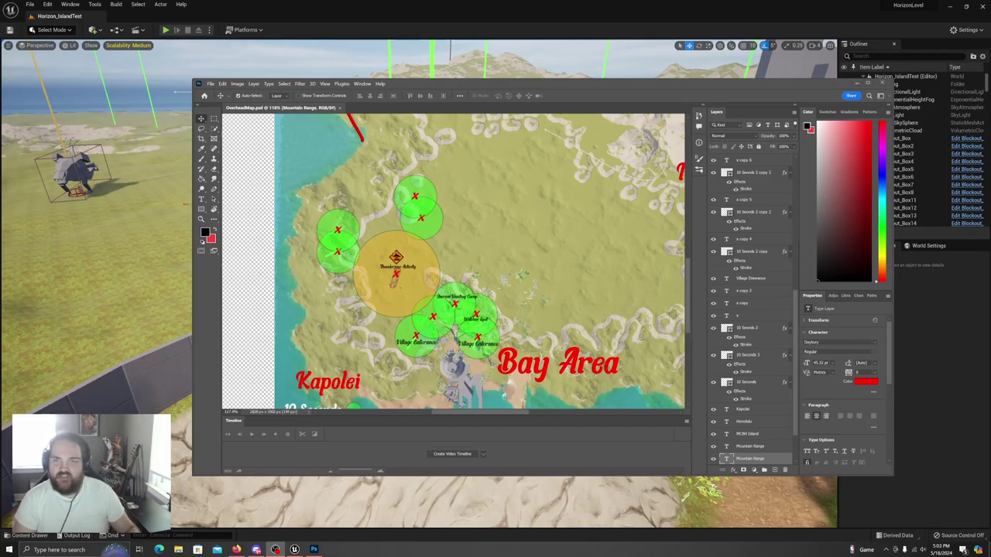
- Examine the Thunderjaw Activity zone and nearby village entrances on the overhead map, then move the map window off the level view
{"action": "scroll", "coordinate": [448, 352], "scroll_direction": "down", "scroll_amount": 1}
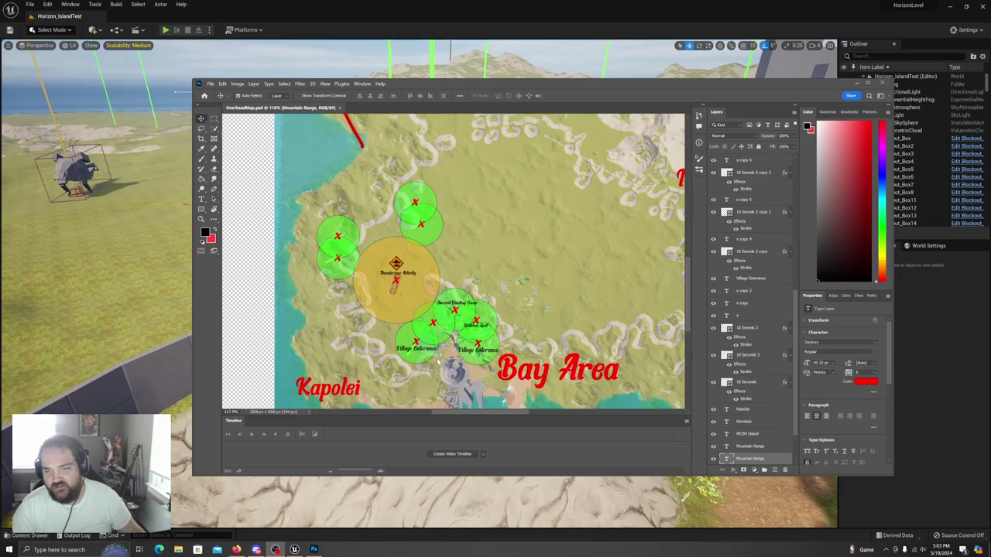
{"action": "scroll", "coordinate": [457, 352], "scroll_direction": "down", "scroll_amount": 1}
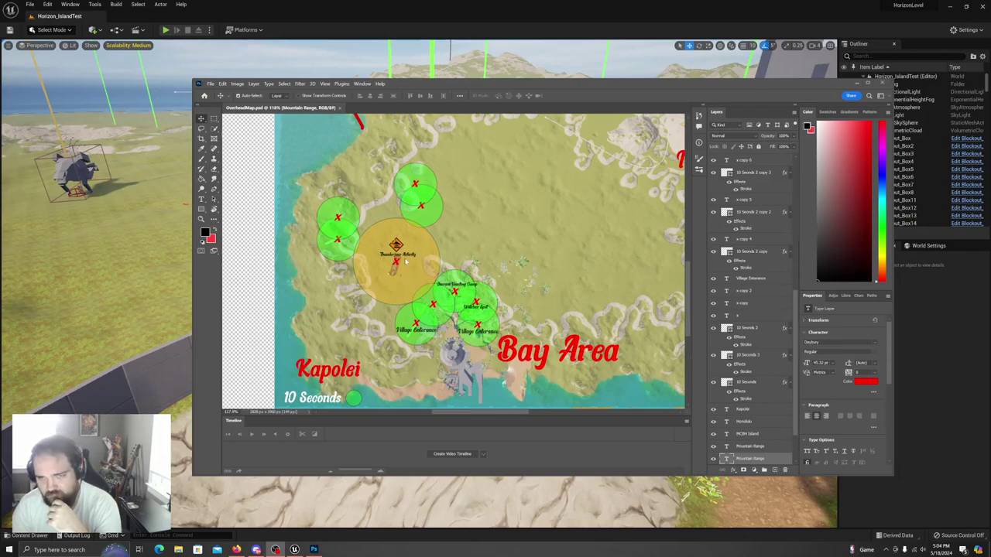
{"action": "scroll", "coordinate": [392, 273], "scroll_direction": "left", "scroll_amount": 1}
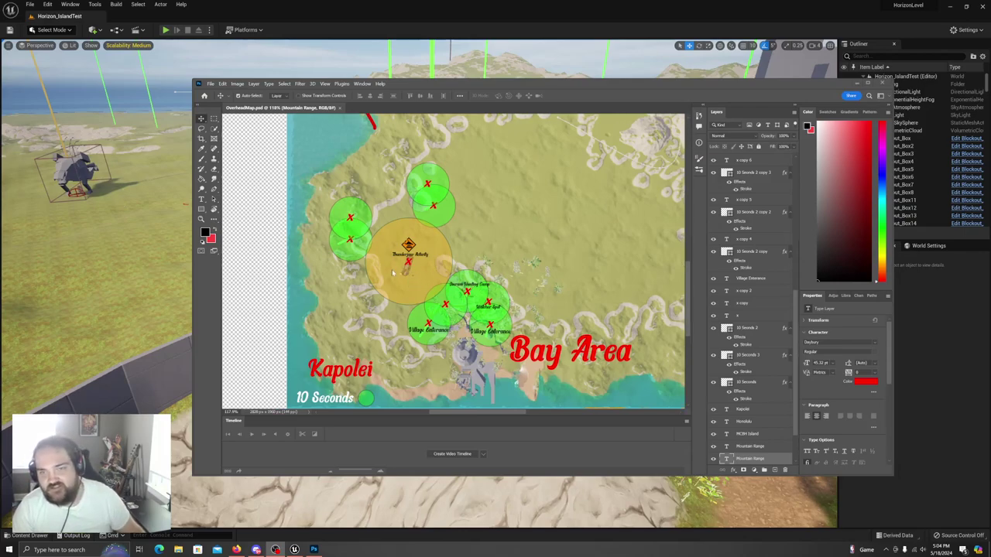
{"action": "scroll", "coordinate": [410, 271], "scroll_direction": "up", "scroll_amount": 3, "text": "alt"}
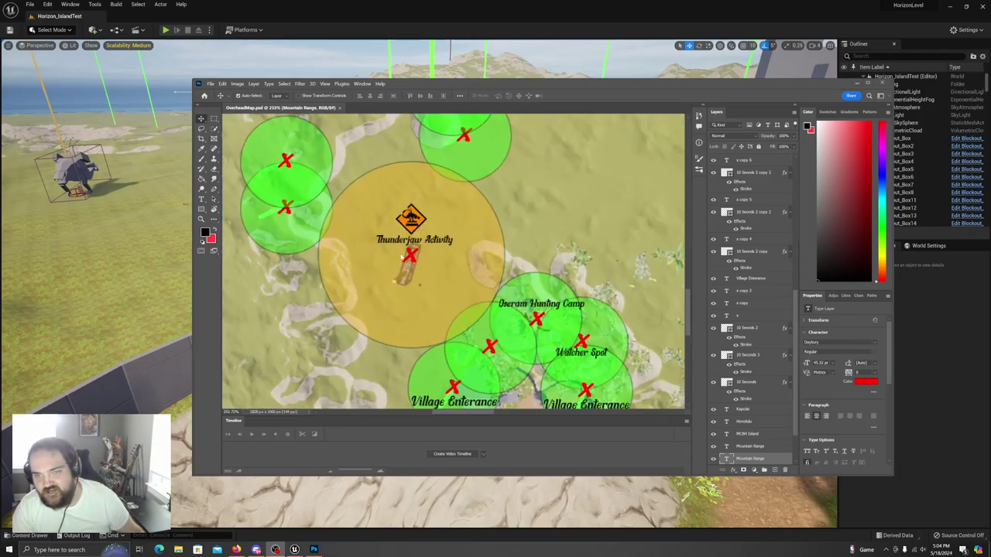
{"action": "scroll", "coordinate": [462, 287], "scroll_direction": "down", "scroll_amount": 2, "text": "alt"}
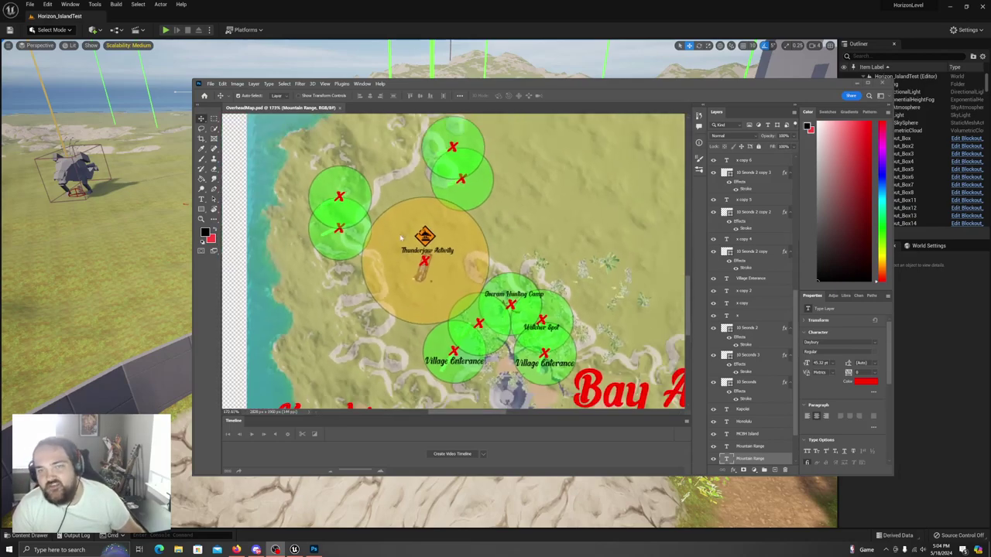
{"action": "scroll", "coordinate": [422, 238], "scroll_direction": "down", "scroll_amount": 1, "text": "alt"}
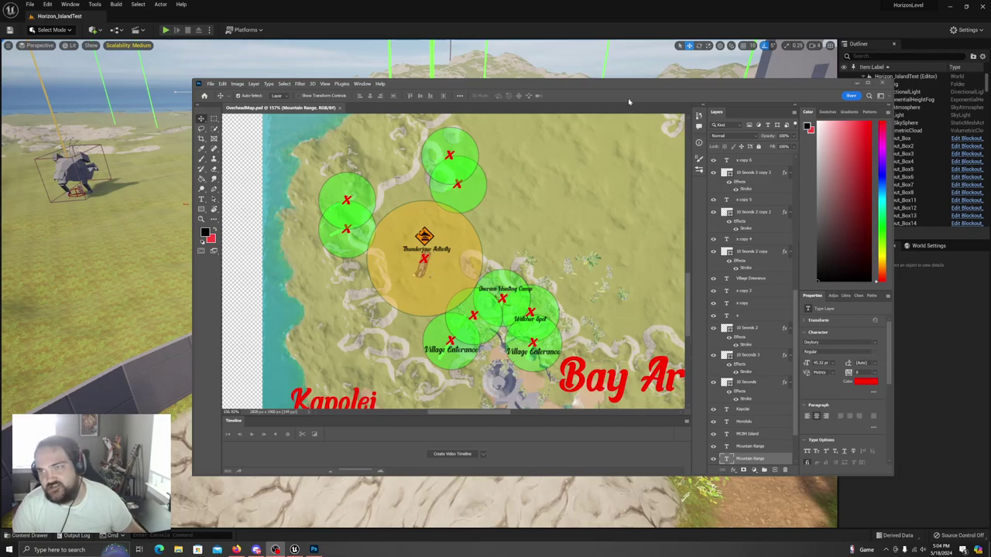
{"action": "left_click_drag", "start_coordinate": [631, 84], "coordinate": [0, 239]}
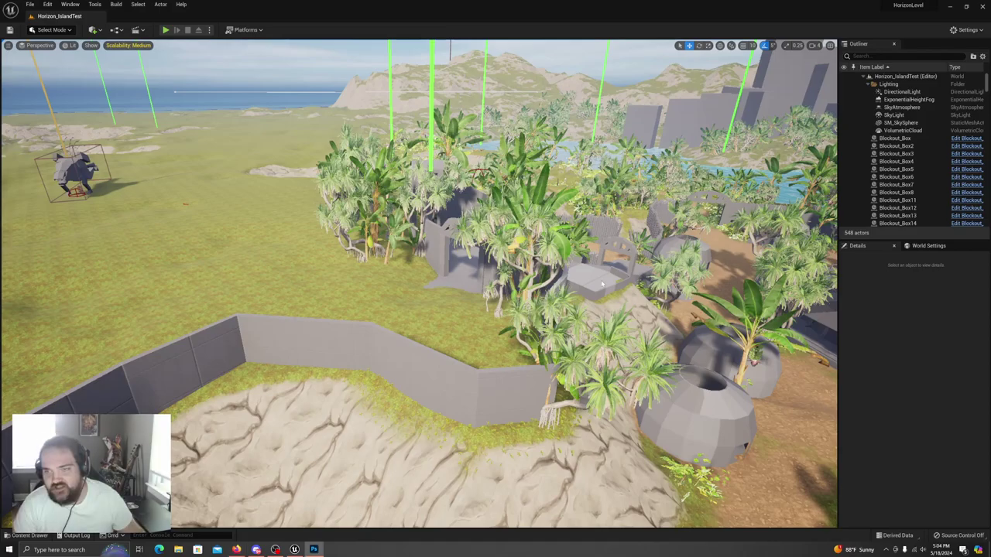
- Duplicate the tent-shaped blockout standing near the village entrance
{"action": "right_click_drag", "start_coordinate": [458, 276], "coordinate": [675, 291]}
{"action": "right_click_drag", "start_coordinate": [576, 259], "coordinate": [576, 221]}
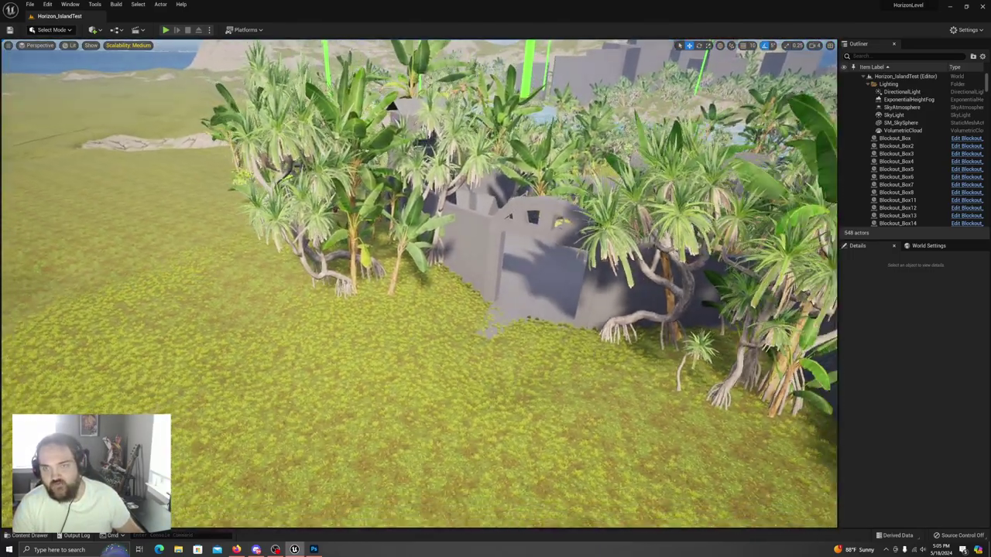
{"action": "key", "text": "s"}
{"action": "right_click_drag", "start_coordinate": [418, 284], "coordinate": [321, 285]}
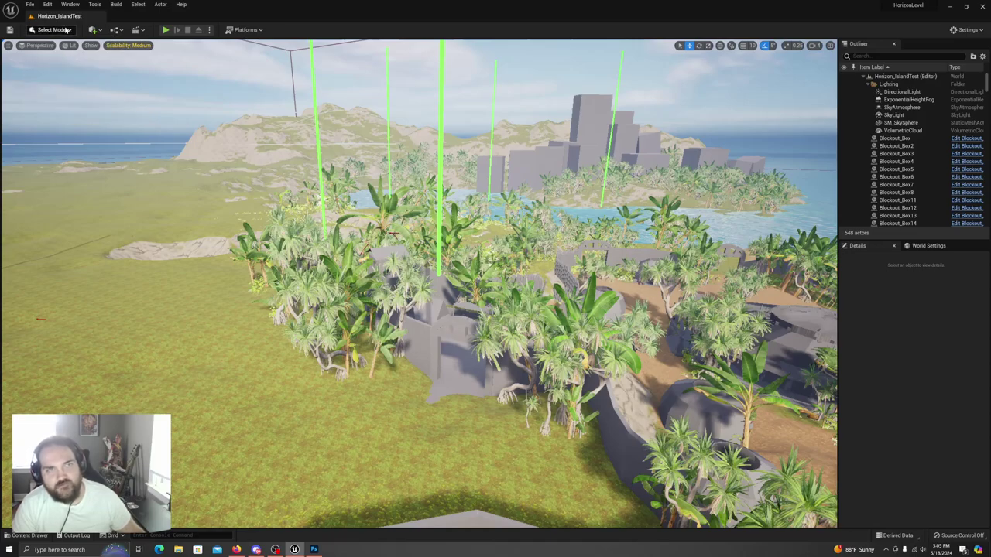
{"action": "right_click_drag", "start_coordinate": [420, 284], "coordinate": [349, 311]}
{"action": "key", "text": "w"}
{"action": "left_click", "coordinate": [430, 311]}
{"action": "key", "text": "w"}
{"action": "key", "text": "s"}
{"action": "right_click_drag", "start_coordinate": [483, 310], "coordinate": [467, 344]}
{"action": "key", "text": "ctrl+d"}
- Move the tent copy over the village wall onto the grass outside
{"action": "left_click_drag", "start_coordinate": [525, 247], "coordinate": [11, 286]}
{"action": "right_click_drag", "start_coordinate": [11, 286], "coordinate": [1, 249]}
{"action": "right_click_drag", "start_coordinate": [528, 418], "coordinate": [454, 282]}
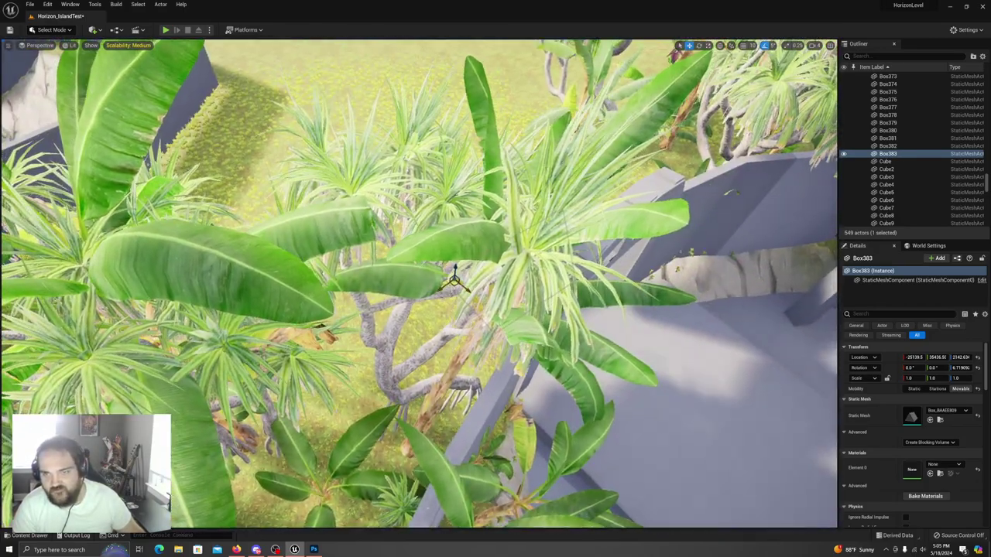
{"action": "left_click_drag", "start_coordinate": [455, 274], "coordinate": [203, 136]}
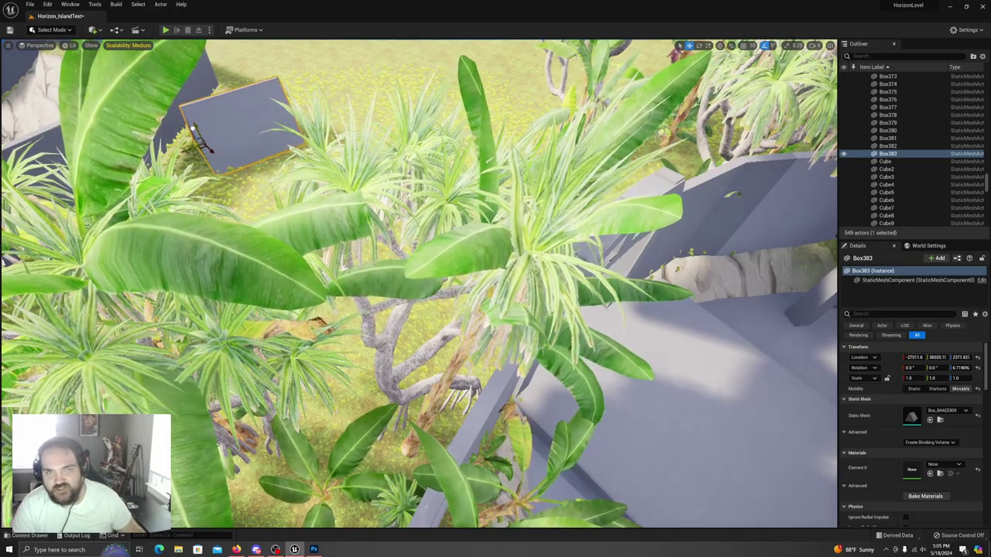
{"action": "right_click_drag", "start_coordinate": [193, 130], "coordinate": [143, 97]}
{"action": "right_click_drag", "start_coordinate": [502, 289], "coordinate": [504, 289]}
- Rotate the tent copy to about -148° and place it on the grass beside the outer wall
{"action": "key", "text": "e"}
{"action": "left_click_drag", "start_coordinate": [484, 335], "coordinate": [67, 326]}
{"action": "key", "text": "w"}
{"action": "right_click_drag", "start_coordinate": [329, 313], "coordinate": [174, 349]}
{"action": "right_click_drag", "start_coordinate": [407, 271], "coordinate": [388, 277]}
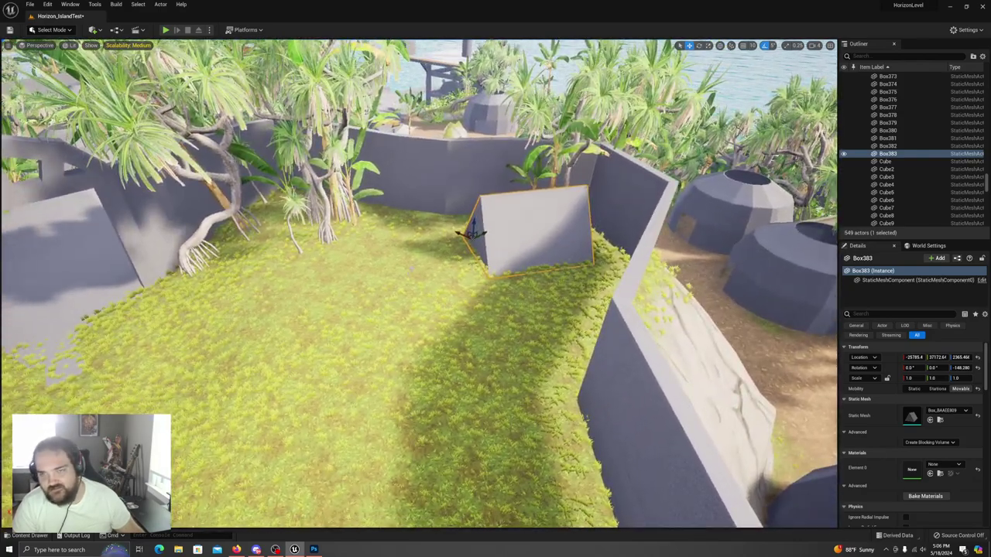
{"action": "left_click_drag", "start_coordinate": [471, 234], "coordinate": [491, 235]}
{"action": "right_click_drag", "start_coordinate": [492, 235], "coordinate": [398, 282]}
- Select the wooden canopy's roof panel together with the upper rail, posts and lower crossbar on its near side
{"action": "left_click", "coordinate": [380, 316]}
{"action": "right_click_drag", "start_coordinate": [379, 315], "coordinate": [294, 273]}
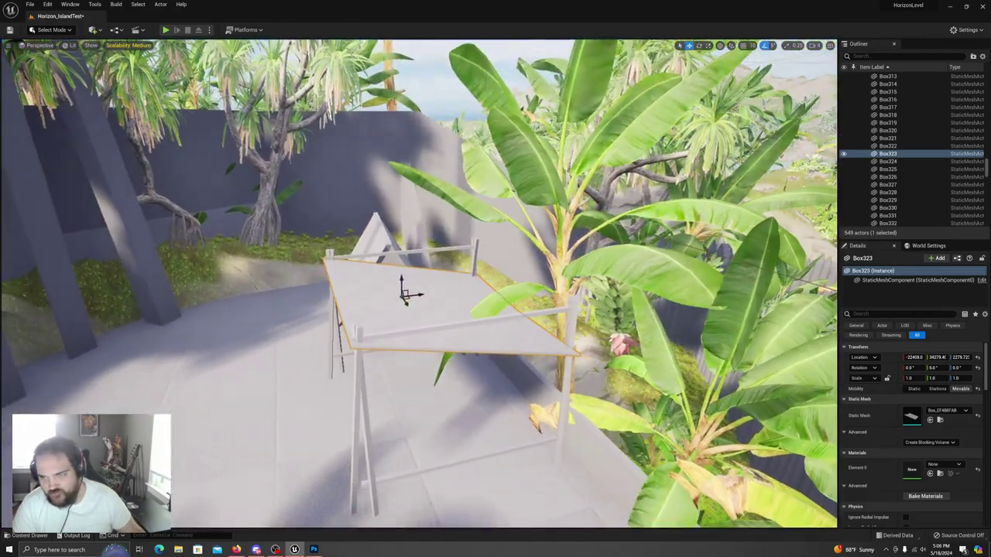
{"action": "left_click", "coordinate": [418, 329], "text": "ctrl"}
{"action": "right_click_drag", "start_coordinate": [577, 311], "coordinate": [584, 312]}
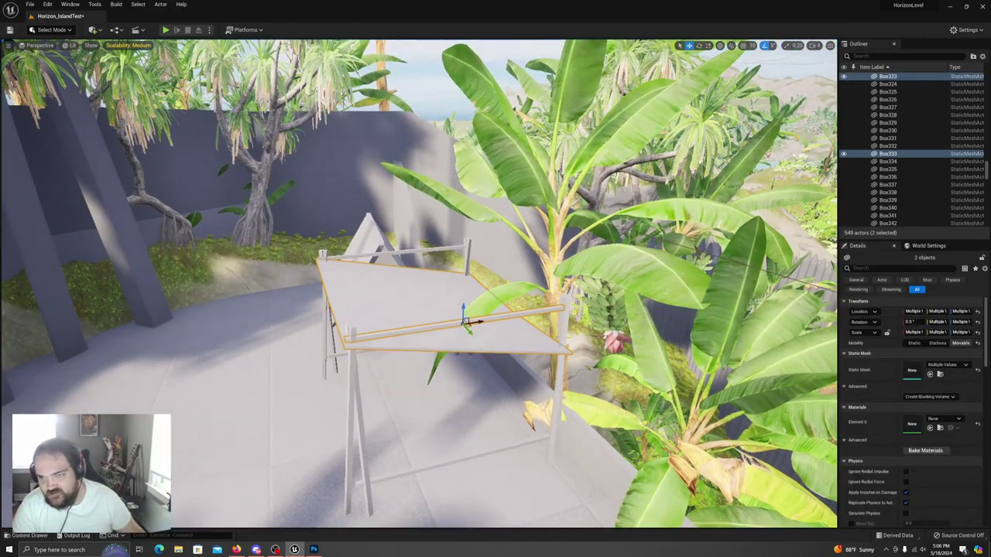
{"action": "left_click", "coordinate": [560, 387], "text": "ctrl"}
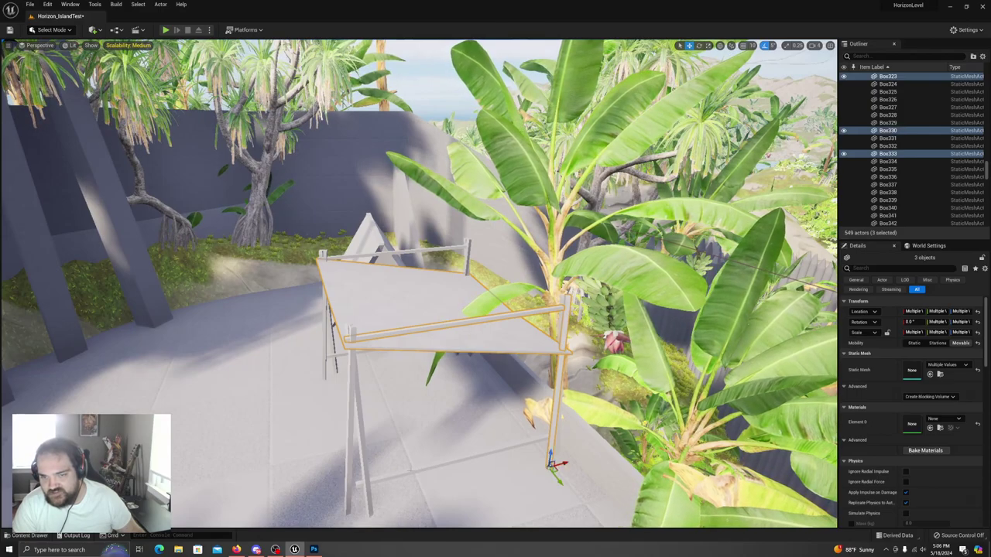
{"action": "right_click_drag", "start_coordinate": [353, 428], "coordinate": [360, 428]}
{"action": "left_click", "coordinate": [354, 428], "text": "ctrl"}
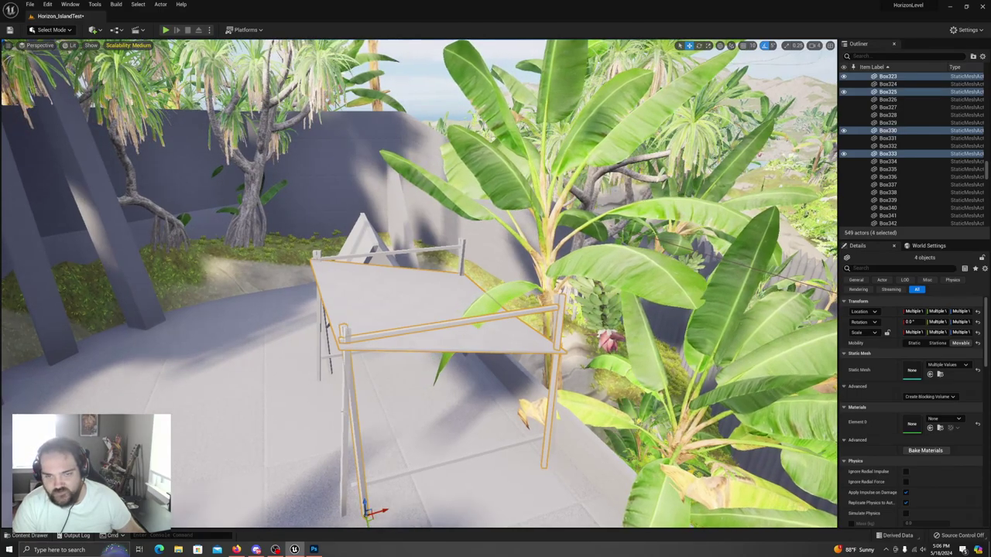
{"action": "left_click", "coordinate": [347, 484], "text": "ctrl"}
{"action": "left_click", "coordinate": [408, 469], "text": "ctrl"}
- Add the posts and lower crossbar on the canopy's opposite side to the selection
{"action": "right_click_drag", "start_coordinate": [408, 472], "coordinate": [534, 441]}
{"action": "right_click_drag", "start_coordinate": [445, 429], "coordinate": [433, 394]}
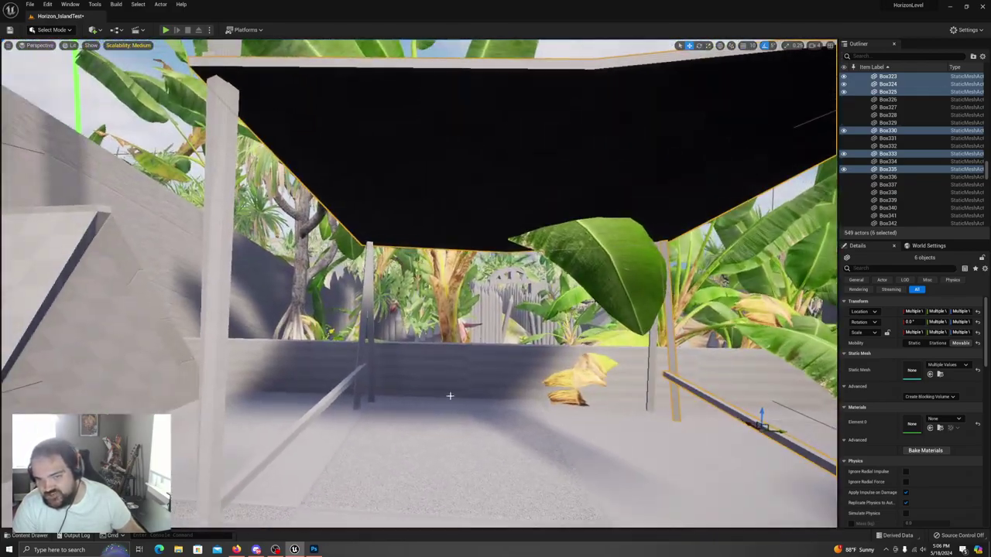
{"action": "left_click", "coordinate": [361, 333], "text": "ctrl"}
{"action": "left_click", "coordinate": [360, 335], "text": "ctrl"}
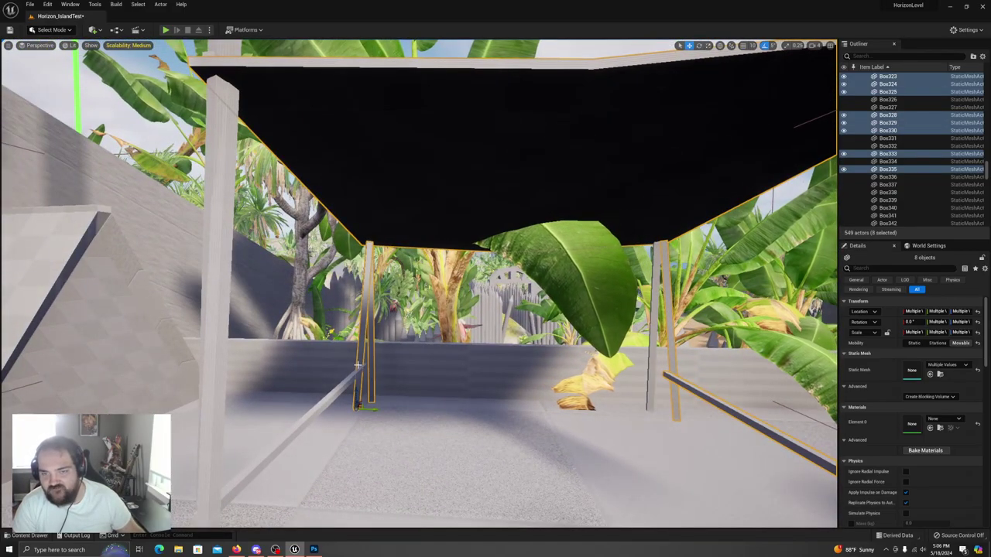
{"action": "left_click", "coordinate": [337, 392], "text": "ctrl"}
{"action": "left_click", "coordinate": [219, 299], "text": "ctrl"}
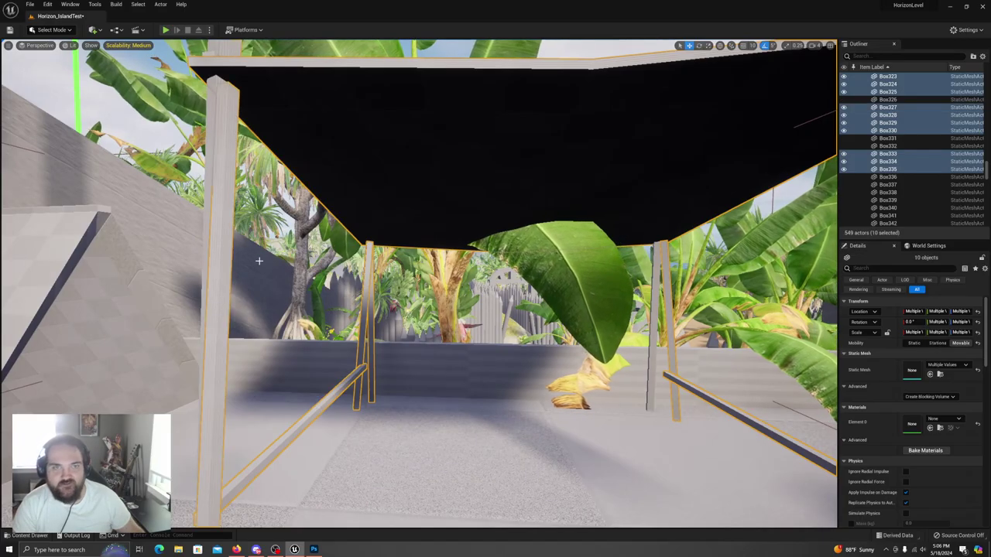
{"action": "left_click", "coordinate": [231, 303], "text": "ctrl"}
{"action": "right_click_drag", "start_coordinate": [231, 304], "coordinate": [263, 318]}
{"action": "key", "text": "w"}
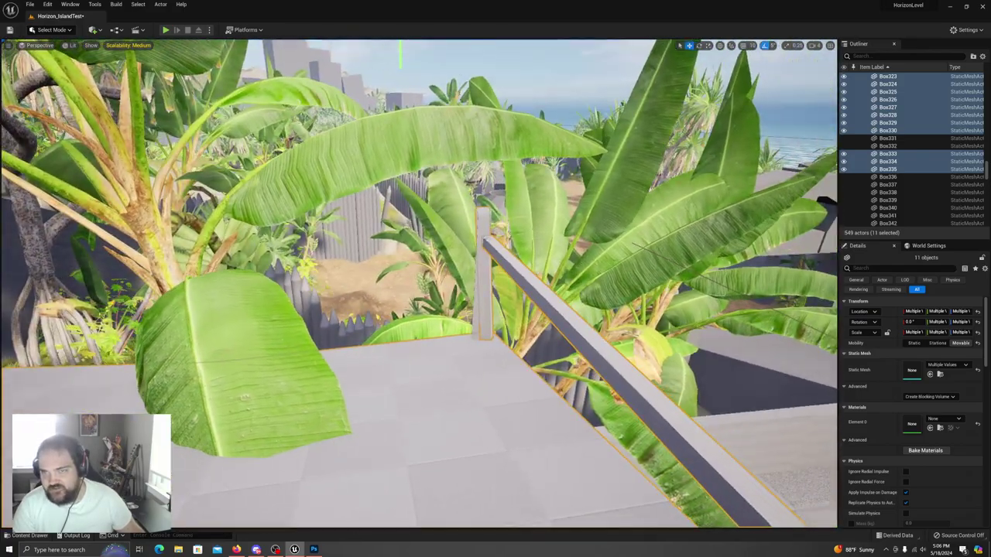
- Add the last two unselected canopy pieces to the selection and group all the canopy parts
{"action": "left_click", "coordinate": [484, 271], "text": "ctrl"}
{"action": "key", "text": "d"}
{"action": "right_click_drag", "start_coordinate": [484, 271], "coordinate": [611, 271]}
{"action": "key", "text": "s"}
{"action": "key", "text": "w"}
{"action": "key", "text": "s"}
{"action": "key", "text": "w"}
{"action": "left_click", "coordinate": [512, 281], "text": "ctrl"}
{"action": "key", "text": "d"}
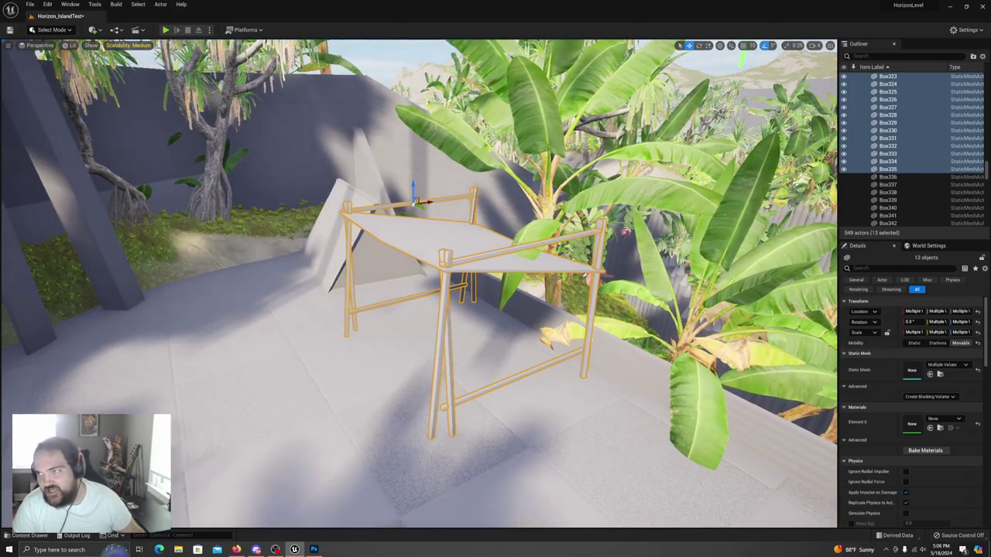
{"action": "right_click", "coordinate": [898, 124]}
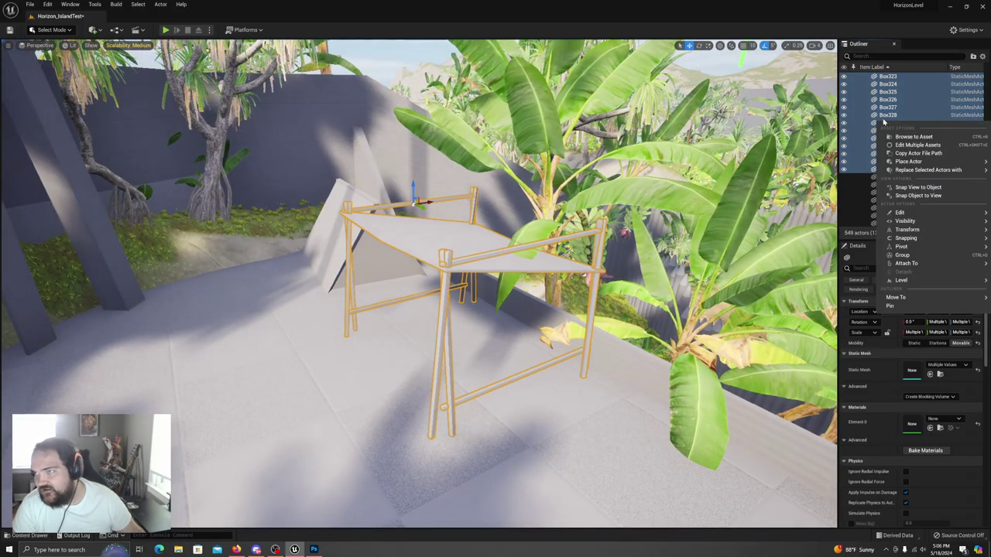
{"action": "left_click", "coordinate": [904, 255]}
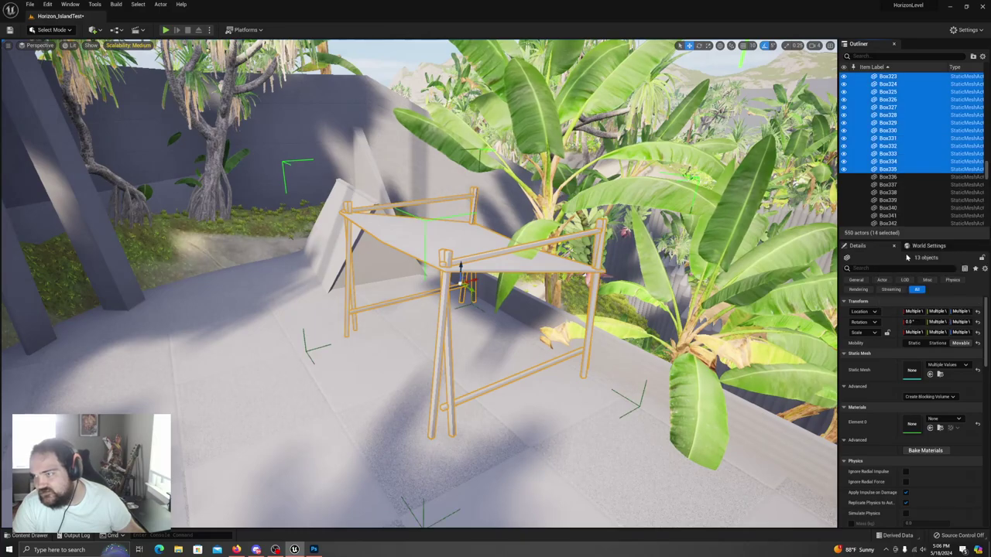
- Duplicate the canopy group, move the copy over the village wall and rotate it
{"action": "right_click_drag", "start_coordinate": [748, 189], "coordinate": [658, 202]}
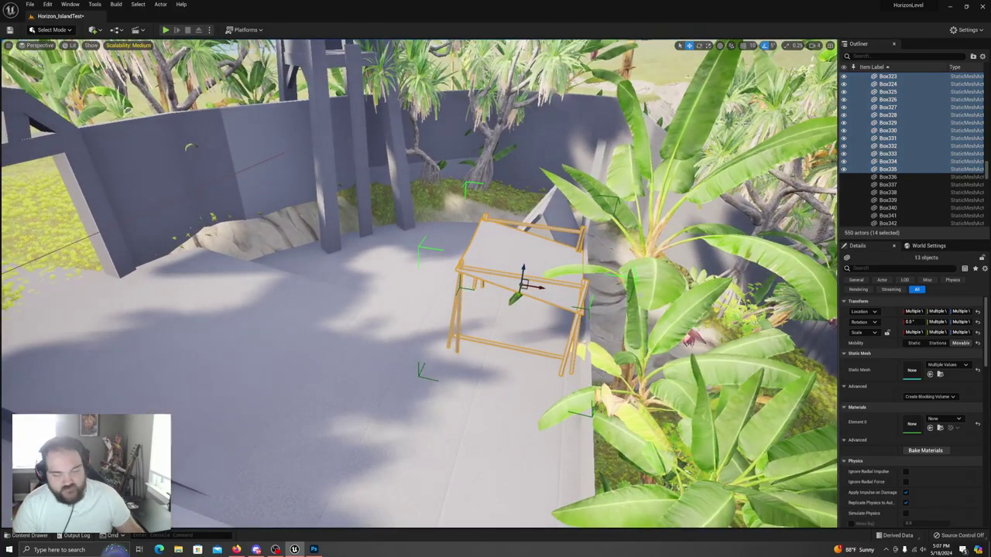
{"action": "key", "text": "ctrl+d"}
{"action": "left_click_drag", "start_coordinate": [541, 288], "coordinate": [109, 234]}
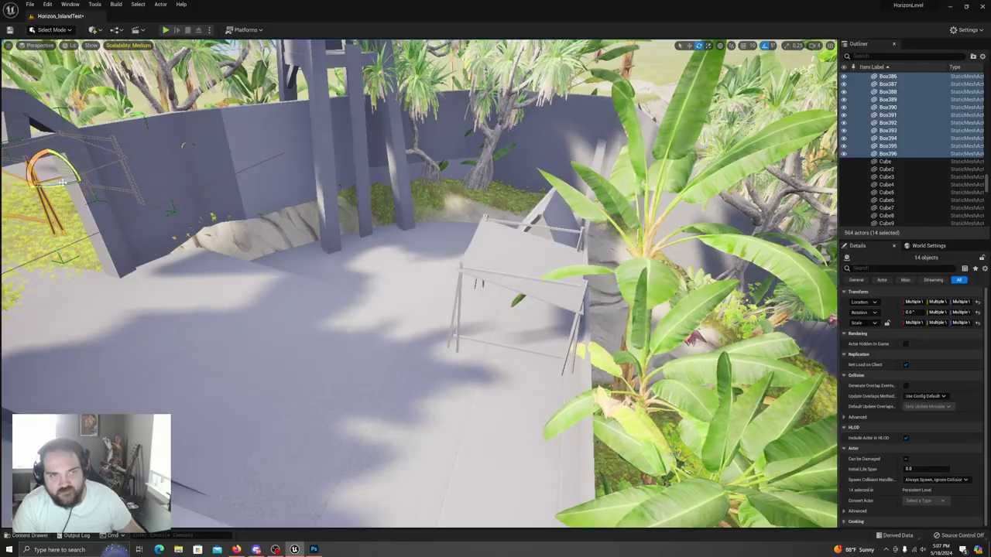
{"action": "left_click_drag", "start_coordinate": [62, 182], "coordinate": [85, 179]}
- Position the canopy copy on the grass outside the village, next to the tent
{"action": "right_click_drag", "start_coordinate": [403, 201], "coordinate": [415, 236]}
{"action": "key", "text": "w"}
{"action": "key", "text": "s"}
{"action": "key", "text": "w"}
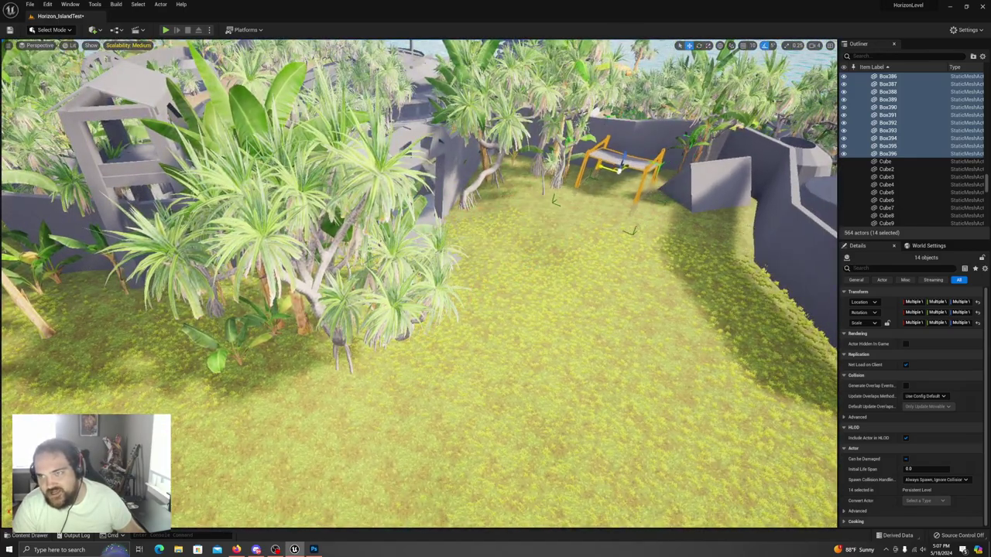
{"action": "key", "text": "e"}
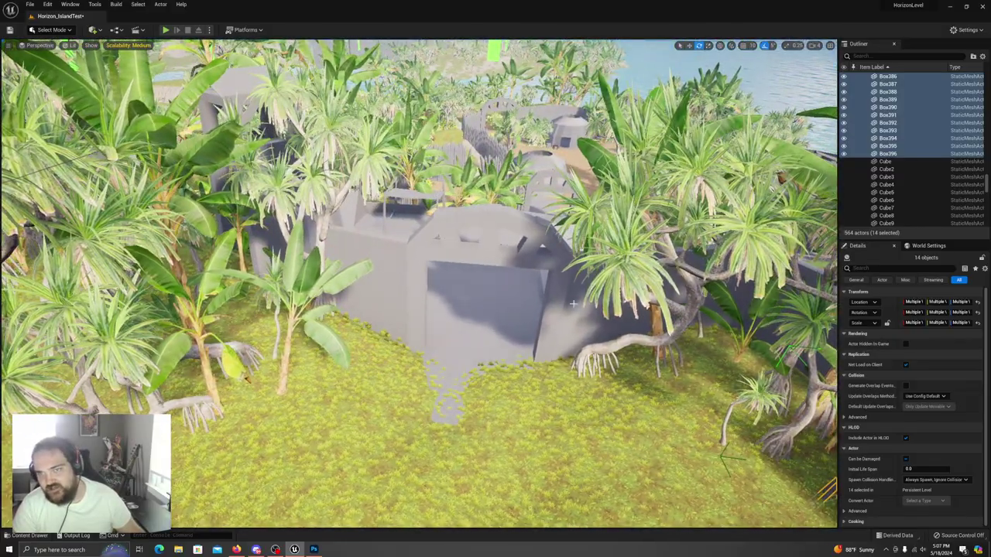
{"action": "right_click_drag", "start_coordinate": [573, 303], "coordinate": [560, 310]}
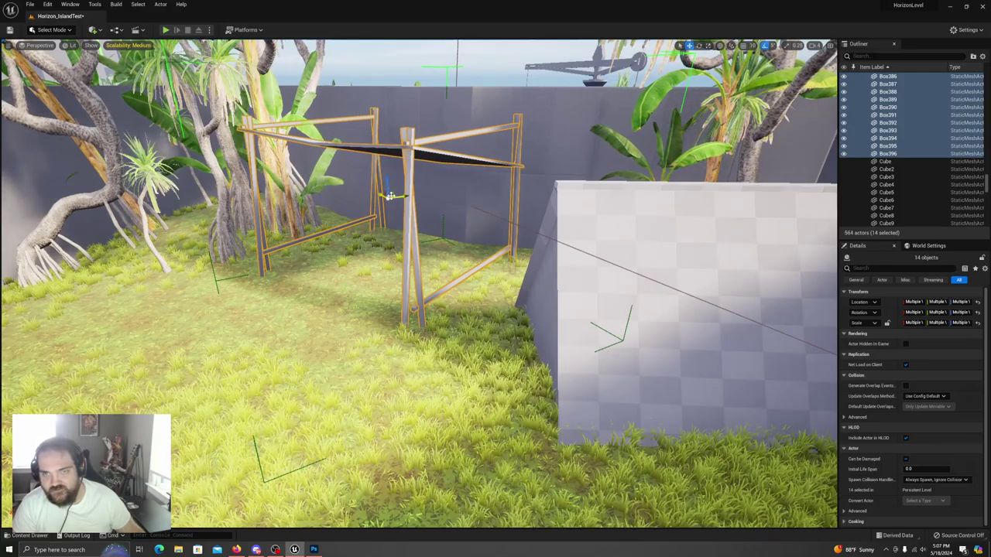
{"action": "right_click_drag", "start_coordinate": [561, 309], "coordinate": [599, 317]}
- Move the tent copy forward from the wall corner beside the canopy and lower it slightly into the grass
{"action": "right_click_drag", "start_coordinate": [474, 155], "coordinate": [335, 186]}
{"action": "left_click", "coordinate": [462, 207]}
{"action": "right_click_drag", "start_coordinate": [549, 220], "coordinate": [526, 224]}
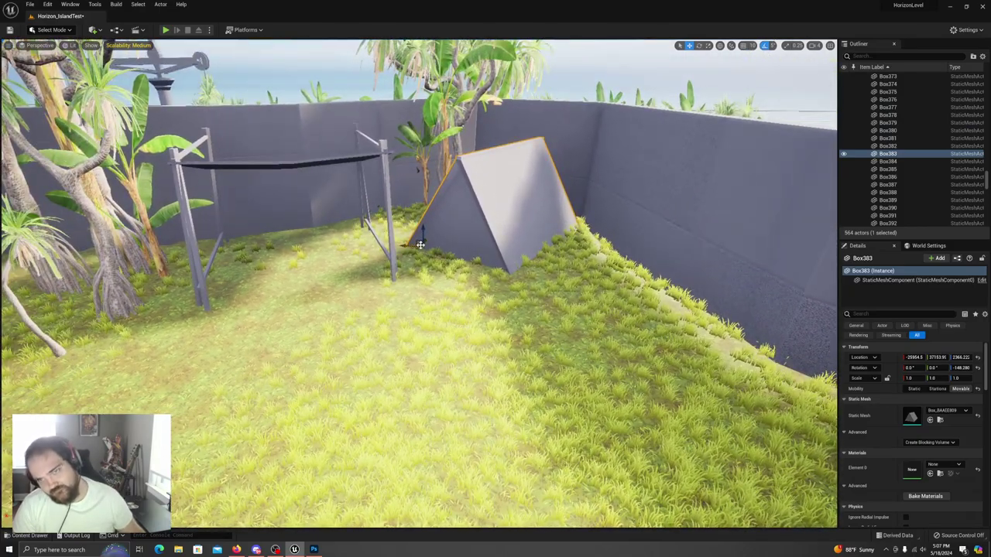
{"action": "left_click_drag", "start_coordinate": [420, 245], "coordinate": [435, 306]}
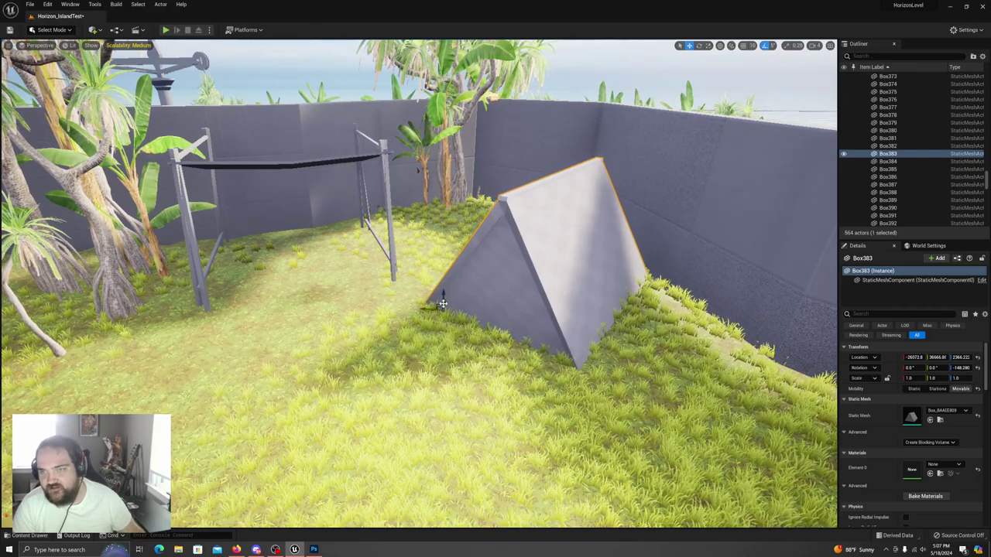
{"action": "right_click_drag", "start_coordinate": [540, 273], "coordinate": [402, 277]}
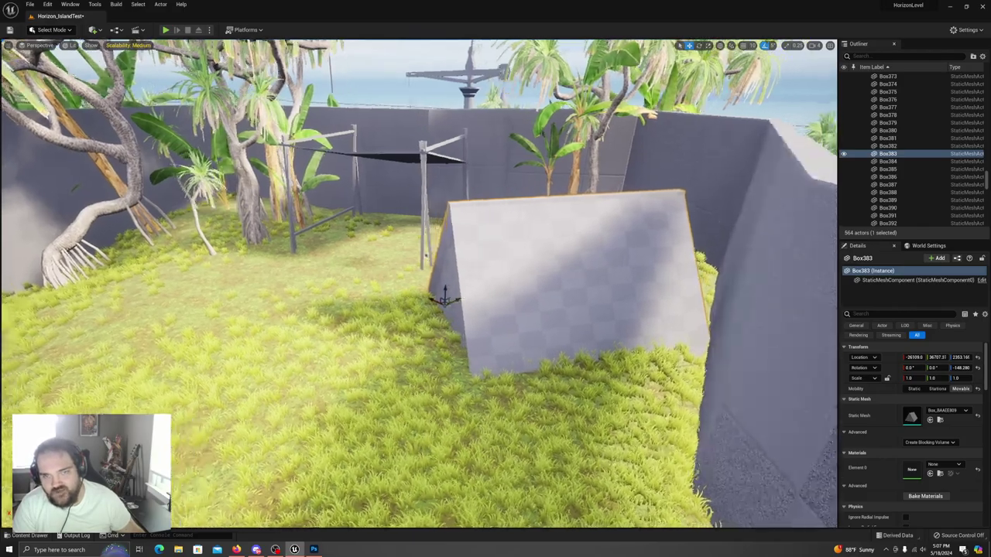
- Switch to Landscape mode and bring up the Paint tools with the target layers
{"action": "right_click_drag", "start_coordinate": [402, 278], "coordinate": [170, 333]}
{"action": "mouse_move", "coordinate": [433, 283]}
{"action": "right_mouse_down"}
{"action": "mouse_move", "coordinate": [341, 278]}
{"action": "mouse_move", "coordinate": [321, 255]}
{"action": "mouse_move", "coordinate": [549, 257]}
{"action": "mouse_move", "coordinate": [435, 267]}
{"action": "mouse_move", "coordinate": [452, 280]}
{"action": "right_mouse_up"}
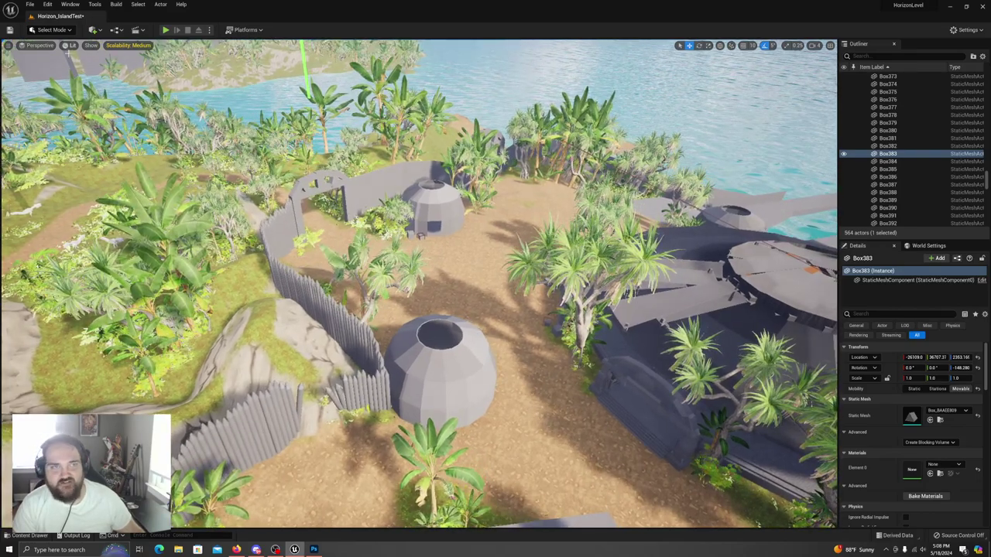
{"action": "left_click", "coordinate": [52, 29]}
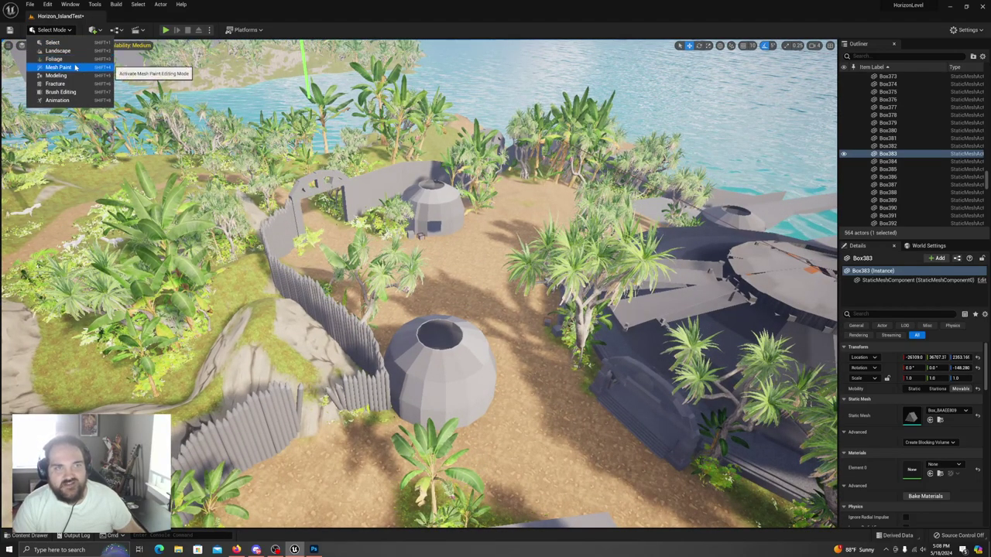
{"action": "left_click", "coordinate": [64, 51]}
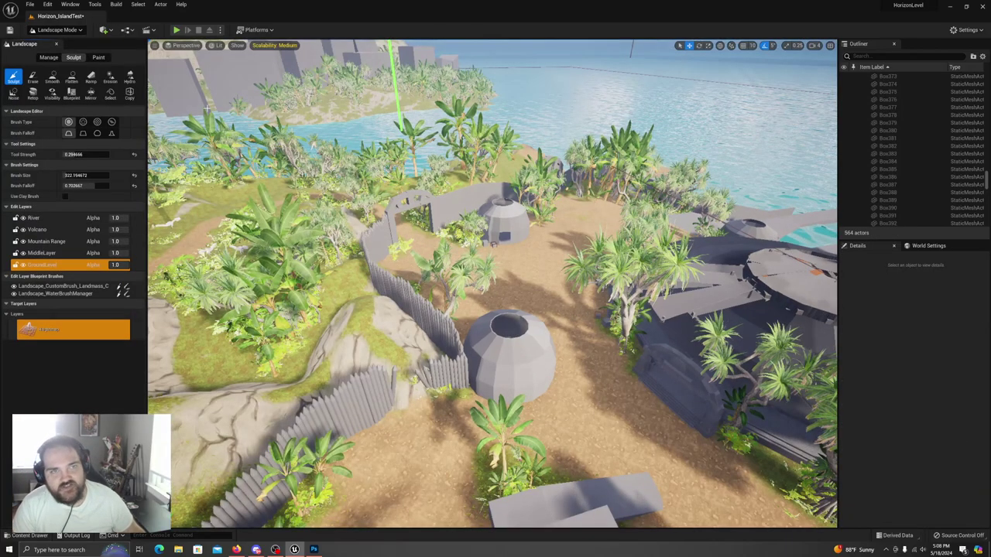
{"action": "left_click", "coordinate": [99, 57]}
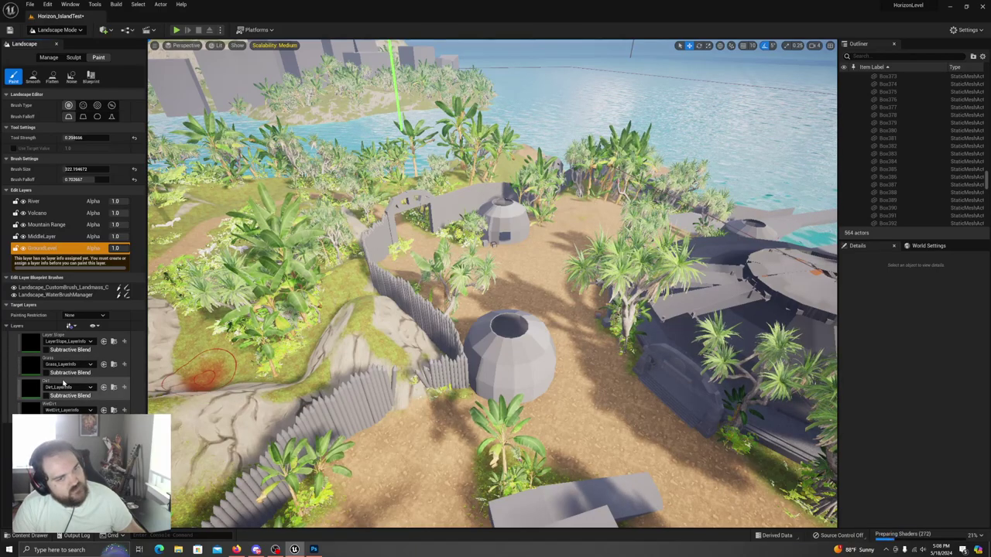
- Select the Dirt target layer and paint a dirt patch over the grass in front of the arched village gate
{"action": "left_click", "coordinate": [64, 381]}
{"action": "key", "text": "w"}
{"action": "right_click_drag", "start_coordinate": [584, 393], "coordinate": [337, 352]}
{"action": "key", "text": "w"}
{"action": "mouse_move", "coordinate": [551, 309]}
{"action": "right_mouse_down"}
{"action": "mouse_move", "coordinate": [526, 352]}
{"action": "mouse_move", "coordinate": [584, 394]}
{"action": "right_mouse_up"}
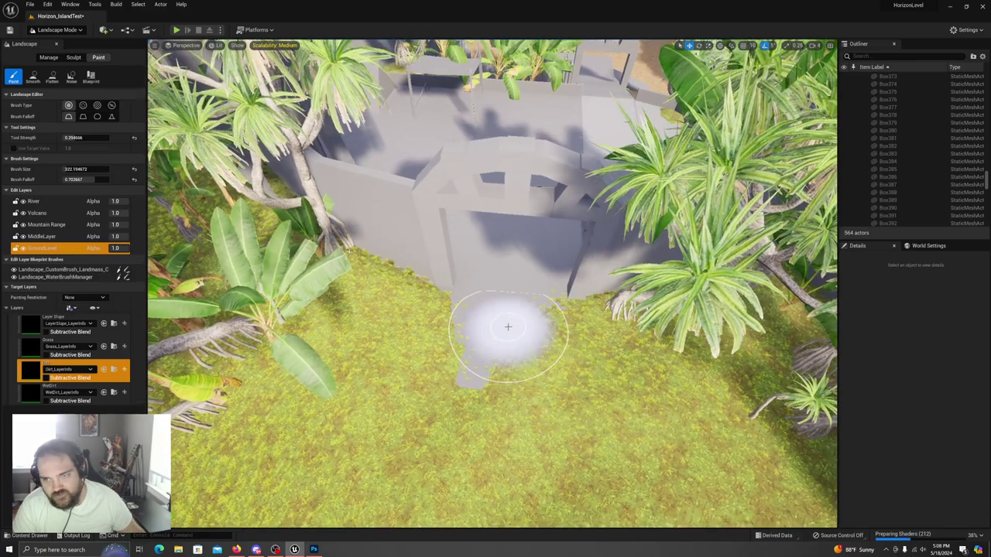
{"action": "left_click_drag", "start_coordinate": [458, 442], "coordinate": [516, 350]}
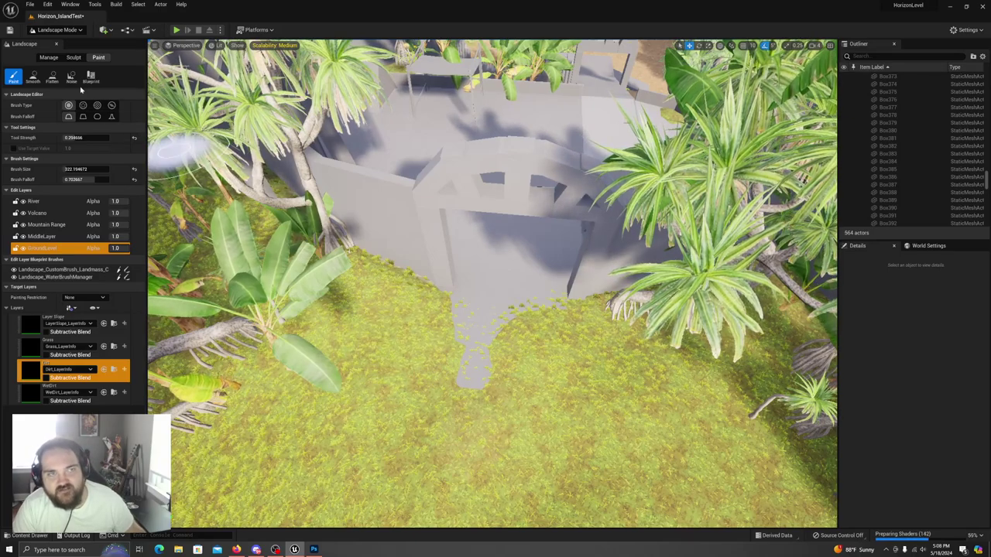
{"action": "mouse_move", "coordinate": [517, 345]}
{"action": "left_mouse_down"}
{"action": "mouse_move", "coordinate": [504, 433]}
{"action": "mouse_move", "coordinate": [522, 361]}
{"action": "mouse_move", "coordinate": [483, 454]}
{"action": "mouse_move", "coordinate": [479, 377]}
{"action": "left_mouse_up"}
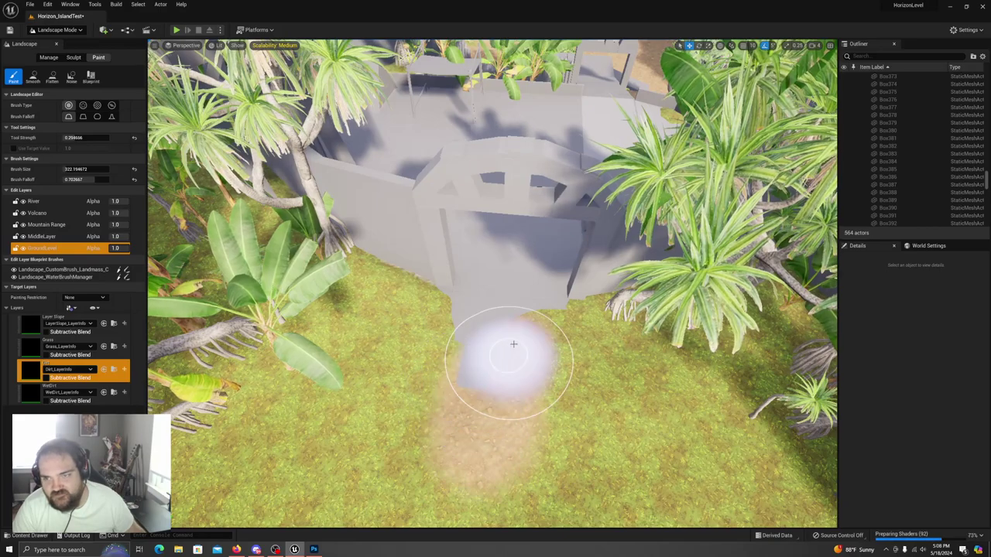
{"action": "mouse_move", "coordinate": [459, 391]}
{"action": "left_mouse_down"}
{"action": "mouse_move", "coordinate": [449, 438]}
{"action": "mouse_move", "coordinate": [513, 354]}
{"action": "mouse_move", "coordinate": [449, 326]}
{"action": "mouse_move", "coordinate": [449, 418]}
{"action": "mouse_move", "coordinate": [456, 398]}
{"action": "mouse_move", "coordinate": [438, 314]}
{"action": "mouse_move", "coordinate": [449, 374]}
{"action": "mouse_move", "coordinate": [472, 392]}
{"action": "left_mouse_up"}
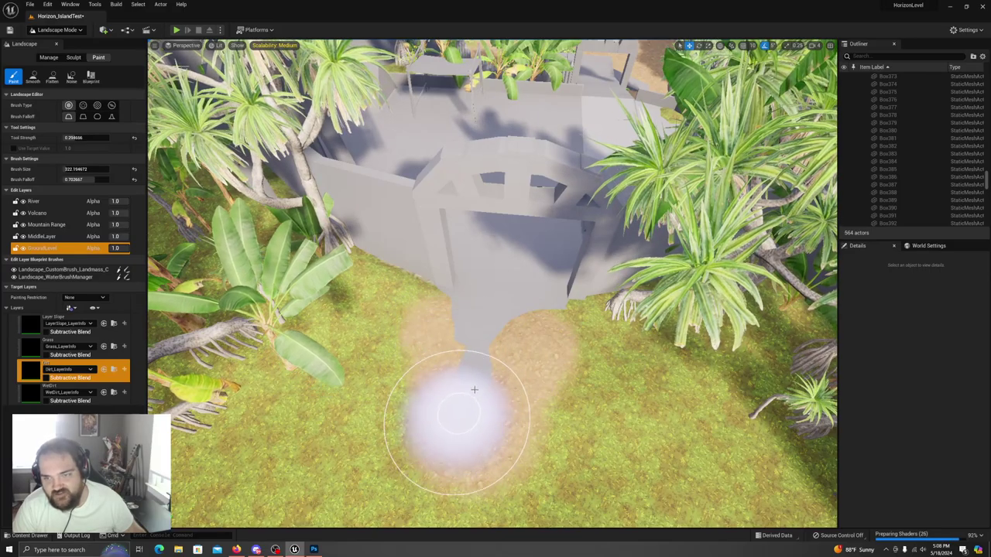
- Extend the dirt path from the gate across the grass to the canopy and tent outside the wall
{"action": "mouse_move", "coordinate": [491, 380]}
{"action": "right_mouse_down"}
{"action": "mouse_move", "coordinate": [620, 364]}
{"action": "mouse_move", "coordinate": [620, 410]}
{"action": "mouse_move", "coordinate": [631, 415]}
{"action": "right_mouse_up"}
{"action": "mouse_move", "coordinate": [475, 327]}
{"action": "left_mouse_down"}
{"action": "mouse_move", "coordinate": [404, 261]}
{"action": "mouse_move", "coordinate": [489, 286]}
{"action": "mouse_move", "coordinate": [410, 290]}
{"action": "mouse_move", "coordinate": [489, 322]}
{"action": "mouse_move", "coordinate": [453, 310]}
{"action": "mouse_move", "coordinate": [548, 312]}
{"action": "mouse_move", "coordinate": [550, 301]}
{"action": "mouse_move", "coordinate": [630, 348]}
{"action": "mouse_move", "coordinate": [628, 330]}
{"action": "mouse_move", "coordinate": [649, 362]}
{"action": "mouse_move", "coordinate": [635, 372]}
{"action": "mouse_move", "coordinate": [626, 274]}
{"action": "mouse_move", "coordinate": [664, 239]}
{"action": "mouse_move", "coordinate": [645, 261]}
{"action": "mouse_move", "coordinate": [630, 360]}
{"action": "mouse_move", "coordinate": [602, 281]}
{"action": "mouse_move", "coordinate": [440, 273]}
{"action": "mouse_move", "coordinate": [515, 289]}
{"action": "left_mouse_up"}
{"action": "mouse_move", "coordinate": [613, 288]}
{"action": "left_mouse_down"}
{"action": "mouse_move", "coordinate": [433, 279]}
{"action": "mouse_move", "coordinate": [405, 260]}
{"action": "mouse_move", "coordinate": [593, 363]}
{"action": "mouse_move", "coordinate": [602, 389]}
{"action": "left_mouse_up"}
{"action": "mouse_move", "coordinate": [601, 388]}
{"action": "right_mouse_down"}
{"action": "mouse_move", "coordinate": [782, 395]}
{"action": "mouse_move", "coordinate": [774, 360]}
{"action": "right_mouse_up"}
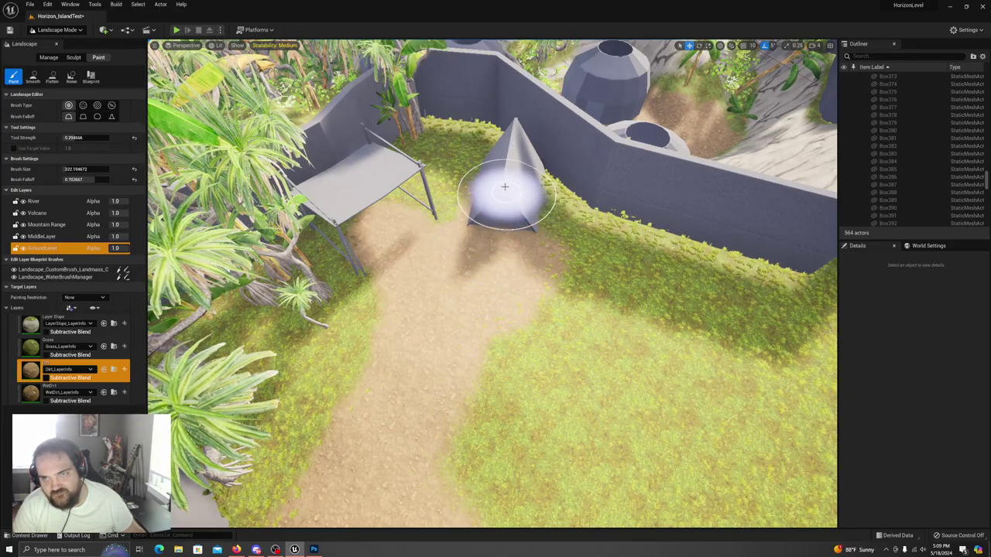
- Paint dirt around the base of the tent and widen the clearing into the grass beyond the wall corner
{"action": "mouse_move", "coordinate": [476, 301]}
{"action": "right_mouse_down"}
{"action": "mouse_move", "coordinate": [542, 325]}
{"action": "mouse_move", "coordinate": [499, 271]}
{"action": "right_mouse_up"}
{"action": "mouse_move", "coordinate": [500, 229]}
{"action": "left_mouse_down"}
{"action": "mouse_move", "coordinate": [581, 210]}
{"action": "mouse_move", "coordinate": [535, 179]}
{"action": "mouse_move", "coordinate": [656, 283]}
{"action": "mouse_move", "coordinate": [637, 244]}
{"action": "mouse_move", "coordinate": [590, 207]}
{"action": "left_mouse_up"}
{"action": "right_click_drag", "start_coordinate": [591, 208], "coordinate": [584, 135]}
{"action": "left_click_drag", "start_coordinate": [471, 256], "coordinate": [549, 254]}
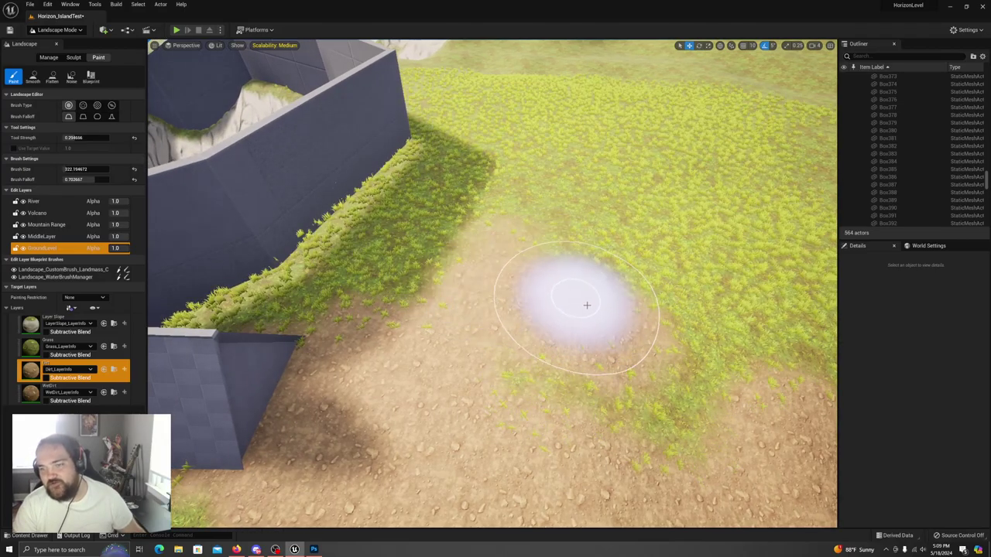
{"action": "right_click_drag", "start_coordinate": [537, 341], "coordinate": [569, 300]}
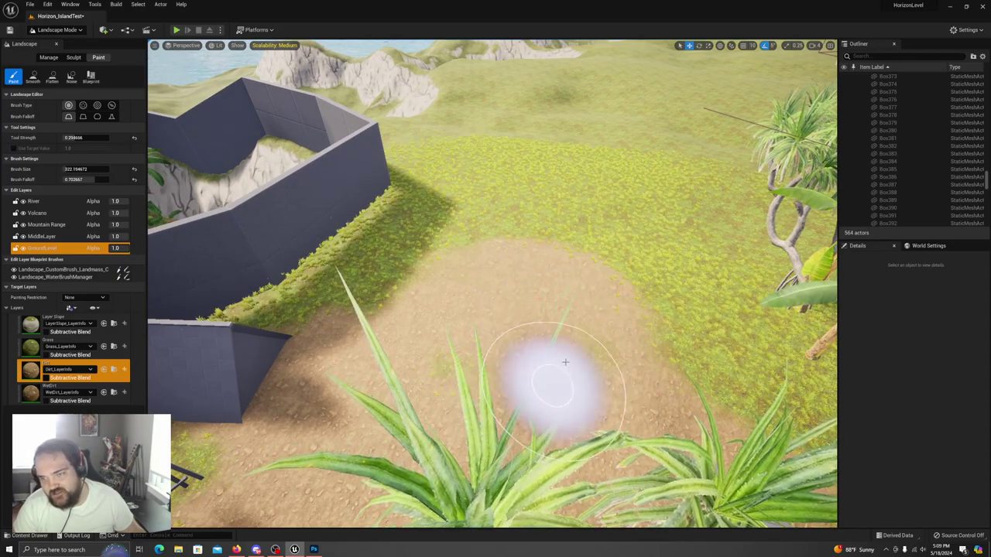
- Survey the village, its painted outside camp and the open grass field around the Thunderjaw model from above
{"action": "mouse_move", "coordinate": [538, 333]}
{"action": "right_mouse_down"}
{"action": "mouse_move", "coordinate": [472, 337]}
{"action": "mouse_move", "coordinate": [449, 315]}
{"action": "mouse_move", "coordinate": [443, 348]}
{"action": "mouse_move", "coordinate": [410, 340]}
{"action": "mouse_move", "coordinate": [422, 341]}
{"action": "right_mouse_up"}
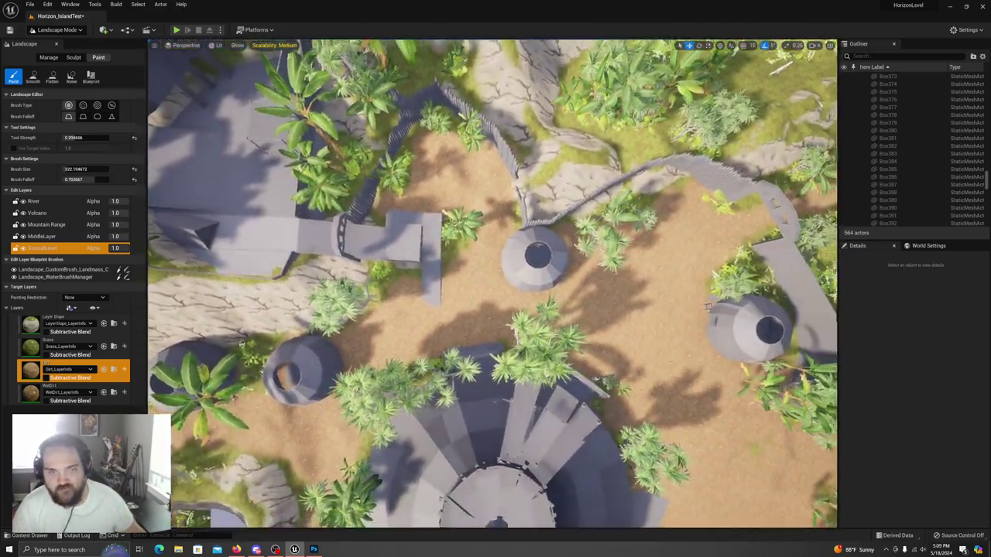
{"action": "scroll", "coordinate": [492, 284], "scroll_direction": "down", "scroll_amount": 6}
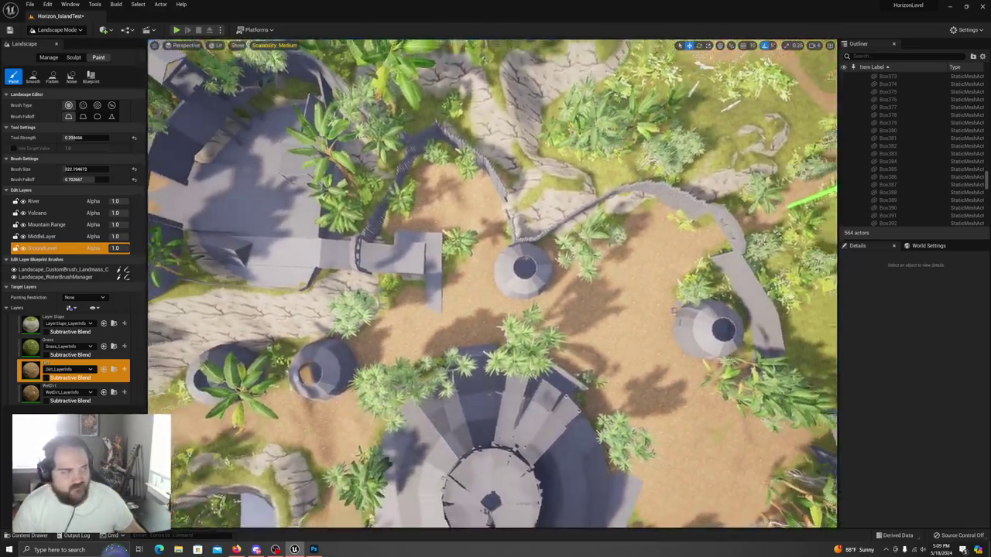
{"action": "key", "text": "s"}
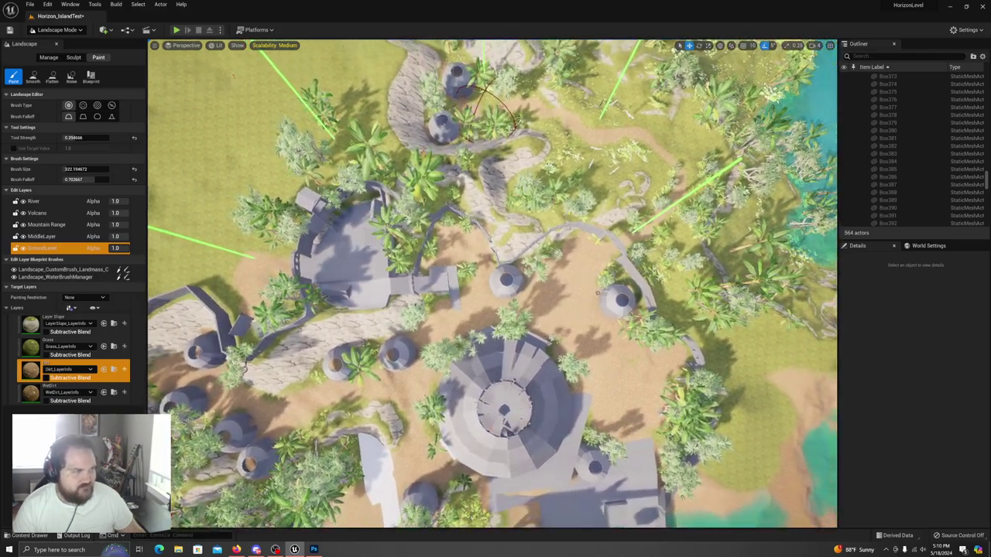
{"action": "right_click_drag", "start_coordinate": [493, 108], "coordinate": [493, 116]}
{"action": "scroll", "coordinate": [493, 284], "scroll_direction": "down", "scroll_amount": 3}
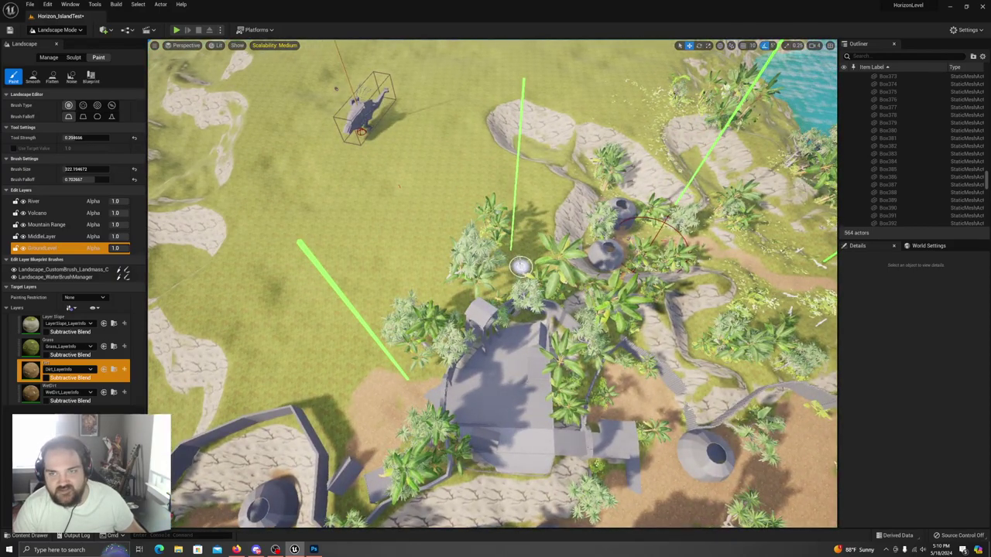
{"action": "right_click_drag", "start_coordinate": [516, 283], "coordinate": [612, 298]}
{"action": "key", "text": "w"}
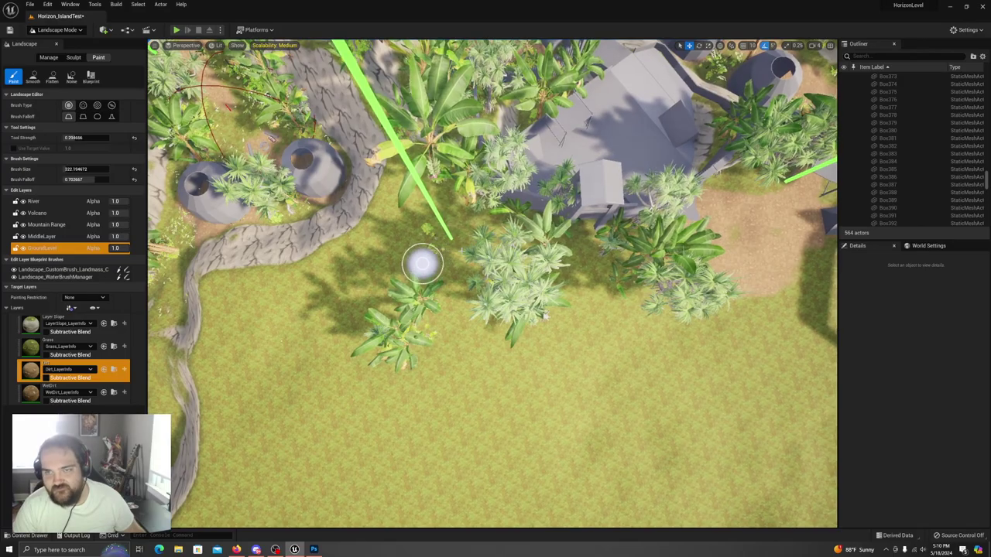
{"action": "mouse_move", "coordinate": [460, 248]}
{"action": "right_mouse_down"}
{"action": "mouse_move", "coordinate": [519, 151]}
{"action": "mouse_move", "coordinate": [433, 166]}
{"action": "right_mouse_up"}
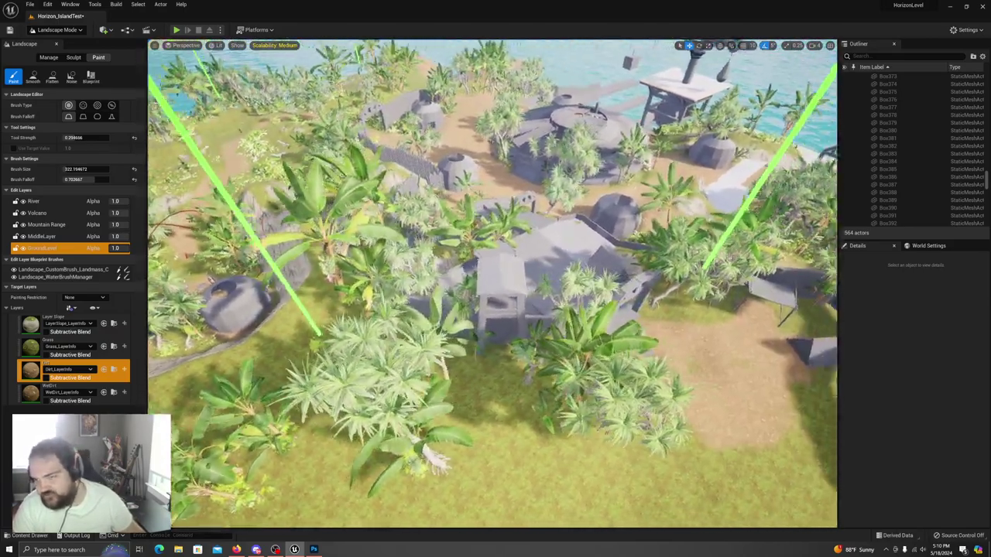
{"action": "right_click_drag", "start_coordinate": [434, 166], "coordinate": [425, 140]}
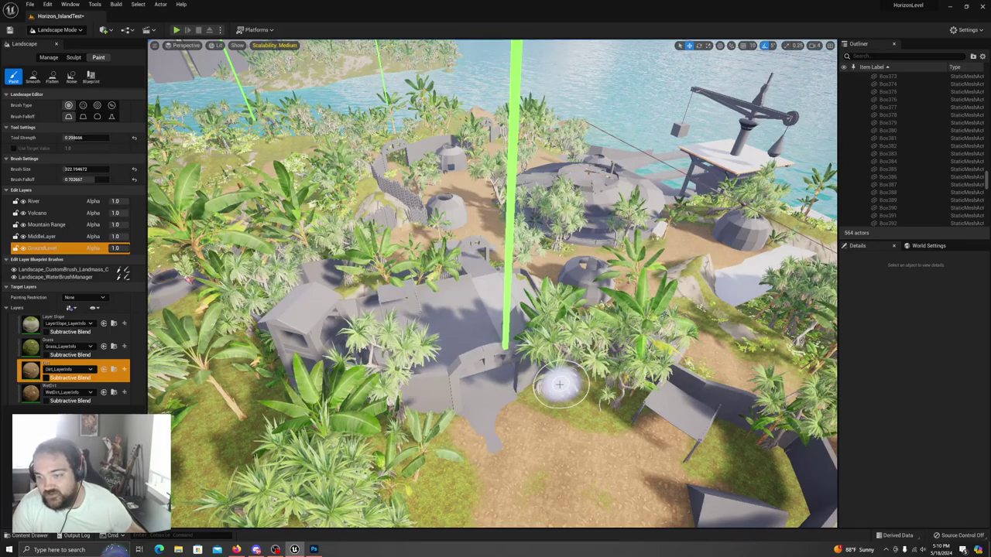
{"action": "mouse_move", "coordinate": [552, 427]}
{"action": "right_mouse_down"}
{"action": "mouse_move", "coordinate": [563, 480]}
{"action": "mouse_move", "coordinate": [544, 463]}
{"action": "mouse_move", "coordinate": [548, 418]}
{"action": "right_mouse_up"}
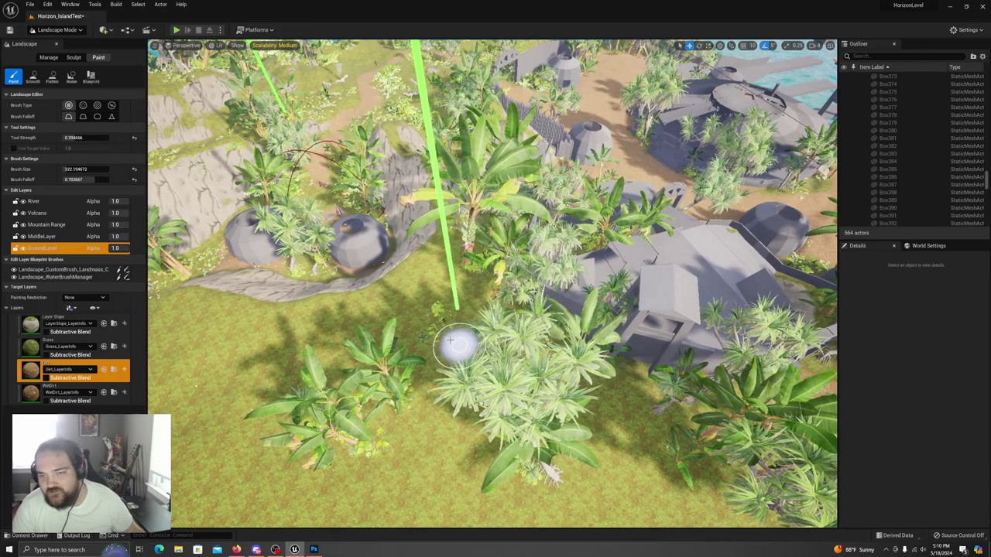
{"action": "right_click_drag", "start_coordinate": [498, 356], "coordinate": [494, 271]}
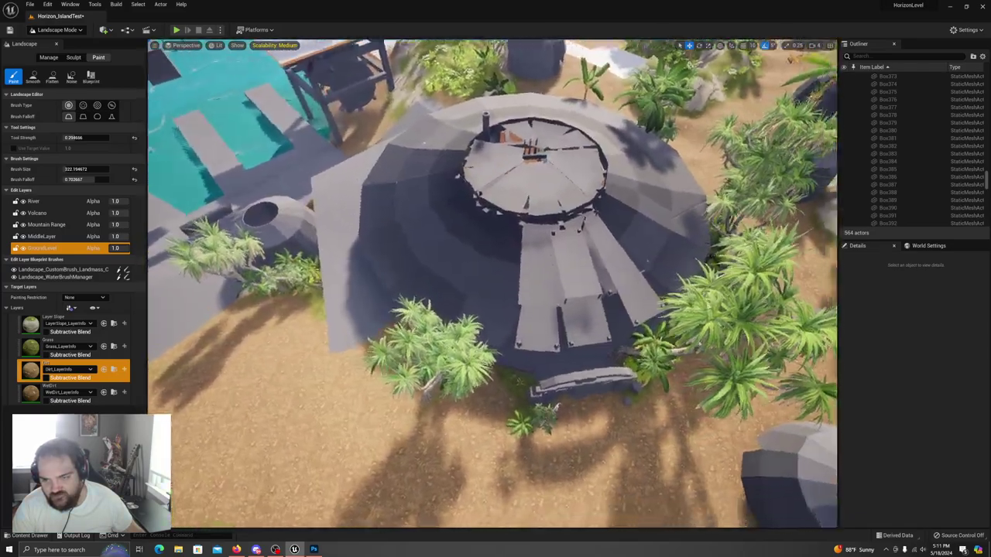
{"action": "right_click_drag", "start_coordinate": [496, 283], "coordinate": [534, 302]}
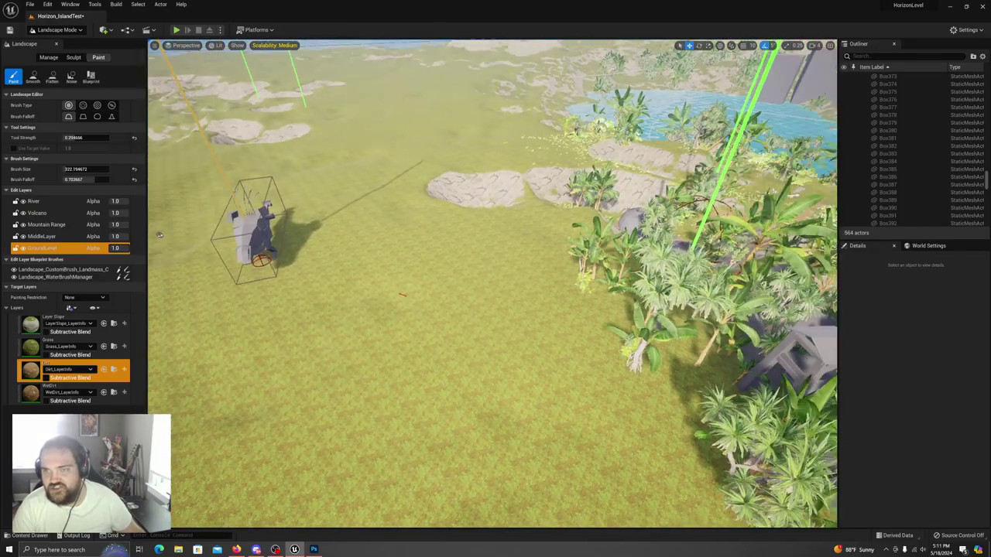
{"action": "mouse_move", "coordinate": [508, 332]}
{"action": "right_mouse_down"}
{"action": "mouse_move", "coordinate": [498, 339]}
{"action": "mouse_move", "coordinate": [509, 331]}
{"action": "right_mouse_up"}
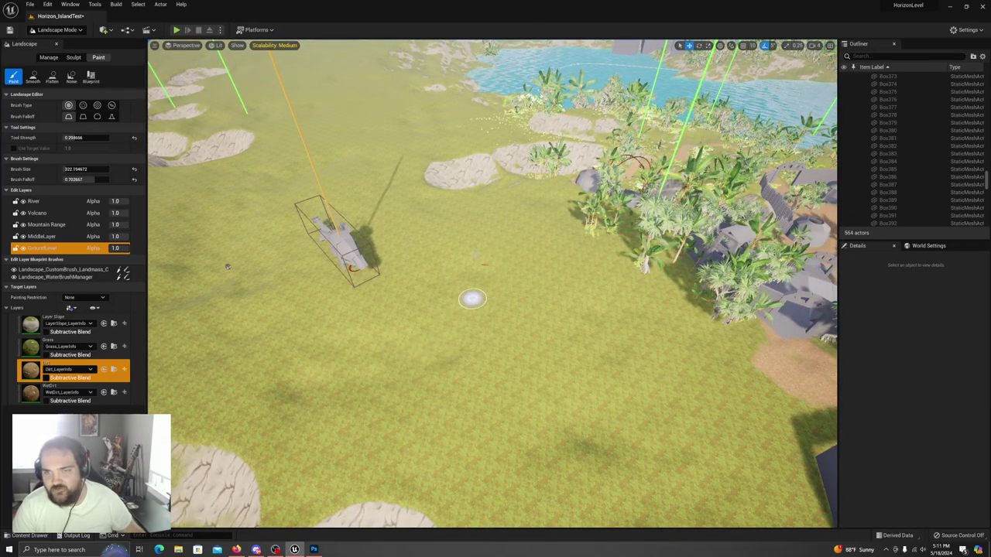
{"action": "right_click_drag", "start_coordinate": [508, 331], "coordinate": [486, 334]}
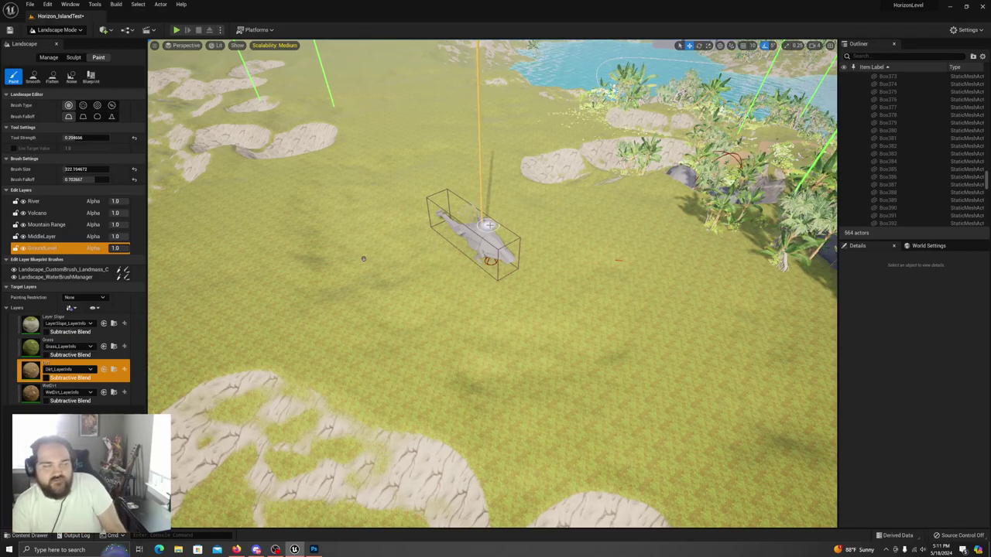
{"action": "mouse_move", "coordinate": [443, 279]}
{"action": "right_mouse_down"}
{"action": "mouse_move", "coordinate": [603, 280]}
{"action": "mouse_move", "coordinate": [495, 281]}
{"action": "mouse_move", "coordinate": [411, 267]}
{"action": "mouse_move", "coordinate": [387, 229]}
{"action": "right_mouse_up"}
{"action": "right_click_drag", "start_coordinate": [395, 345], "coordinate": [526, 345]}
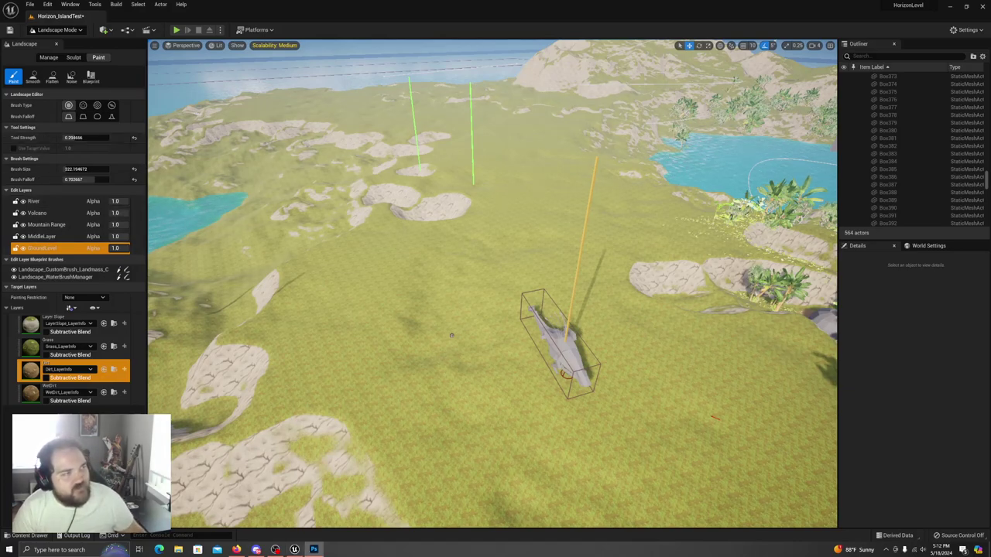
- Switch to OverheadMap.psd in Photoshop, find the Thunderjaw Activity circle and select its red X and label layers
{"action": "left_click_drag", "start_coordinate": [0, 223], "coordinate": [466, 118]}
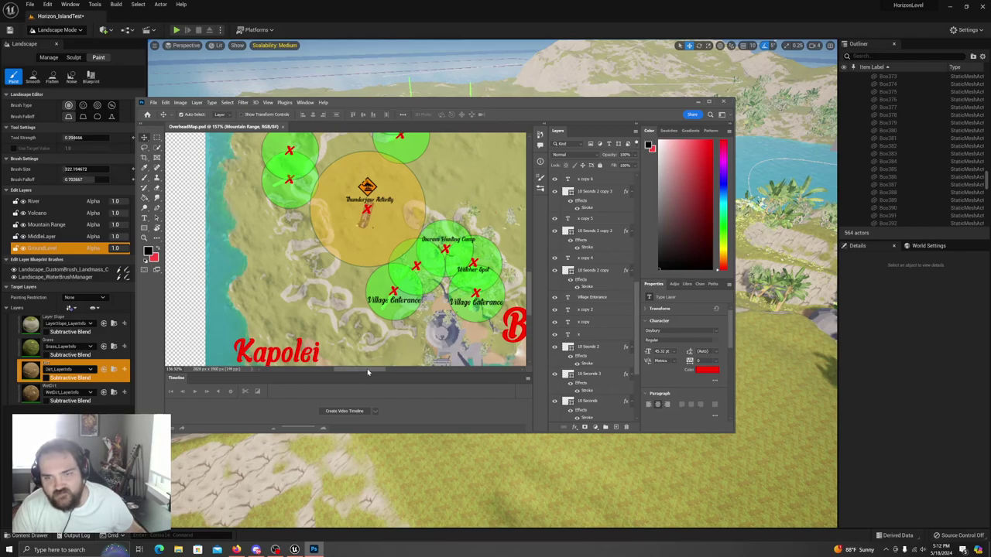
{"action": "scroll", "coordinate": [380, 352], "scroll_direction": "right", "scroll_amount": 3}
{"action": "scroll", "coordinate": [387, 333], "scroll_direction": "up", "scroll_amount": 2}
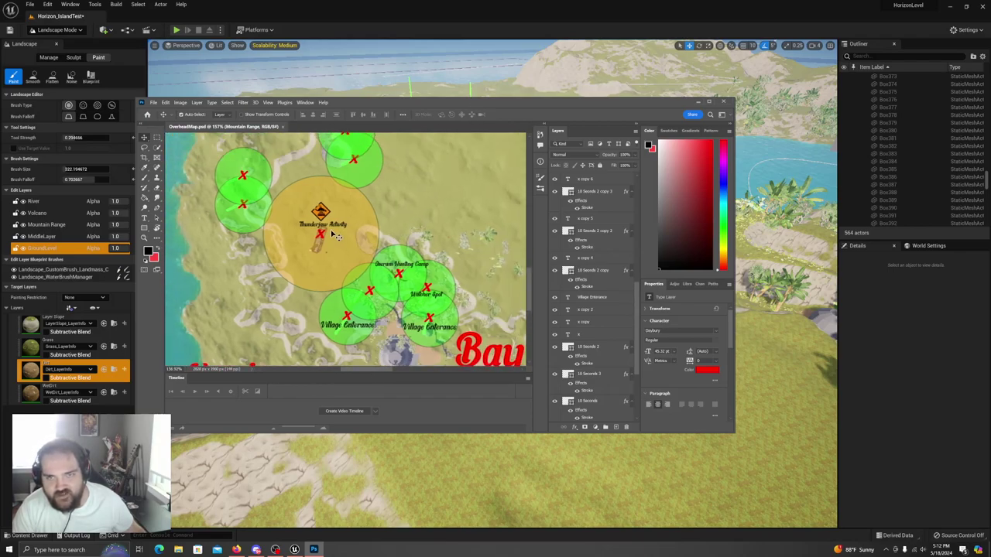
{"action": "left_click", "coordinate": [321, 234]}
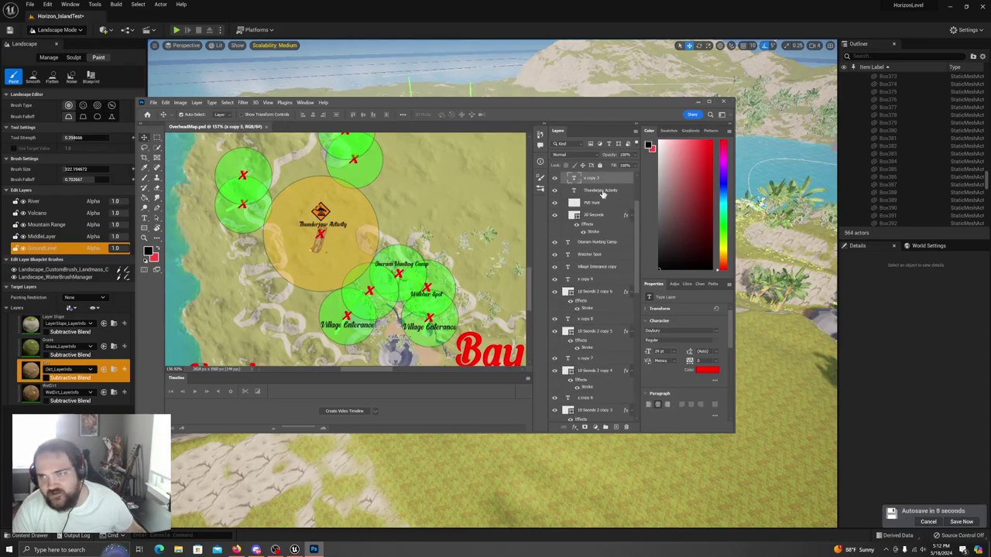
{"action": "left_click", "coordinate": [603, 190], "text": "ctrl"}
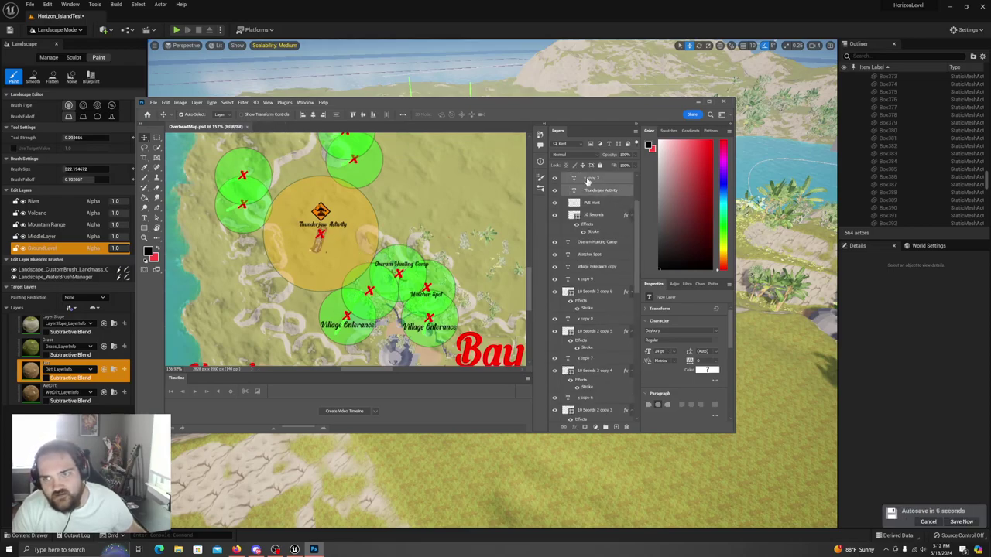
- Check which layers make up the Thunderjaw Activity marker by toggling layer and group visibility
{"action": "left_click", "coordinate": [555, 179]}
{"action": "scroll", "coordinate": [593, 200], "scroll_direction": "up", "scroll_amount": 2}
{"action": "scroll", "coordinate": [589, 218], "scroll_direction": "up", "scroll_amount": 2}
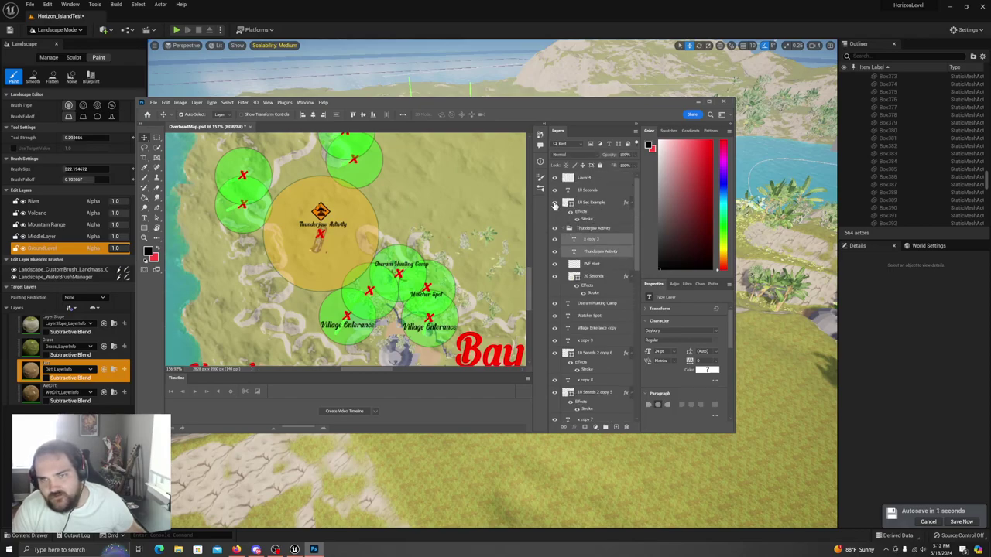
{"action": "left_click", "coordinate": [595, 203]}
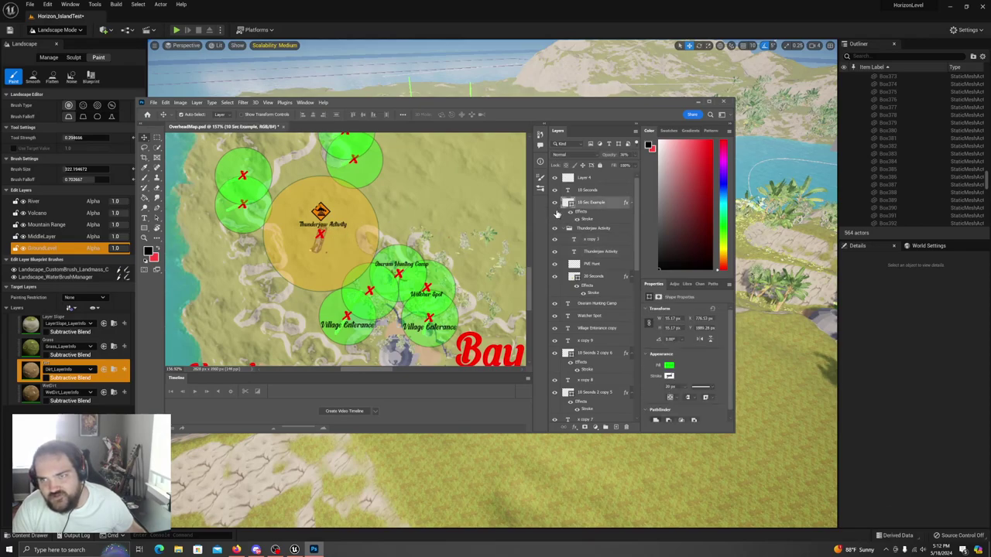
{"action": "left_click", "coordinate": [554, 229]}
{"action": "left_click", "coordinate": [555, 231]}
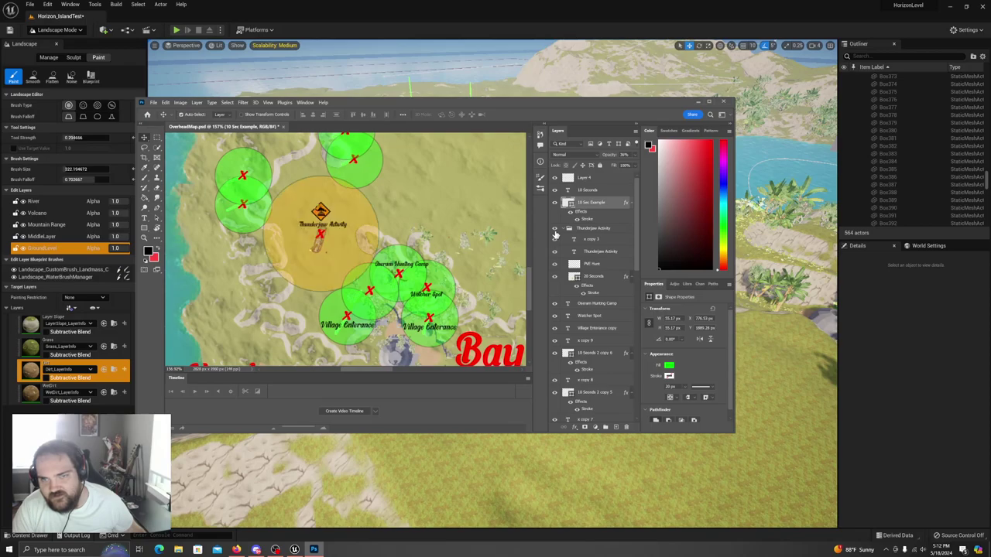
- Try to shift the Thunderjaw Activity group on the overhead map, and undo the move
{"action": "left_click", "coordinate": [590, 228]}
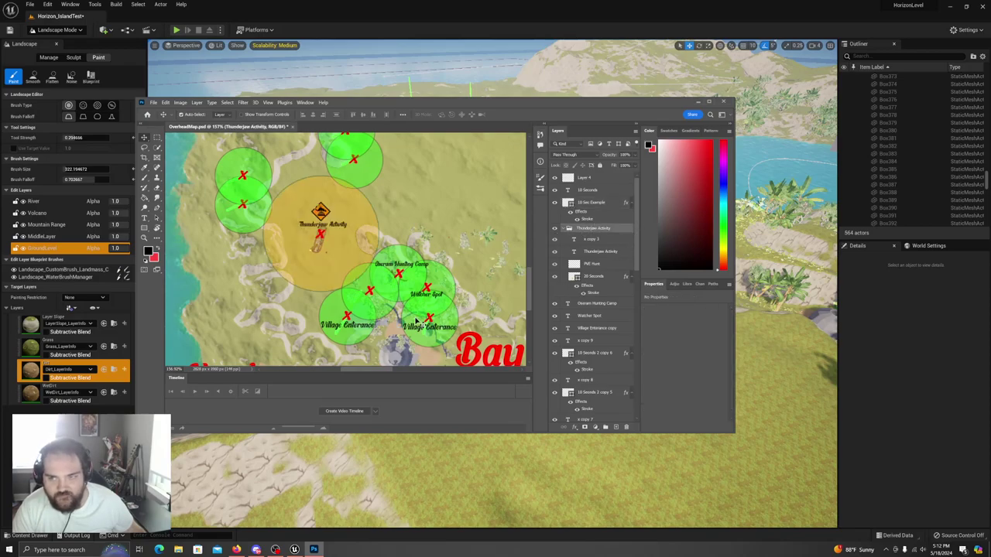
{"action": "left_click_drag", "start_coordinate": [325, 236], "coordinate": [347, 229]}
{"action": "key", "text": "ctrl+z"}
- Select all four layers inside the Thunderjaw Activity group and move the marker northeast onto the open ground
{"action": "left_click", "coordinate": [599, 230]}
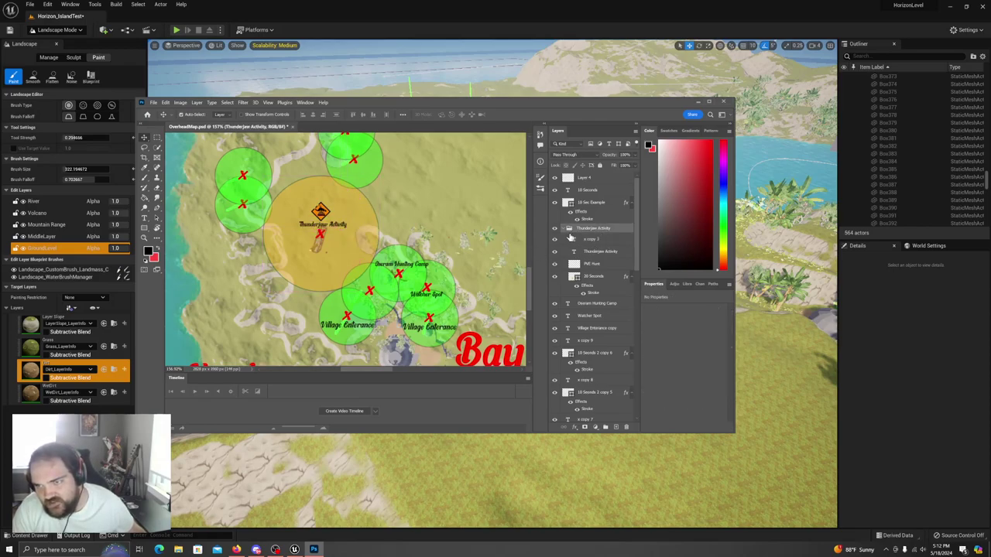
{"action": "left_click", "coordinate": [564, 229]}
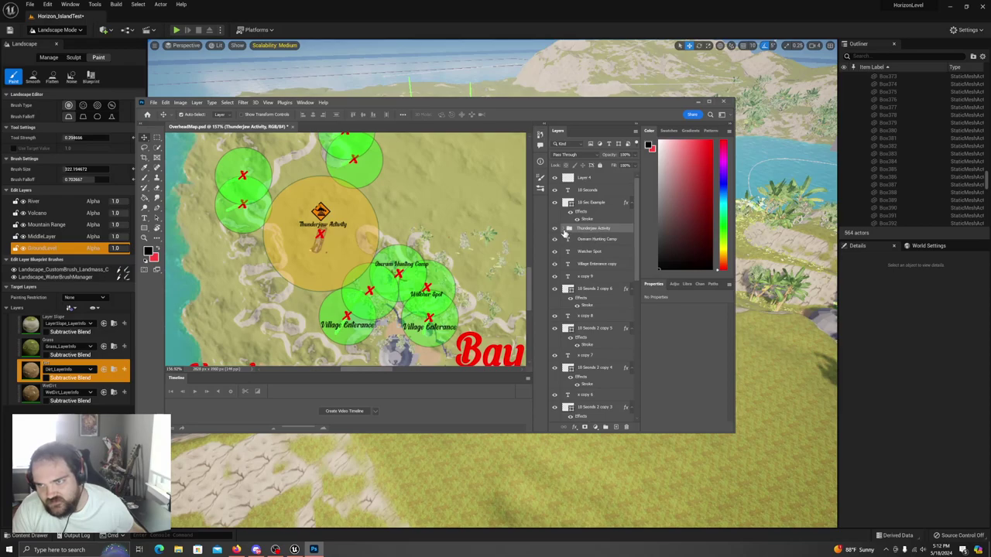
{"action": "left_click", "coordinate": [564, 230]}
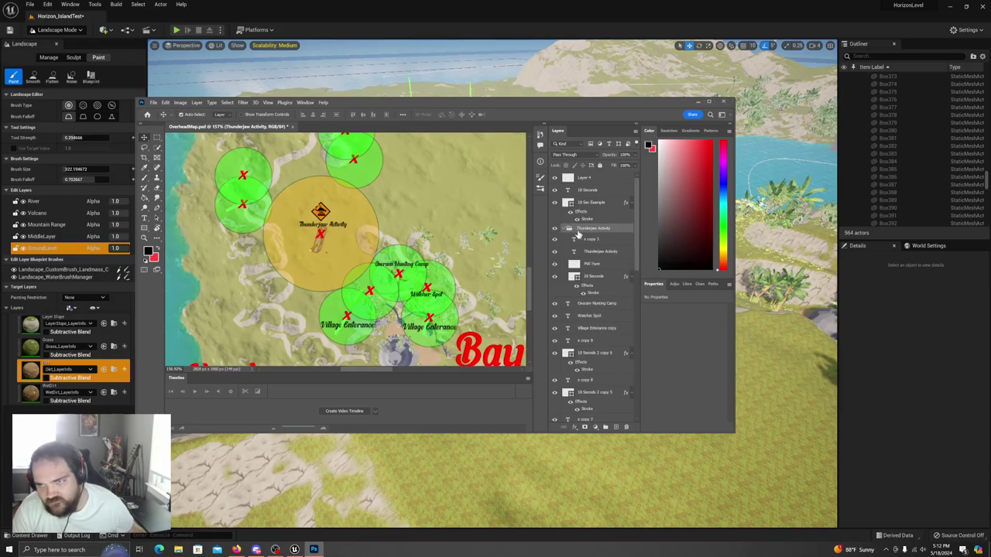
{"action": "left_click", "coordinate": [595, 241]}
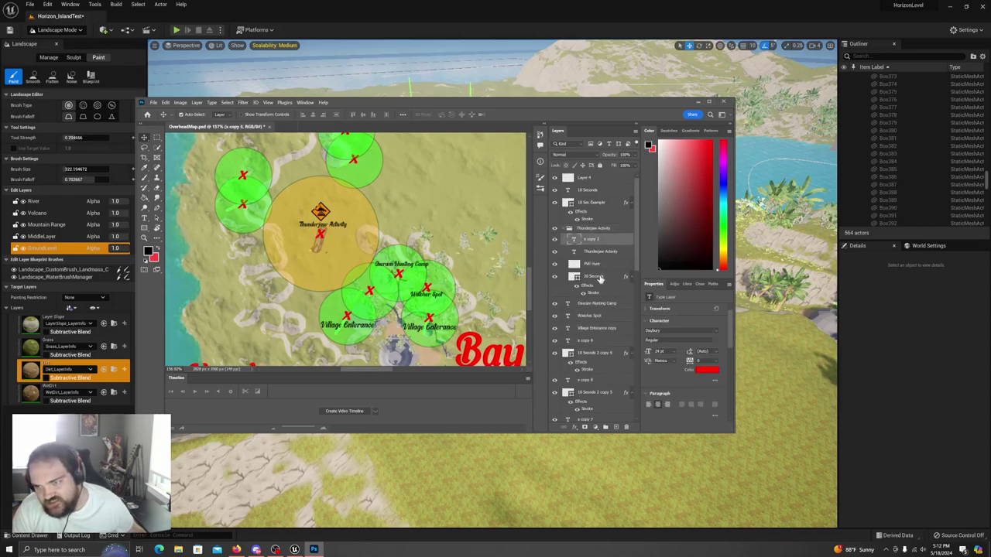
{"action": "left_click", "coordinate": [601, 277], "text": "shift"}
{"action": "left_click_drag", "start_coordinate": [333, 236], "coordinate": [403, 162]}
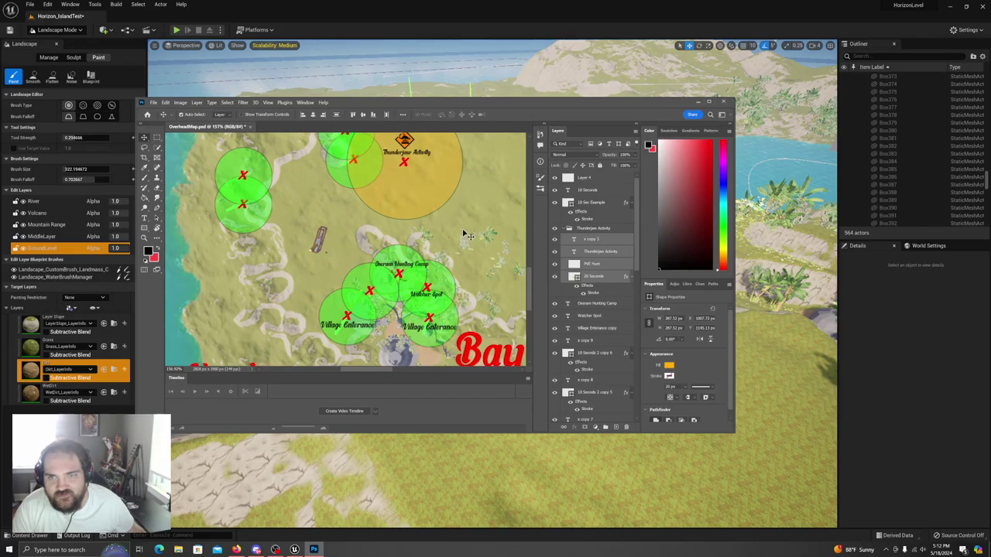
- Try the Thunderjaw Activity marker farther north on the map, and undo both moves of the marker
{"action": "scroll", "coordinate": [465, 233], "scroll_direction": "up", "scroll_amount": 5}
{"action": "left_click_drag", "start_coordinate": [410, 279], "coordinate": [404, 230]}
{"action": "key", "text": "ctrl+z"}
{"action": "key", "text": "ctrl+z"}
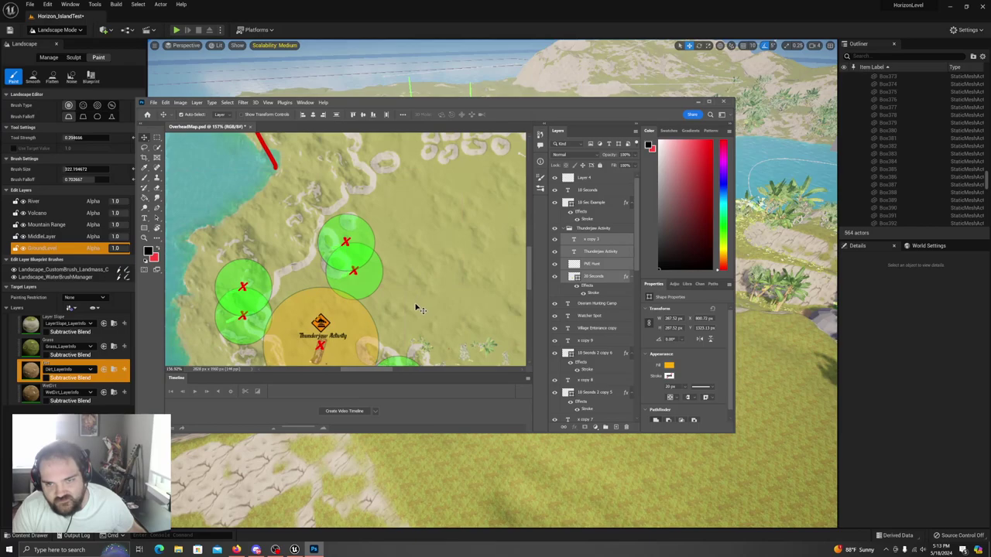
{"action": "left_click_drag", "start_coordinate": [528, 267], "coordinate": [529, 288]}
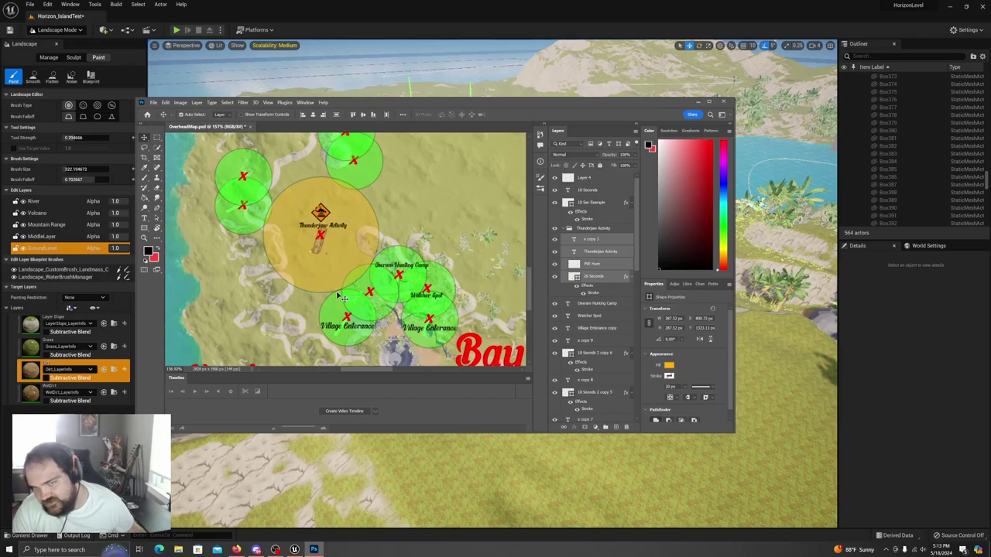
- Move the Thunderjaw Activity marker northeast on the overhead map, onto the open ground beside the upper pair of green circles
{"action": "left_click_drag", "start_coordinate": [531, 281], "coordinate": [532, 262]}
{"action": "left_click_drag", "start_coordinate": [320, 329], "coordinate": [424, 204]}
{"action": "left_click_drag", "start_coordinate": [530, 269], "coordinate": [540, 240]}
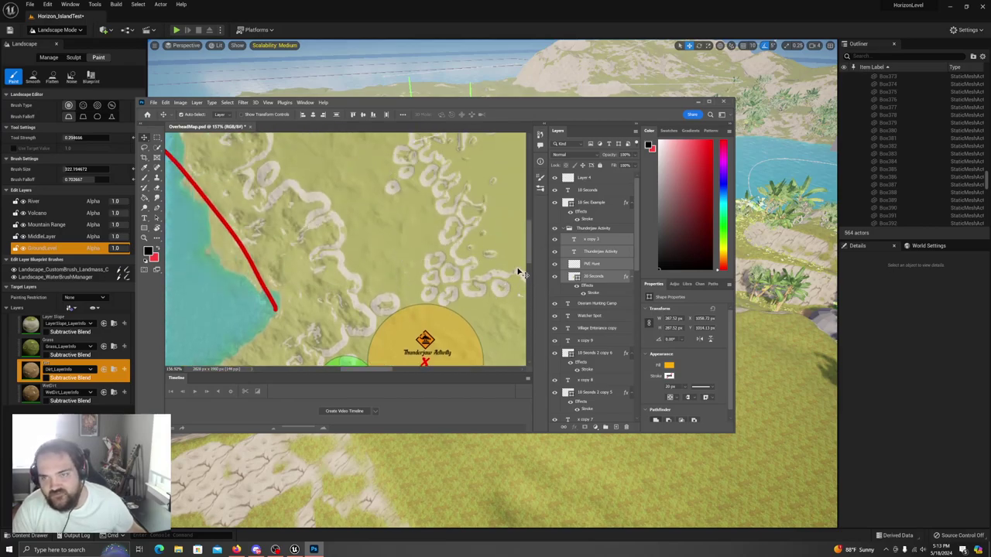
- Examine the overhead map between the village entrances, the Oseram Hunting Camp and the Thunderjaw Activity marker for gaps in activity spacing
{"action": "left_click_drag", "start_coordinate": [530, 257], "coordinate": [531, 289]}
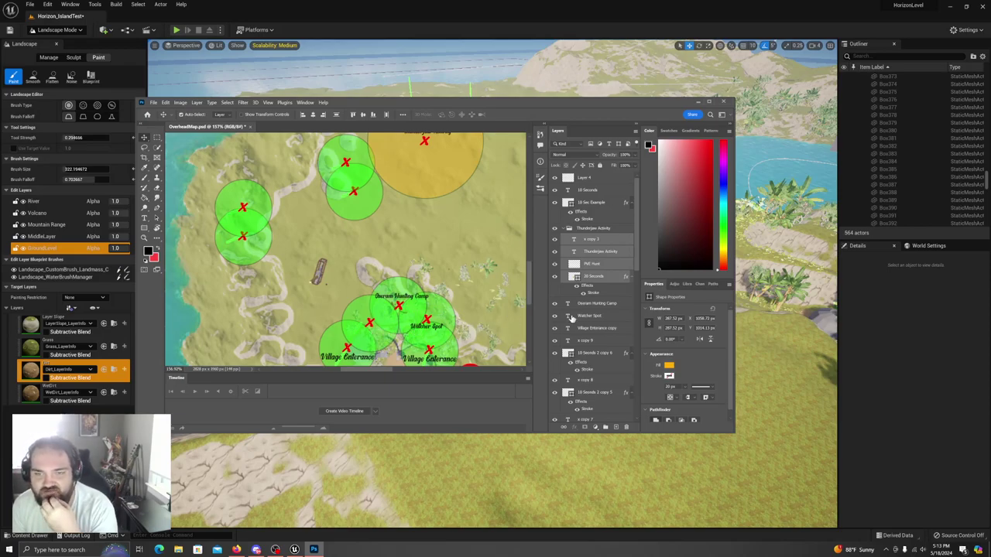
{"action": "scroll", "coordinate": [530, 292], "scroll_direction": "down", "scroll_amount": 5}
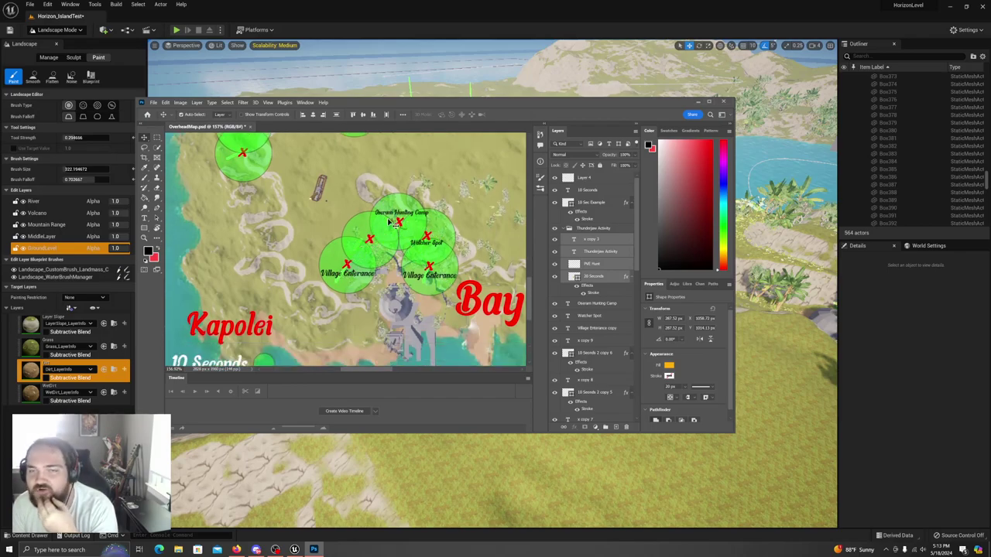
{"action": "left_click_drag", "start_coordinate": [399, 225], "coordinate": [403, 236]}
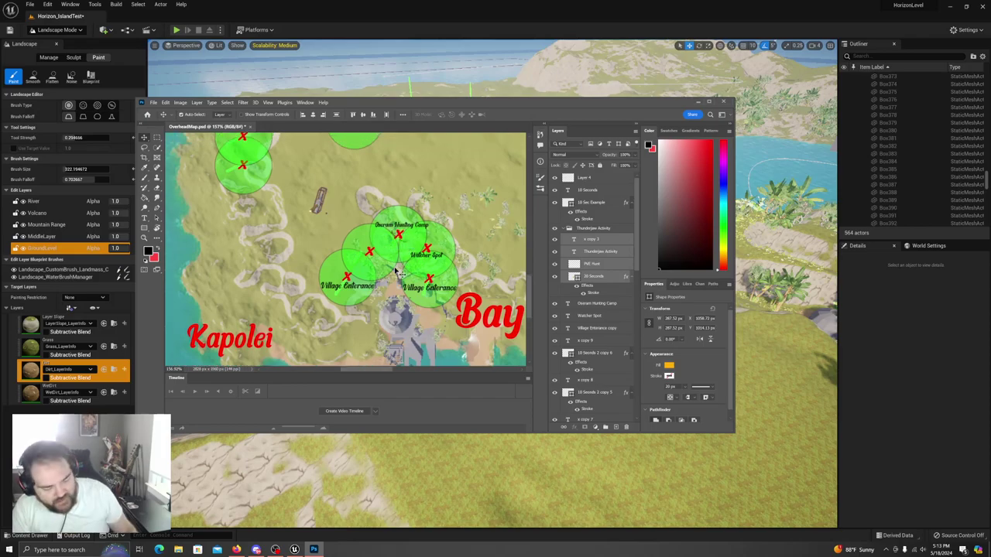
{"action": "scroll", "coordinate": [387, 254], "scroll_direction": "up", "scroll_amount": 3, "text": "ctrl"}
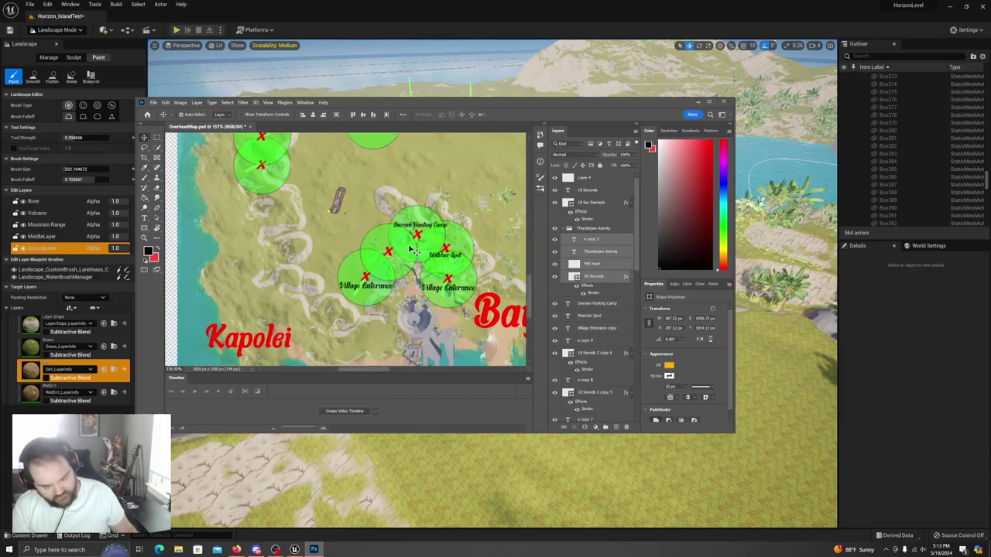
{"action": "scroll", "coordinate": [415, 249], "scroll_direction": "up", "scroll_amount": 5, "text": "alt"}
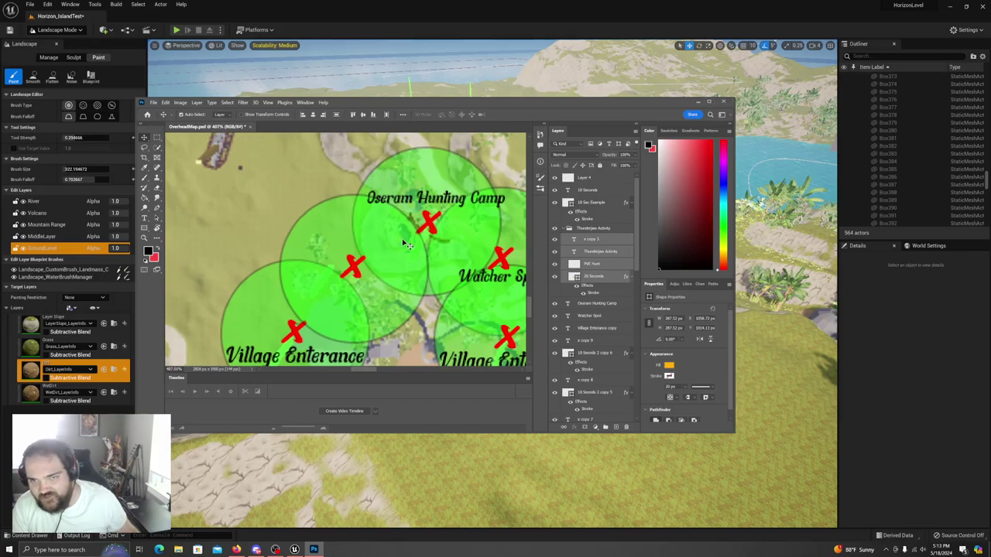
{"action": "scroll", "coordinate": [414, 259], "scroll_direction": "down", "scroll_amount": 5, "text": "alt"}
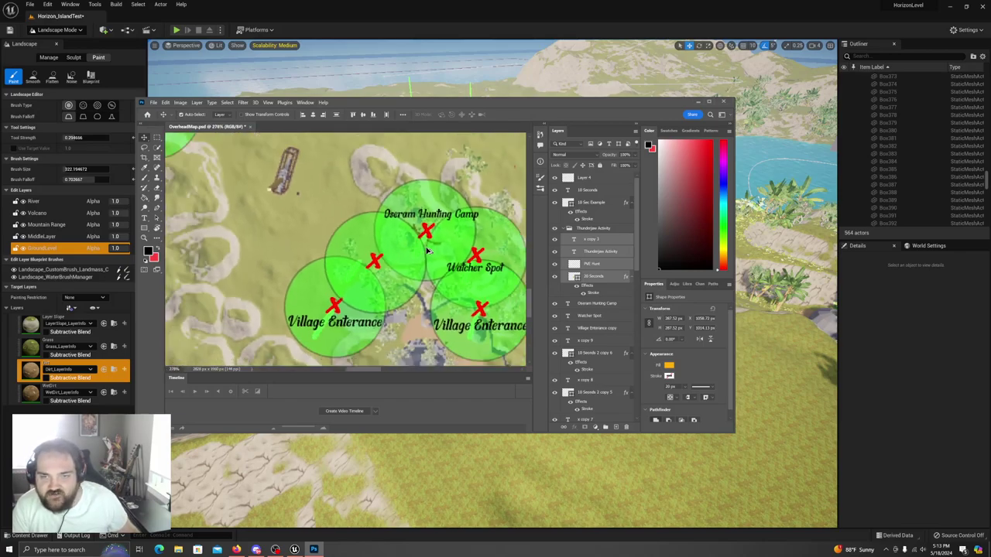
{"action": "scroll", "coordinate": [433, 246], "scroll_direction": "up", "scroll_amount": 2, "text": "alt"}
{"action": "scroll", "coordinate": [435, 247], "scroll_direction": "down", "scroll_amount": 1, "text": "alt"}
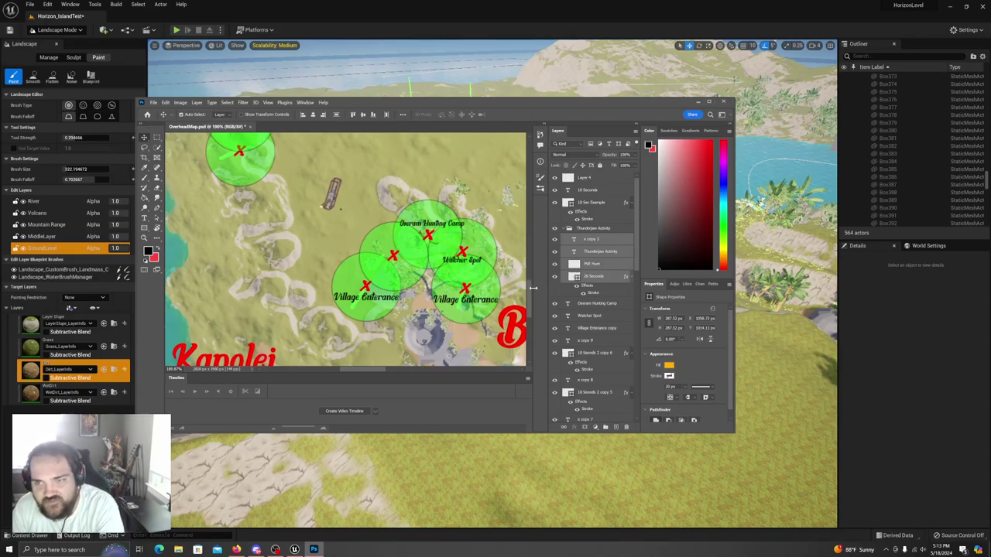
{"action": "left_click_drag", "start_coordinate": [531, 295], "coordinate": [536, 278]}
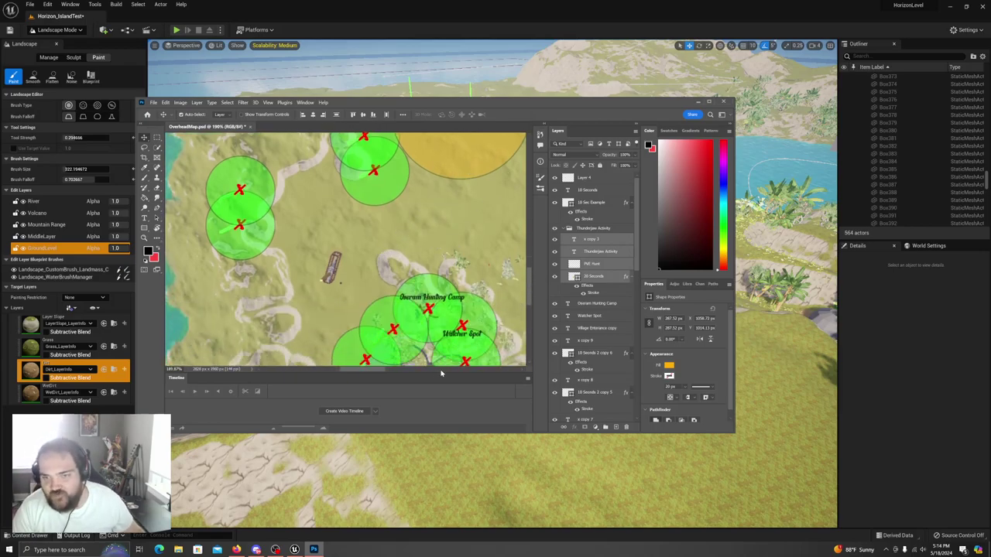
{"action": "left_click_drag", "start_coordinate": [377, 374], "coordinate": [391, 373]}
{"action": "mouse_move", "coordinate": [530, 291]}
{"action": "left_mouse_down"}
{"action": "mouse_move", "coordinate": [531, 255]}
{"action": "mouse_move", "coordinate": [531, 294]}
{"action": "left_mouse_up"}
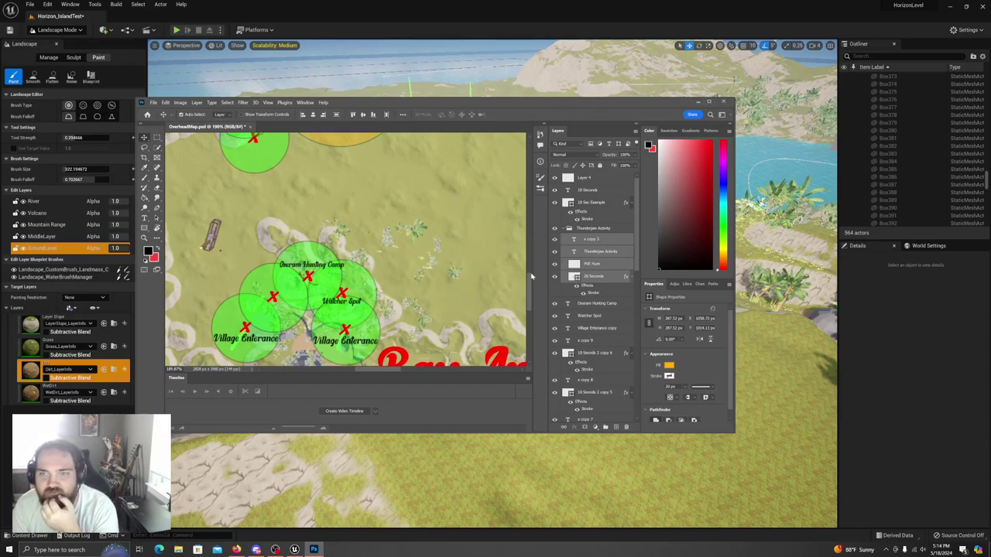
{"action": "left_click_drag", "start_coordinate": [530, 285], "coordinate": [531, 259]}
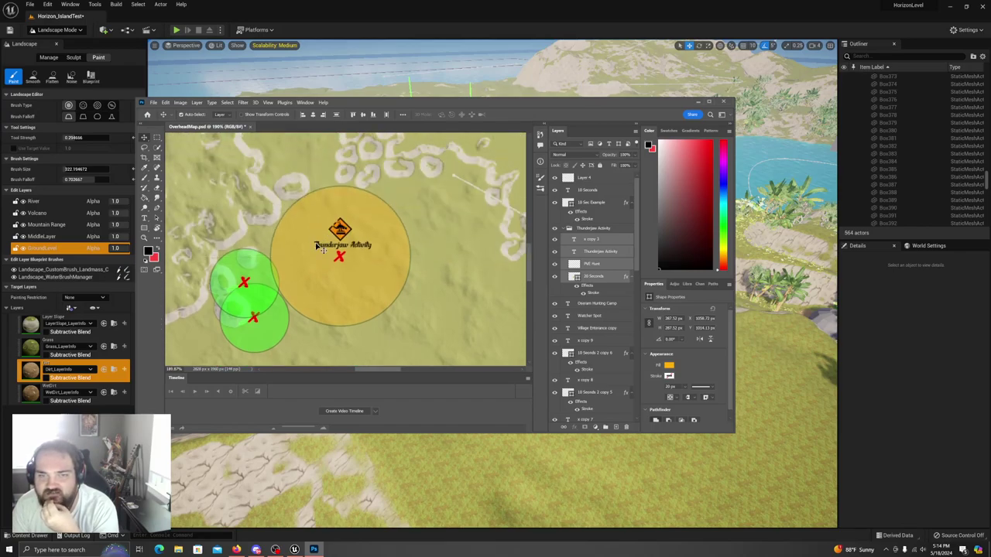
- Clear the overhead map away from the Unreal level view and switch the editor from Landscape mode to Select mode
{"action": "left_click_drag", "start_coordinate": [433, 107], "coordinate": [0, 345]}
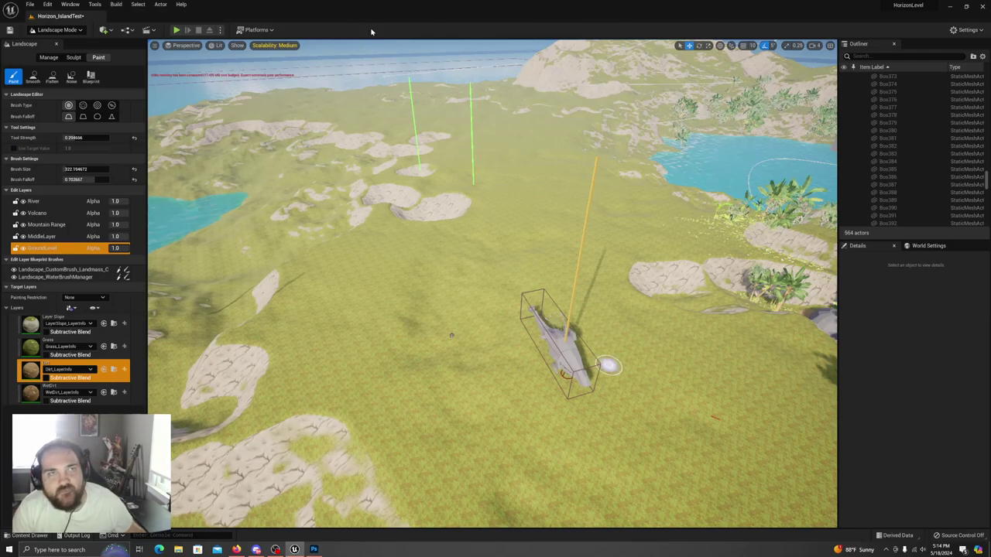
{"action": "left_click", "coordinate": [46, 30]}
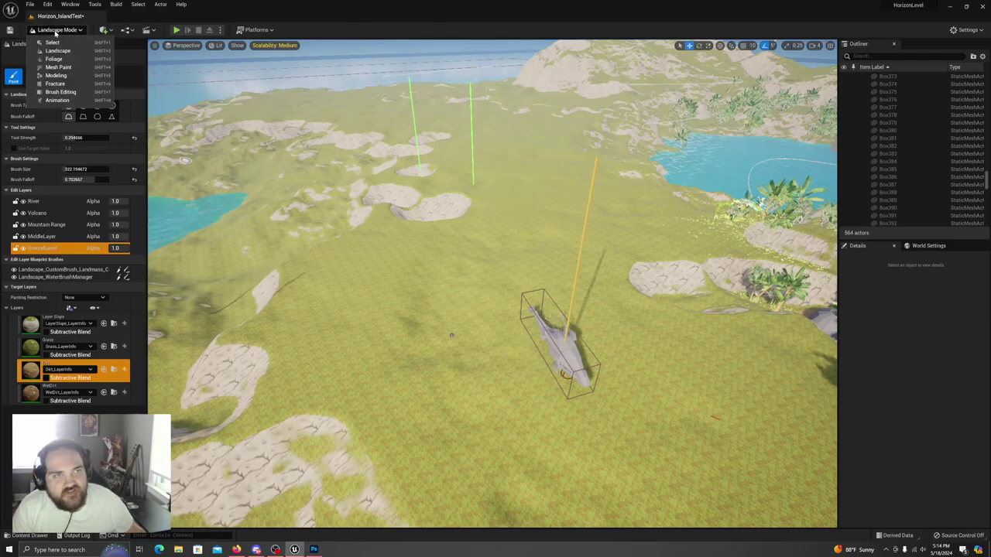
{"action": "left_click", "coordinate": [61, 43]}
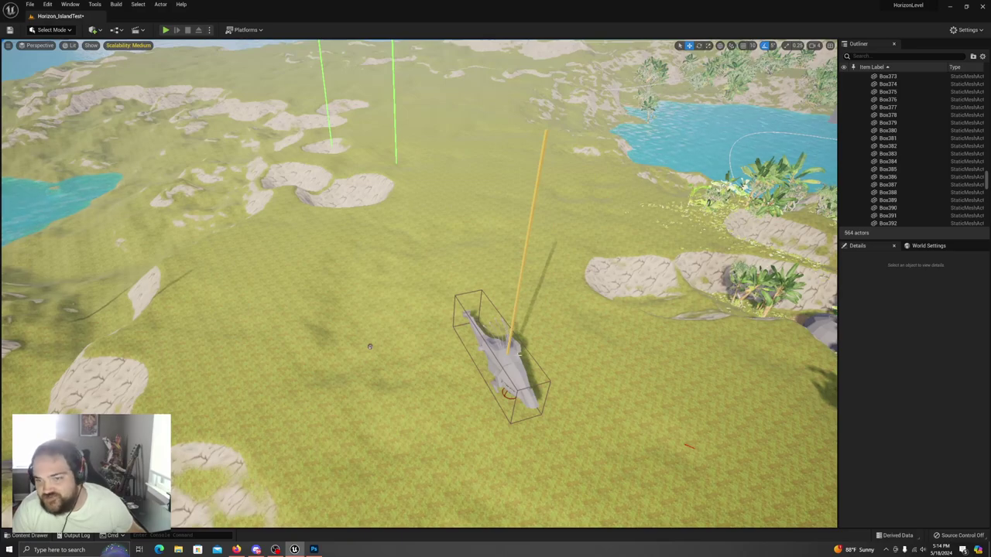
{"action": "left_click", "coordinate": [520, 355]}
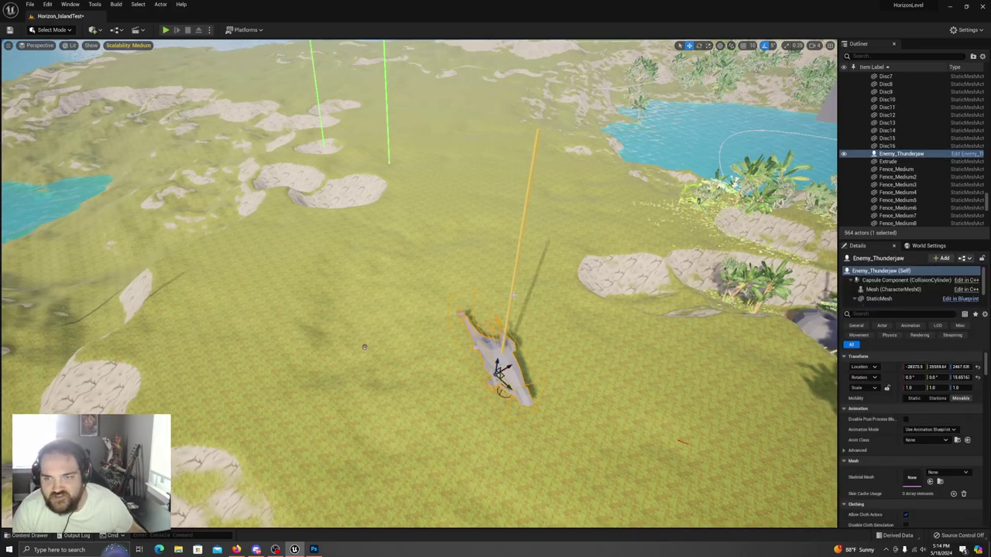
{"action": "left_click", "coordinate": [511, 292], "text": "ctrl"}
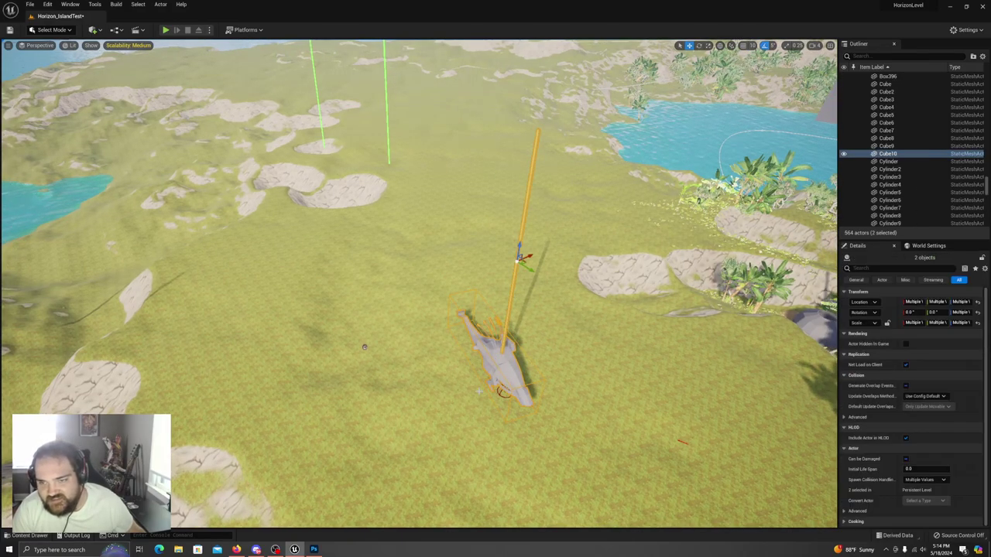
{"action": "left_click", "coordinate": [365, 347], "text": "ctrl"}
{"action": "right_click_drag", "start_coordinate": [364, 347], "coordinate": [448, 397]}
{"action": "left_click", "coordinate": [442, 404], "text": "ctrl"}
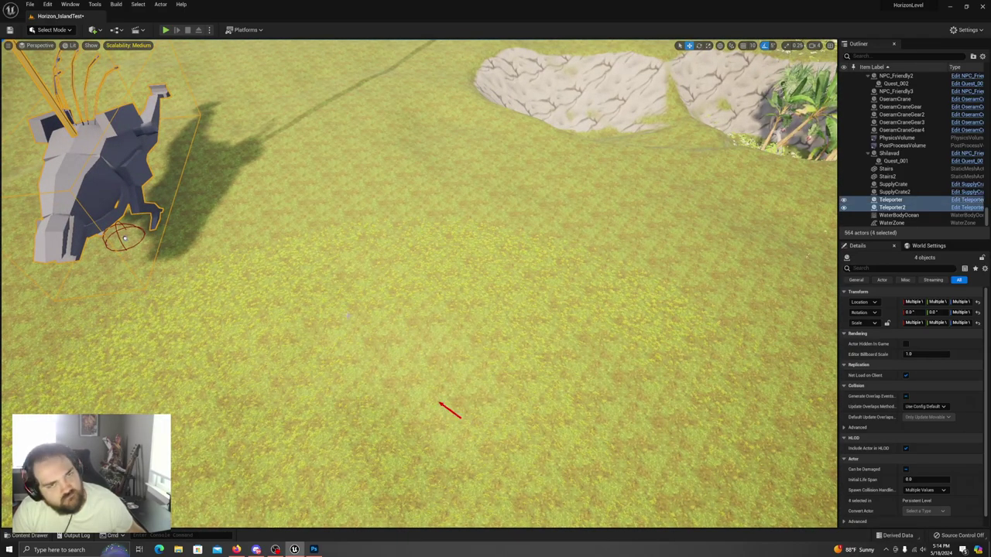
{"action": "right_click_drag", "start_coordinate": [442, 404], "coordinate": [391, 246]}
- Select the Enemy_Thunderjaw, its orange beam, the Teleporter2 actor and the Item_ThunderjawLens together in the level
{"action": "left_click", "coordinate": [333, 232]}
{"action": "key", "text": "f"}
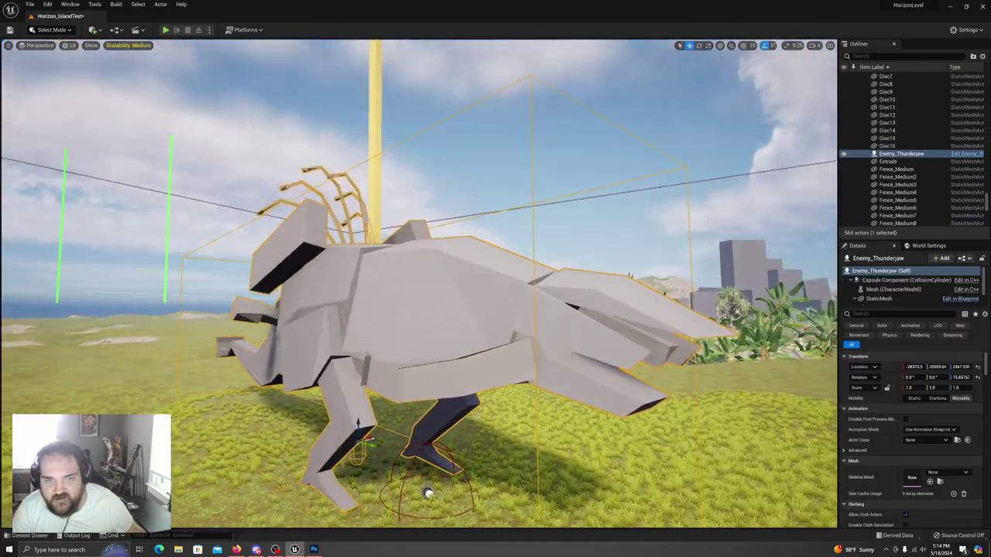
{"action": "left_click", "coordinate": [379, 143], "text": "ctrl"}
{"action": "right_click_drag", "start_coordinate": [495, 260], "coordinate": [465, 288]}
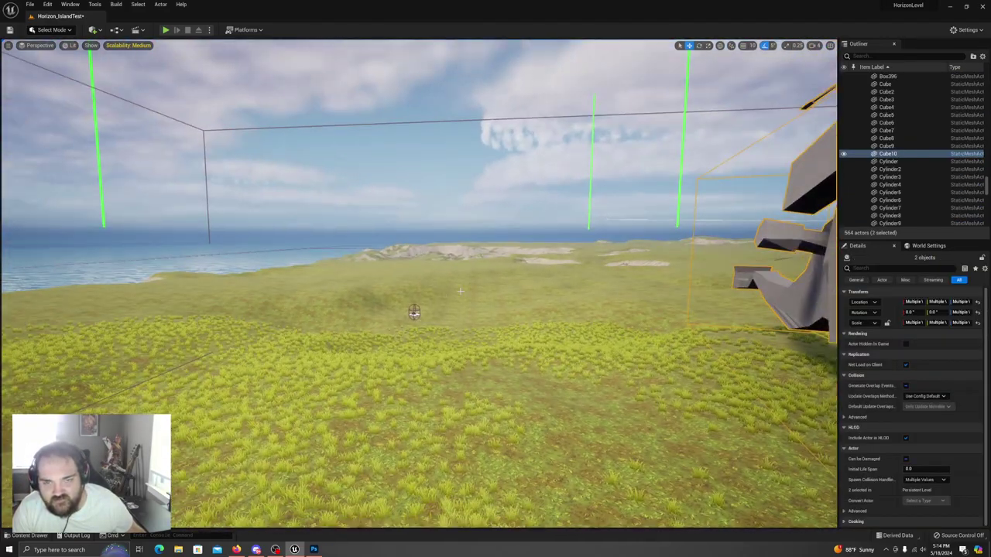
{"action": "left_click", "coordinate": [414, 312], "text": "ctrl"}
{"action": "key", "text": "f"}
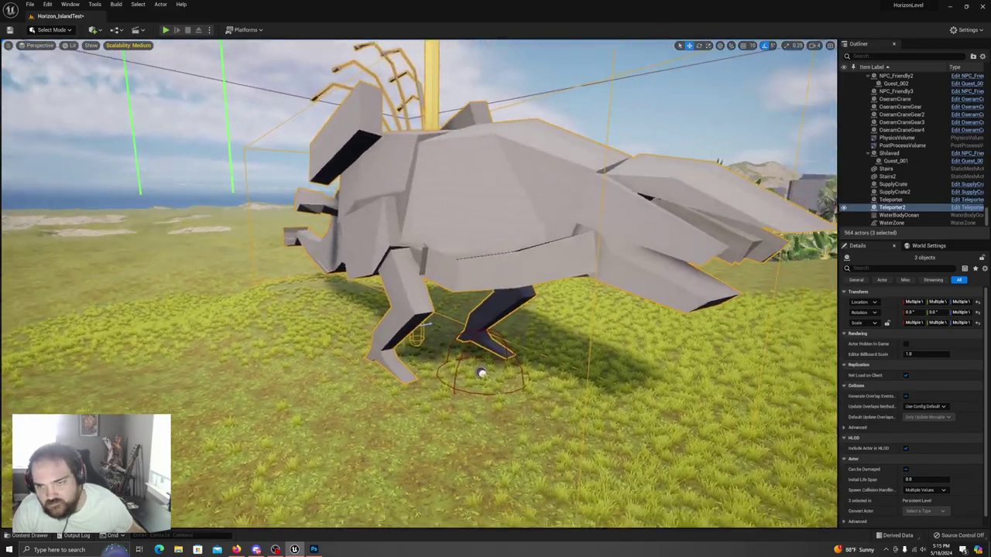
{"action": "left_click", "coordinate": [472, 370], "text": "ctrl"}
- Raise the camera speed to 6 and move the four selected Thunderjaw actors to the open ground farther north, matching the overhead map
{"action": "right_click_drag", "start_coordinate": [471, 371], "coordinate": [383, 376]}
{"action": "right_click_drag", "start_coordinate": [418, 283], "coordinate": [418, 282]}
{"action": "left_click", "coordinate": [813, 46]}
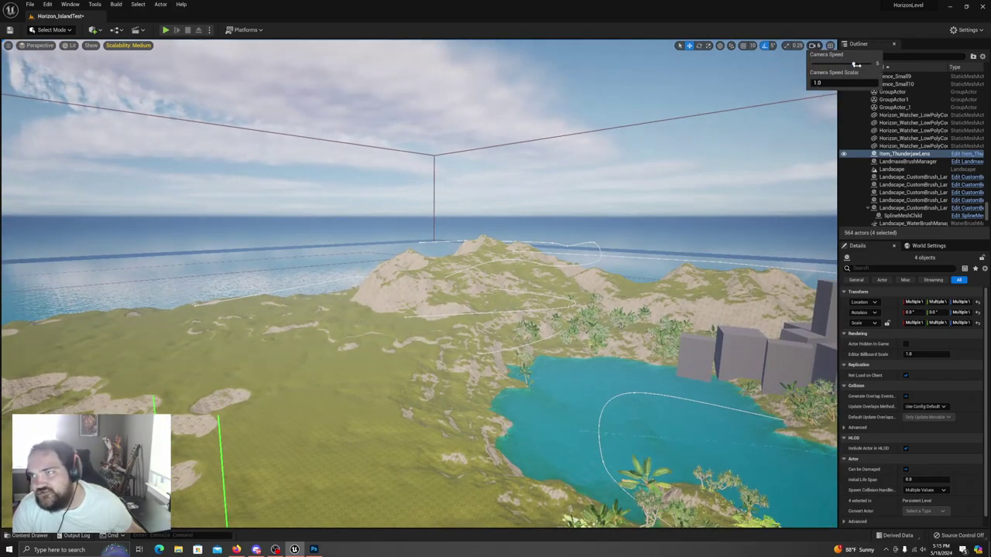
{"action": "left_click", "coordinate": [814, 48]}
{"action": "right_click_drag", "start_coordinate": [418, 283], "coordinate": [418, 283]}
{"action": "left_click_drag", "start_coordinate": [267, 483], "coordinate": [443, 279]}
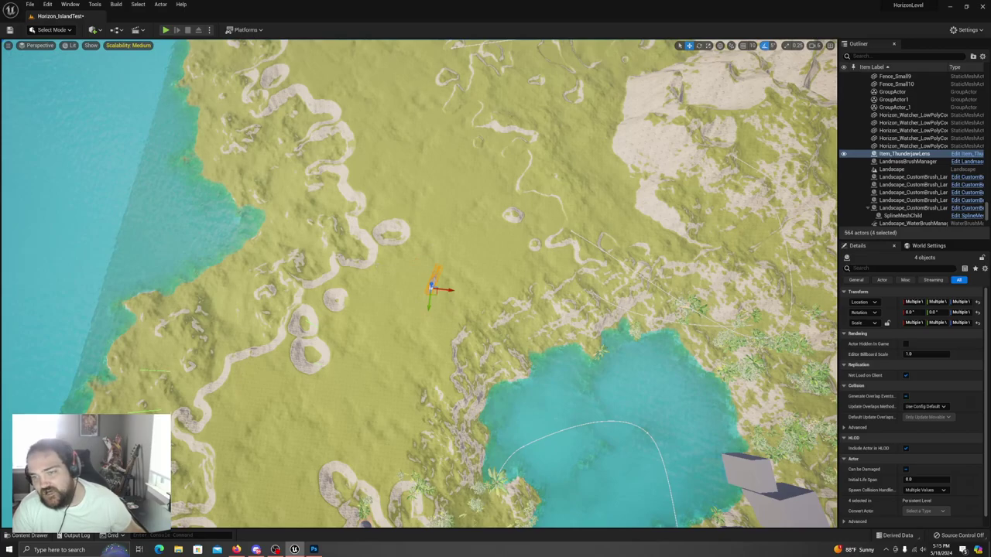
- View the village from above in the level and bring the Photoshop overhead map back over it to compare the surrounding area
{"action": "right_click_drag", "start_coordinate": [584, 399], "coordinate": [484, 305]}
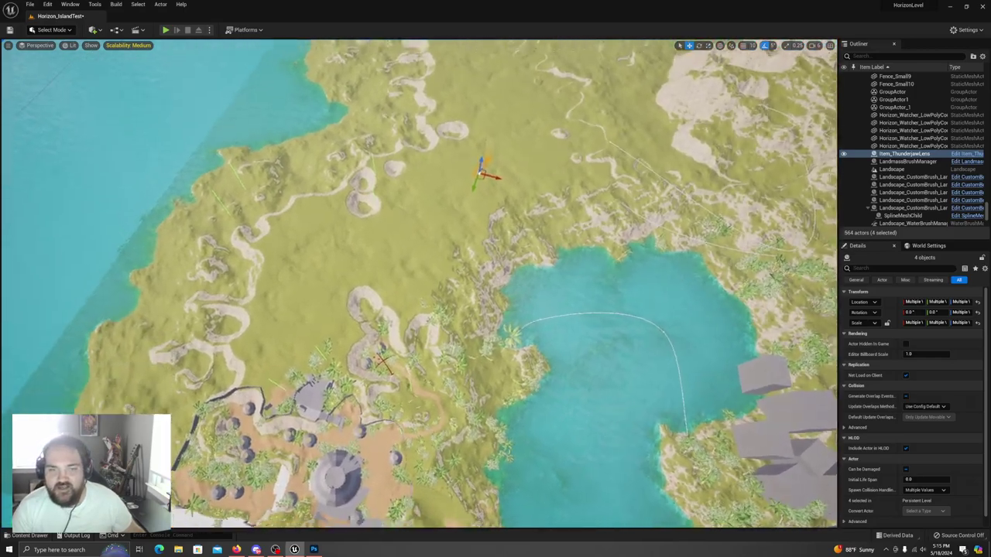
{"action": "right_click_drag", "start_coordinate": [484, 306], "coordinate": [426, 305]}
{"action": "left_click_drag", "start_coordinate": [0, 241], "coordinate": [511, 122]}
{"action": "left_click_drag", "start_coordinate": [571, 277], "coordinate": [571, 320]}
{"action": "scroll", "coordinate": [571, 318], "scroll_direction": "up", "scroll_amount": 2}
{"action": "mouse_move", "coordinate": [422, 386]}
{"action": "left_mouse_down"}
{"action": "mouse_move", "coordinate": [396, 389]}
{"action": "mouse_move", "coordinate": [408, 376]}
{"action": "left_mouse_up"}
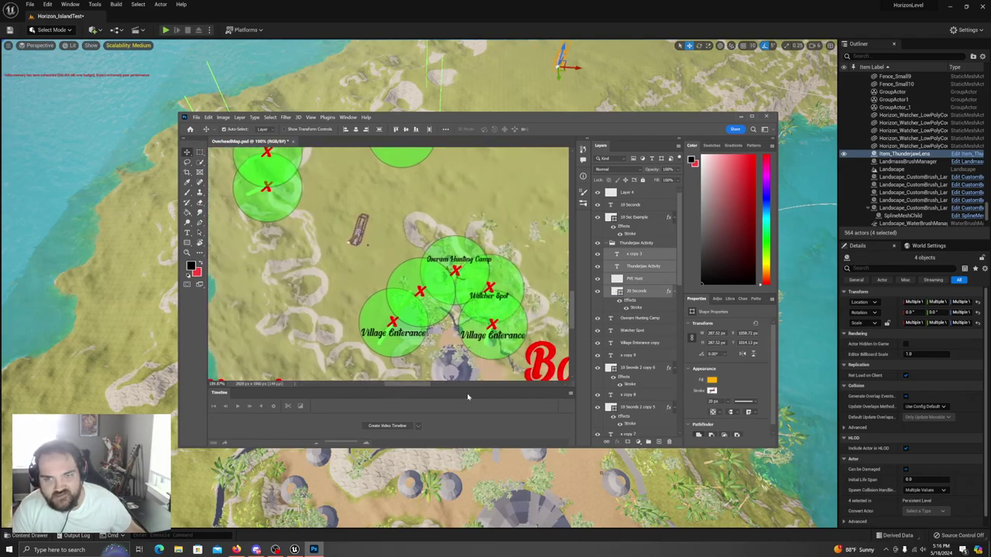
{"action": "scroll", "coordinate": [442, 340], "scroll_direction": "up", "scroll_amount": 1}
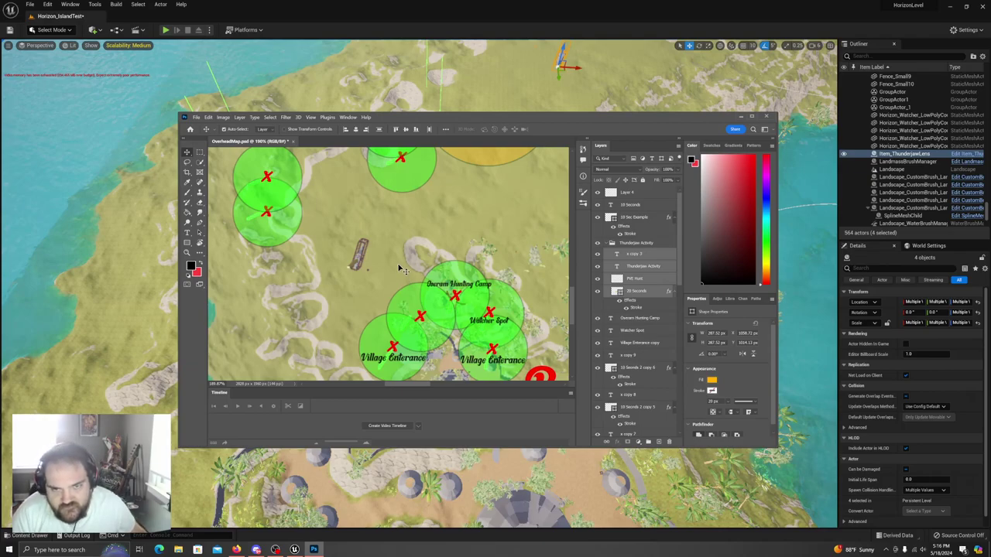
- Find and select the X, green circle and label layers of the western Village Enterance marker
{"action": "left_click", "coordinate": [393, 348]}
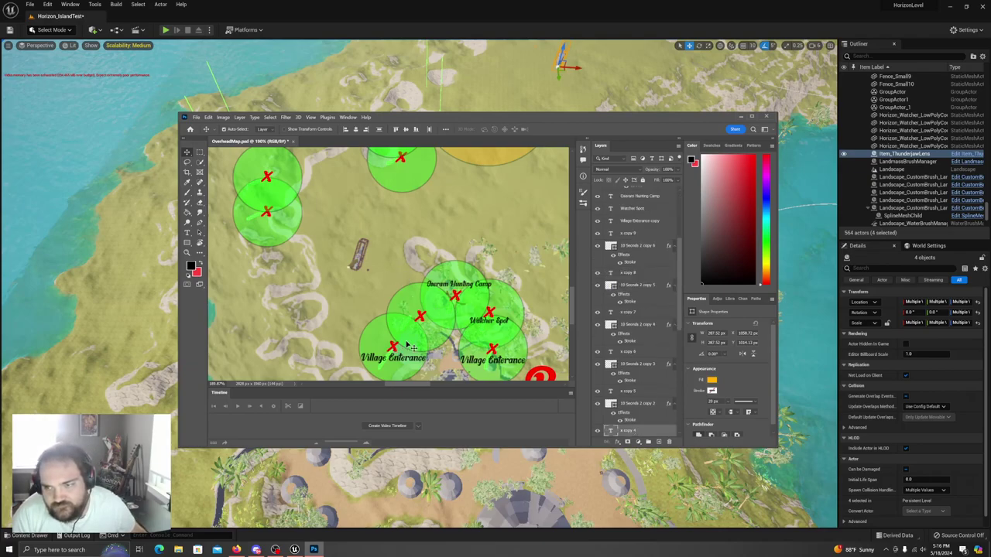
{"action": "scroll", "coordinate": [647, 361], "scroll_direction": "down", "scroll_amount": 3}
{"action": "left_click", "coordinate": [597, 371]}
{"action": "left_click", "coordinate": [597, 371]}
{"action": "left_click", "coordinate": [598, 382]}
{"action": "left_click", "coordinate": [597, 381]}
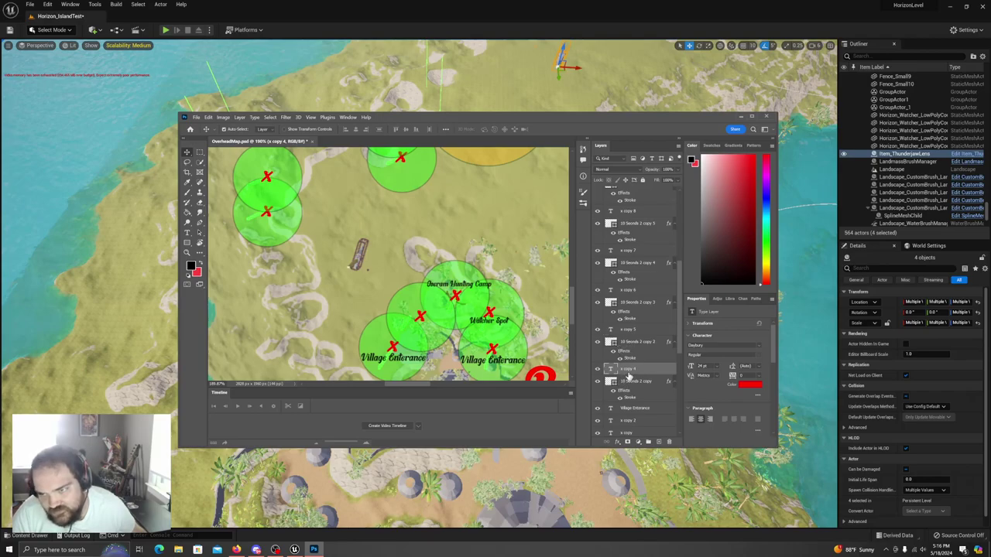
{"action": "scroll", "coordinate": [629, 374], "scroll_direction": "down", "scroll_amount": 1}
{"action": "left_click", "coordinate": [633, 396], "text": "shift"}
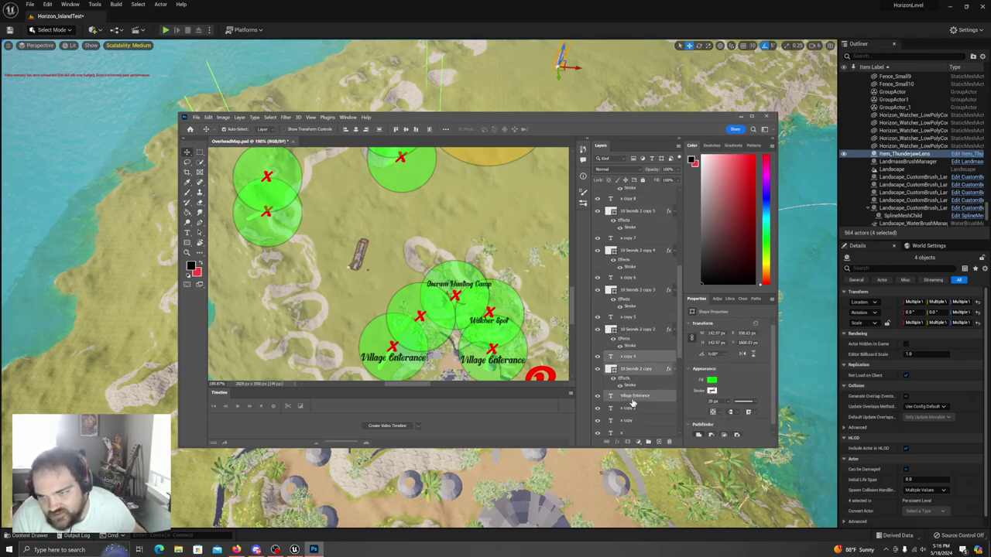
- Check the selected Village Enterance marker layers by toggling the visibility of each one
{"action": "left_click", "coordinate": [598, 357]}
{"action": "left_click", "coordinate": [598, 357]}
{"action": "left_click", "coordinate": [598, 369]}
{"action": "left_click", "coordinate": [597, 370]}
{"action": "left_click", "coordinate": [597, 397]}
{"action": "left_click", "coordinate": [597, 397]}
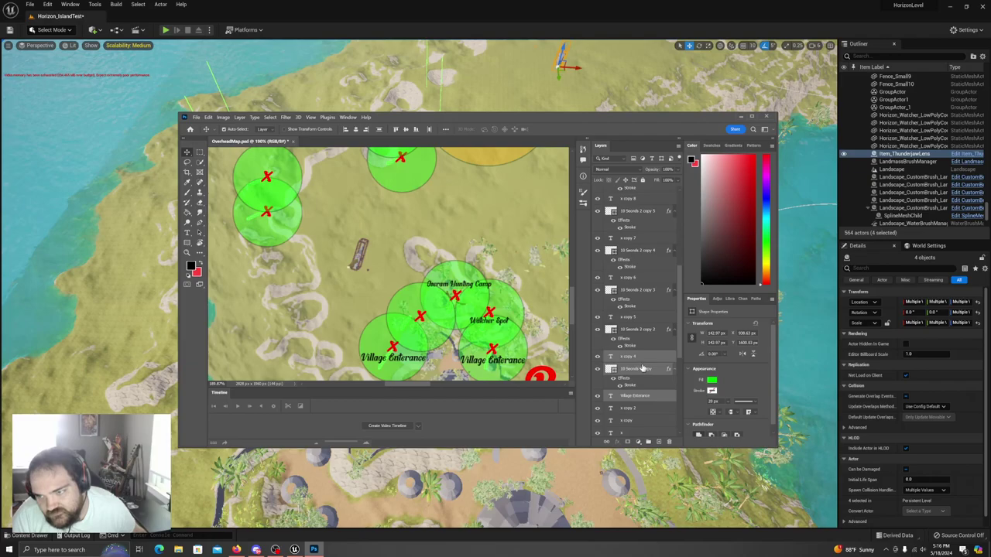
{"action": "scroll", "coordinate": [643, 370], "scroll_direction": "down", "scroll_amount": 3}
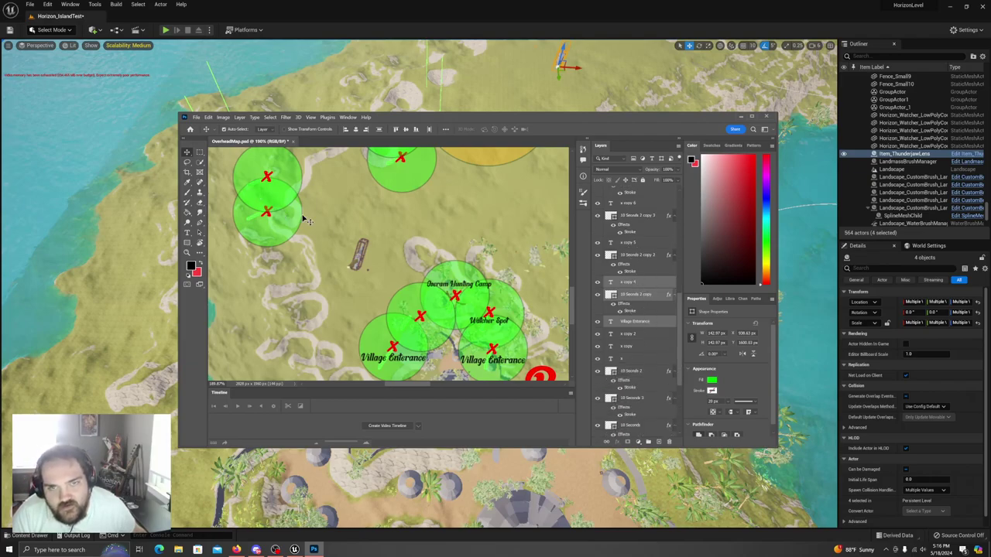
- Duplicate the x copy 7 layer and its green circle, and place the copy on the path northwest of the western Village Enterance marker
{"action": "left_click", "coordinate": [269, 215]}
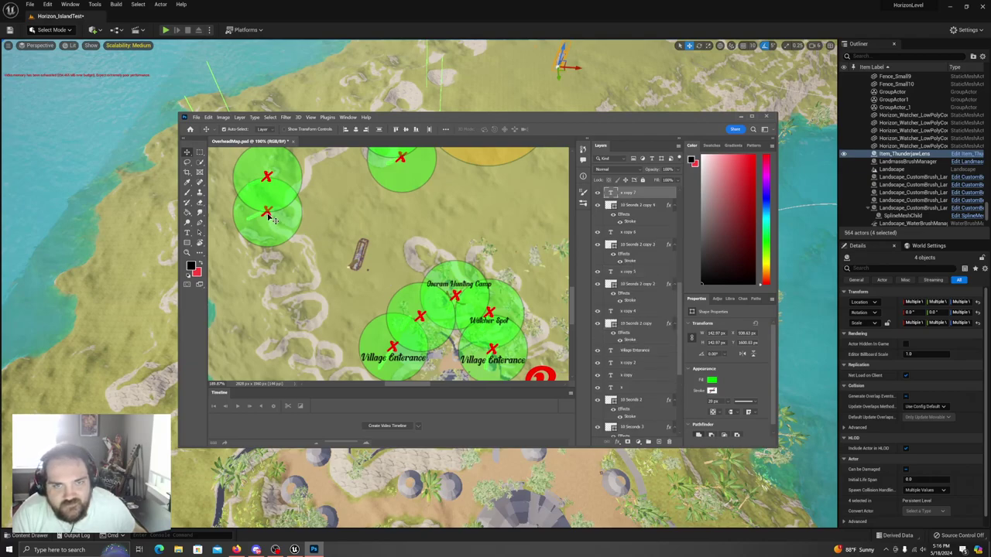
{"action": "left_click", "coordinate": [597, 195]}
{"action": "left_click", "coordinate": [597, 194]}
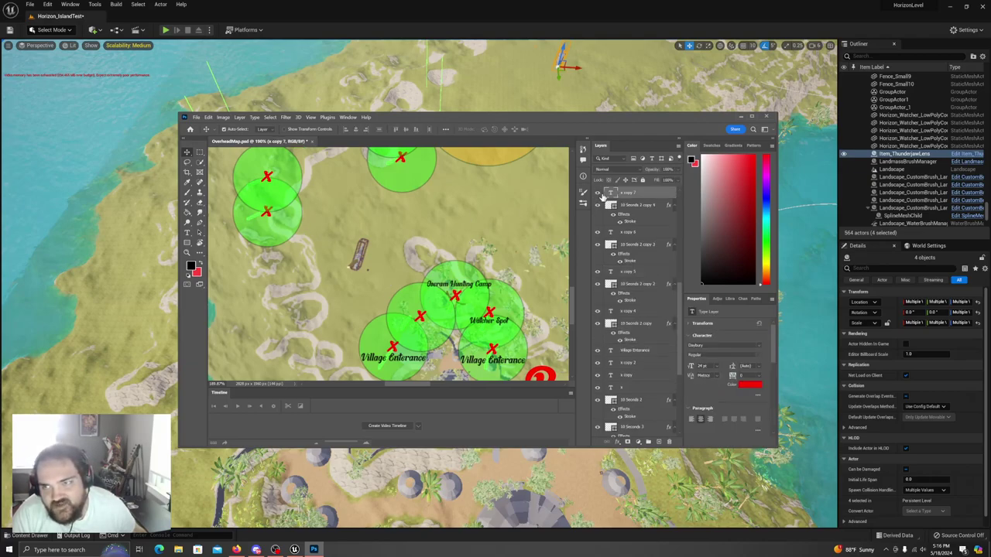
{"action": "left_click", "coordinate": [598, 205]}
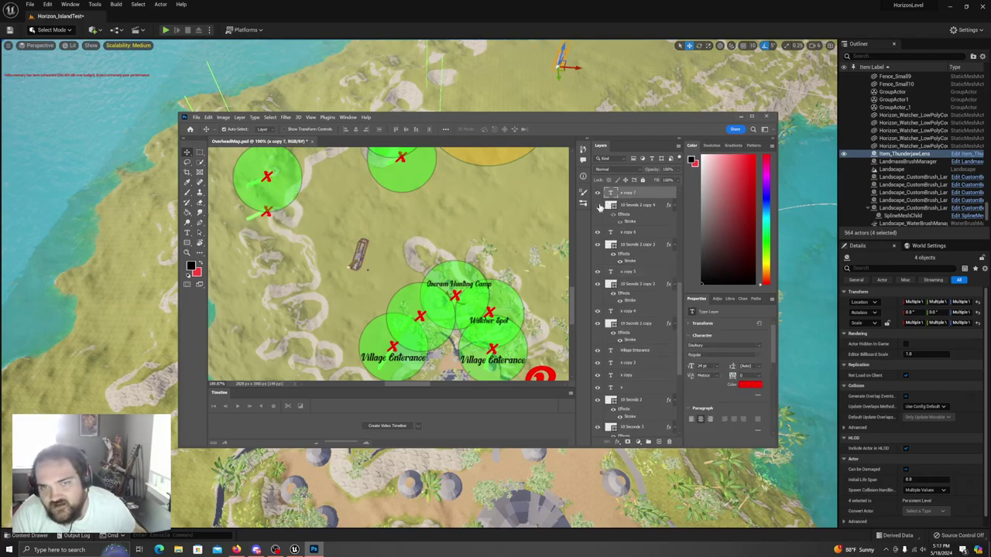
{"action": "left_click", "coordinate": [643, 205]}
{"action": "key", "text": "ctrl+c"}
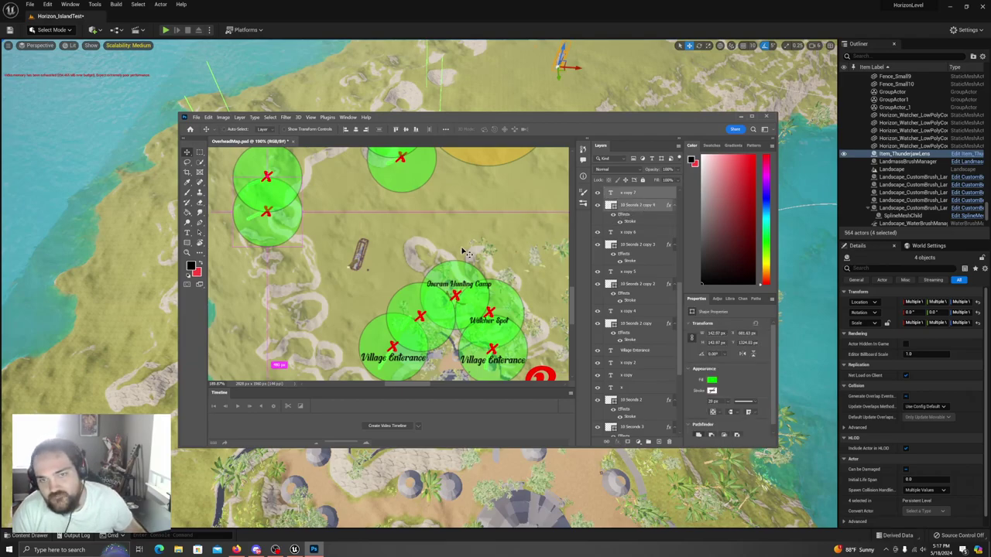
{"action": "key", "text": "ctrl+v"}
{"action": "left_click_drag", "start_coordinate": [390, 265], "coordinate": [325, 292]}
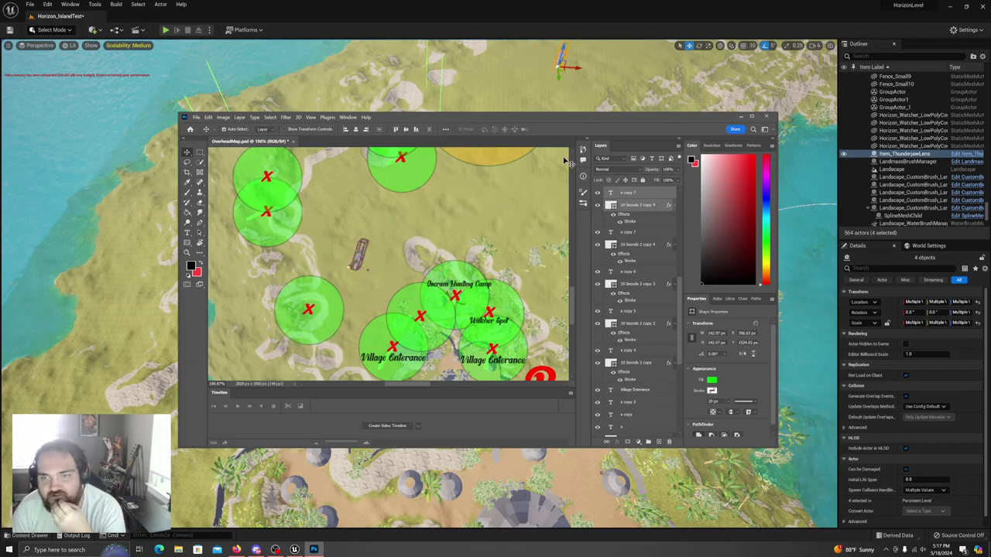
- In the Unreal level, duplicate the green marker beam Cube6 and place the copy beside the looping rock path northwest of the village
{"action": "left_click_drag", "start_coordinate": [563, 121], "coordinate": [0, 240]}
{"action": "right_click_drag", "start_coordinate": [357, 379], "coordinate": [378, 323]}
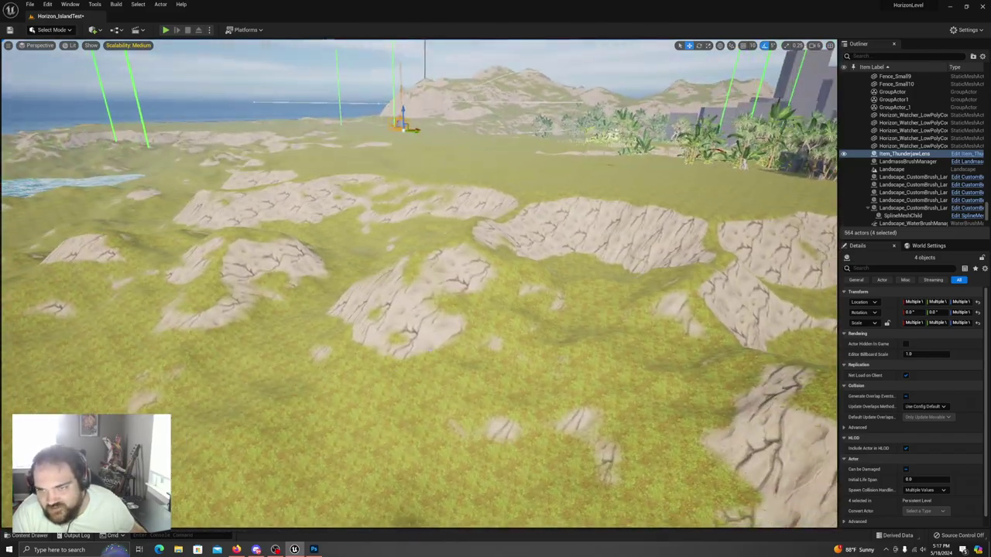
{"action": "right_click_drag", "start_coordinate": [570, 330], "coordinate": [539, 327]}
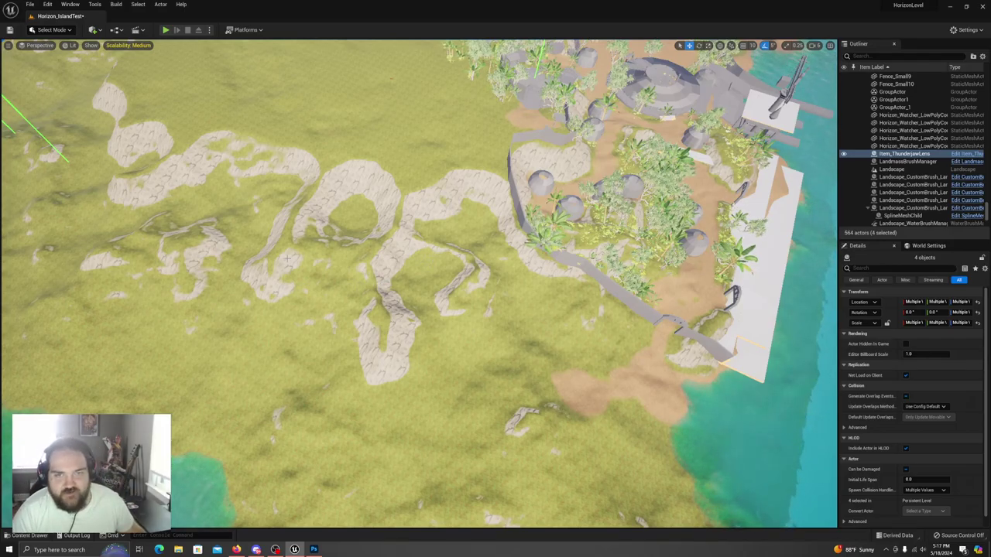
{"action": "right_click_drag", "start_coordinate": [418, 283], "coordinate": [437, 276]}
{"action": "key", "text": "w"}
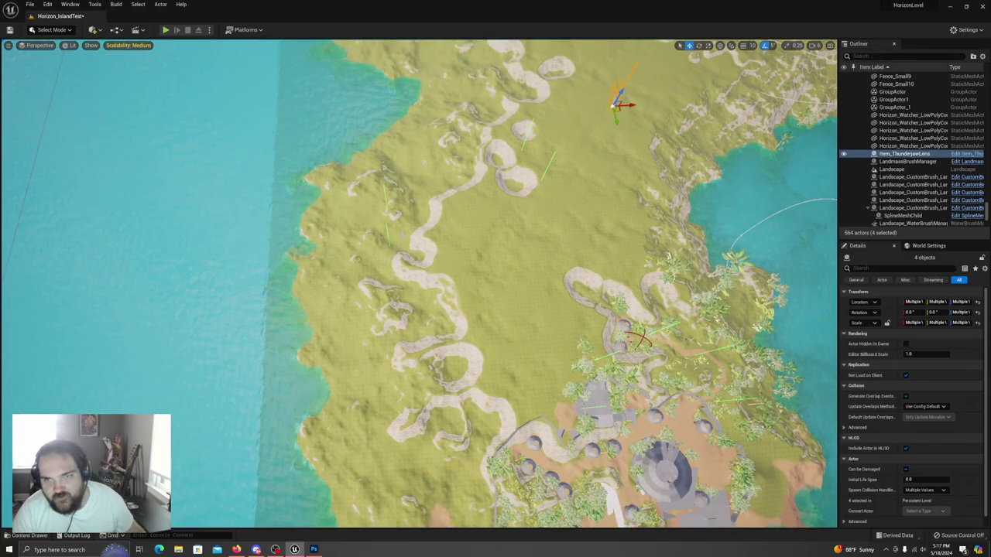
{"action": "right_click_drag", "start_coordinate": [437, 276], "coordinate": [443, 235]}
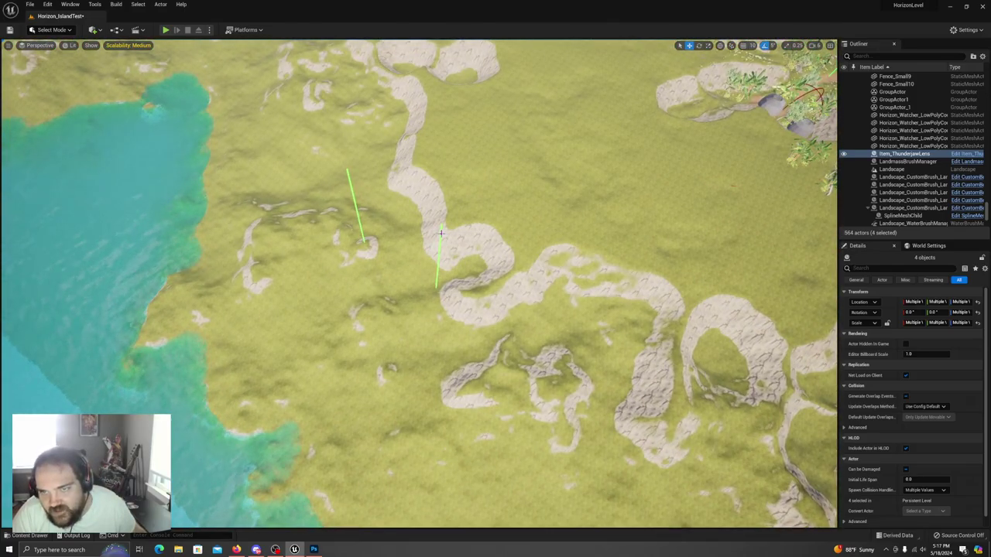
{"action": "left_click", "coordinate": [441, 236]}
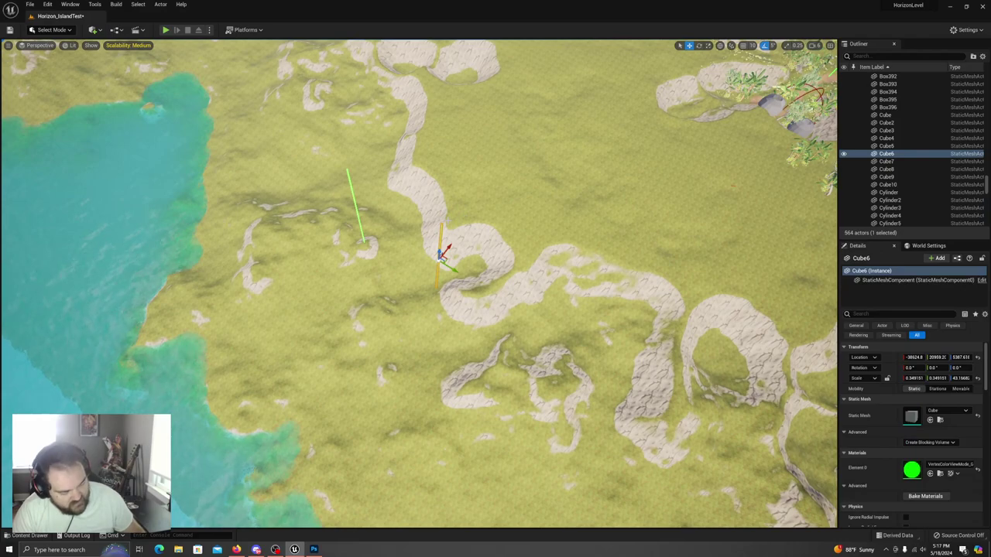
{"action": "key", "text": "ctrl+d"}
{"action": "left_click_drag", "start_coordinate": [443, 256], "coordinate": [791, 302]}
{"action": "right_click_drag", "start_coordinate": [791, 302], "coordinate": [682, 337]}
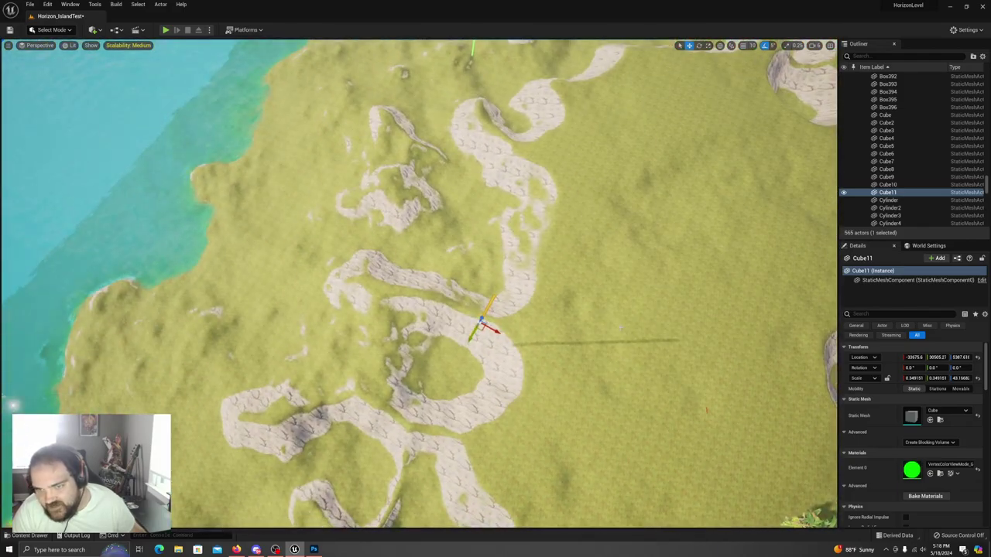
{"action": "left_click_drag", "start_coordinate": [481, 328], "coordinate": [459, 356]}
{"action": "right_click_drag", "start_coordinate": [459, 356], "coordinate": [529, 284]}
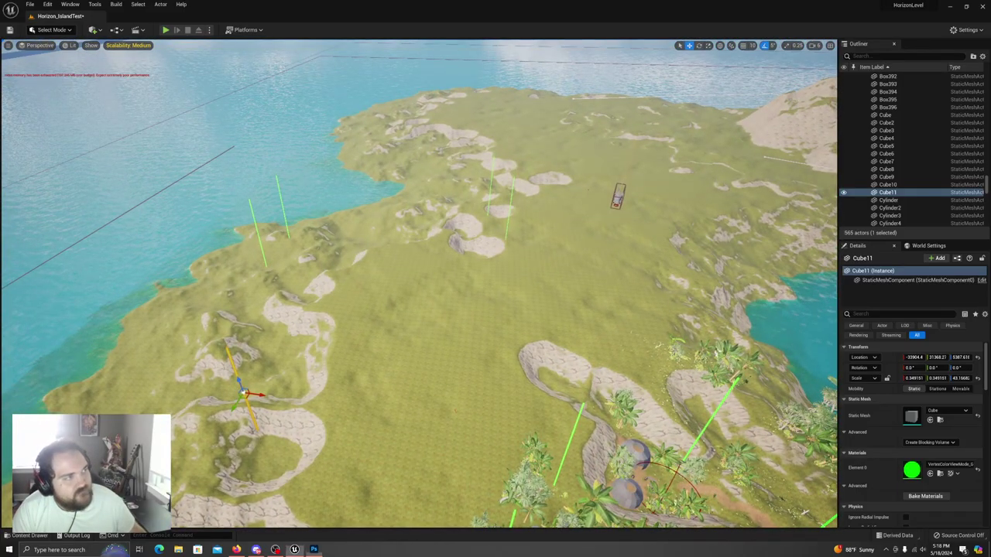
- In the Photoshop overhead map, duplicate the X and green circle northwest of the village, placing the copy just east of the two overlapping western markers
{"action": "left_click", "coordinate": [314, 550]}
{"action": "left_click_drag", "start_coordinate": [563, 177], "coordinate": [485, 108]}
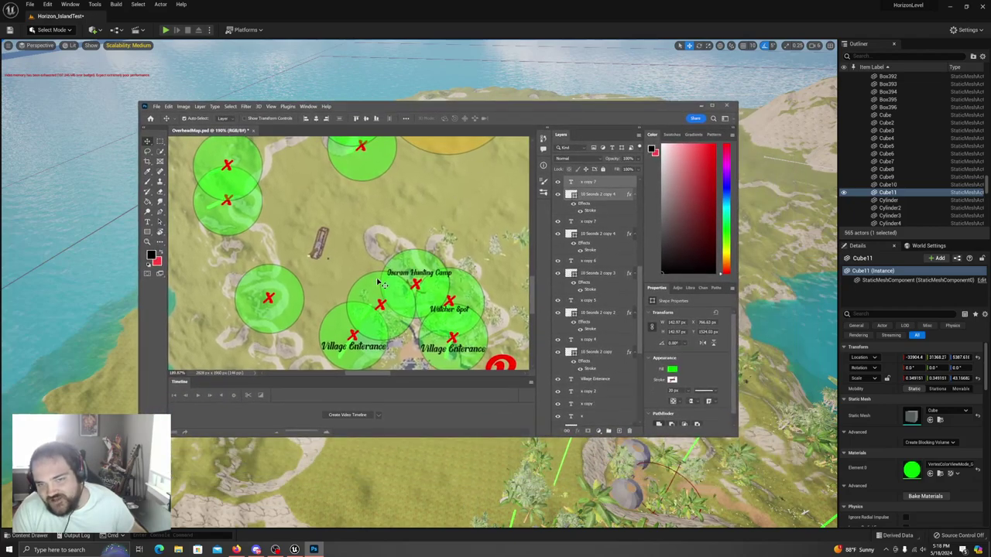
{"action": "scroll", "coordinate": [395, 353], "scroll_direction": "down", "scroll_amount": 2}
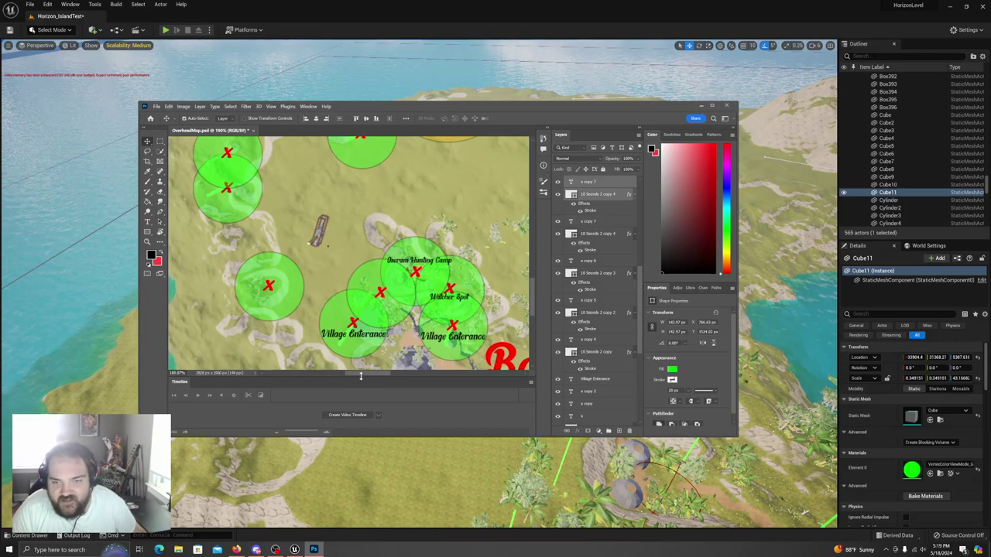
{"action": "scroll", "coordinate": [391, 293], "scroll_direction": "left", "scroll_amount": 5}
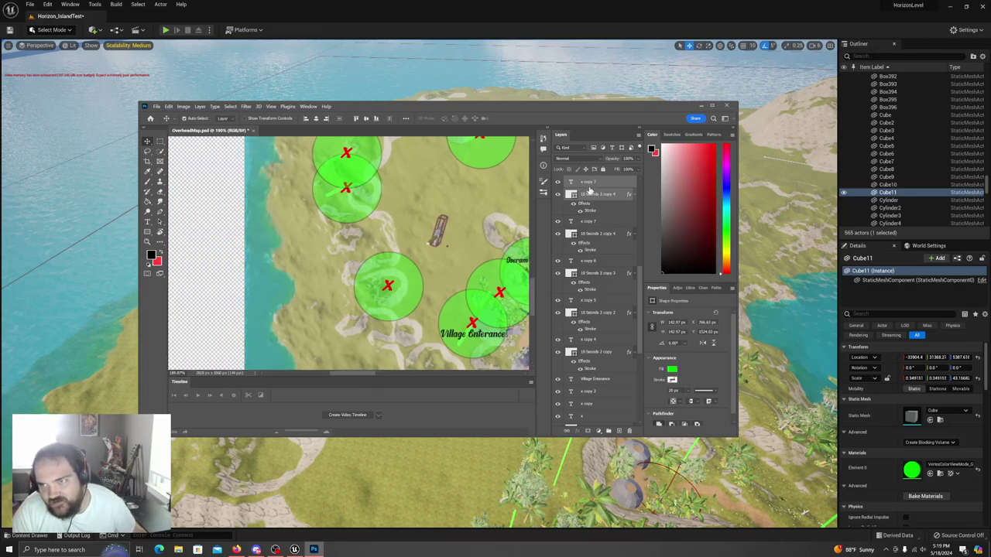
{"action": "left_click", "coordinate": [558, 183]}
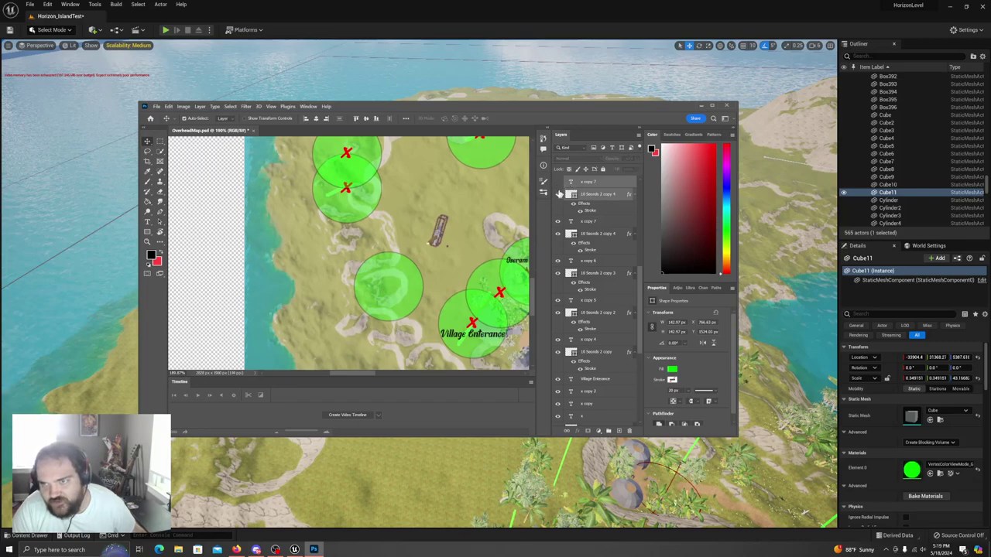
{"action": "left_click", "coordinate": [558, 195]}
{"action": "left_click", "coordinate": [558, 194]}
{"action": "left_click", "coordinate": [558, 184]}
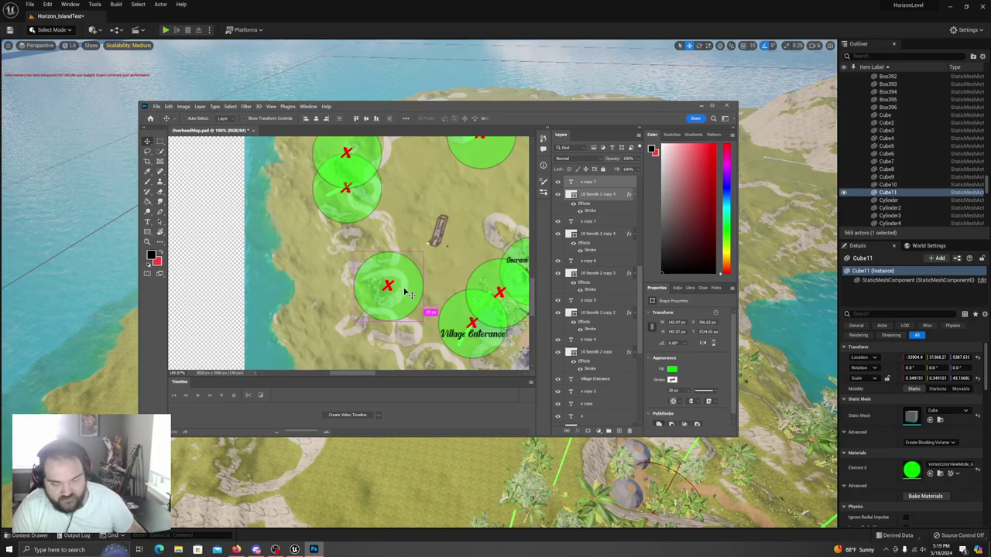
{"action": "left_click_drag", "start_coordinate": [392, 290], "coordinate": [410, 172], "text": "alt"}
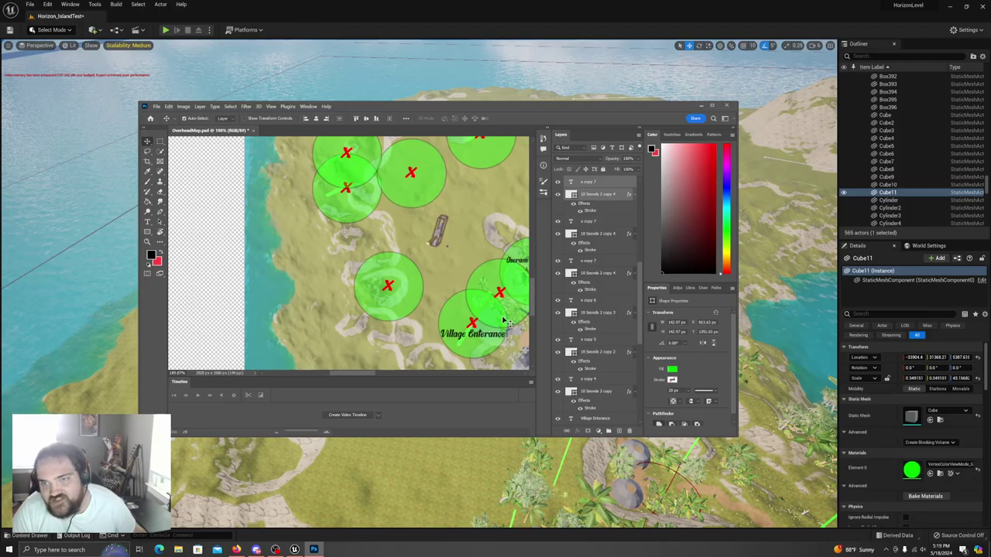
- Duplicate the X and green circle marker again and place the copy just northwest of the Oseram Hunting Camp marker
{"action": "left_click_drag", "start_coordinate": [369, 374], "coordinate": [389, 376]}
{"action": "scroll", "coordinate": [378, 309], "scroll_direction": "up", "scroll_amount": 3}
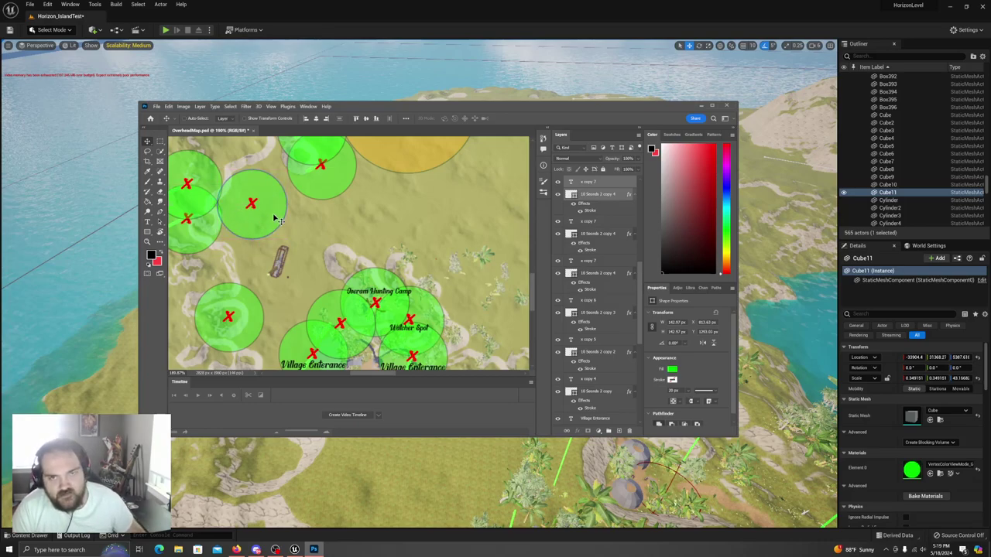
{"action": "left_click_drag", "start_coordinate": [252, 206], "coordinate": [320, 255]}
{"action": "key", "text": "ctrl+z"}
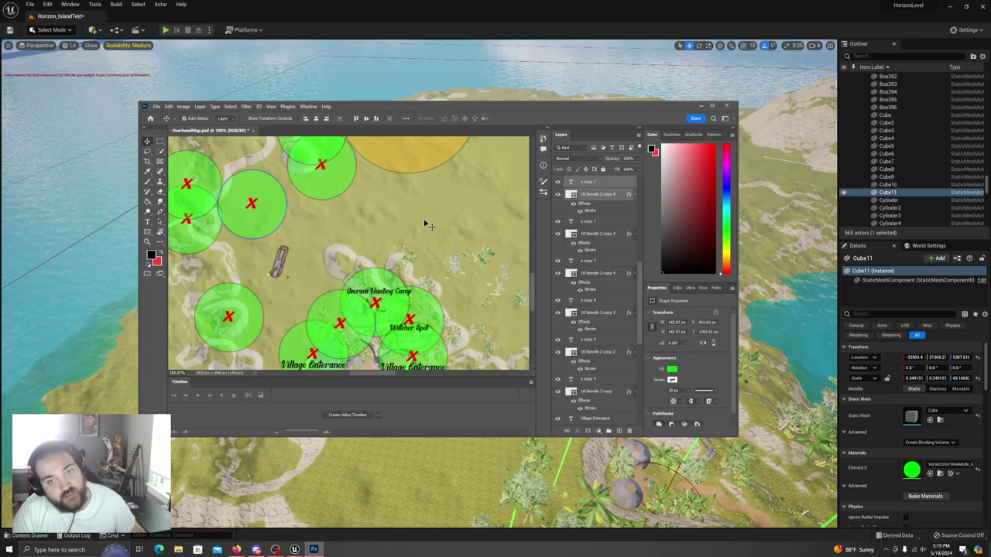
{"action": "key", "text": "ctrl"}
{"action": "key", "text": "ctrl+v"}
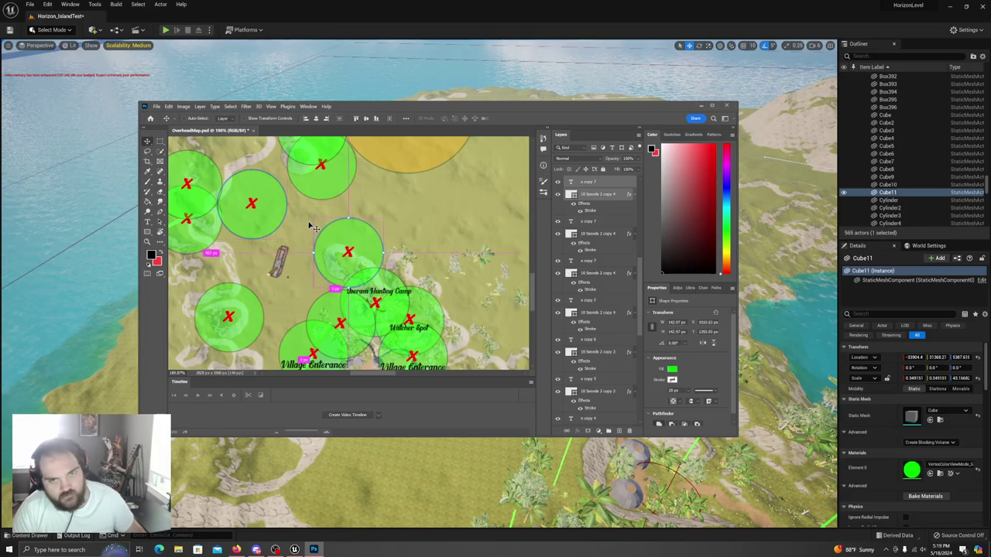
{"action": "left_click_drag", "start_coordinate": [351, 254], "coordinate": [320, 259]}
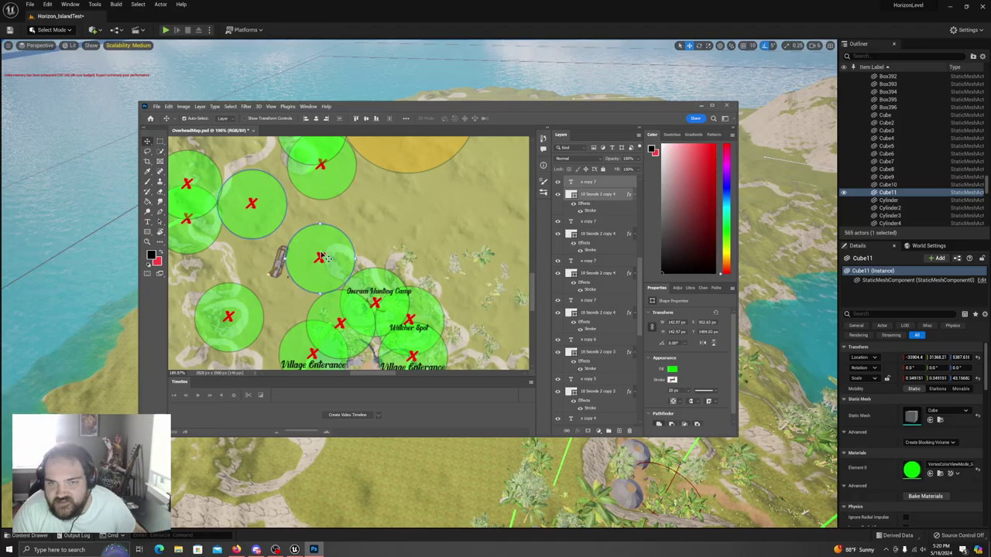
- Examine the rocky ridge and grassland north of the village in the level, and bring the overhead map back over it
{"action": "left_click_drag", "start_coordinate": [515, 108], "coordinate": [0, 155]}
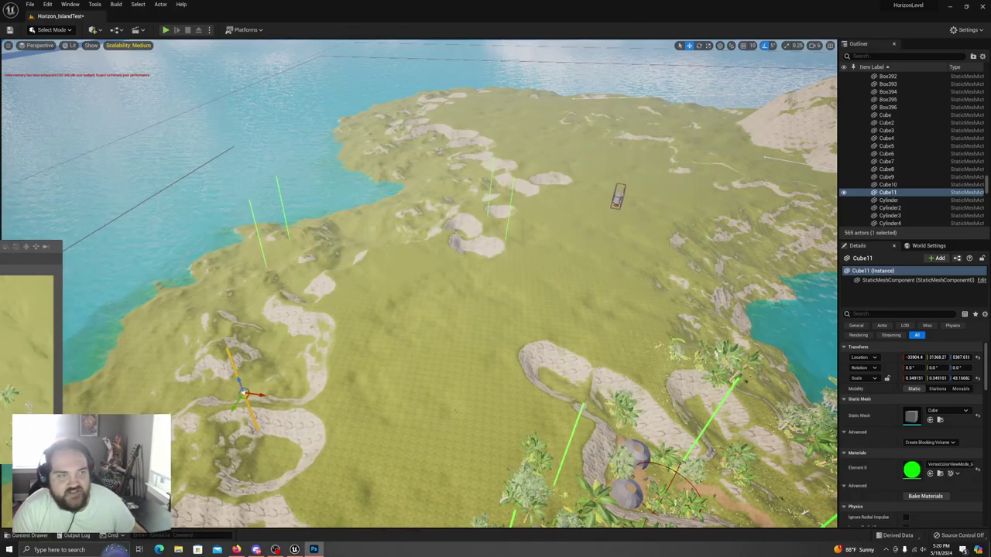
{"action": "right_click_drag", "start_coordinate": [672, 409], "coordinate": [696, 403]}
{"action": "right_click_drag", "start_coordinate": [439, 248], "coordinate": [463, 245]}
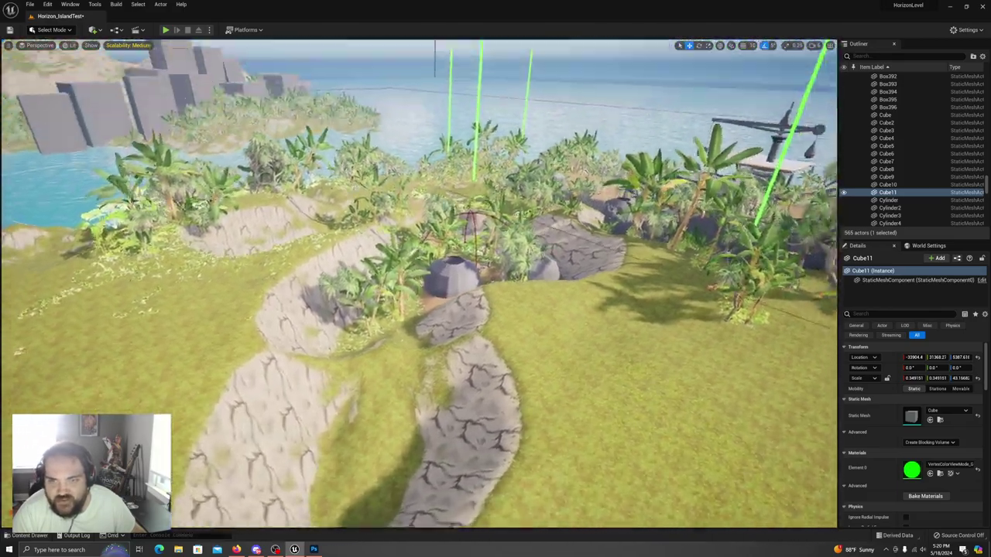
{"action": "right_click_drag", "start_coordinate": [418, 283], "coordinate": [466, 227]}
{"action": "right_click_drag", "start_coordinate": [418, 283], "coordinate": [371, 265]}
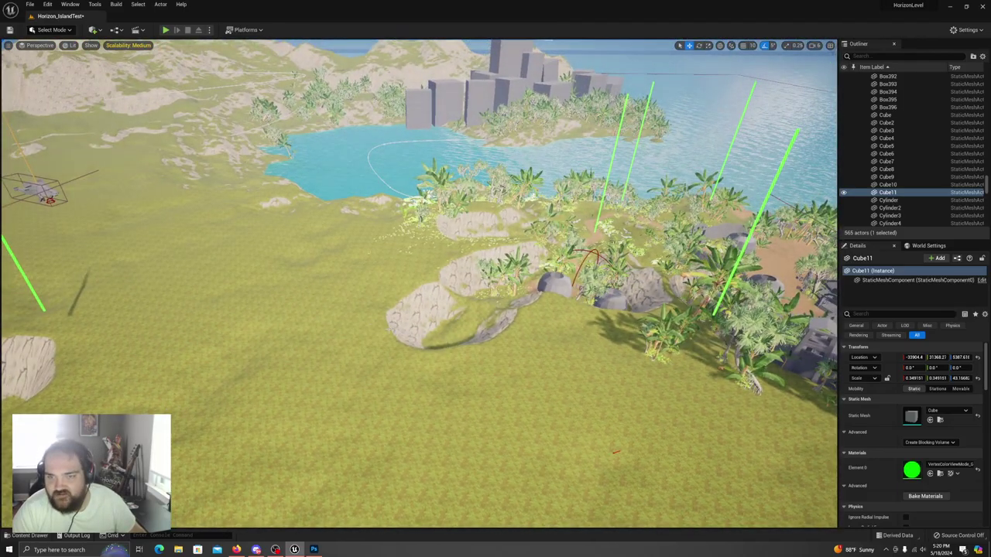
{"action": "left_click_drag", "start_coordinate": [2, 221], "coordinate": [595, 161]}
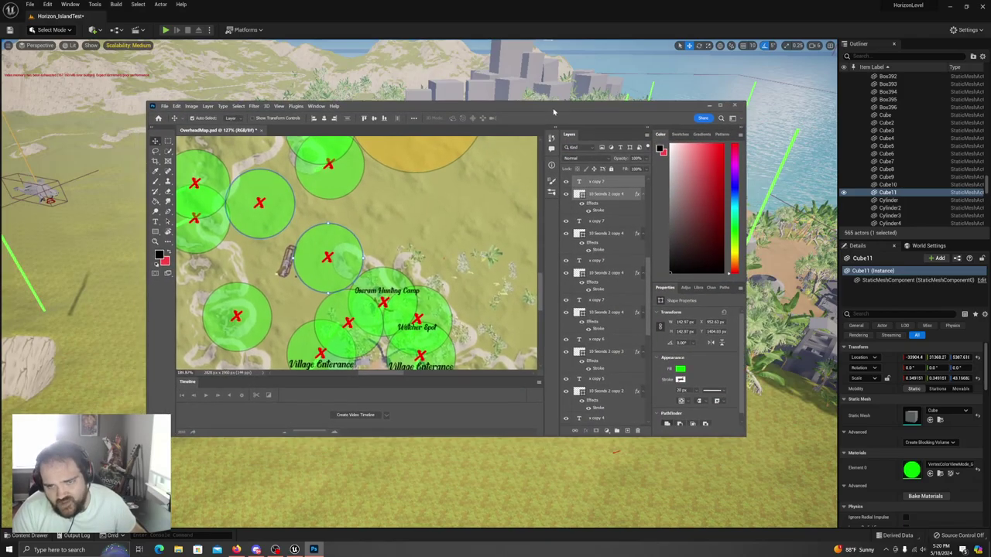
- Duplicate the Village Enterance label, place it below the X northwest of the Oseram Hunting Camp, and open its text for editing
{"action": "left_click", "coordinate": [328, 367]}
{"action": "key", "text": "ctrl+j"}
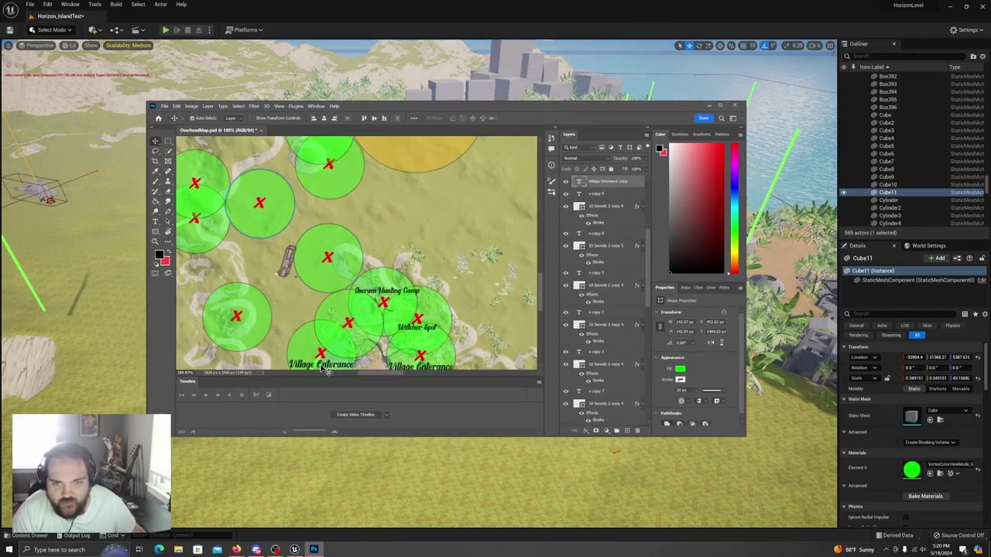
{"action": "scroll", "coordinate": [446, 282], "scroll_direction": "down", "scroll_amount": 1}
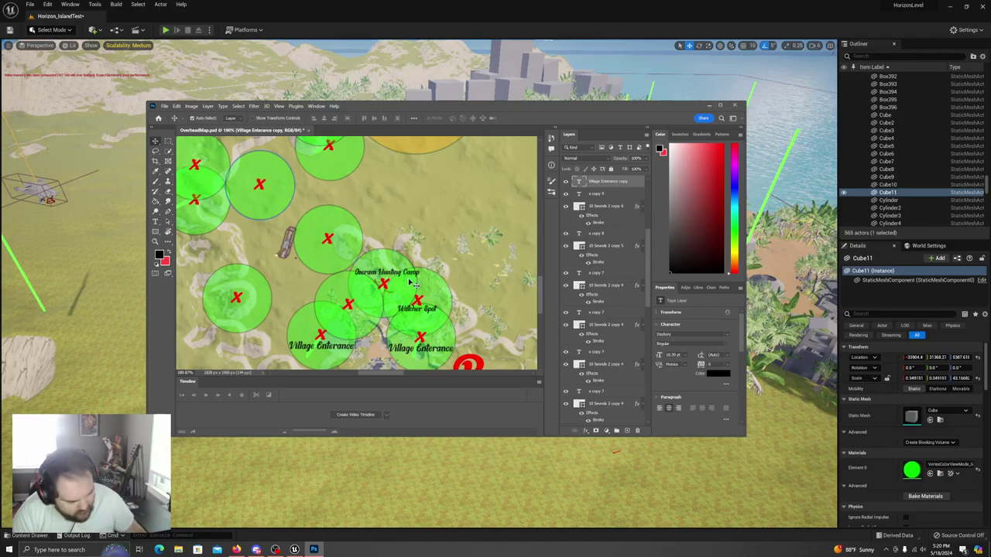
{"action": "key", "text": "ctrl+j"}
{"action": "left_click_drag", "start_coordinate": [359, 356], "coordinate": [347, 257]}
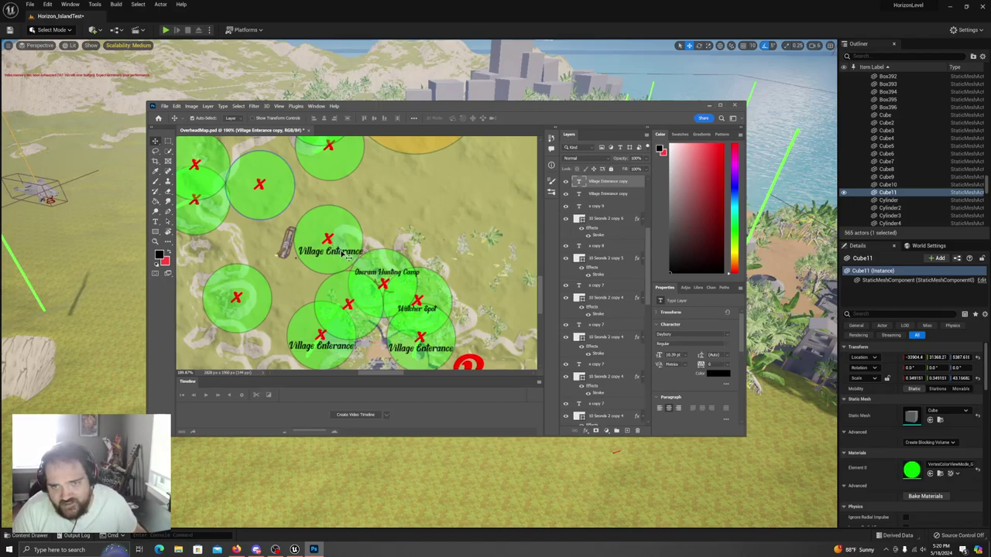
{"action": "double_click", "coordinate": [340, 254]}
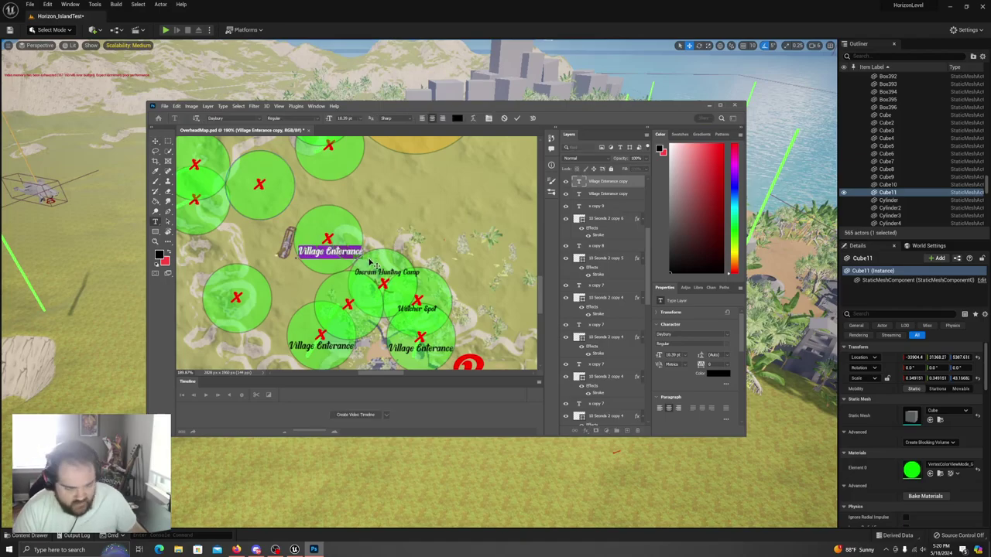
{"action": "type", "text": "oSER"}
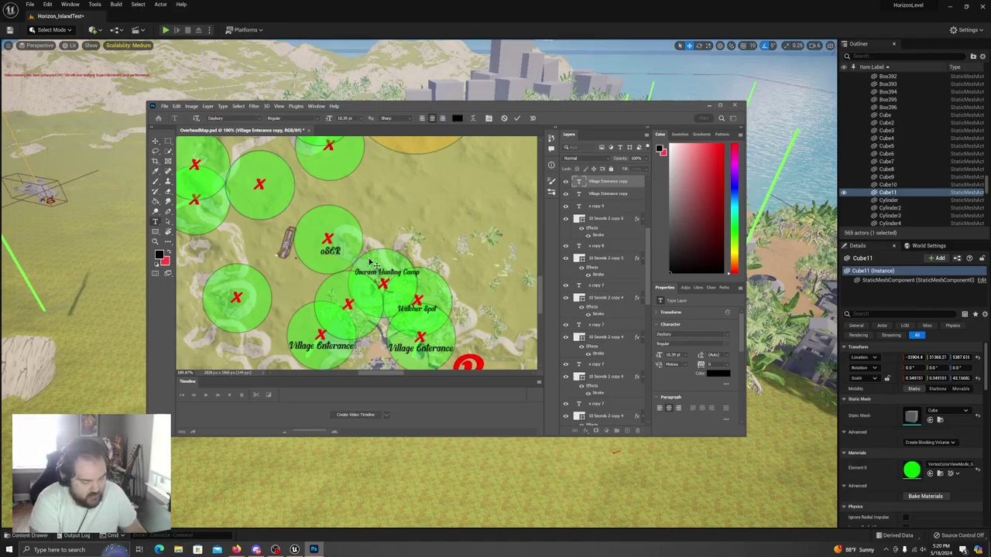
{"action": "type", "text": "AM Watchtowe"}
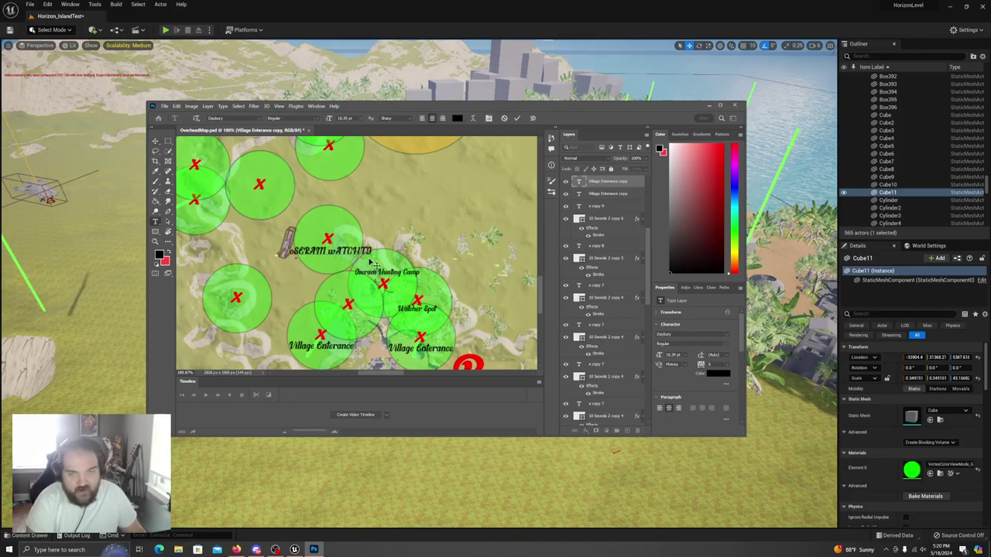
{"action": "type", "text": "r"}
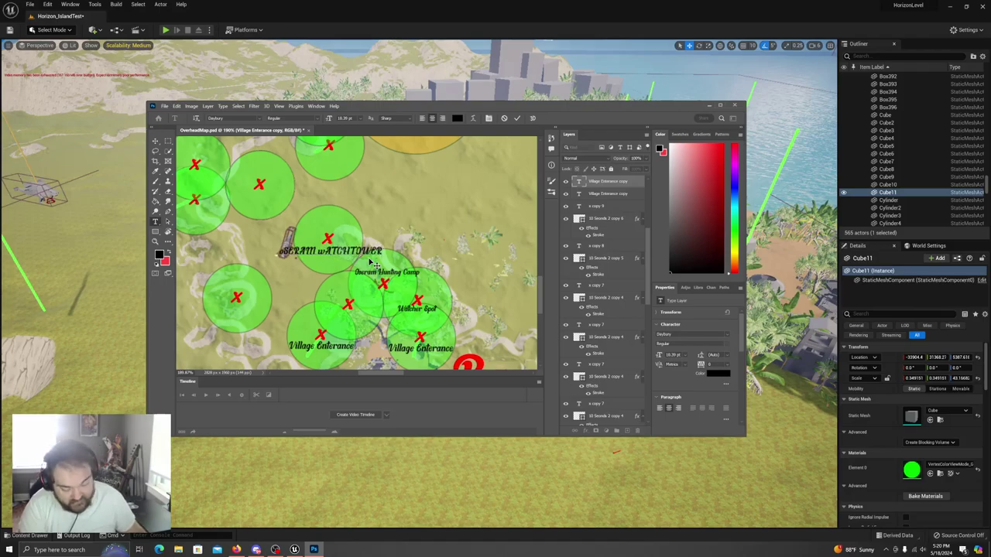
{"action": "key", "text": "BackSpace"}
{"action": "key", "text": "ctrl+a"}
{"action": "key", "text": "BackSpace"}
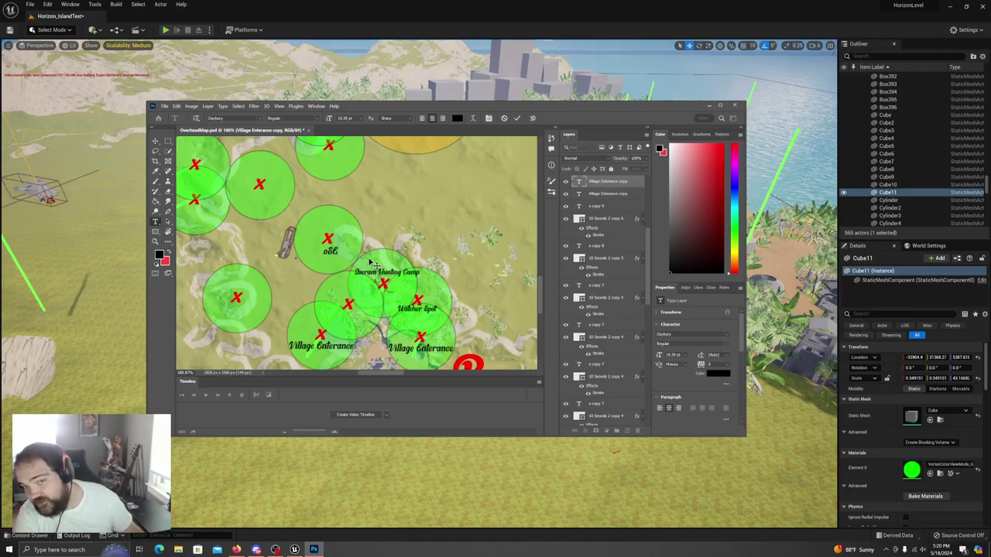
- Set the copied label's text to "Oseram Watchtower" and commit the edit
{"action": "type", "text": "Os"}
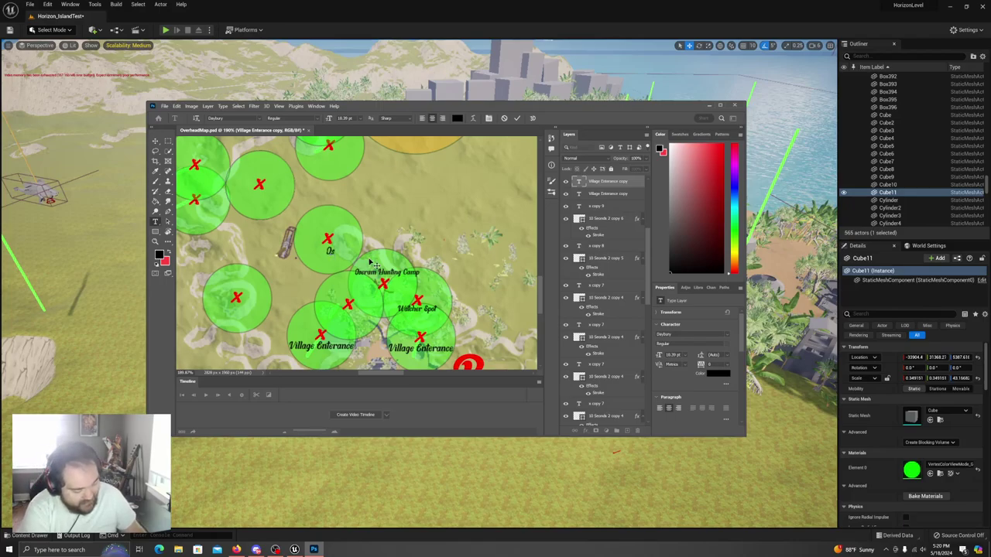
{"action": "type", "text": "eram Watchtower"}
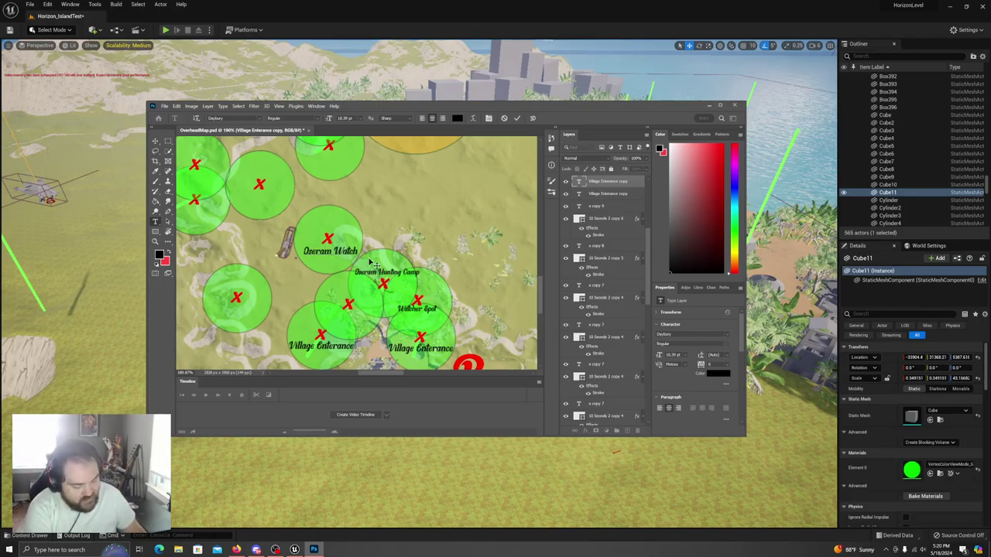
{"action": "left_click", "coordinate": [518, 119]}
{"action": "key", "text": "v"}
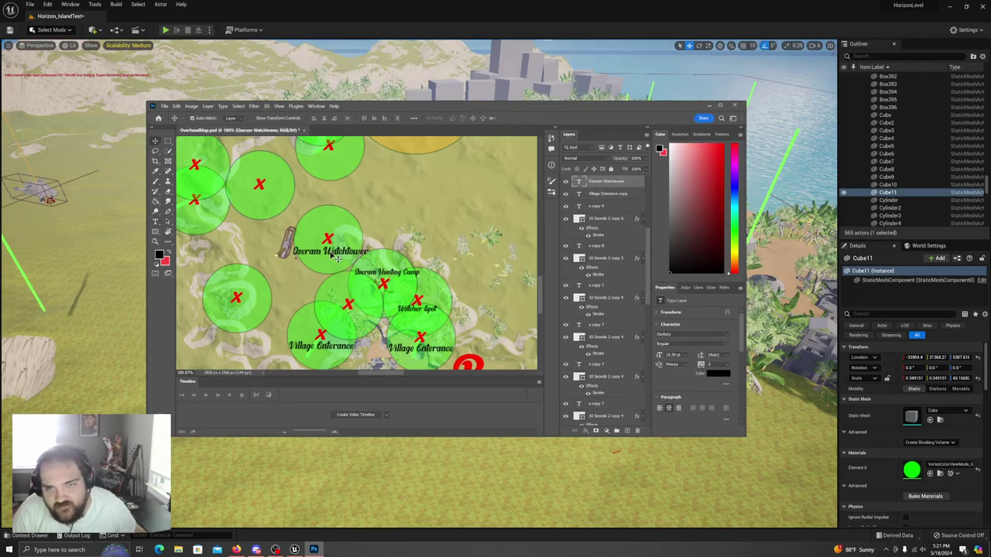
- Duplicate the Oseram Watchtower label below the X to its southwest, set the copy's text to "Bandit Camp", and centre it under the X
{"action": "left_click_drag", "start_coordinate": [329, 254], "coordinate": [244, 311], "text": "alt"}
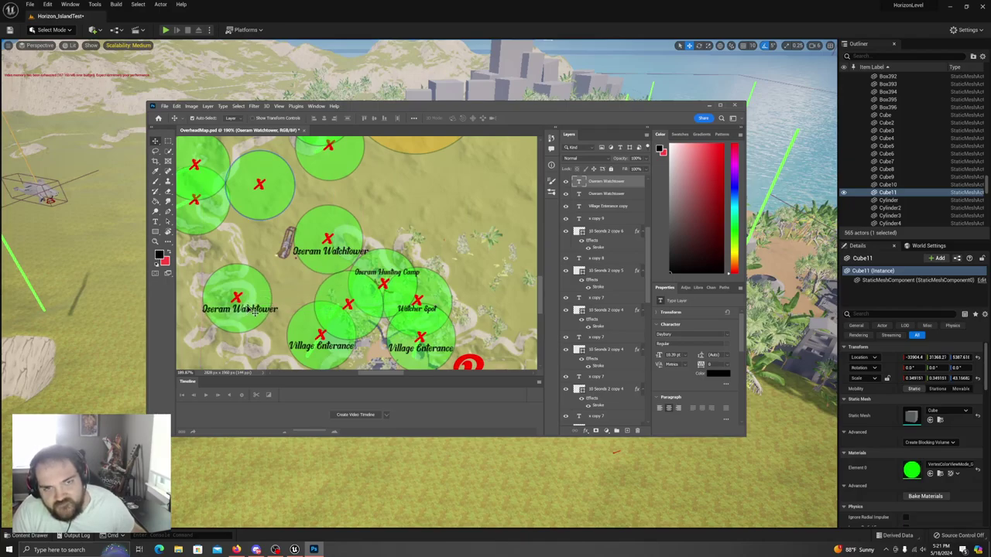
{"action": "key", "text": "t"}
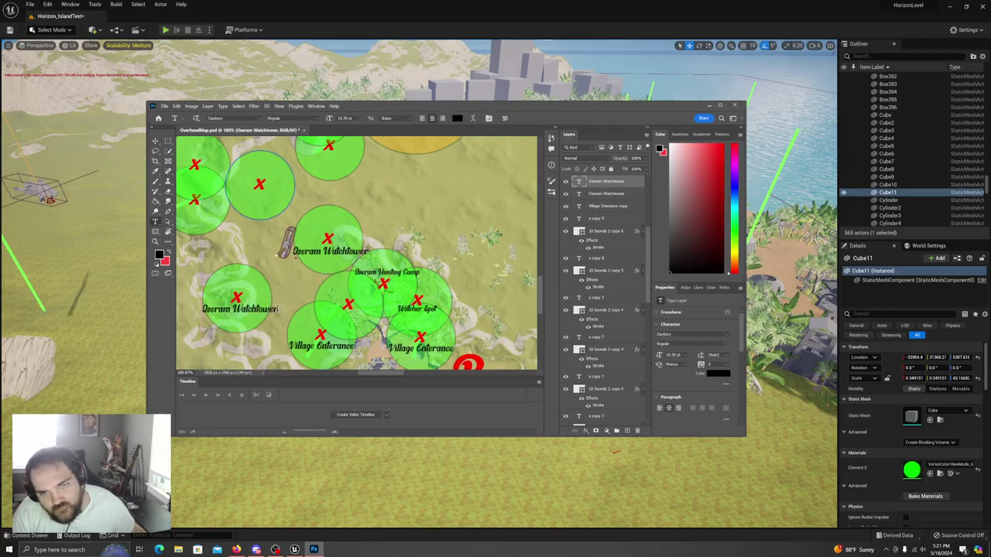
{"action": "left_click_drag", "start_coordinate": [276, 308], "coordinate": [202, 310]}
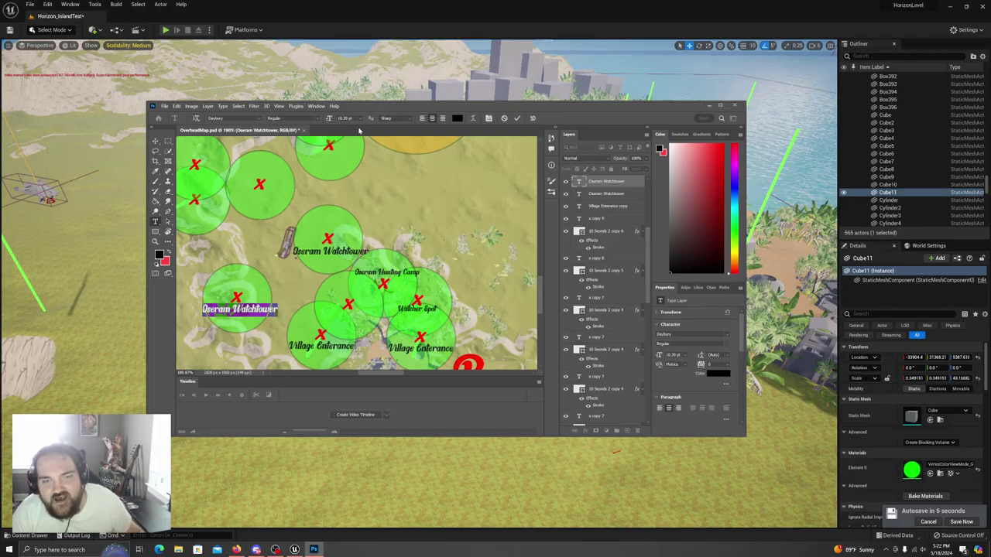
{"action": "left_click", "coordinate": [244, 310]}
{"action": "left_click_drag", "start_coordinate": [277, 310], "coordinate": [200, 310]}
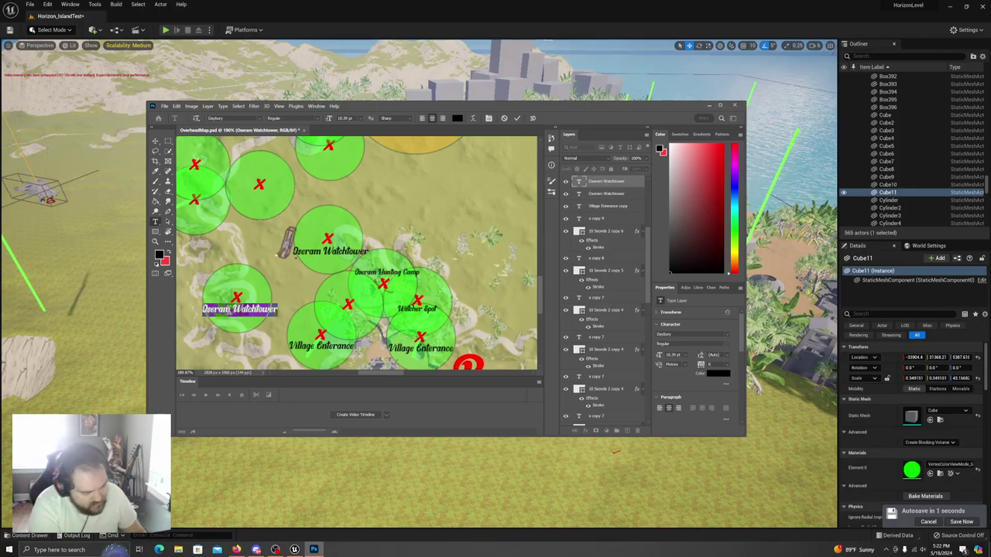
{"action": "type", "text": "Bandit Camp"}
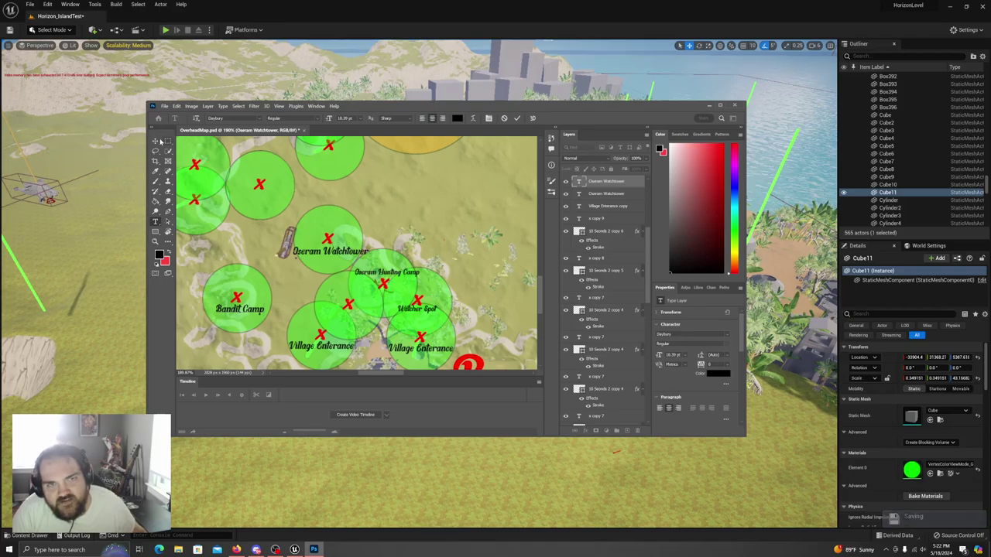
{"action": "left_click", "coordinate": [160, 142]}
{"action": "left_click_drag", "start_coordinate": [248, 311], "coordinate": [243, 310]}
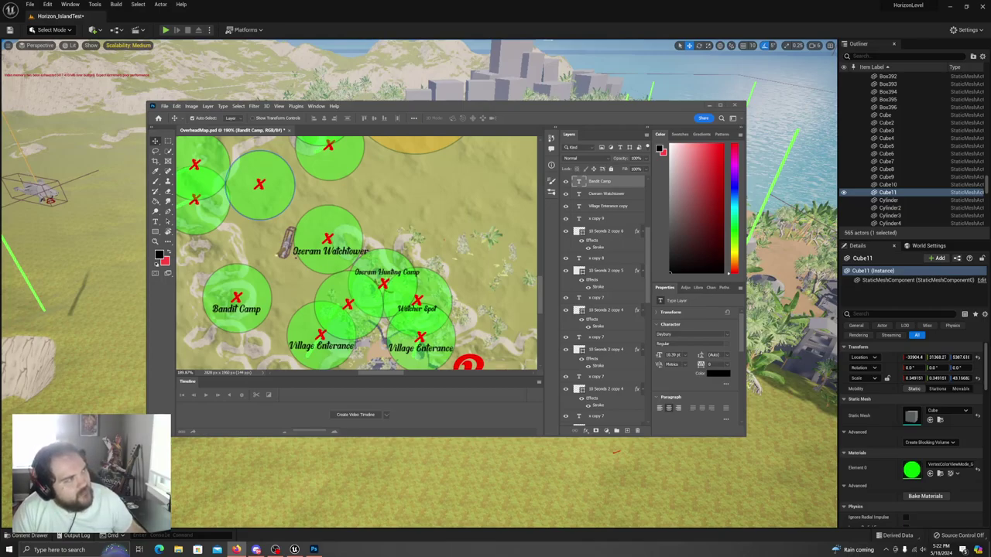
- Switch to the Horizon Multiplayer Level Miro board, review its PVP and PVE gameplay modes and story notes, and put the board away
{"action": "left_click_drag", "start_coordinate": [0, 309], "coordinate": [177, 77]}
{"action": "left_click_drag", "start_coordinate": [245, 177], "coordinate": [890, 517]}
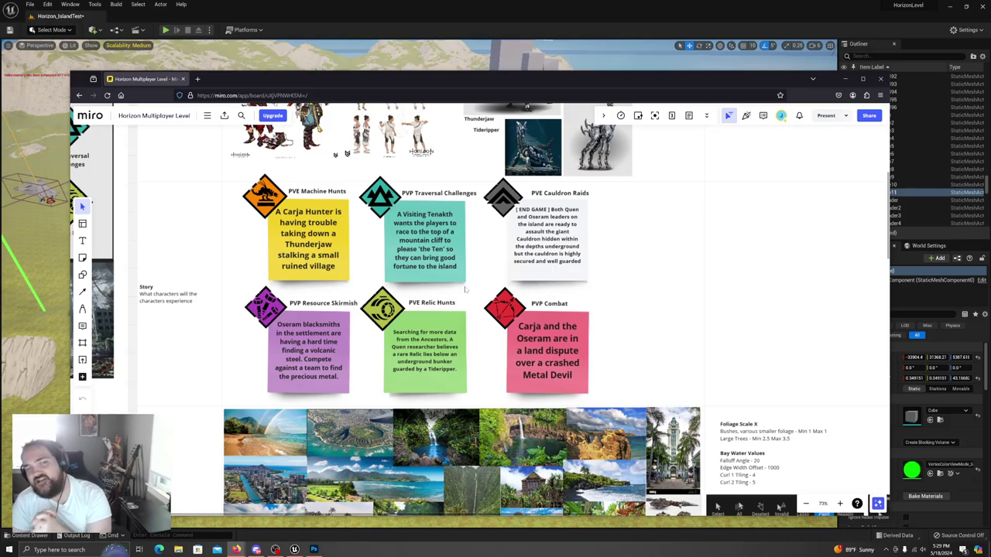
{"action": "left_click_drag", "start_coordinate": [566, 86], "coordinate": [633, 76]}
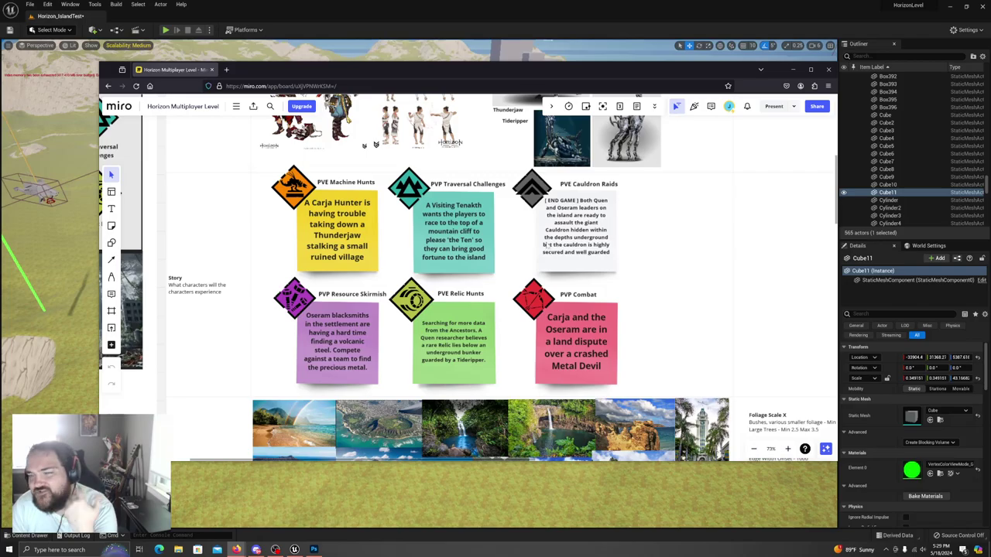
{"action": "scroll", "coordinate": [652, 325], "scroll_direction": "up", "scroll_amount": 5}
{"action": "scroll", "coordinate": [652, 325], "scroll_direction": "down", "scroll_amount": 4}
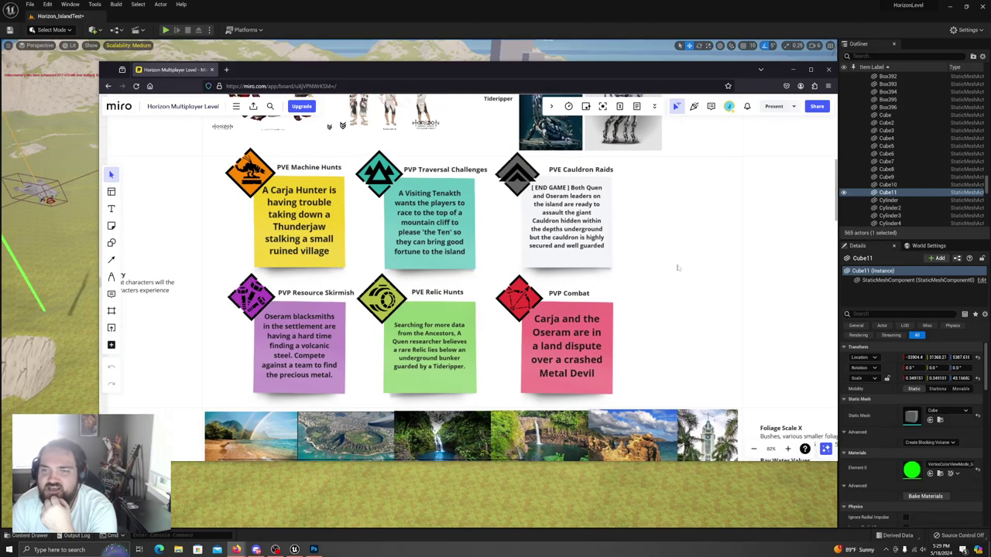
{"action": "scroll", "coordinate": [677, 267], "scroll_direction": "down", "scroll_amount": 5}
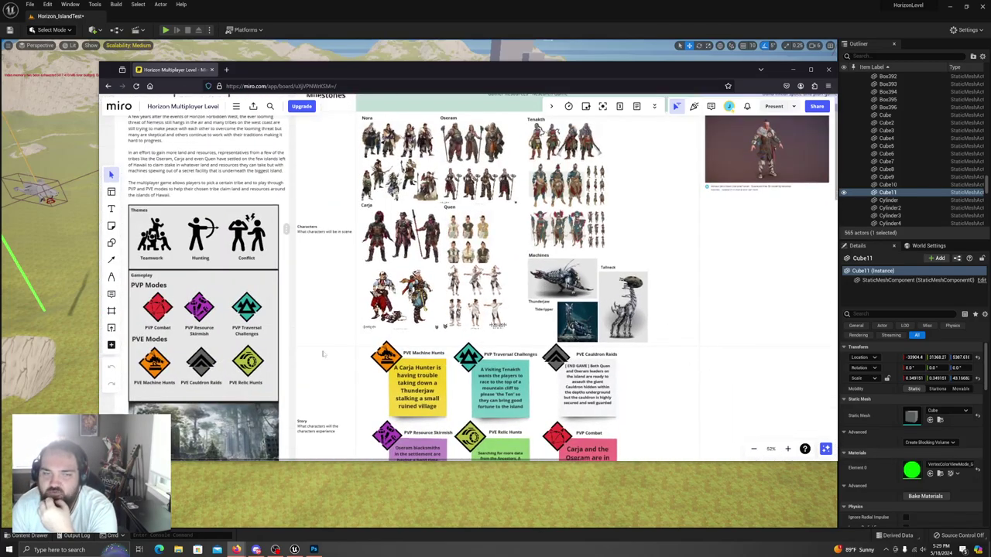
{"action": "scroll", "coordinate": [329, 353], "scroll_direction": "up", "scroll_amount": 6}
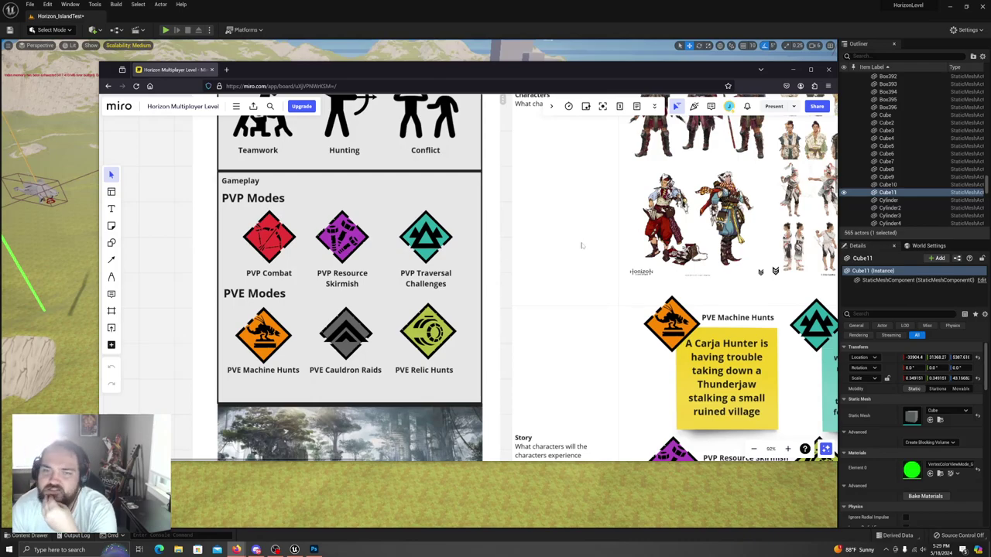
{"action": "scroll", "coordinate": [597, 238], "scroll_direction": "right", "scroll_amount": 2}
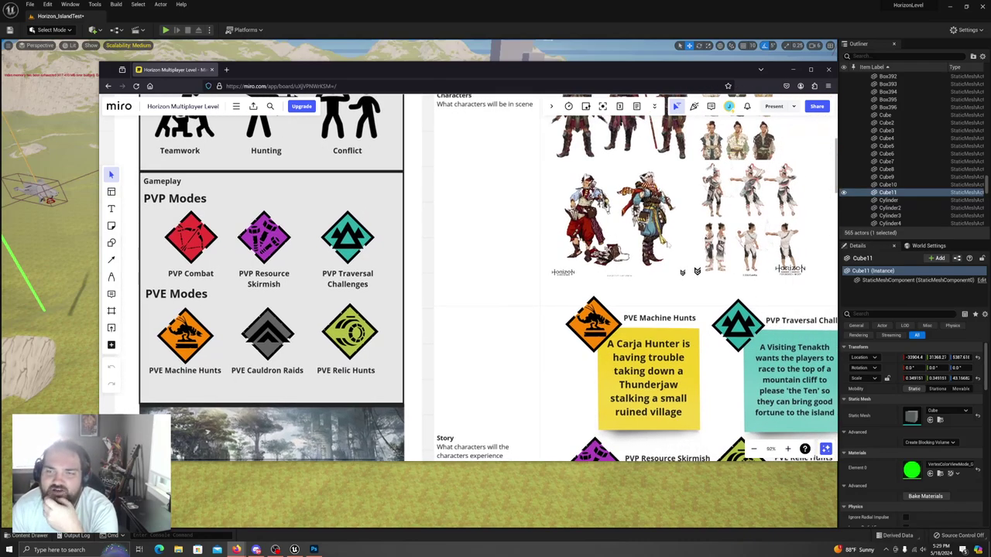
{"action": "scroll", "coordinate": [623, 233], "scroll_direction": "right", "scroll_amount": 4}
{"action": "scroll", "coordinate": [644, 249], "scroll_direction": "right", "scroll_amount": 3}
{"action": "scroll", "coordinate": [644, 249], "scroll_direction": "down", "scroll_amount": 1}
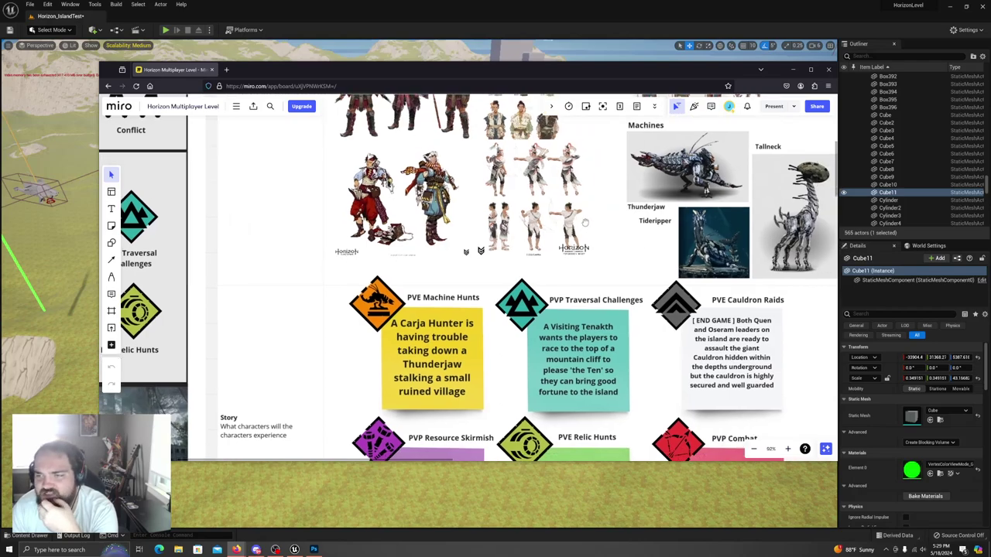
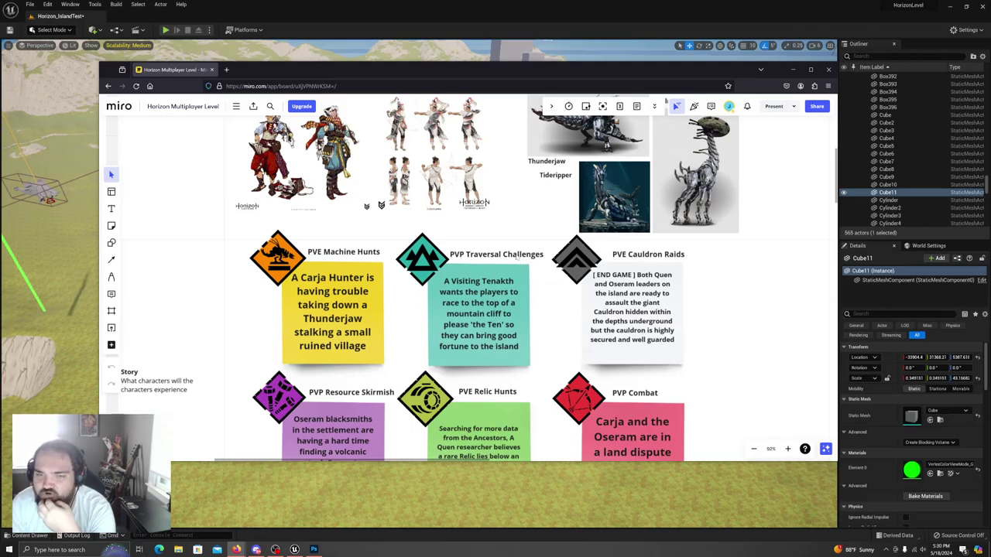
{"action": "scroll", "coordinate": [508, 272], "scroll_direction": "down", "scroll_amount": 2}
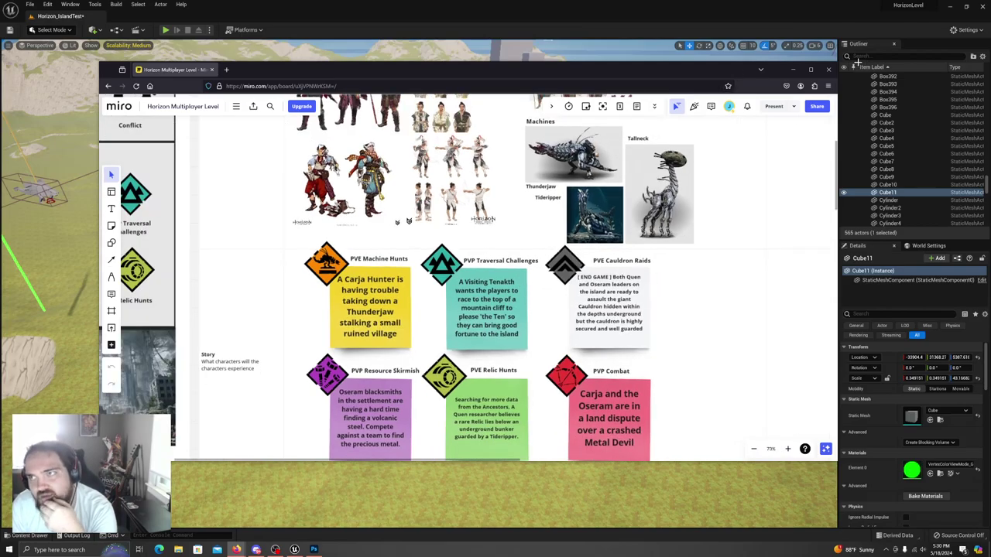
{"action": "left_click", "coordinate": [792, 71]}
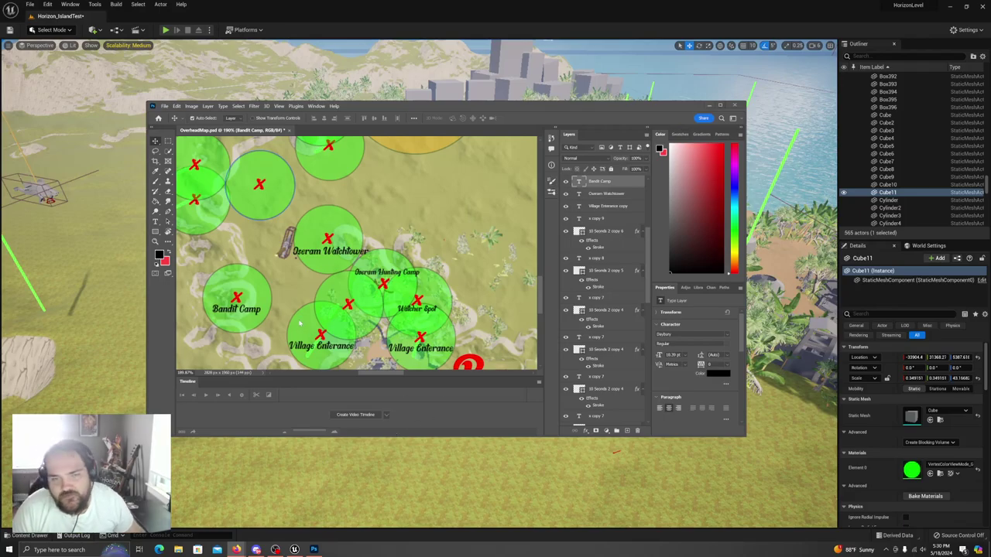
- Duplicate the Oseram Watchtower label and place the copy below the unlabelled X between Oseram Hunting Camp and the western Village Enterance
{"action": "scroll", "coordinate": [302, 309], "scroll_direction": "down", "scroll_amount": 1}
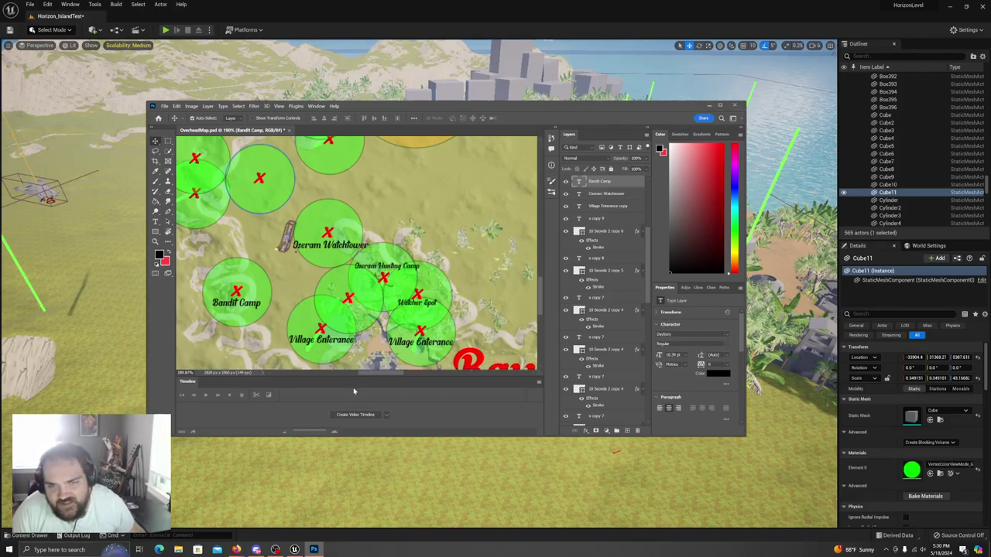
{"action": "mouse_move", "coordinate": [391, 376]}
{"action": "left_mouse_down"}
{"action": "mouse_move", "coordinate": [365, 376]}
{"action": "mouse_move", "coordinate": [383, 375]}
{"action": "left_mouse_up"}
{"action": "scroll", "coordinate": [356, 312], "scroll_direction": "up", "scroll_amount": 3}
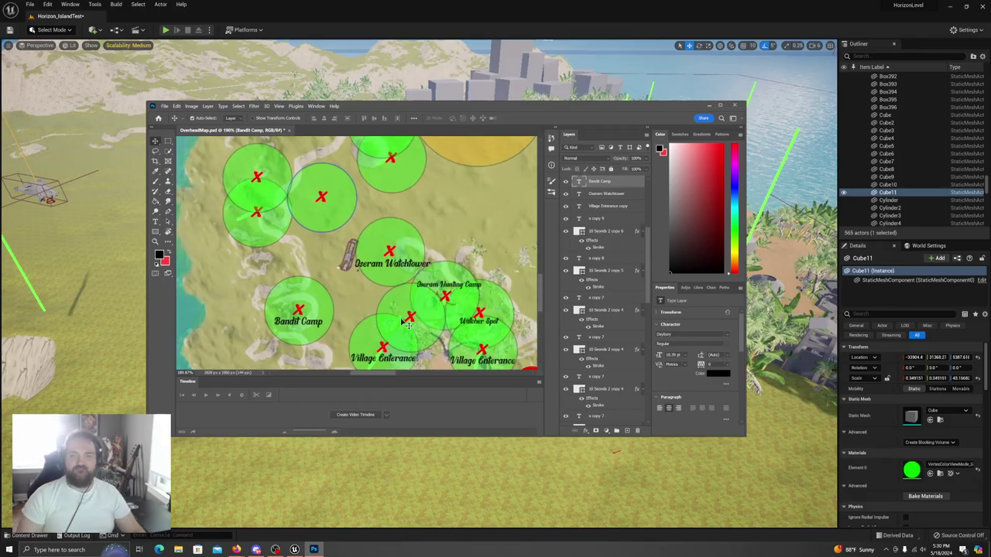
{"action": "left_click", "coordinate": [398, 269]}
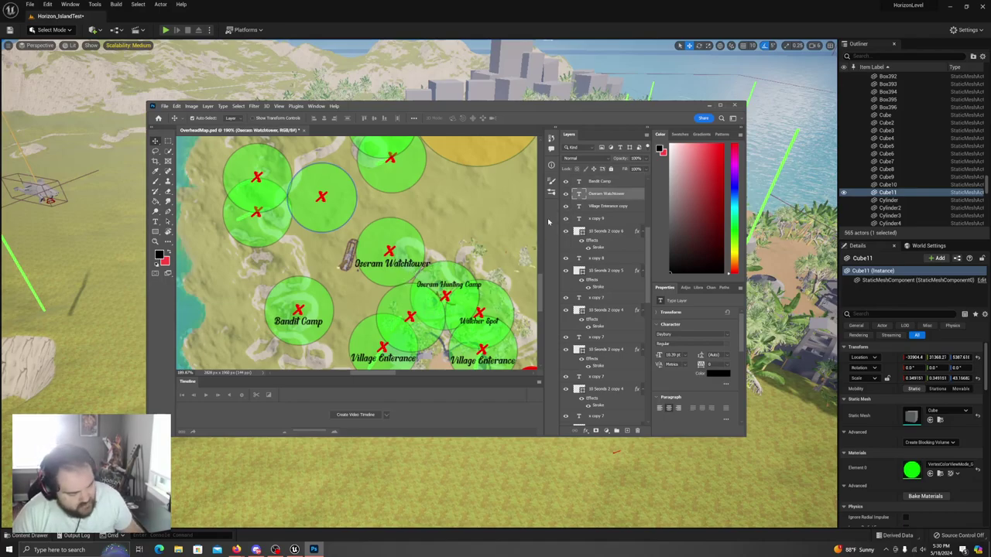
{"action": "left_click_drag", "start_coordinate": [397, 266], "coordinate": [333, 285], "text": "alt"}
{"action": "left_click_drag", "start_coordinate": [366, 256], "coordinate": [426, 331]}
- Set the copied label's text to "Save Camp Fire" and commit the edit
{"action": "double_click", "coordinate": [425, 332]}
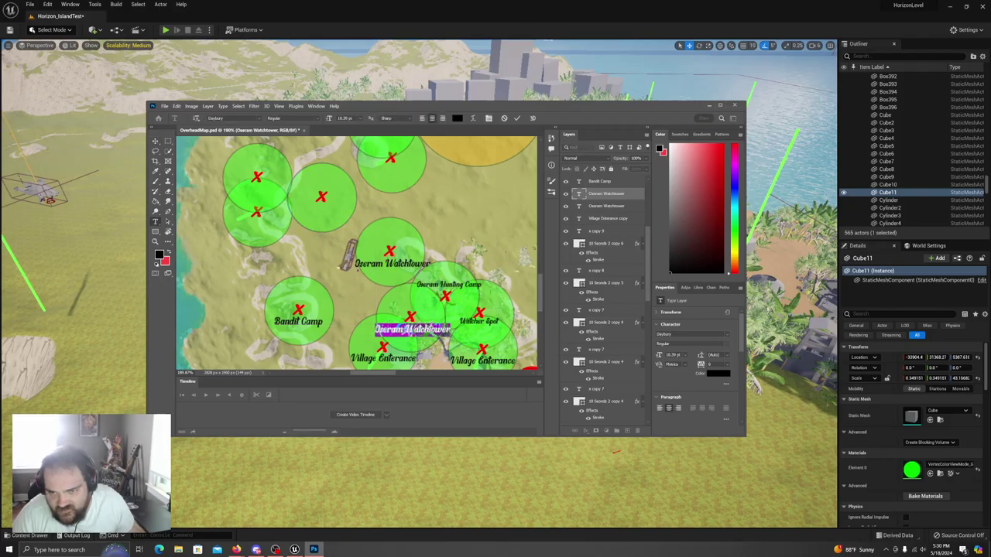
{"action": "type", "text": "Save Fireplace"}
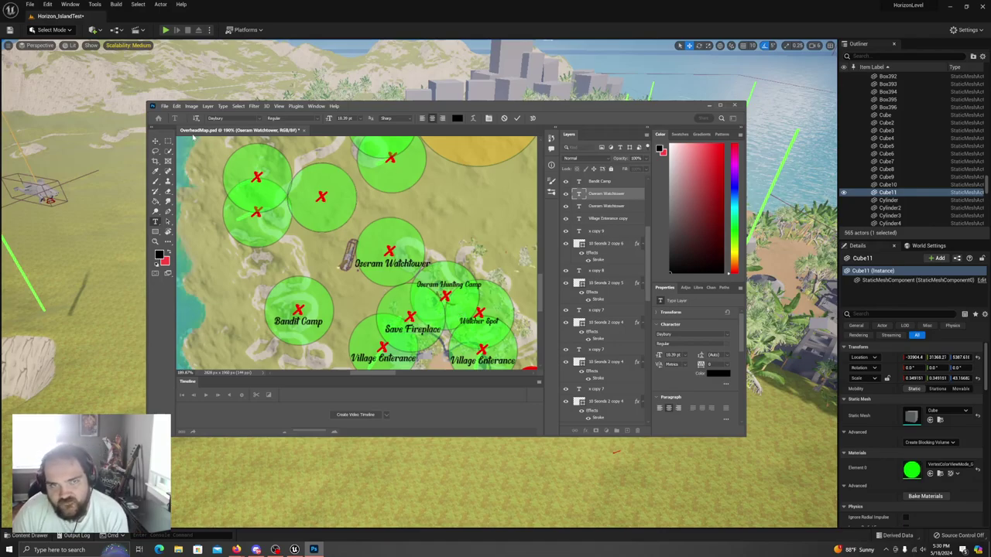
{"action": "left_click_drag", "start_coordinate": [440, 330], "coordinate": [407, 332]}
{"action": "type", "text": "Camp Fir"}
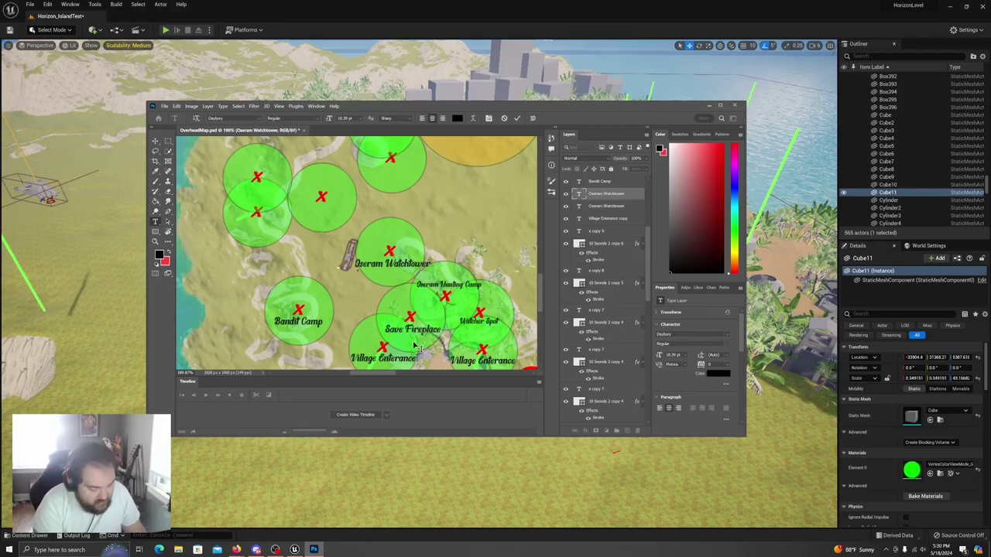
{"action": "type", "text": "e"}
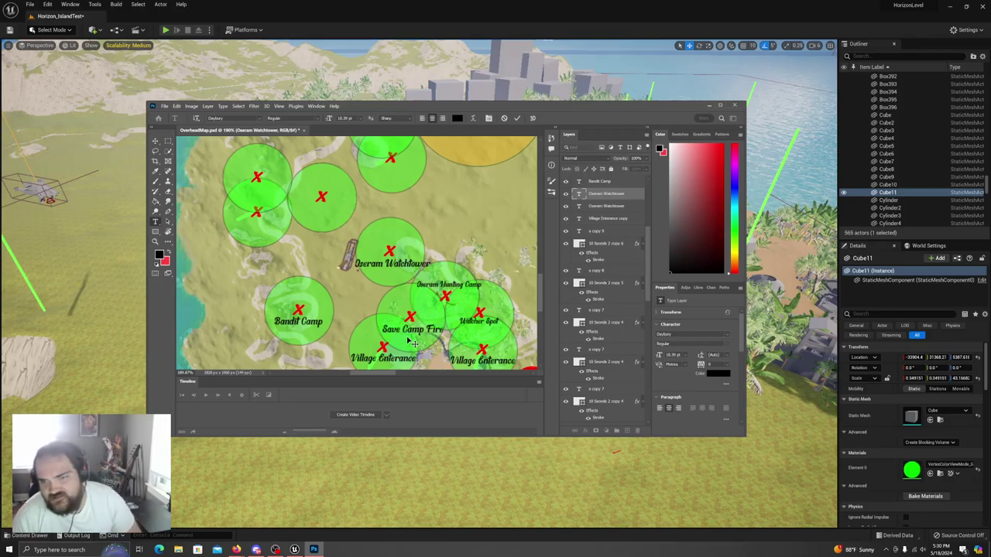
{"action": "left_click", "coordinate": [518, 117]}
- Duplicate the Oseram Watchtower label and place the copy below the unlabelled X to its northwest
{"action": "mouse_move", "coordinate": [482, 108]}
{"action": "left_mouse_down"}
{"action": "mouse_move", "coordinate": [460, 180]}
{"action": "mouse_move", "coordinate": [0, 318]}
{"action": "mouse_move", "coordinate": [0, 333]}
{"action": "mouse_move", "coordinate": [0, 232]}
{"action": "mouse_move", "coordinate": [568, 104]}
{"action": "mouse_move", "coordinate": [482, 108]}
{"action": "left_mouse_up"}
{"action": "left_click", "coordinate": [446, 263]}
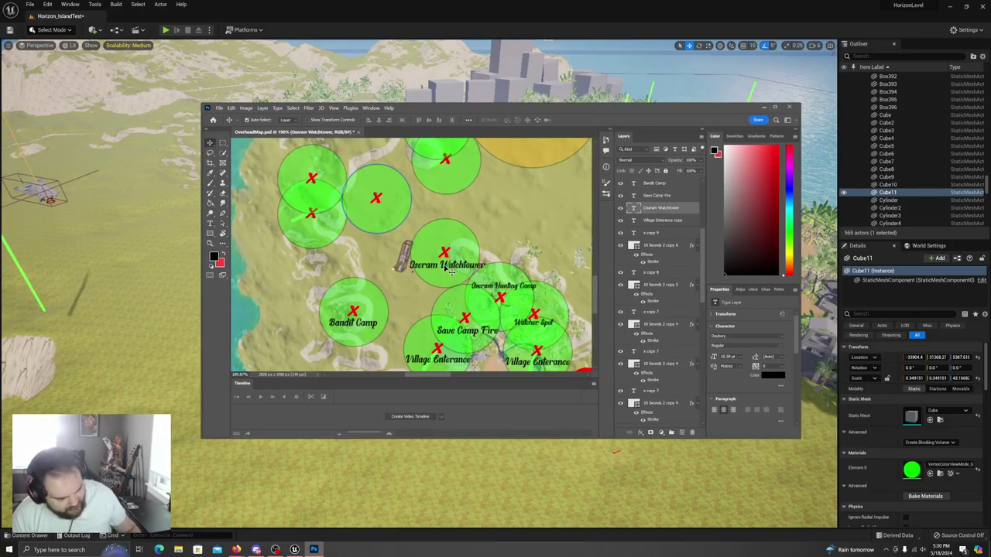
{"action": "key", "text": "ctrl+j"}
{"action": "left_click_drag", "start_coordinate": [418, 281], "coordinate": [384, 214]}
- Set the new label's text to "Machine Field", commit it, and nudge the label into line under its X
{"action": "double_click", "coordinate": [385, 215]}
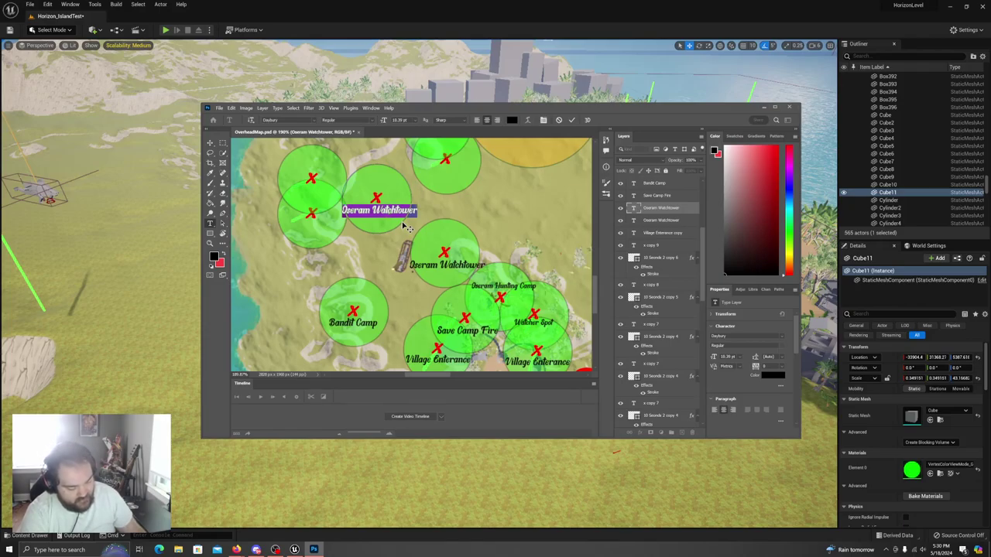
{"action": "type", "text": "Machine"}
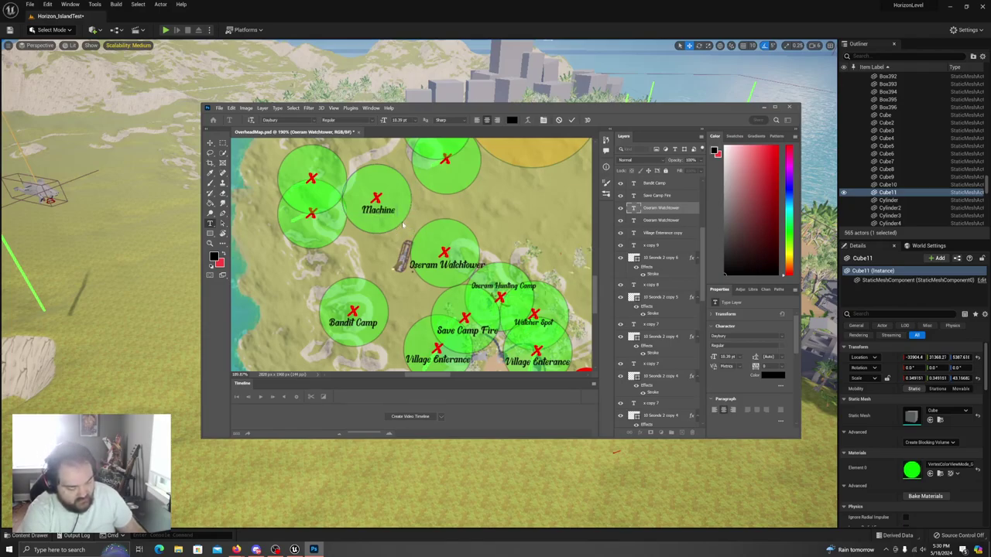
{"action": "type", "text": " Field"}
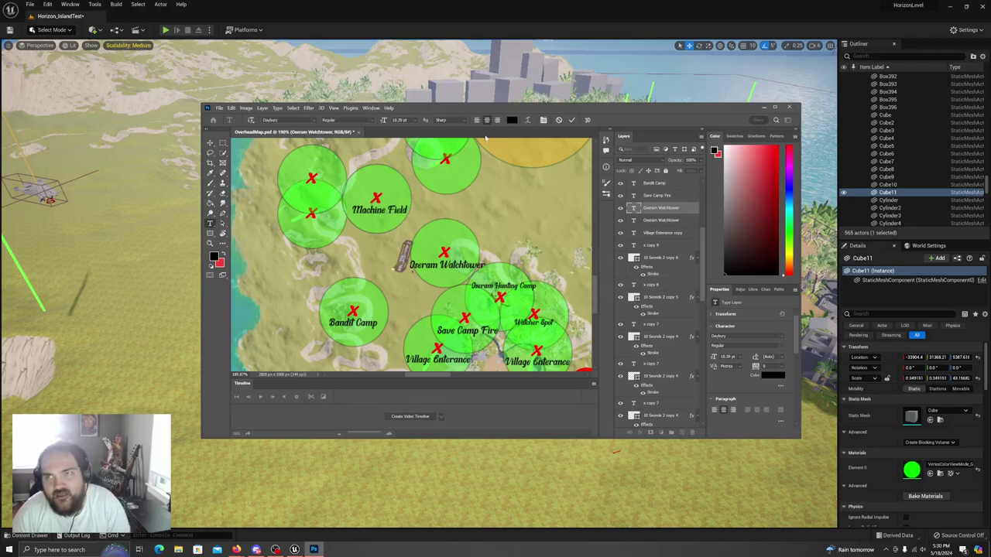
{"action": "left_click", "coordinate": [572, 120]}
{"action": "key", "text": "v"}
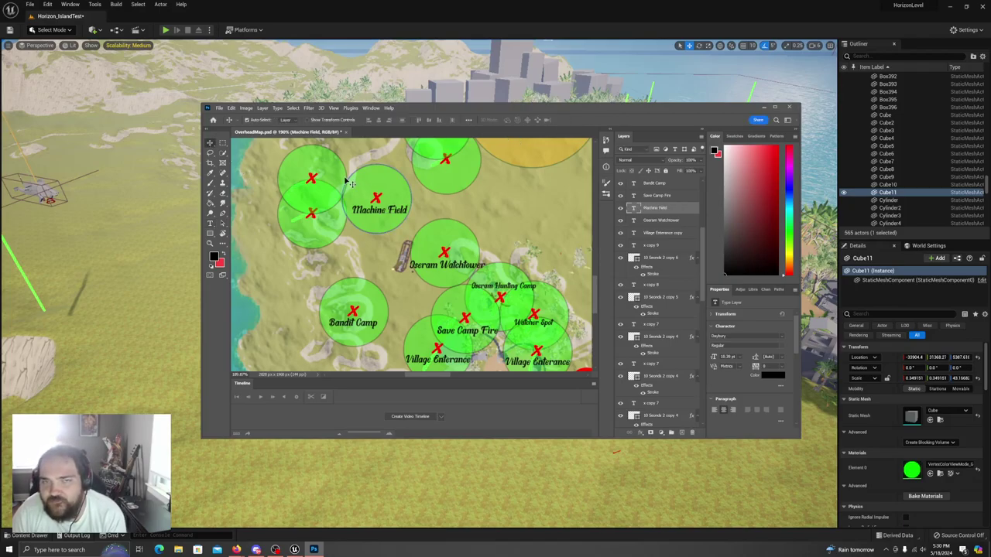
{"action": "left_click_drag", "start_coordinate": [378, 213], "coordinate": [376, 211]}
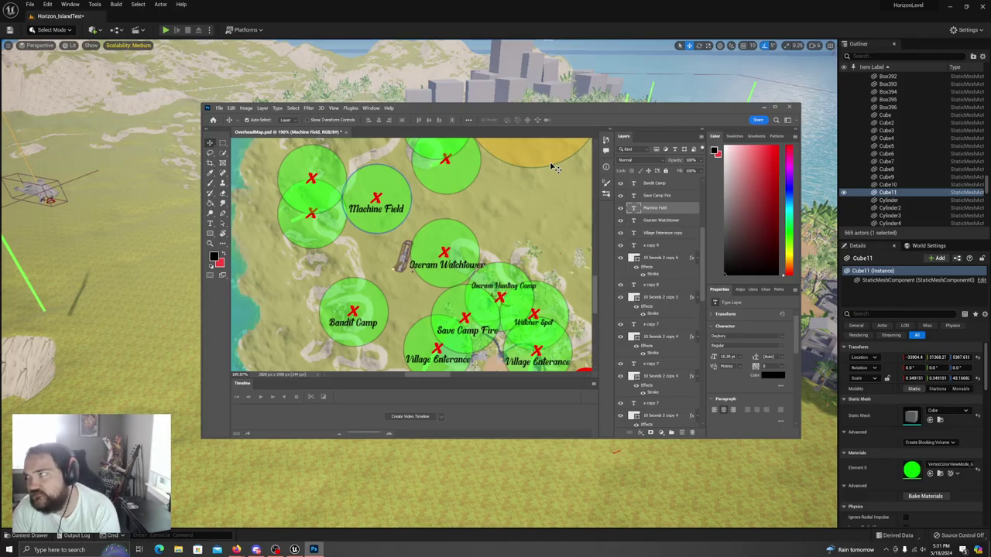
- In Unreal Editor, duplicate a coastal marker beam and place the copy inland beyond the winding rock path, at about X -30460, Y 18956
{"action": "left_click_drag", "start_coordinate": [645, 110], "coordinate": [0, 231]}
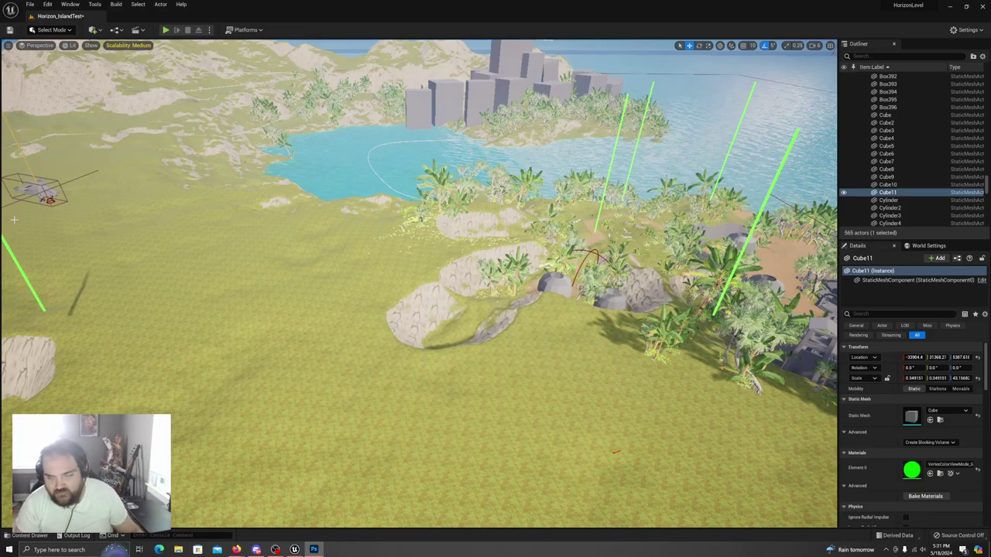
{"action": "right_click_drag", "start_coordinate": [418, 287], "coordinate": [14, 249]}
{"action": "right_click_drag", "start_coordinate": [107, 246], "coordinate": [232, 267]}
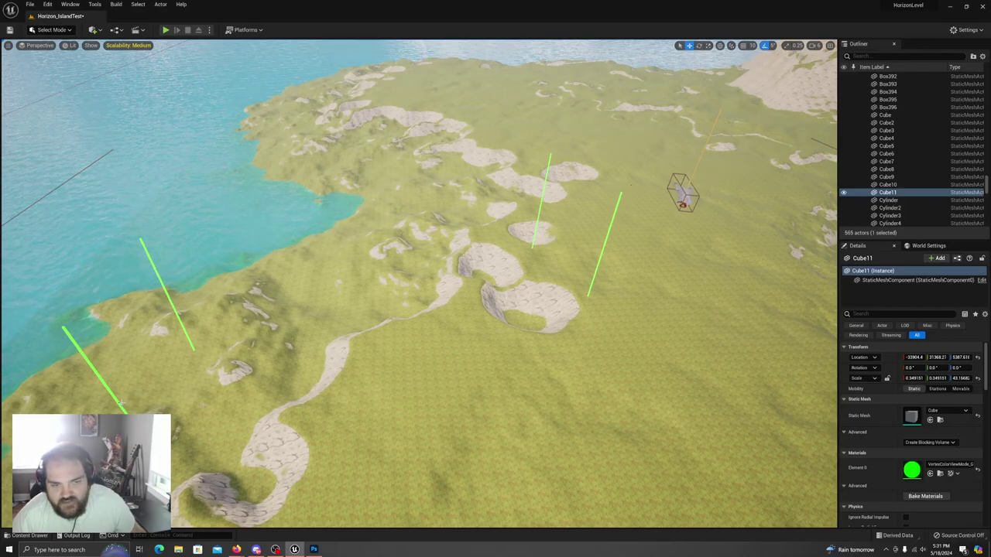
{"action": "left_click", "coordinate": [120, 402]}
{"action": "right_click_drag", "start_coordinate": [120, 395], "coordinate": [110, 397]}
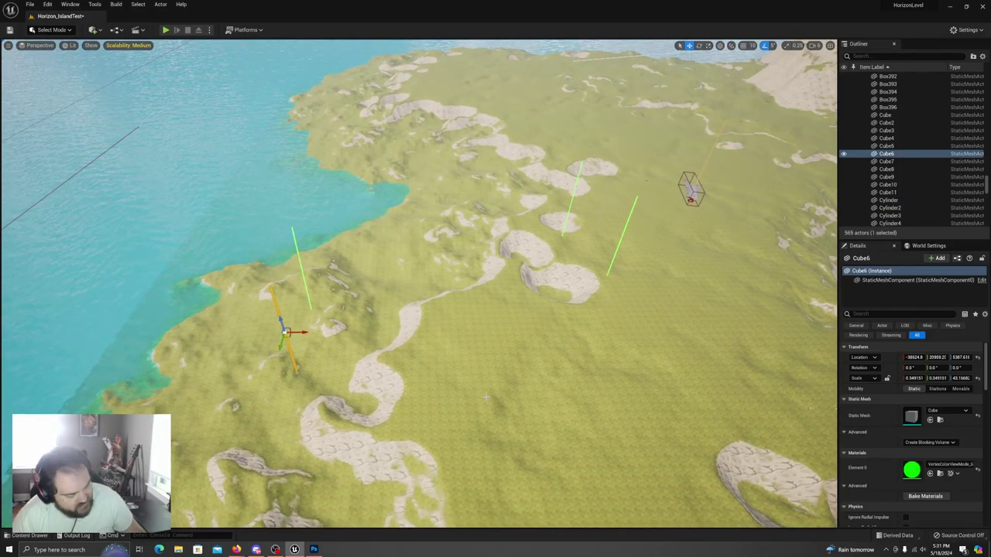
{"action": "key", "text": "ctrl+d"}
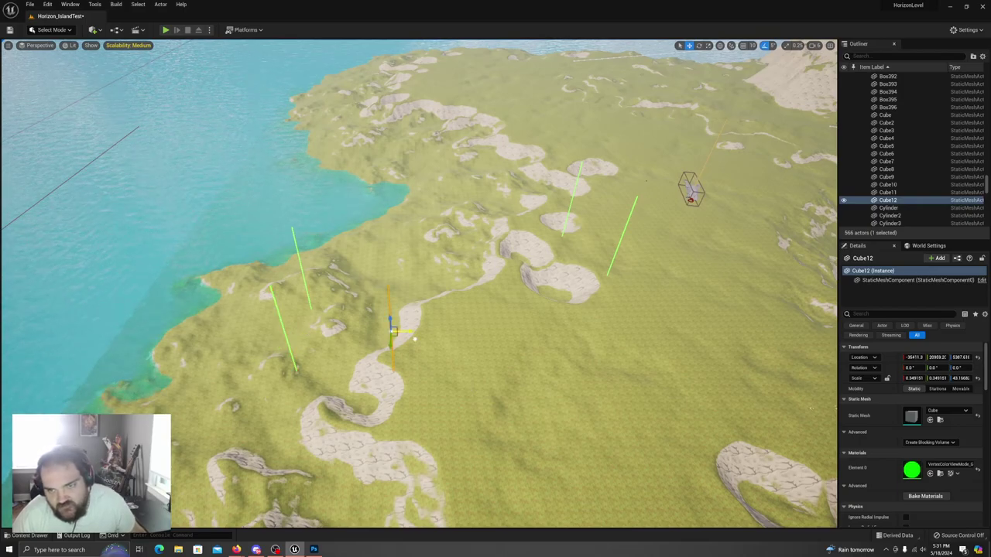
{"action": "right_click_drag", "start_coordinate": [489, 334], "coordinate": [577, 329]}
{"action": "right_click_drag", "start_coordinate": [477, 303], "coordinate": [268, 301]}
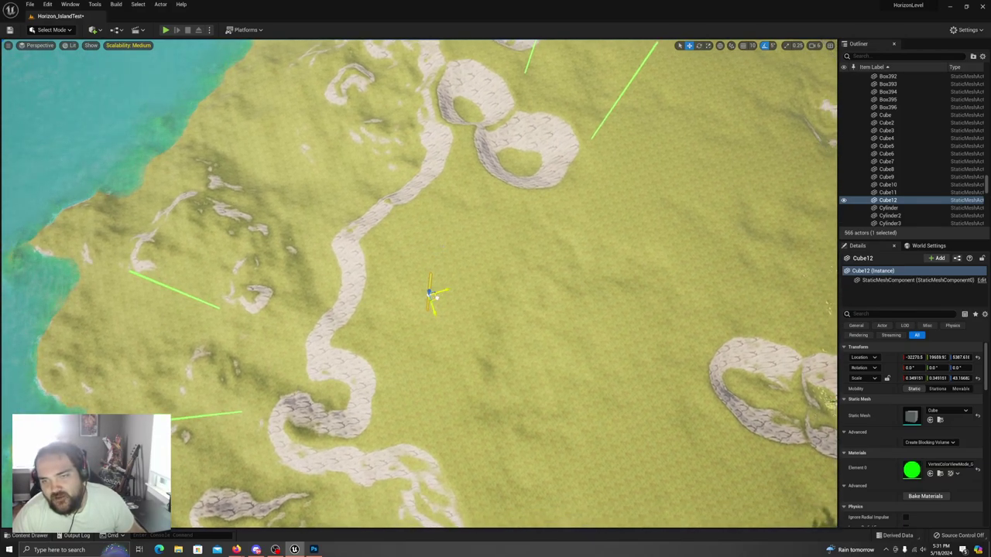
{"action": "right_click_drag", "start_coordinate": [268, 301], "coordinate": [315, 203]}
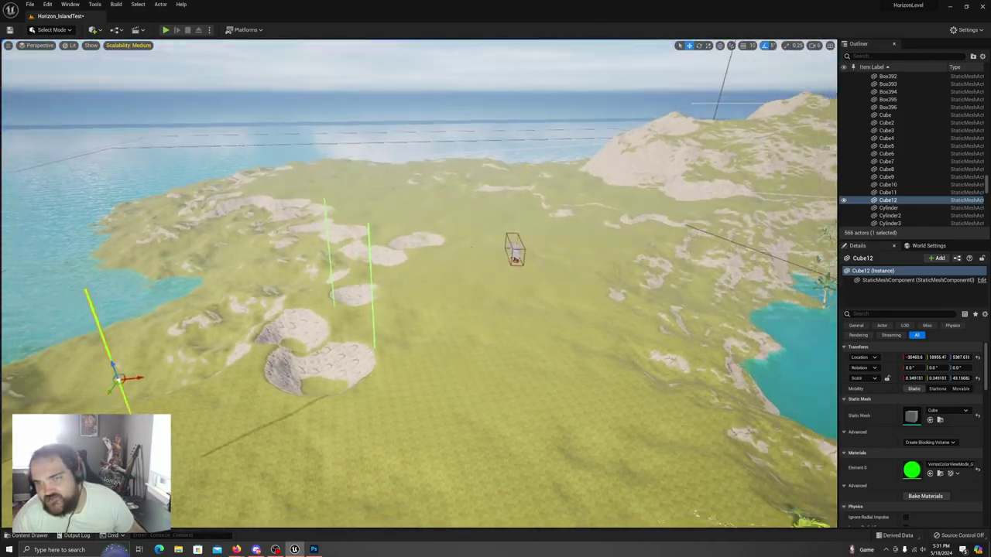
- Duplicate the marker beam beside the village's domed huts and place the copy on the open grass beyond the rocks, at about X -24351, Y 25585
{"action": "right_click_drag", "start_coordinate": [314, 302], "coordinate": [127, 221]}
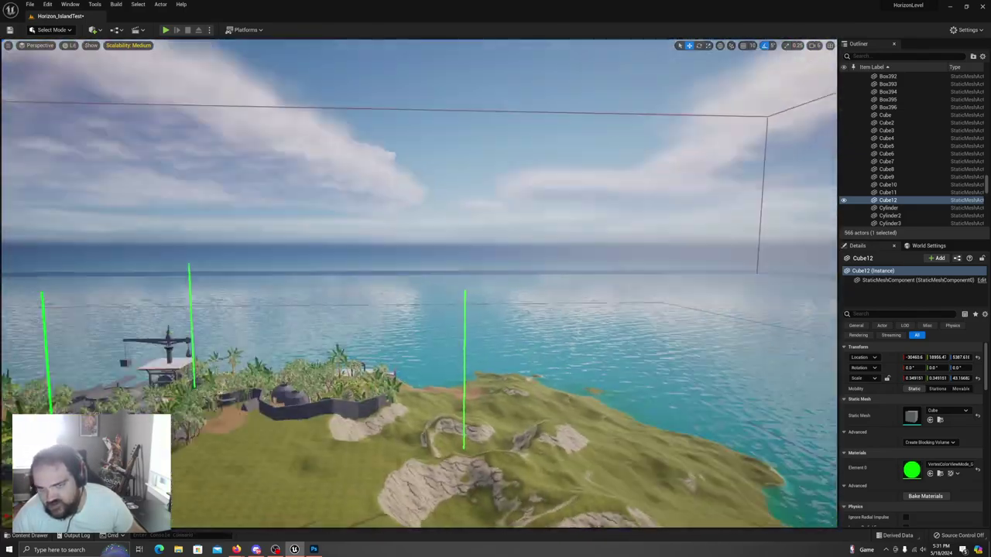
{"action": "right_click_drag", "start_coordinate": [407, 231], "coordinate": [376, 232]}
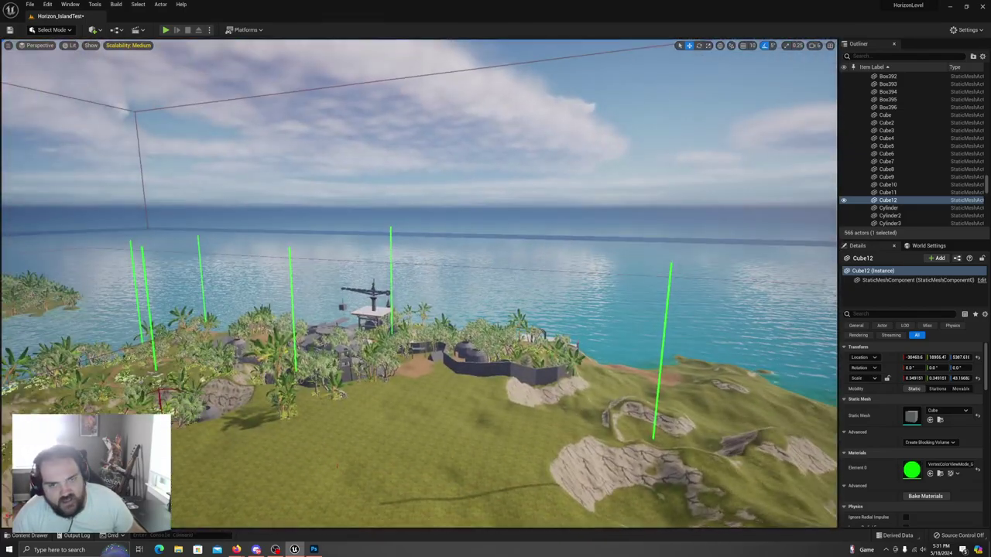
{"action": "right_click_drag", "start_coordinate": [606, 302], "coordinate": [496, 294]}
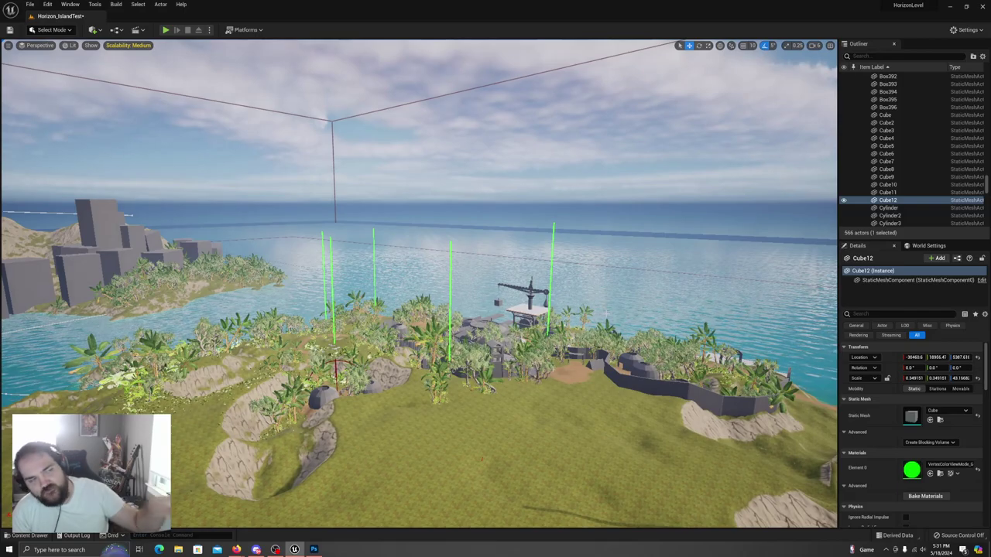
{"action": "right_click_drag", "start_coordinate": [606, 313], "coordinate": [457, 298]}
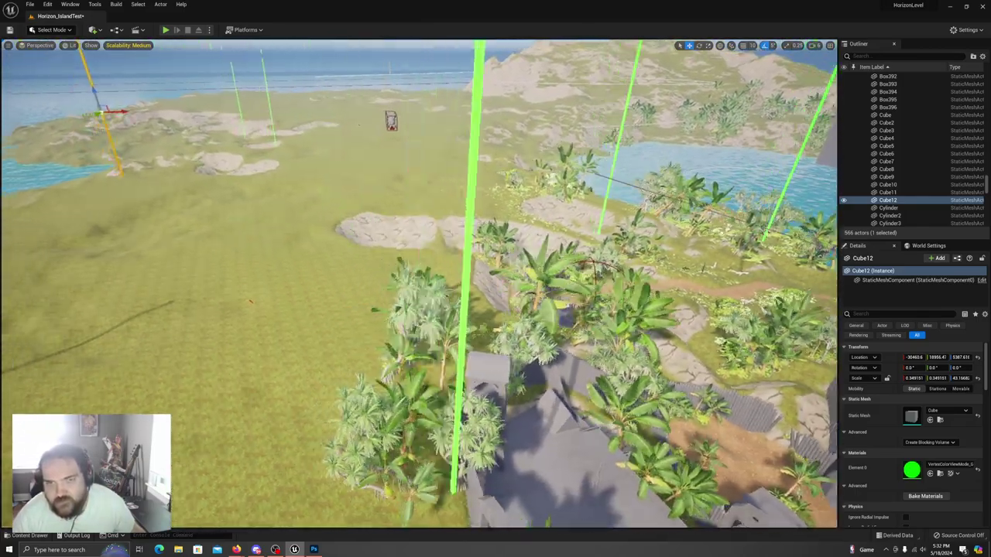
{"action": "right_click_drag", "start_coordinate": [418, 284], "coordinate": [545, 299]}
{"action": "left_click", "coordinate": [529, 316]}
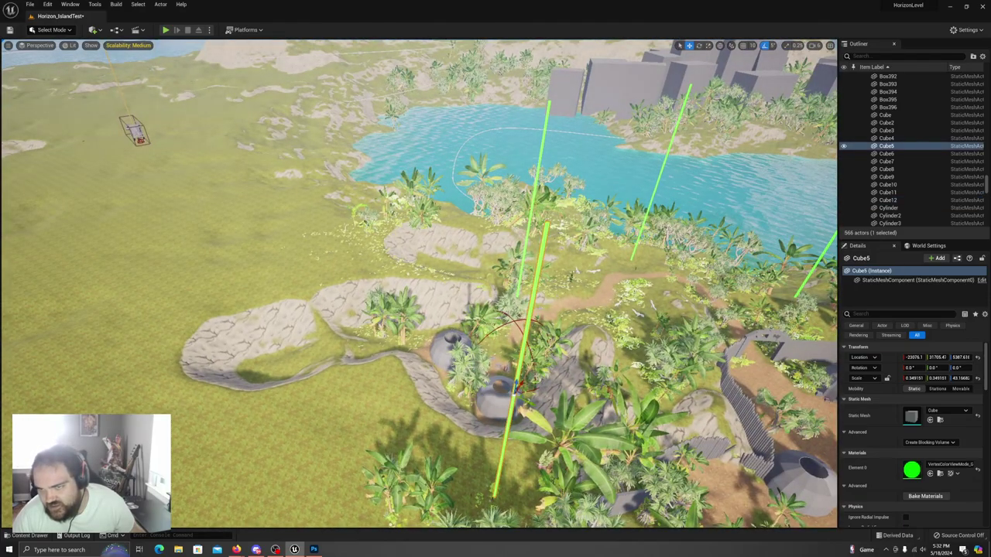
{"action": "key", "text": "ctrl+d"}
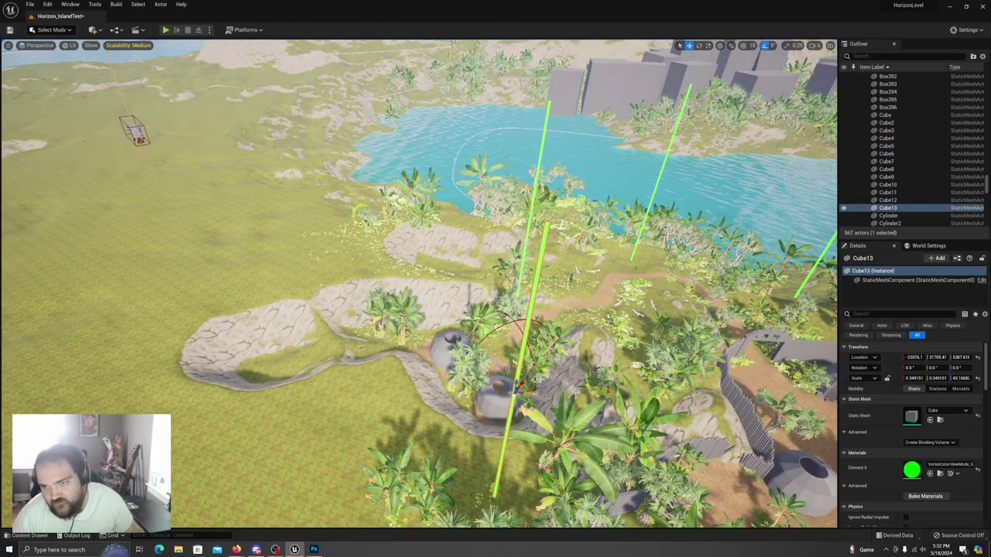
{"action": "left_click_drag", "start_coordinate": [272, 323], "coordinate": [114, 254]}
{"action": "key", "text": "w"}
{"action": "right_click_drag", "start_coordinate": [137, 255], "coordinate": [65, 275]}
{"action": "key", "text": "d"}
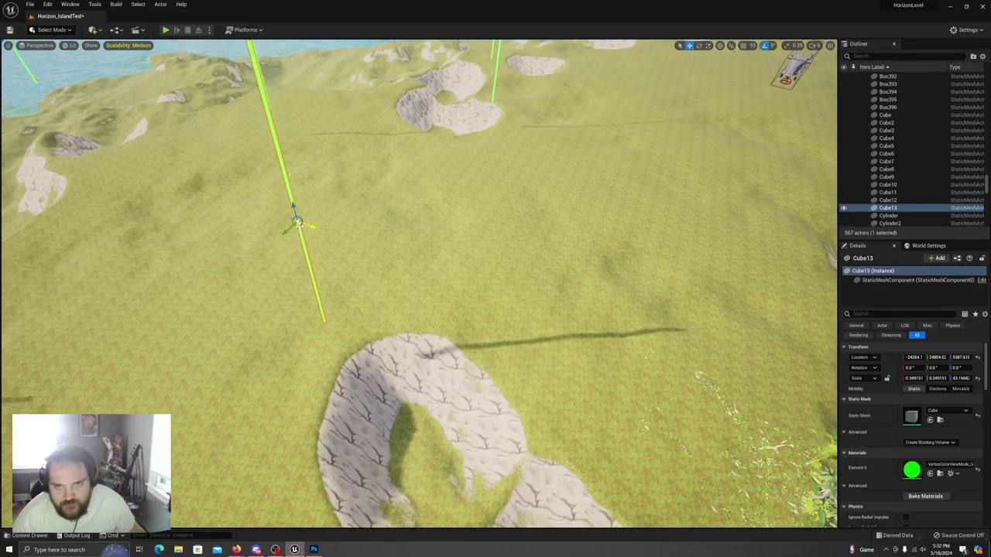
{"action": "left_click_drag", "start_coordinate": [306, 226], "coordinate": [250, 261]}
{"action": "right_click_drag", "start_coordinate": [250, 261], "coordinate": [275, 304]}
{"action": "key", "text": "s"}
{"action": "key", "text": "s"}
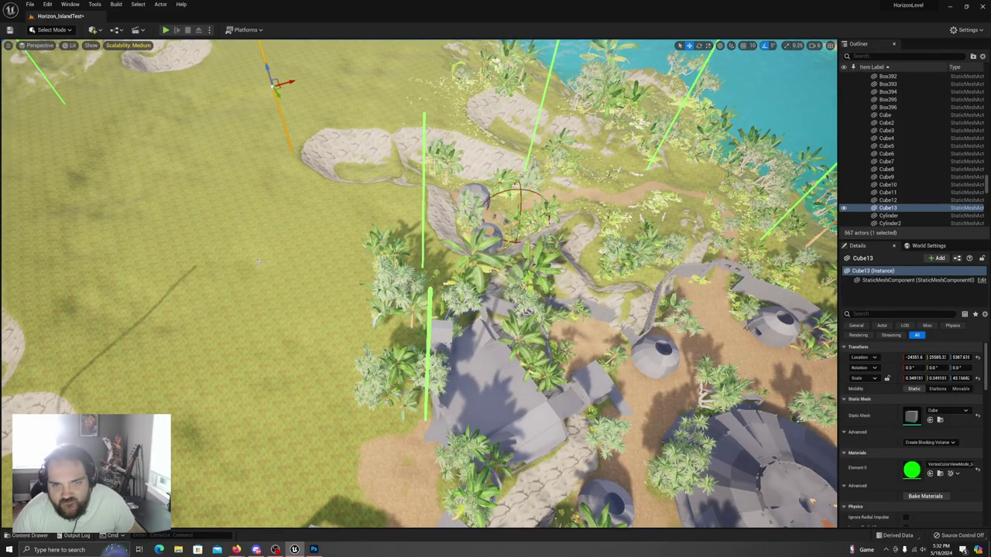
- Move the Teleporter's Arrow component out to the open field near the new beams, at about X 1718, Y -7514
{"action": "left_click", "coordinate": [487, 216]}
{"action": "key", "text": "w"}
{"action": "right_click_drag", "start_coordinate": [488, 218], "coordinate": [406, 150]}
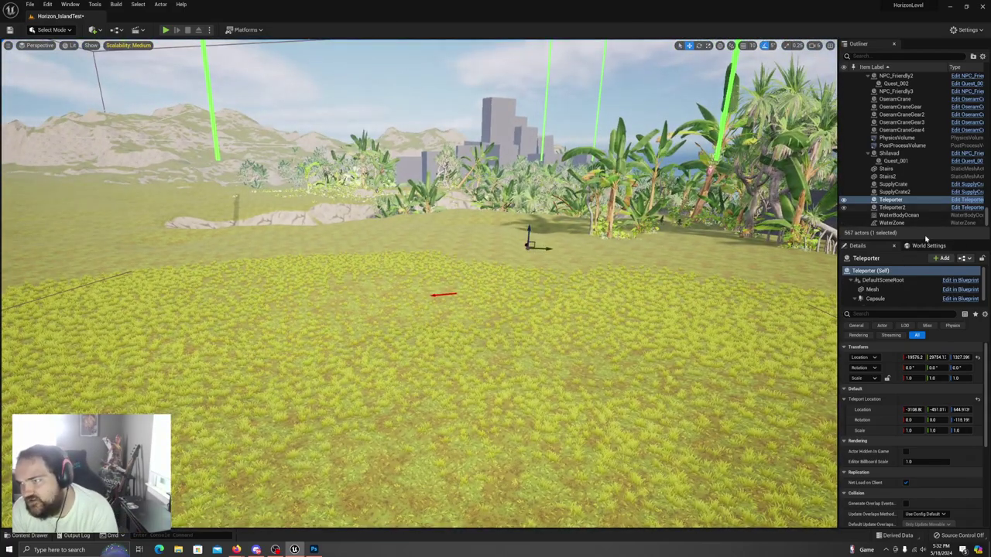
{"action": "scroll", "coordinate": [888, 286], "scroll_direction": "down", "scroll_amount": 1}
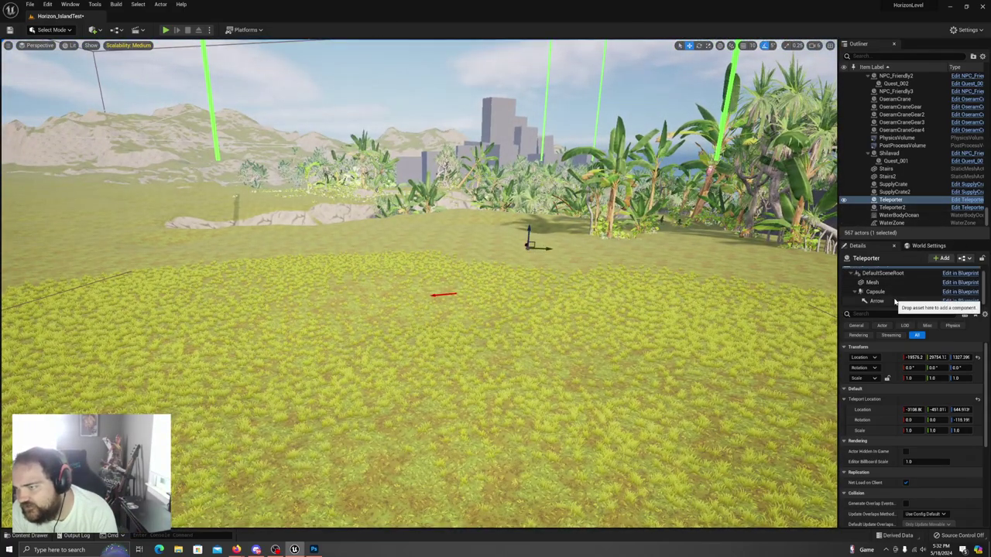
{"action": "left_click", "coordinate": [895, 302]}
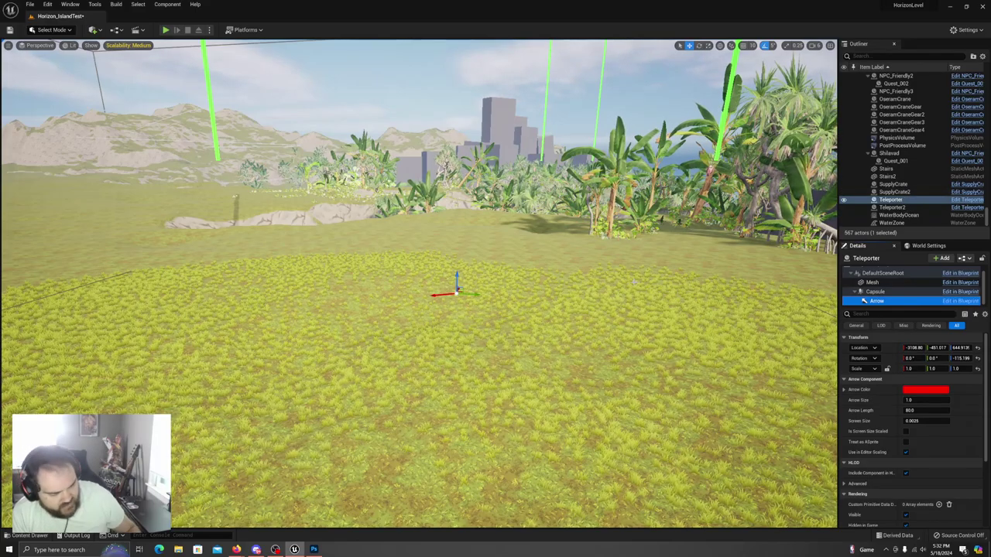
{"action": "double_click", "coordinate": [890, 200]}
{"action": "right_click_drag", "start_coordinate": [418, 284], "coordinate": [410, 341]}
{"action": "left_click_drag", "start_coordinate": [480, 352], "coordinate": [361, 82]}
{"action": "right_click_drag", "start_coordinate": [362, 82], "coordinate": [368, 159]}
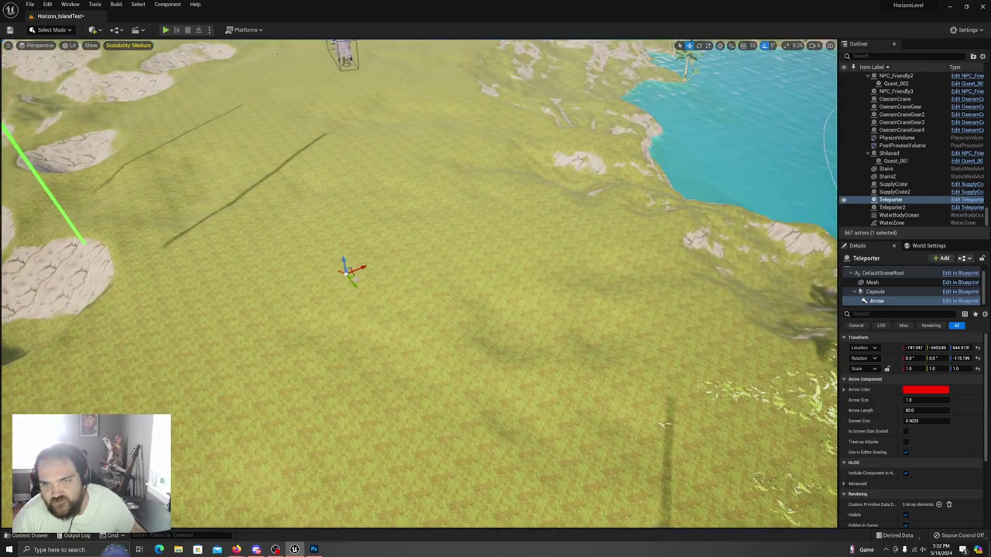
{"action": "left_click_drag", "start_coordinate": [352, 271], "coordinate": [448, 113]}
{"action": "mouse_move", "coordinate": [449, 113]}
{"action": "right_mouse_down"}
{"action": "mouse_move", "coordinate": [449, 85]}
{"action": "mouse_move", "coordinate": [422, 66]}
{"action": "mouse_move", "coordinate": [348, 54]}
{"action": "mouse_move", "coordinate": [310, 66]}
{"action": "mouse_move", "coordinate": [286, 43]}
{"action": "mouse_move", "coordinate": [449, 106]}
{"action": "right_mouse_up"}
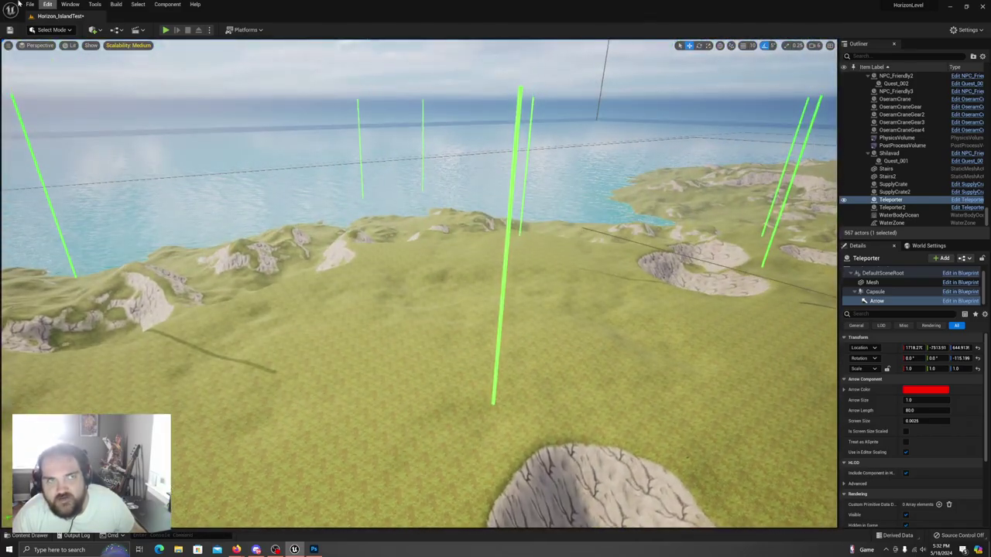
- Save all changes and start a playtest of the level in the viewport
{"action": "left_click", "coordinate": [29, 4]}
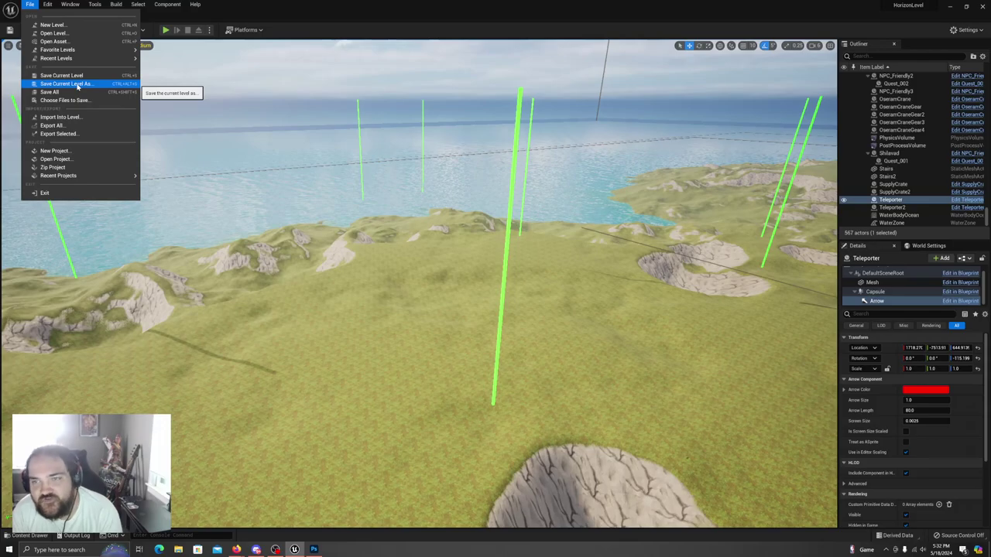
{"action": "left_click", "coordinate": [49, 92]}
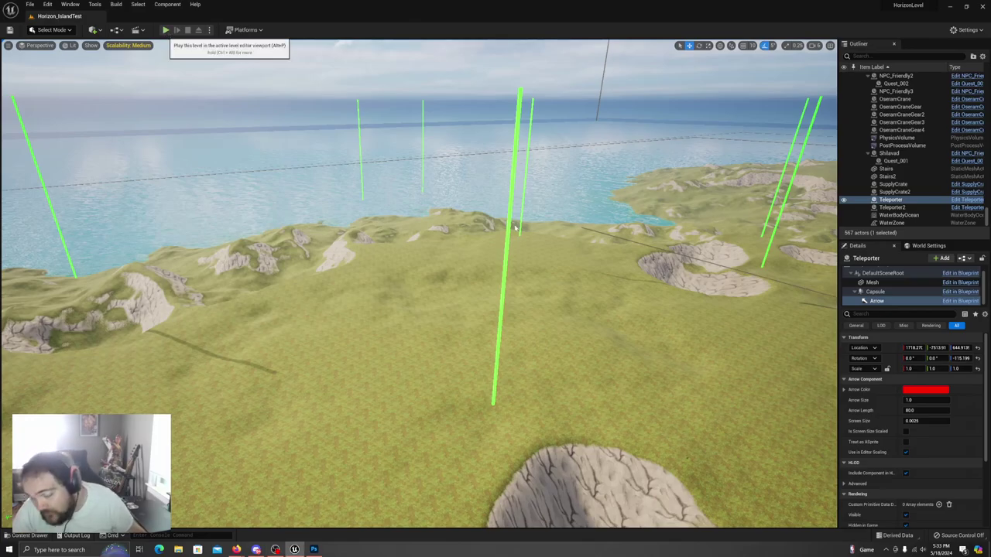
{"action": "key", "text": "alt+p"}
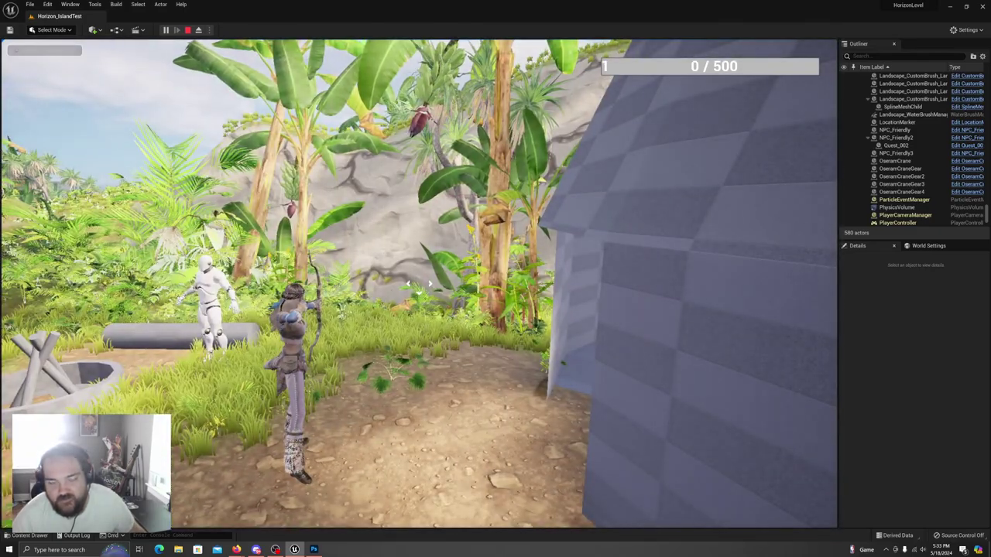
{"action": "key", "text": "Escape"}
- Run the character from the starting camp through the village and along the large hall to check the beams from ground level
{"action": "mouse_move", "coordinate": [471, 298]}
{"action": "right_mouse_down"}
{"action": "mouse_move", "coordinate": [294, 286]}
{"action": "mouse_move", "coordinate": [333, 363]}
{"action": "mouse_move", "coordinate": [433, 356]}
{"action": "mouse_move", "coordinate": [341, 368]}
{"action": "mouse_move", "coordinate": [349, 375]}
{"action": "mouse_move", "coordinate": [620, 309]}
{"action": "mouse_move", "coordinate": [463, 288]}
{"action": "right_mouse_up"}
{"action": "key", "text": "w"}
{"action": "key", "text": "w"}
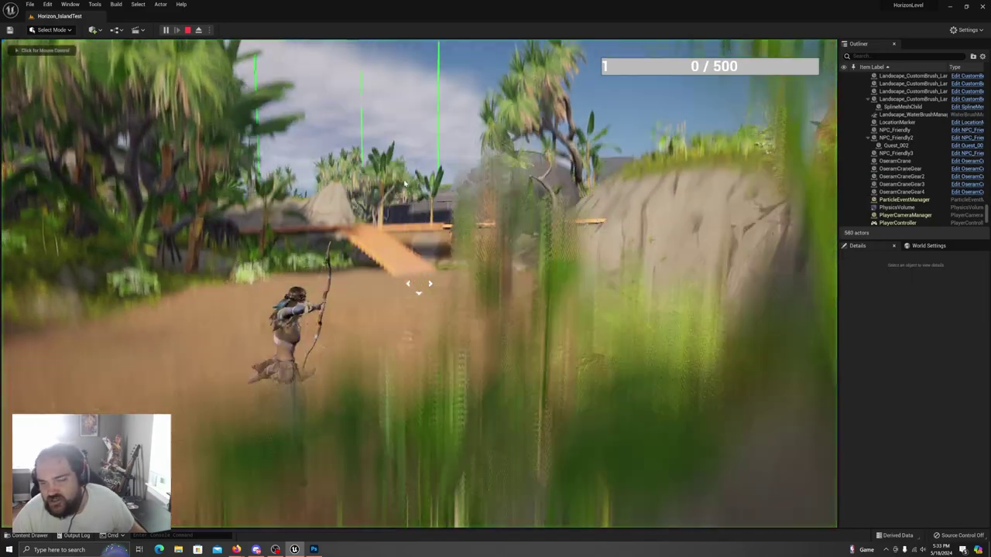
{"action": "key", "text": "w"}
{"action": "key", "text": "w"}
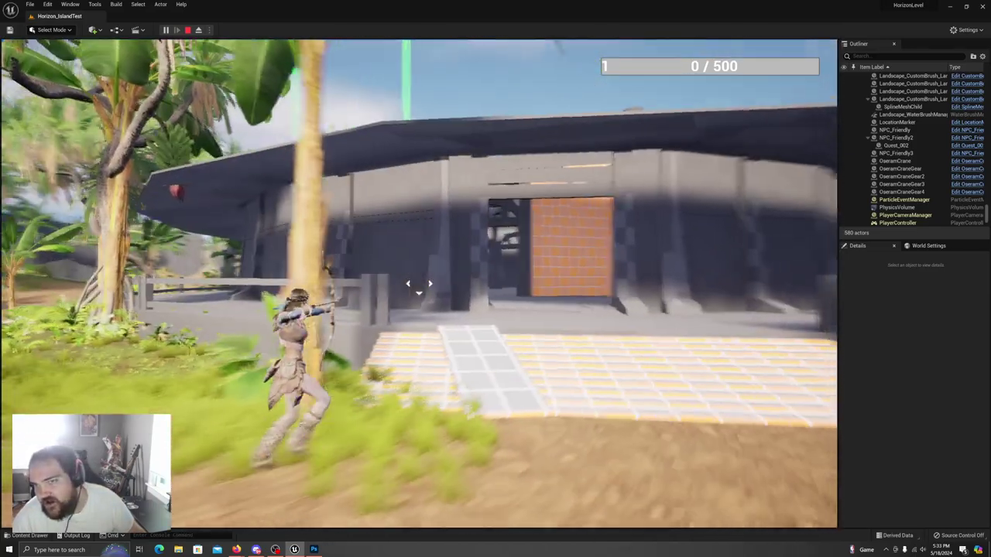
{"action": "key", "text": "w"}
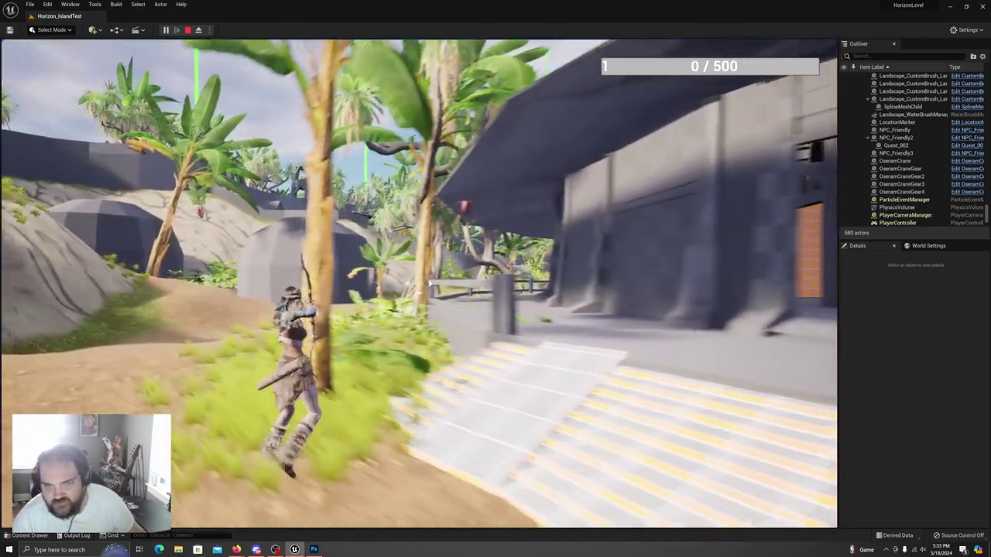
{"action": "key", "text": "w"}
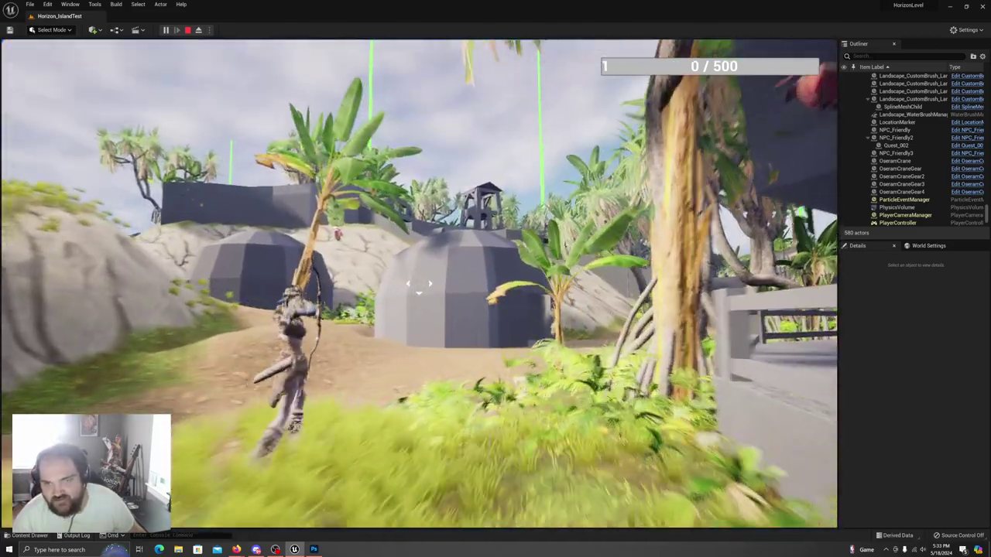
{"action": "key", "text": "w"}
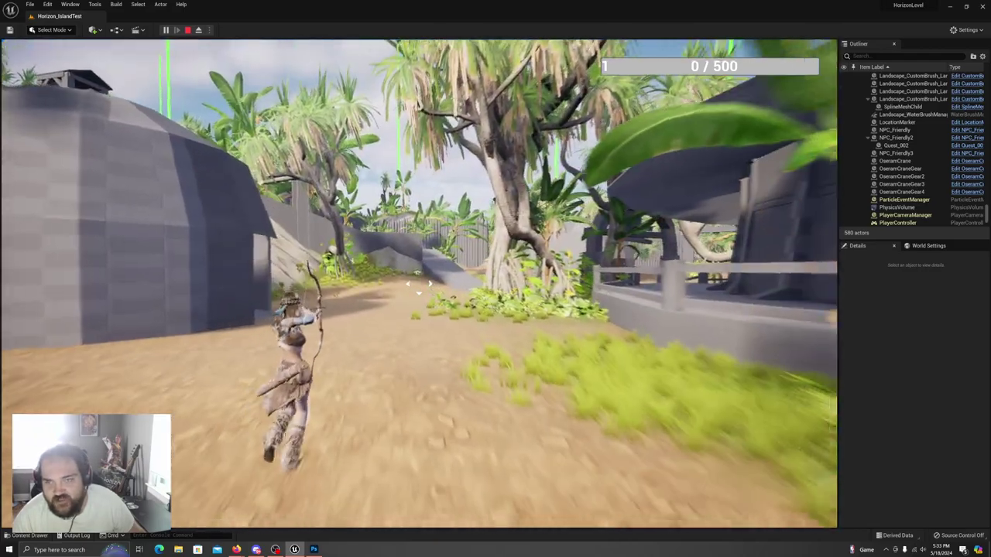
{"action": "key", "text": "w"}
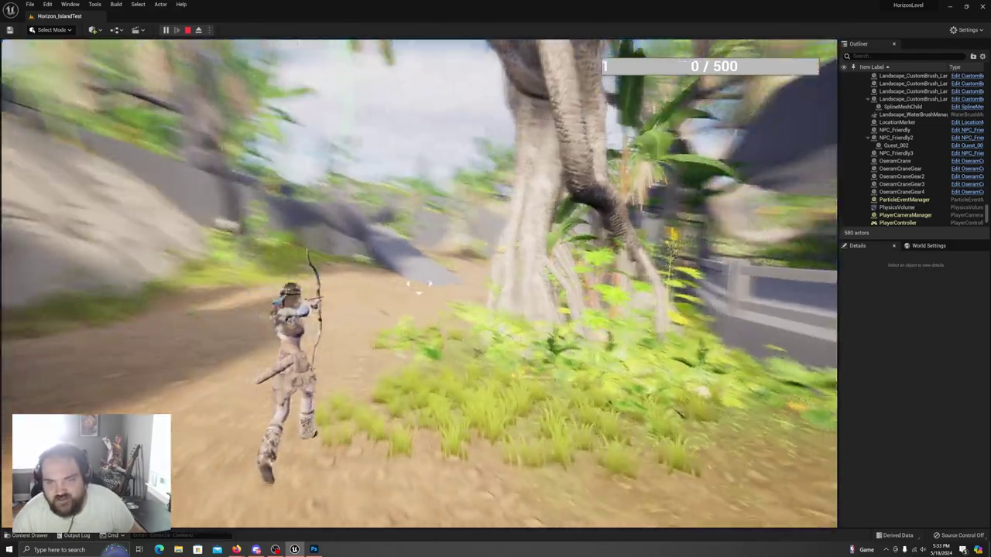
{"action": "key", "text": "w"}
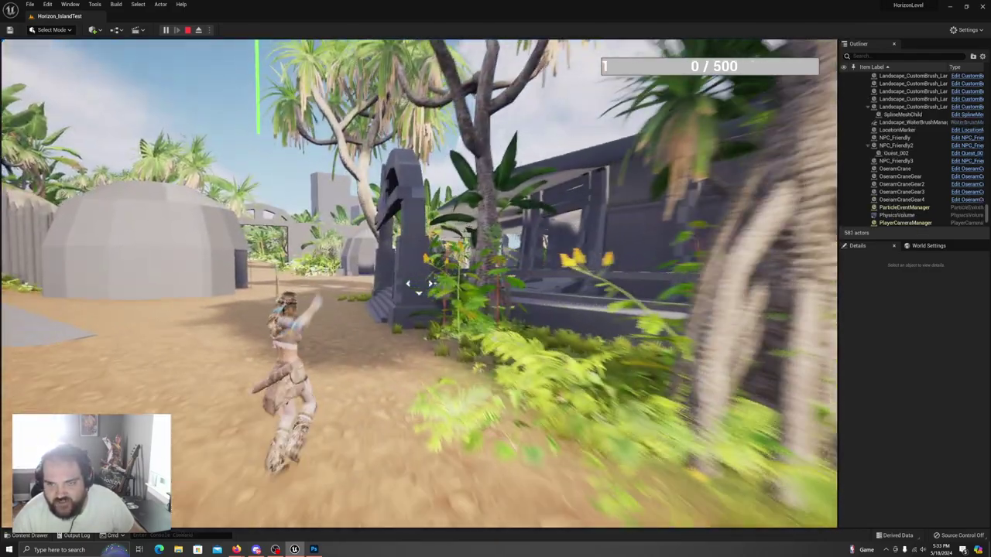
- Fire several arrows while running the character around to the front steps of the large hall
{"action": "left_click", "coordinate": [418, 284]}
{"action": "key", "text": "w"}
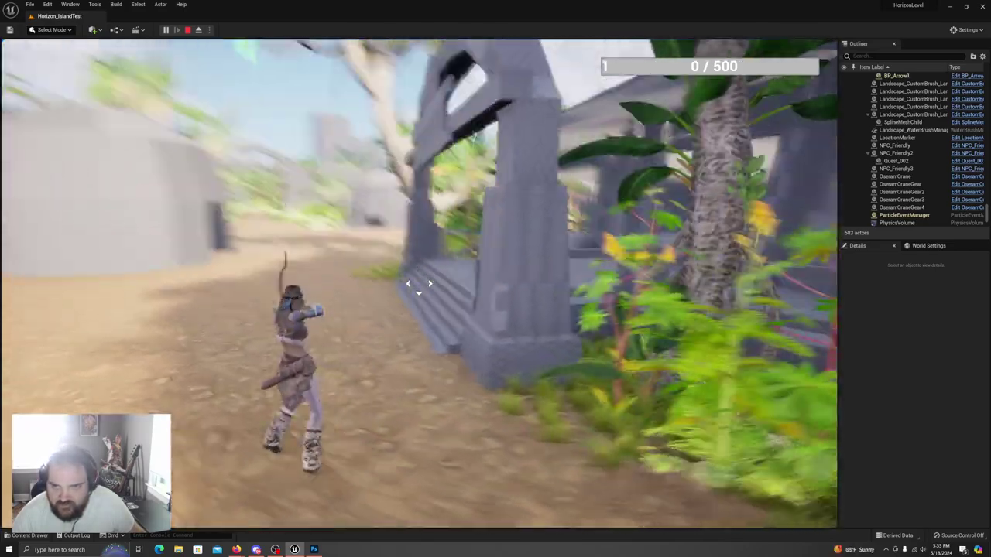
{"action": "left_click", "coordinate": [418, 284]}
{"action": "key", "text": "w"}
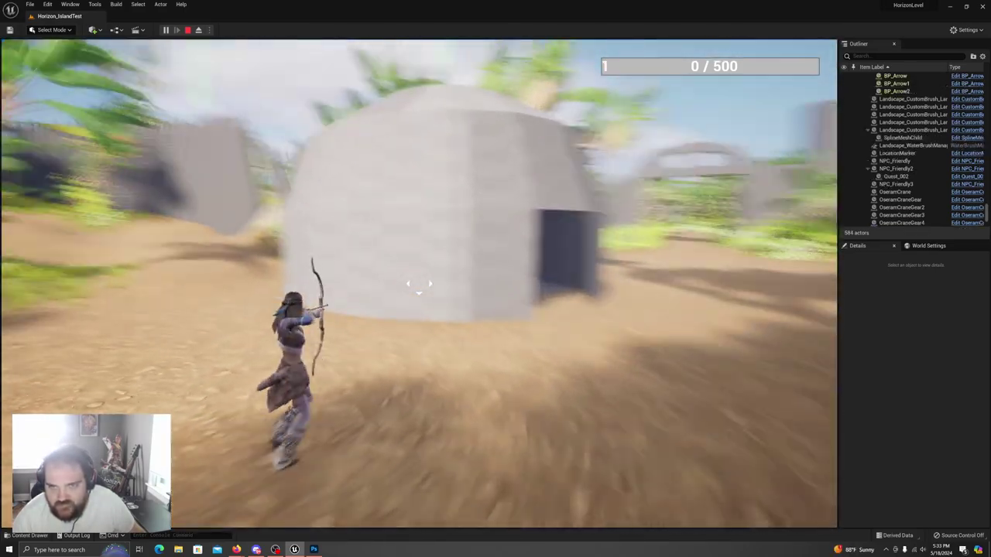
{"action": "left_click", "coordinate": [418, 284]}
{"action": "key", "text": "w"}
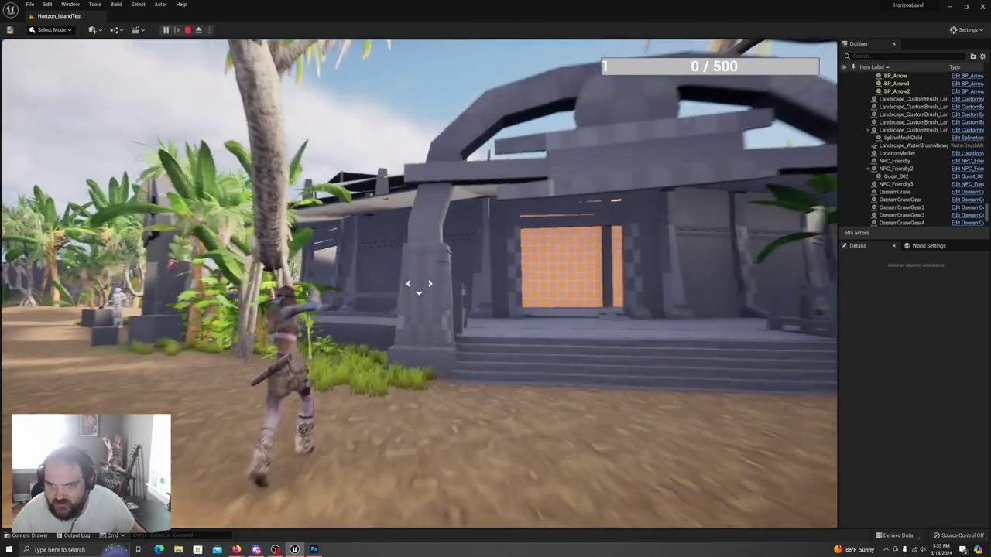
{"action": "key", "text": "w"}
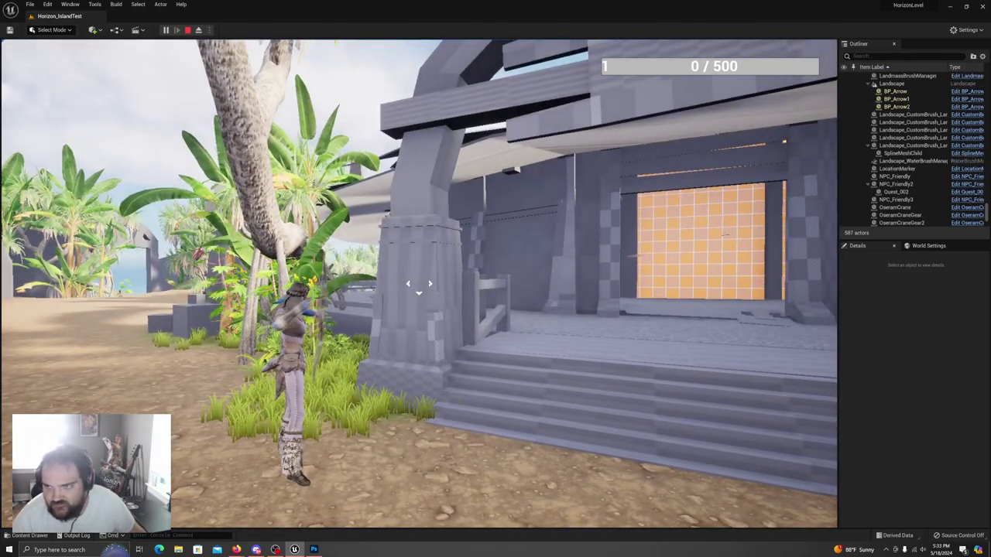
- Run the character across the hall's porch and on to the NPC standing by the stone planter
{"action": "key", "text": "w"}
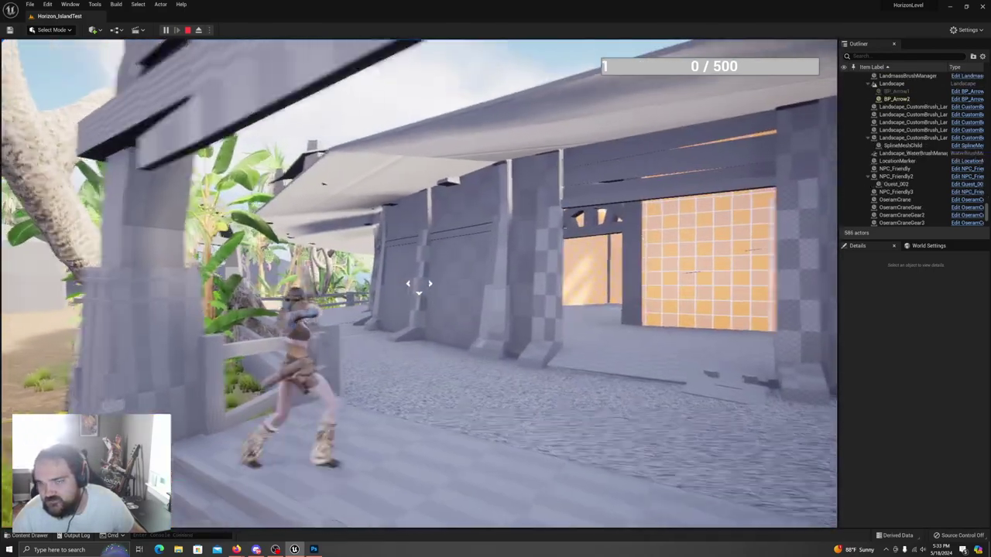
{"action": "key", "text": "w"}
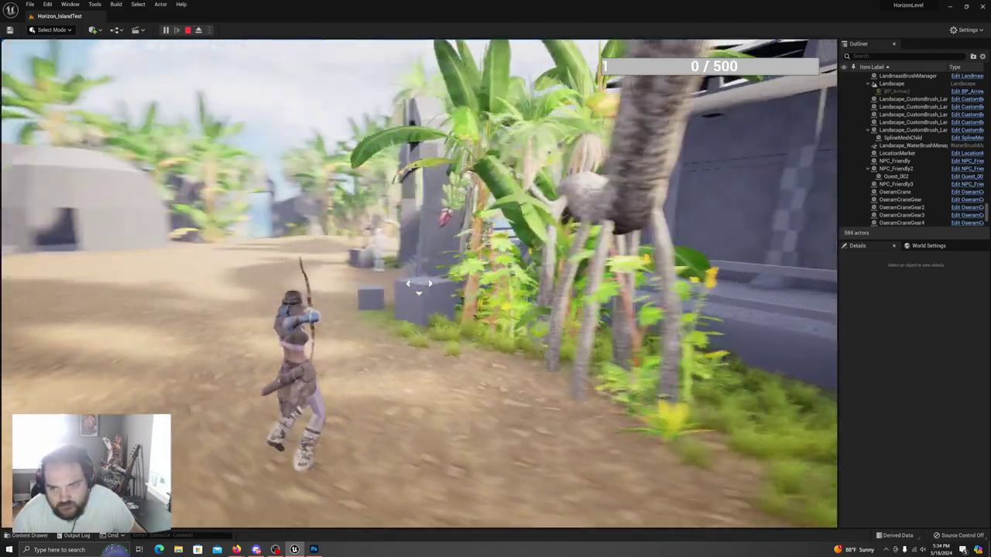
{"action": "key", "text": "w"}
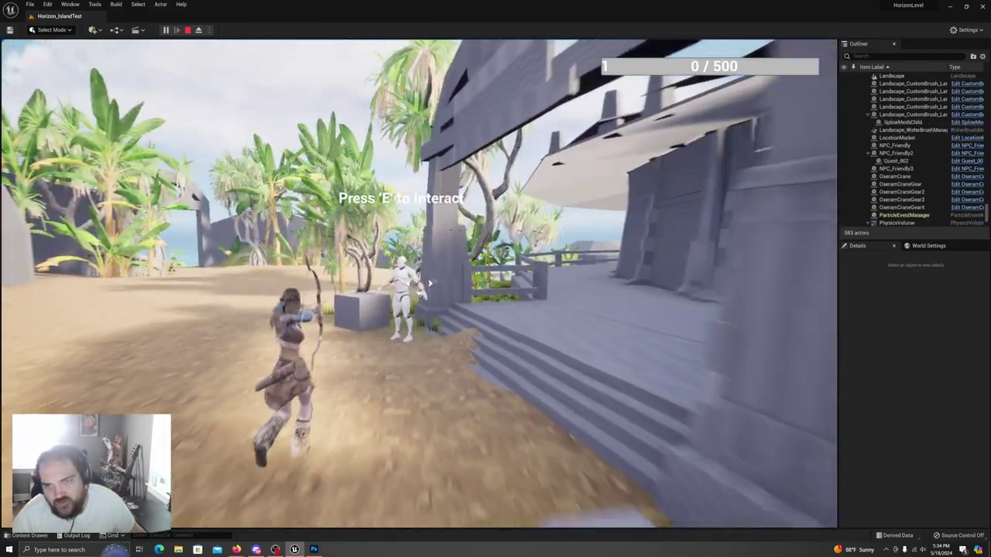
{"action": "key", "text": "w"}
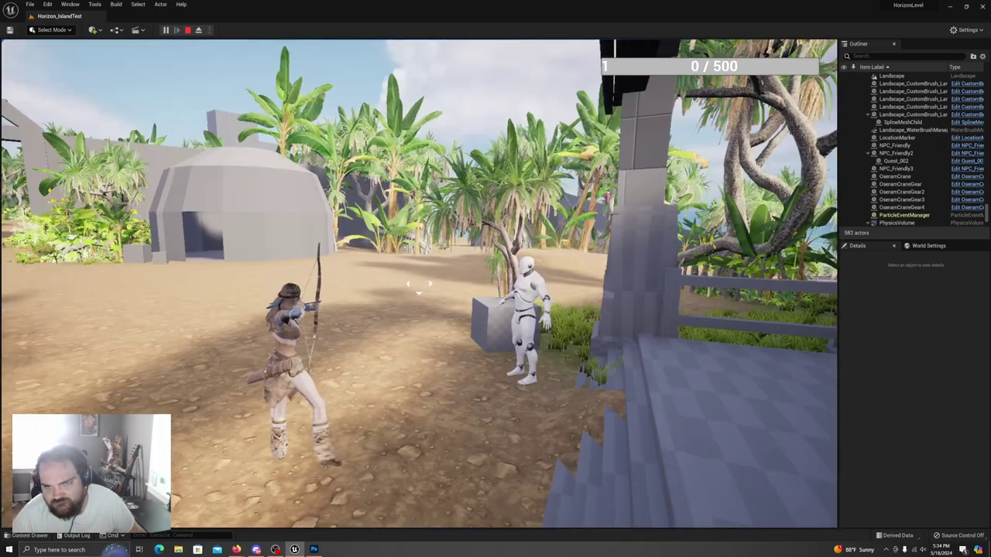
- Approach the friendly NPC by the wooden steps and check the empty Quest Log before closing it
{"action": "key", "text": "w"}
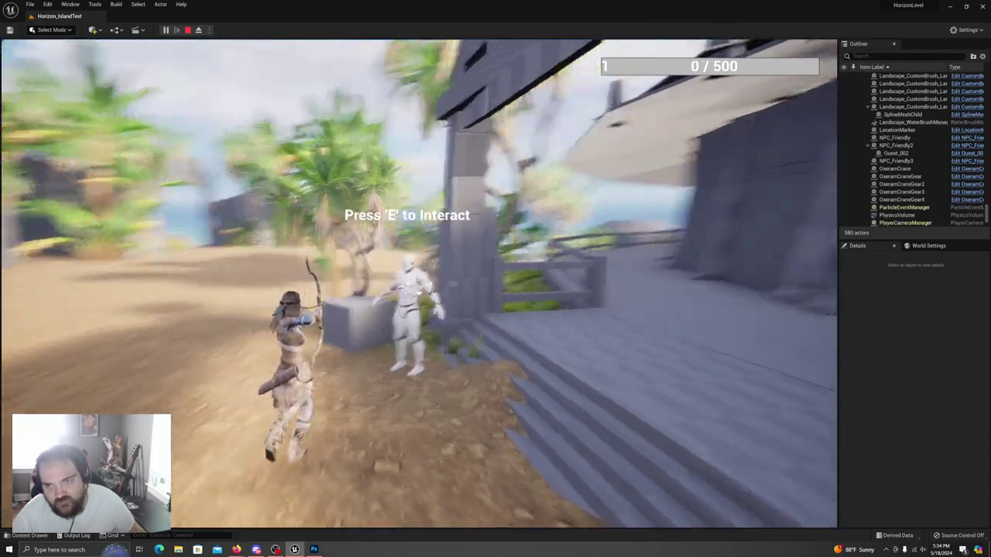
{"action": "key", "text": "j"}
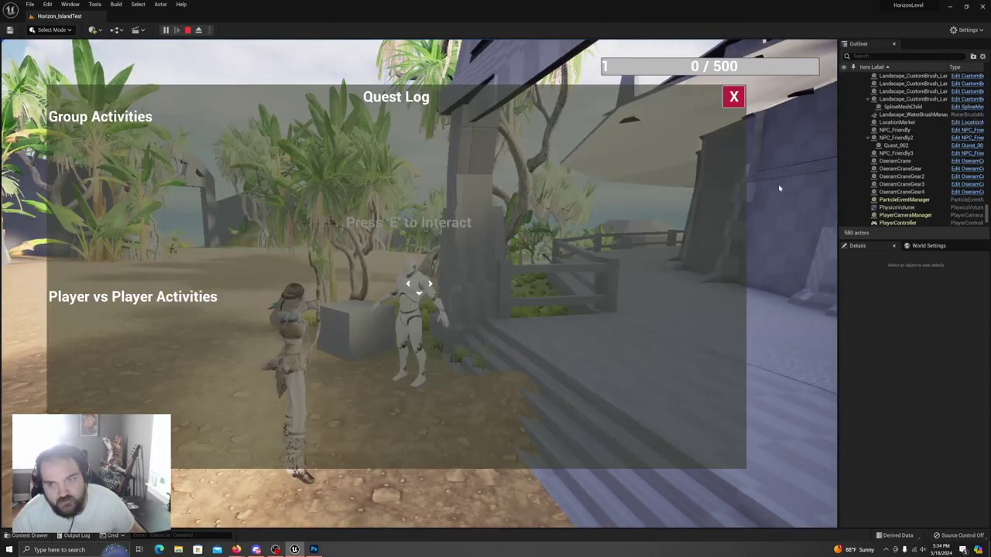
{"action": "key", "text": "j"}
- Run into the grey dome hut, interact with the NPC inside and accept the "Shock of the Hunt" quest
{"action": "key", "text": "w"}
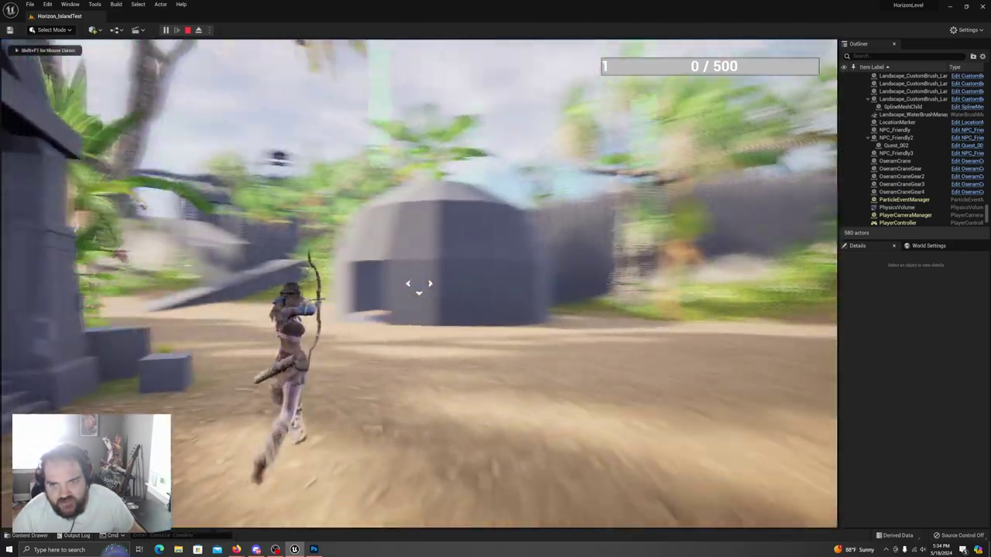
{"action": "key", "text": "w"}
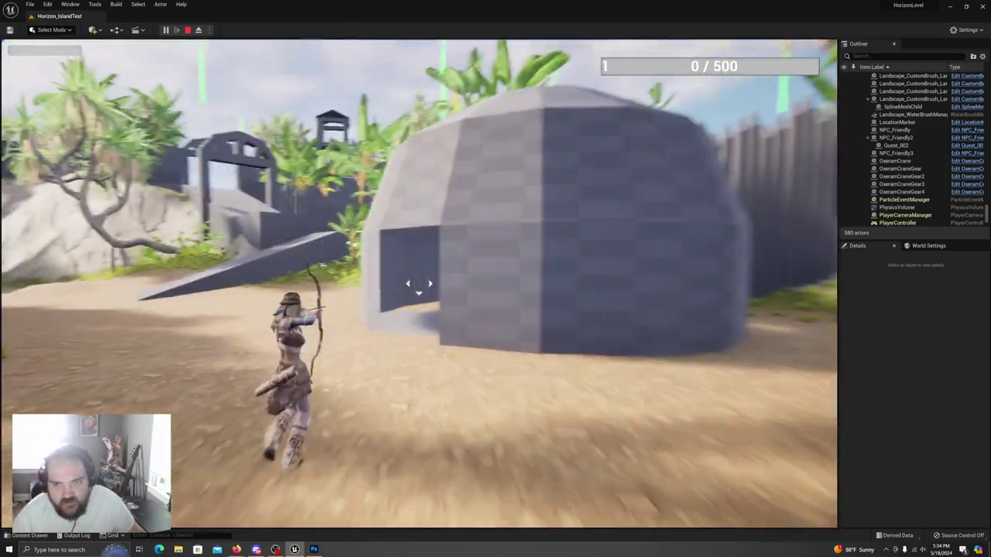
{"action": "key", "text": "w"}
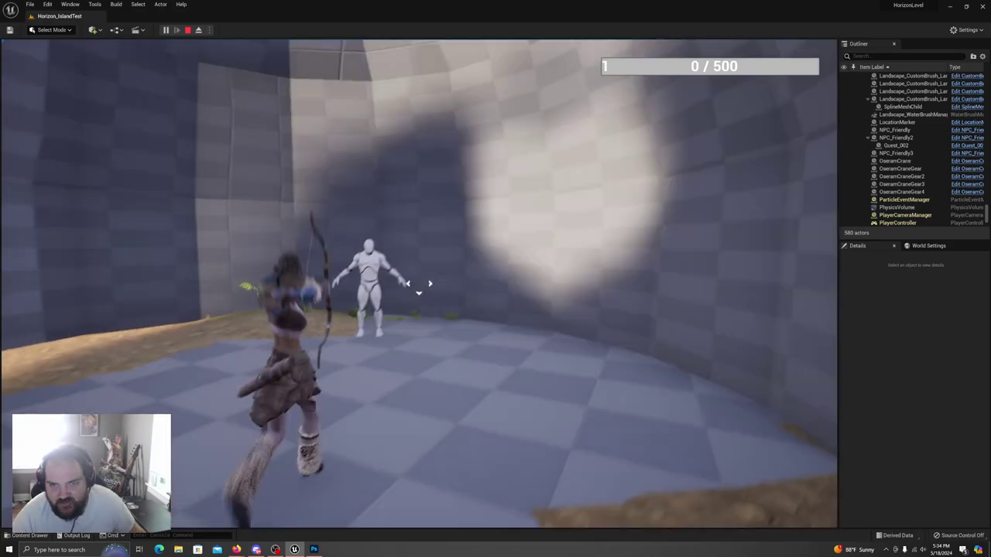
{"action": "key", "text": "e"}
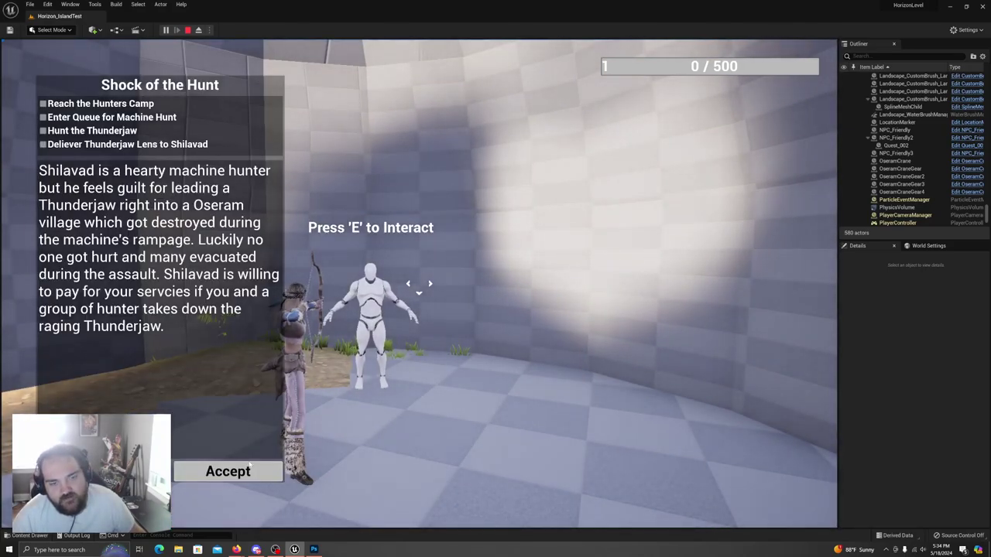
{"action": "left_click", "coordinate": [251, 469]}
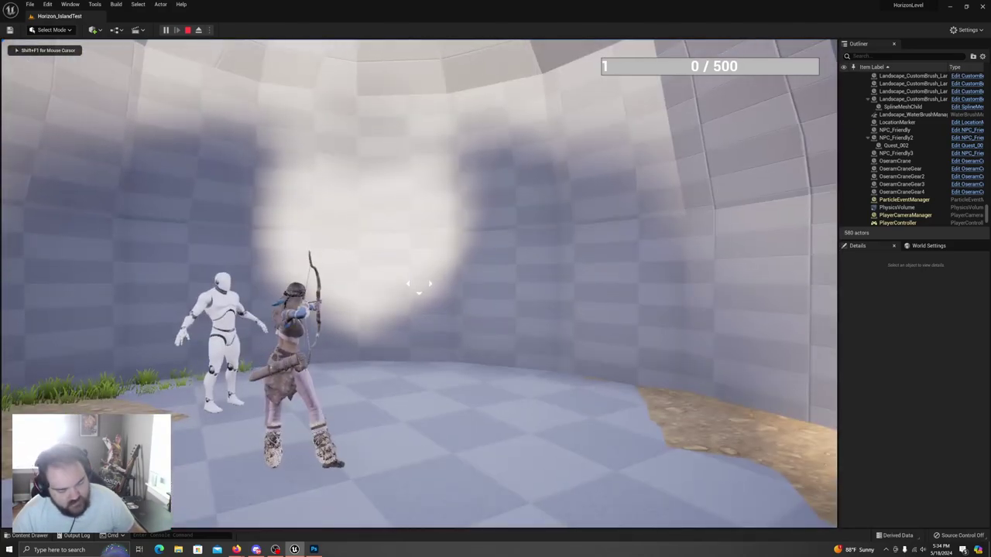
- Select "Shock of the Hunt" under Group Activities in the Quest Log to track its objectives, and close the log
{"action": "key", "text": "l"}
{"action": "left_click", "coordinate": [135, 138]}
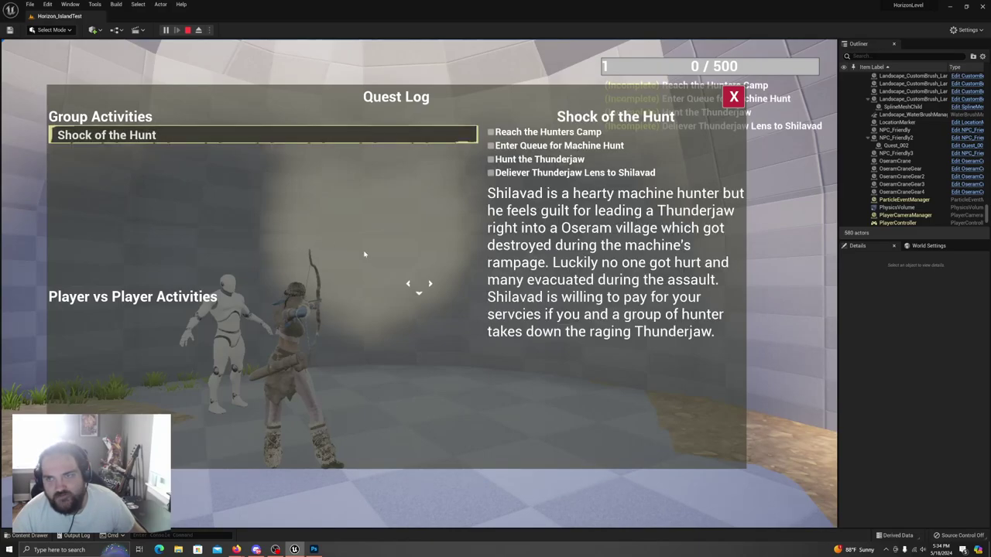
{"action": "key", "text": "j"}
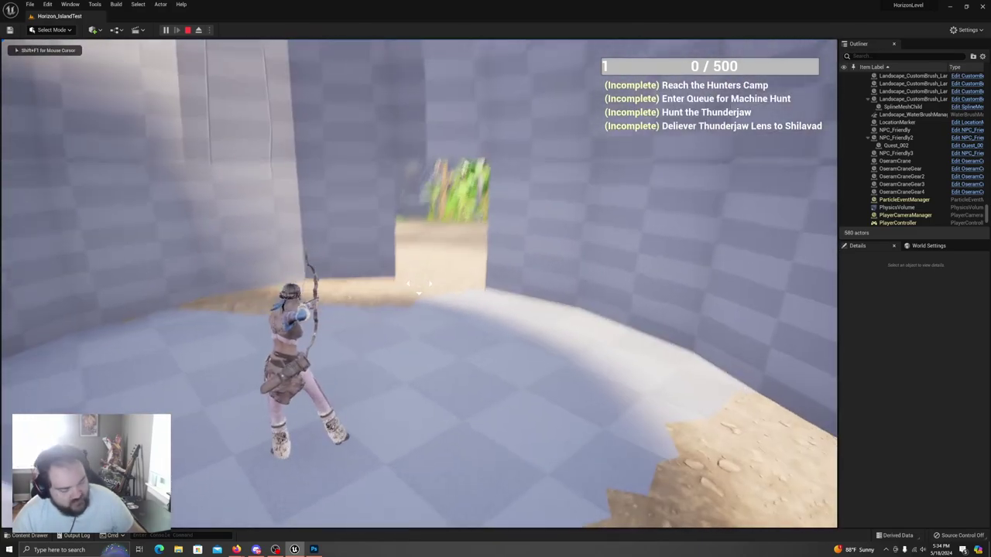
- Leave the dome hut and run across the village through the arched gate onto the jungle path
{"action": "key", "text": "w"}
{"action": "key", "text": "w"}
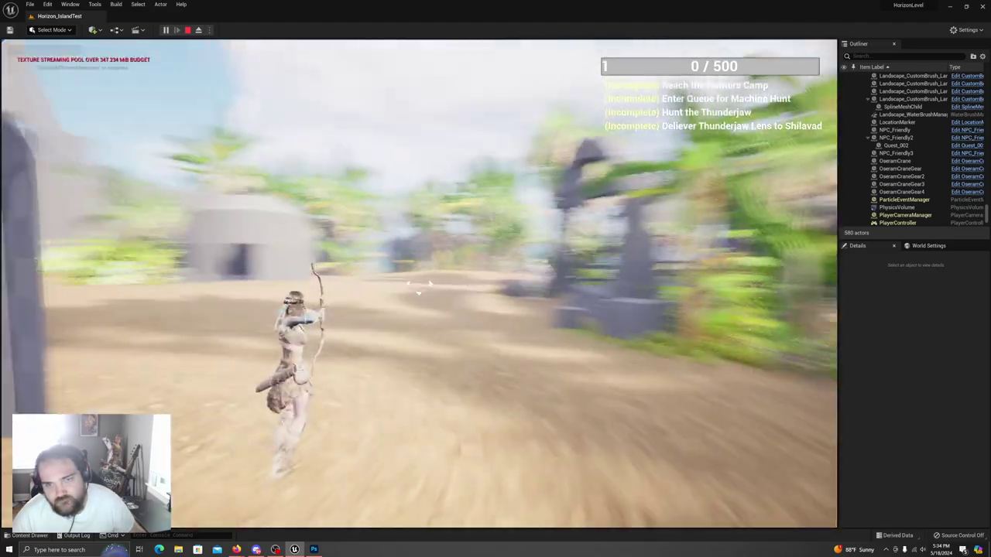
{"action": "key", "text": "w"}
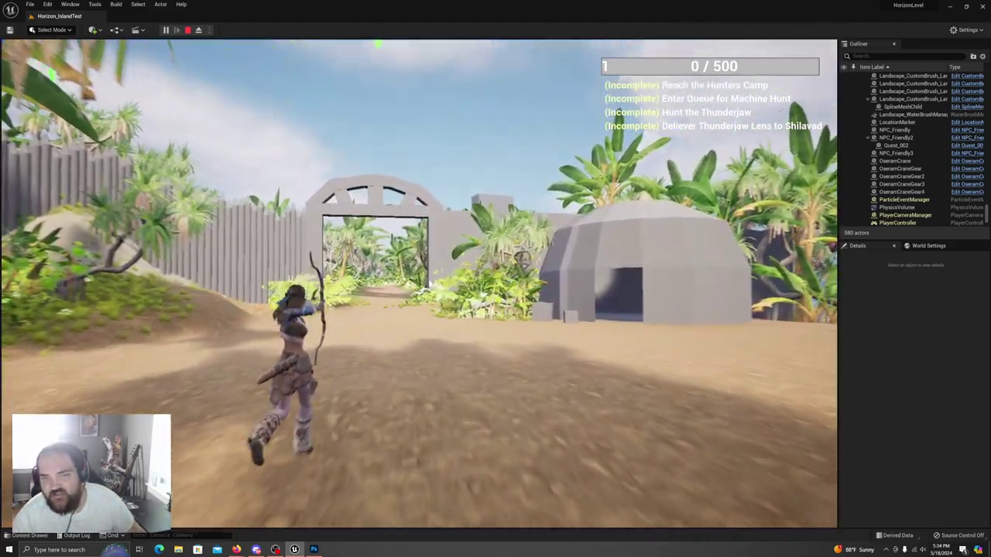
{"action": "key", "text": "w"}
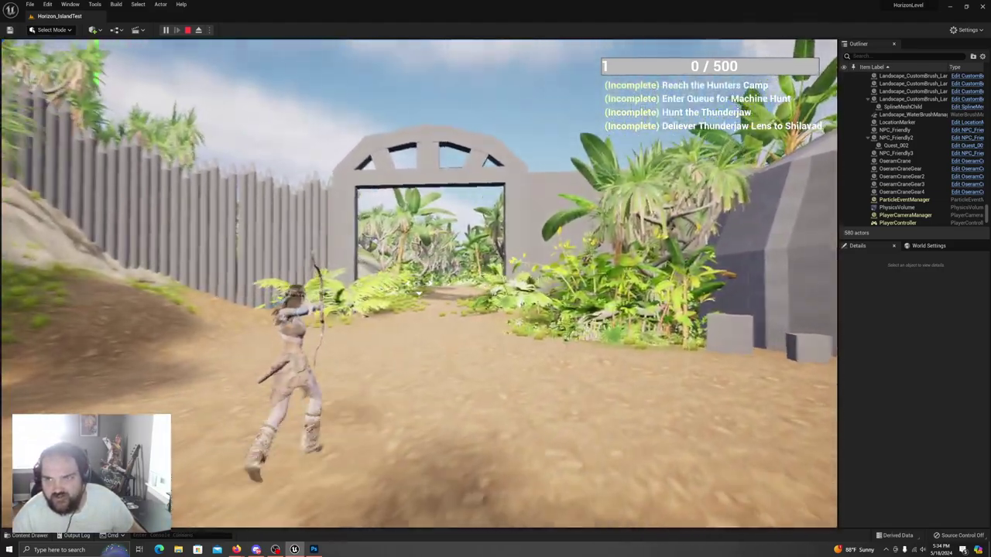
{"action": "key", "text": "w"}
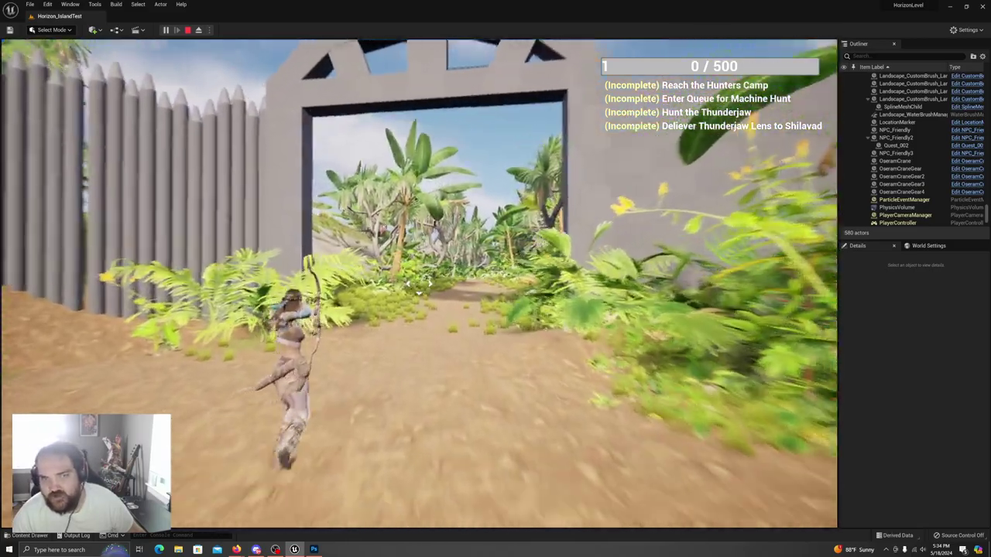
{"action": "key", "text": "w"}
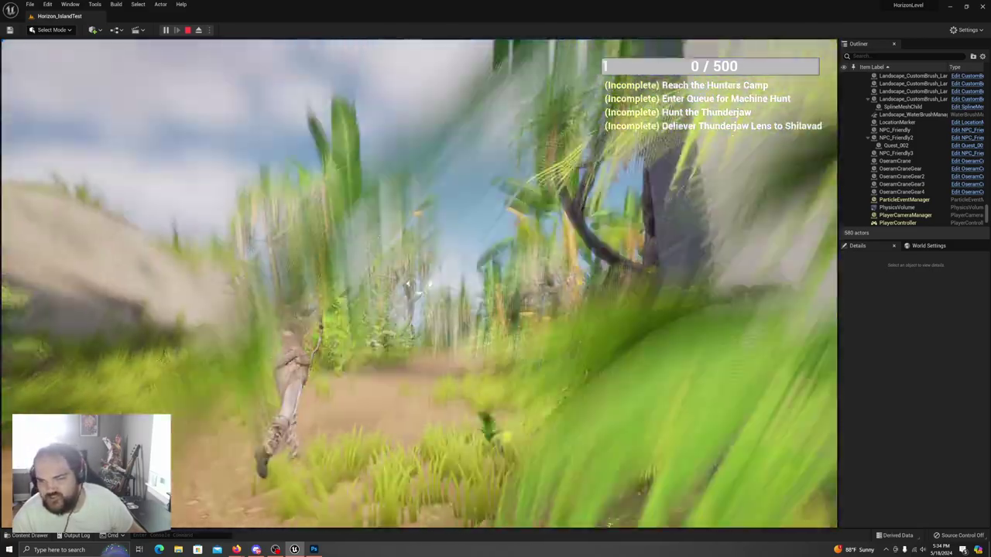
- Follow the dirt path through the jungle to the Hunters Camp to test the first quest objective
{"action": "key", "text": "w"}
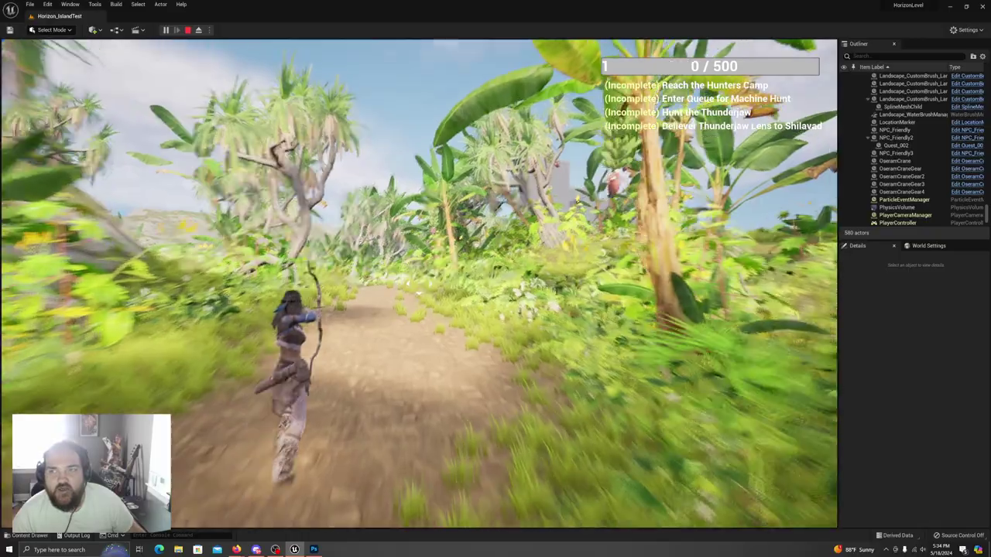
{"action": "key", "text": "w"}
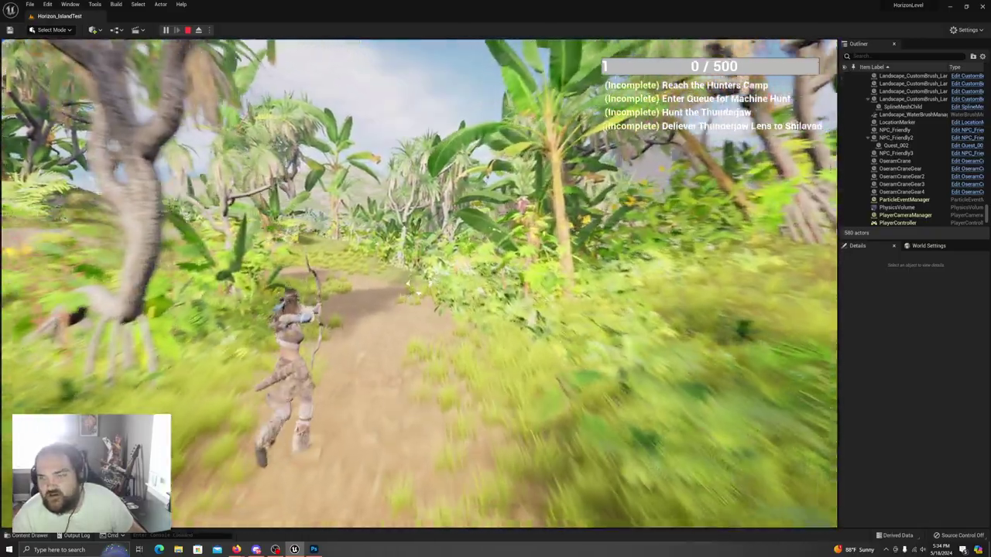
{"action": "key", "text": "w"}
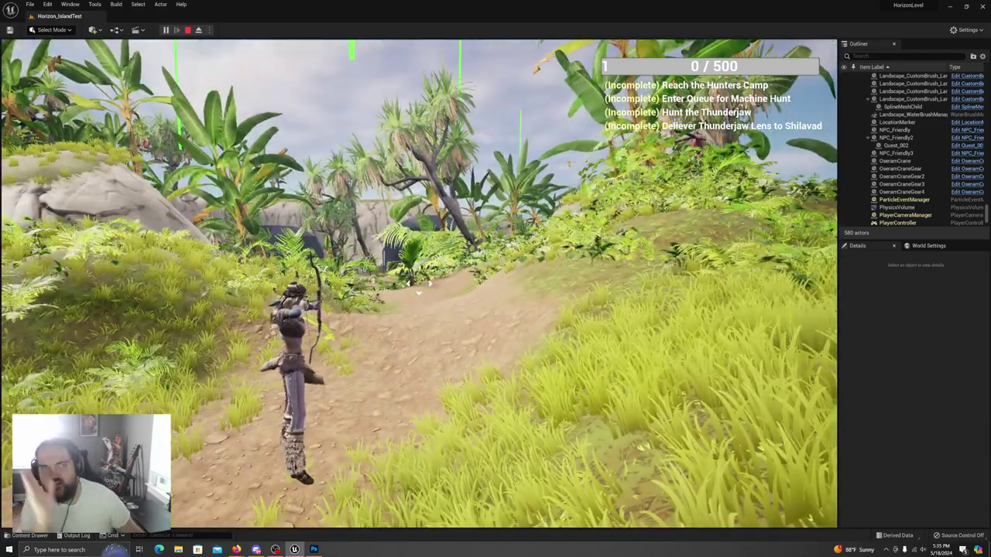
{"action": "key", "text": "w"}
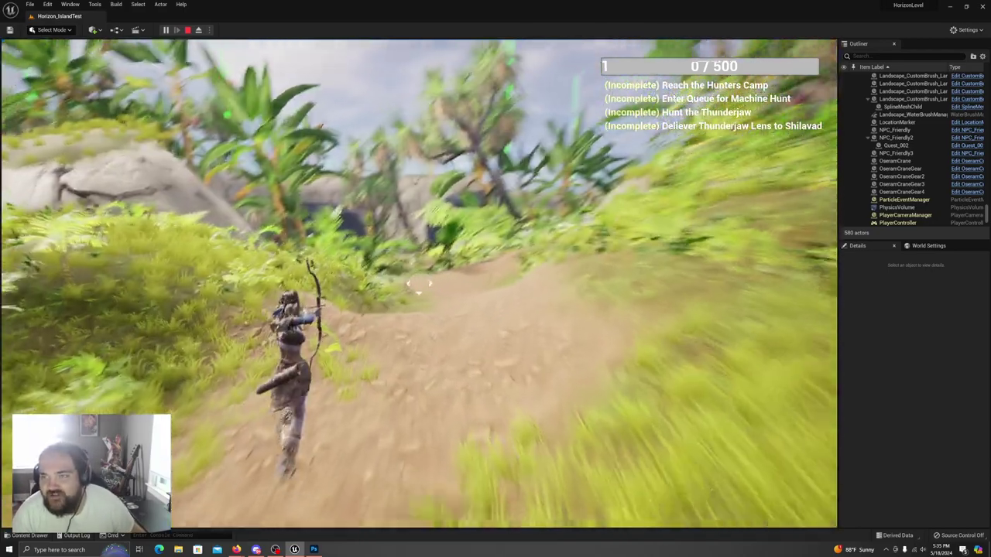
{"action": "key", "text": "w"}
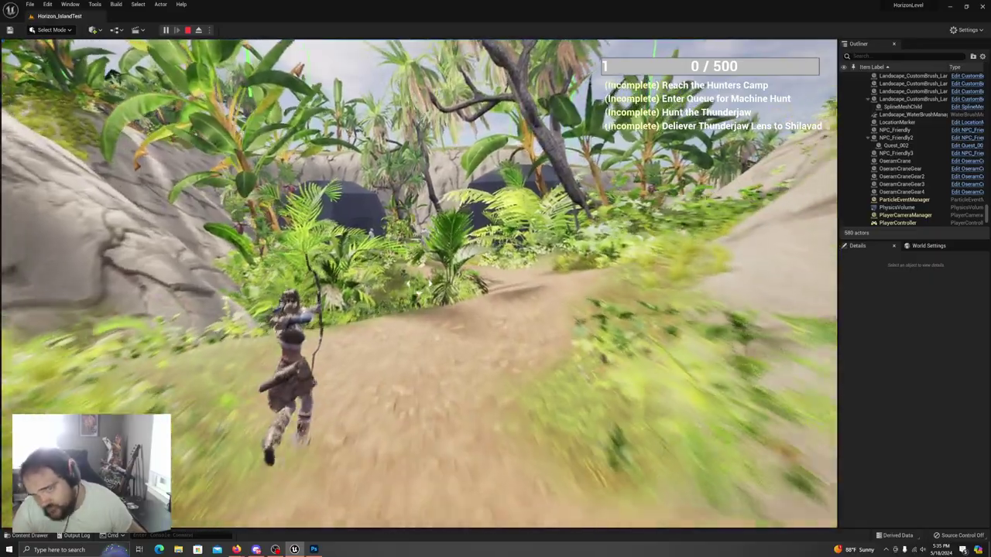
{"action": "key", "text": "w"}
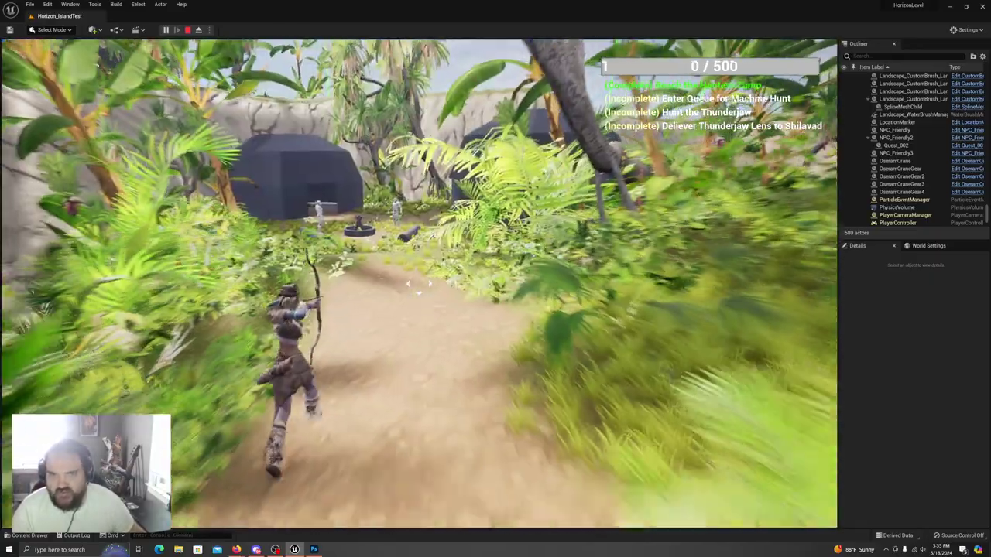
- Approach the NPC beside the camp's fire pit and interact to enter the queue for the machine hunt
{"action": "key", "text": "w"}
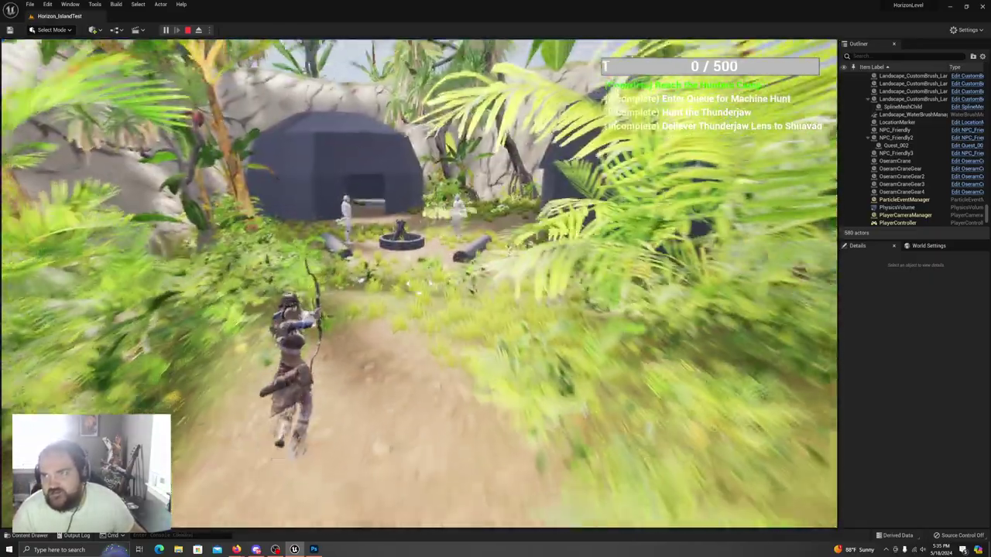
{"action": "key", "text": "w"}
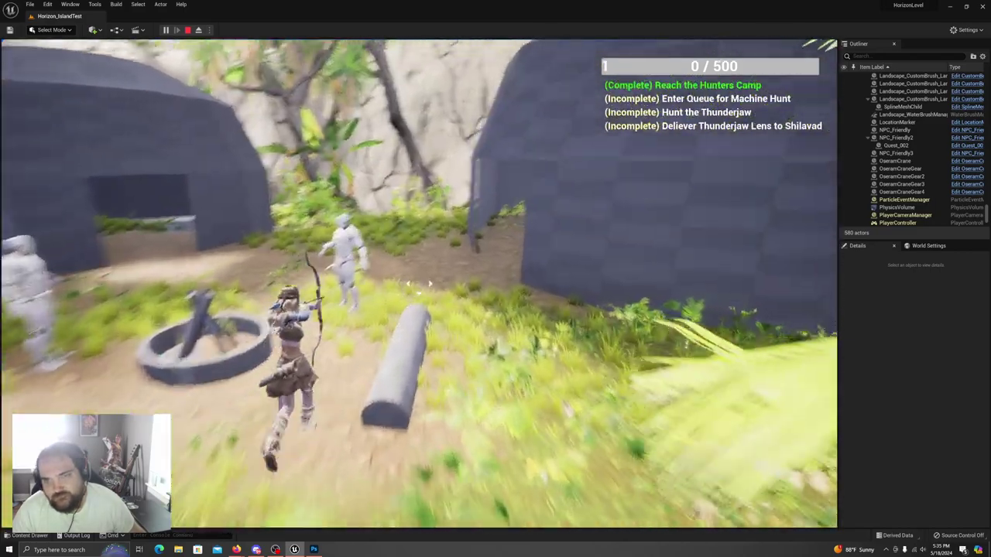
{"action": "key", "text": "w"}
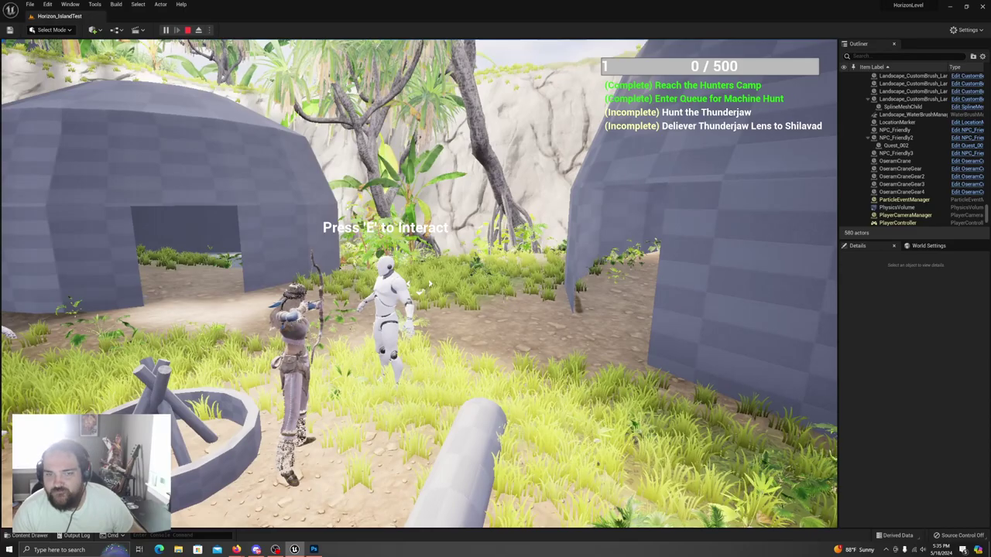
- Run across the open grassland to the Thunderjaw marked by the yellow beam
{"action": "key", "text": "w"}
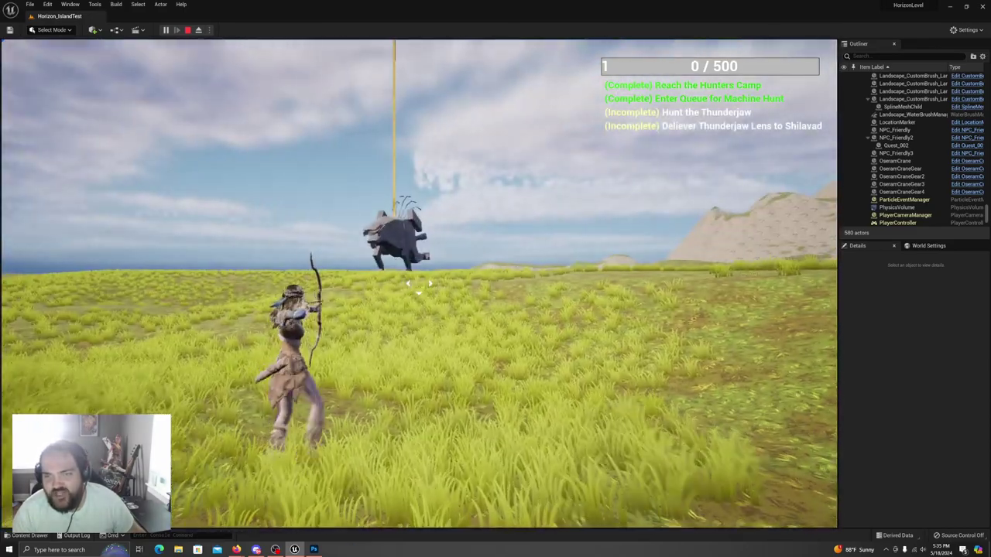
{"action": "key", "text": "w"}
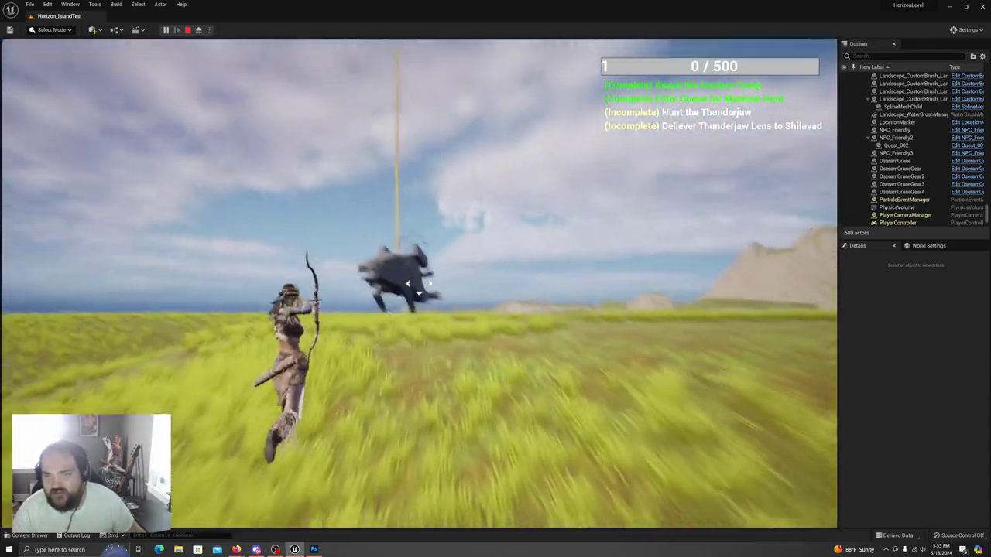
{"action": "key", "text": "w"}
{"action": "key", "text": "w"}
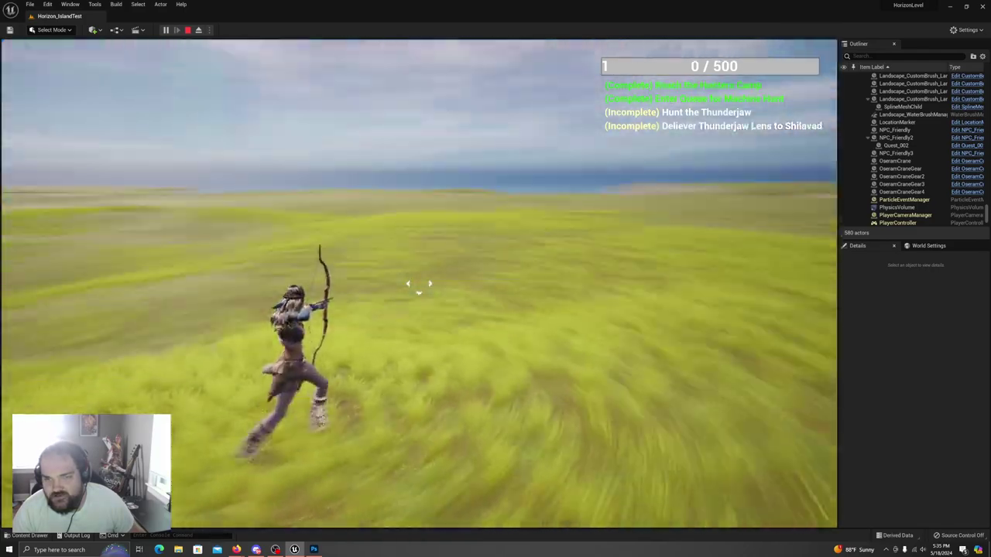
{"action": "key", "text": "w"}
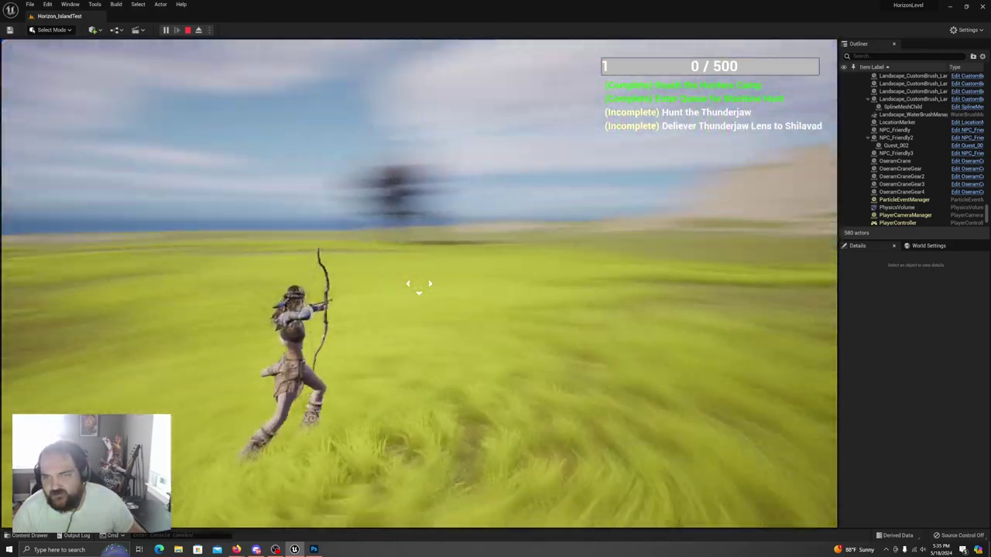
{"action": "key", "text": "w"}
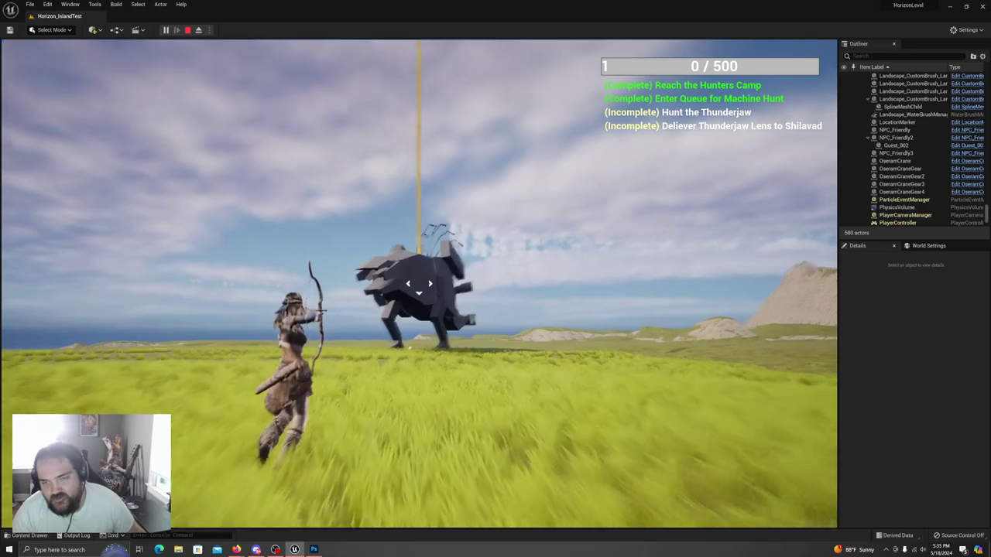
- Shoot down the Thunderjaw with the bow and pick up the white lens it drops
{"action": "key", "text": "w"}
{"action": "left_click", "coordinate": [419, 284]}
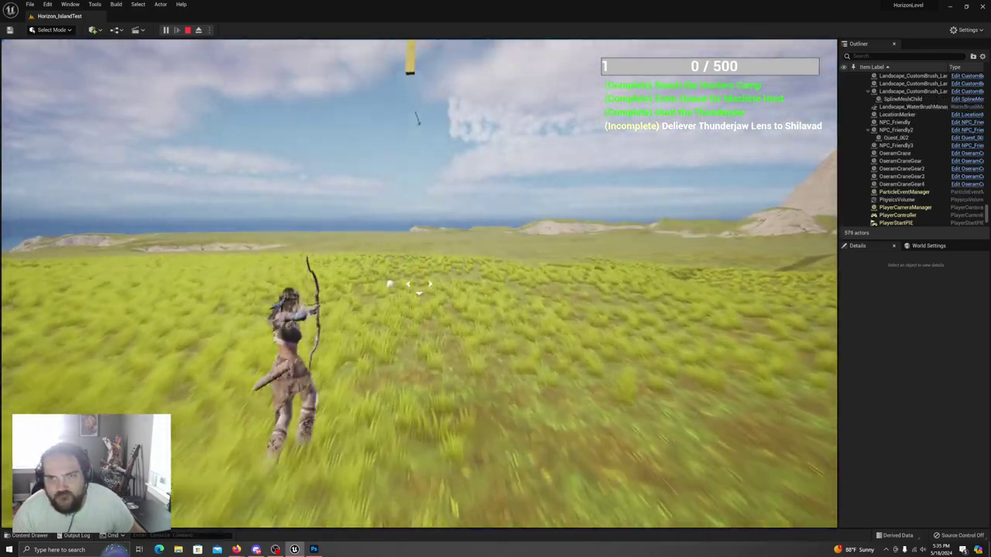
{"action": "key", "text": "w"}
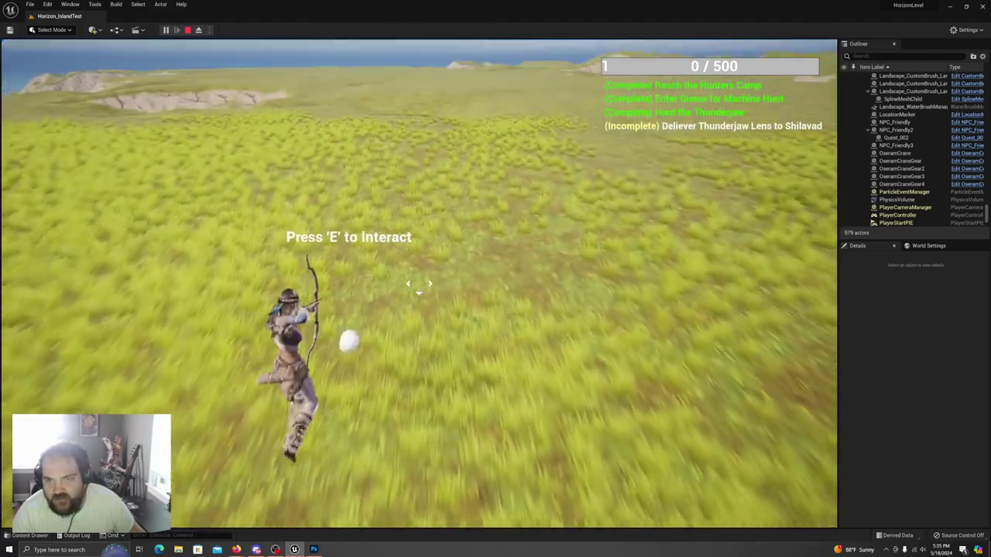
{"action": "key", "text": "e"}
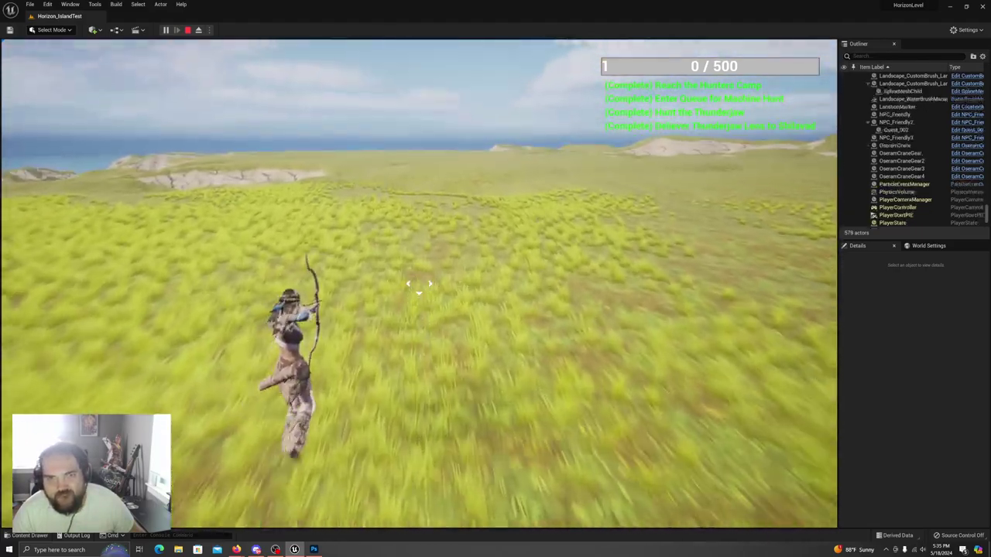
- Run across the open grassland past the rocky hollows with the quest objectives complete, and end the playtest
{"action": "key", "text": "w"}
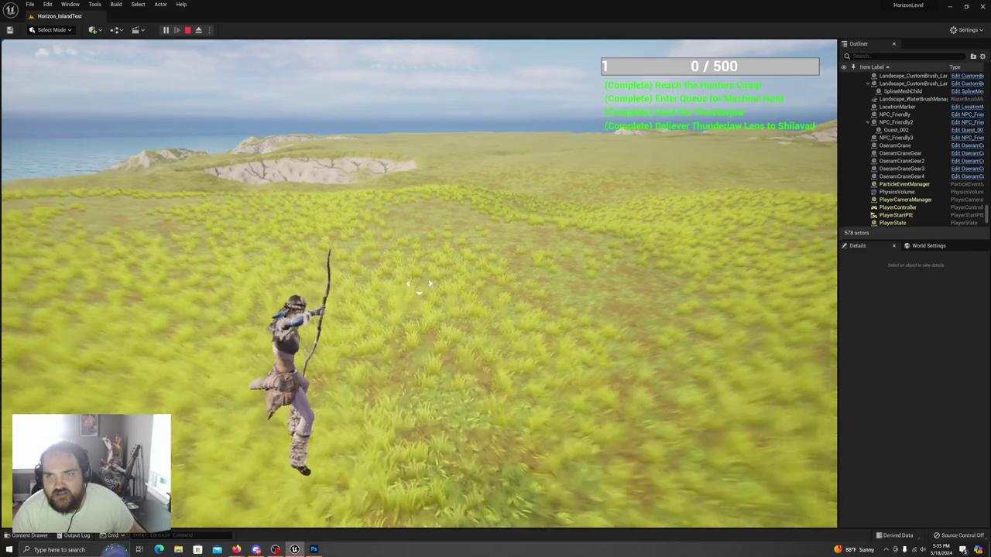
{"action": "key", "text": "w"}
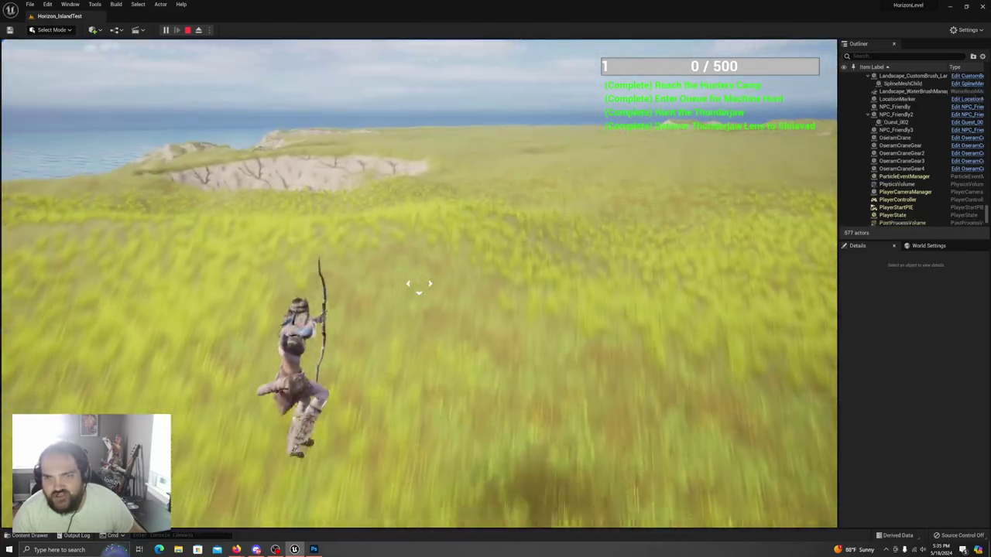
{"action": "key", "text": "w"}
{"action": "key", "text": "w"}
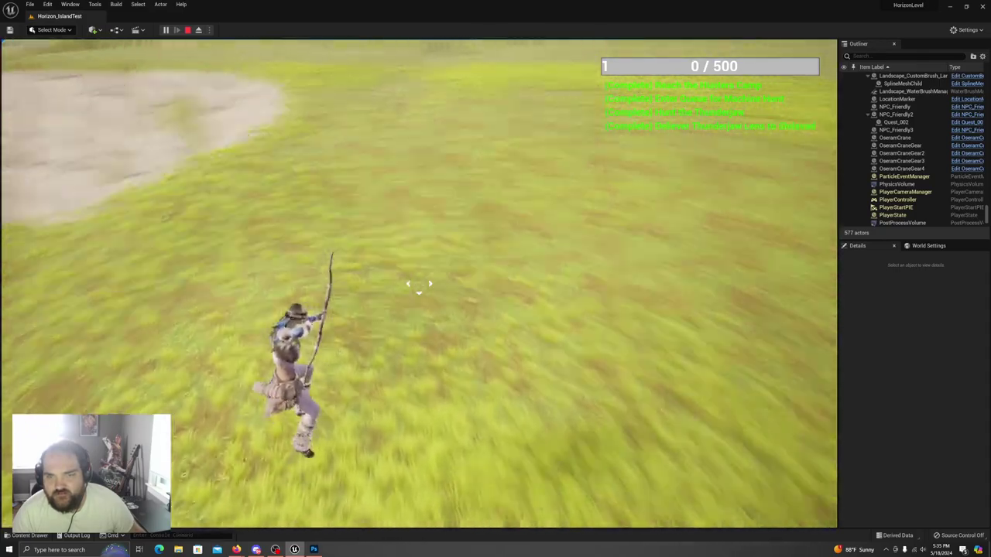
{"action": "key", "text": "w"}
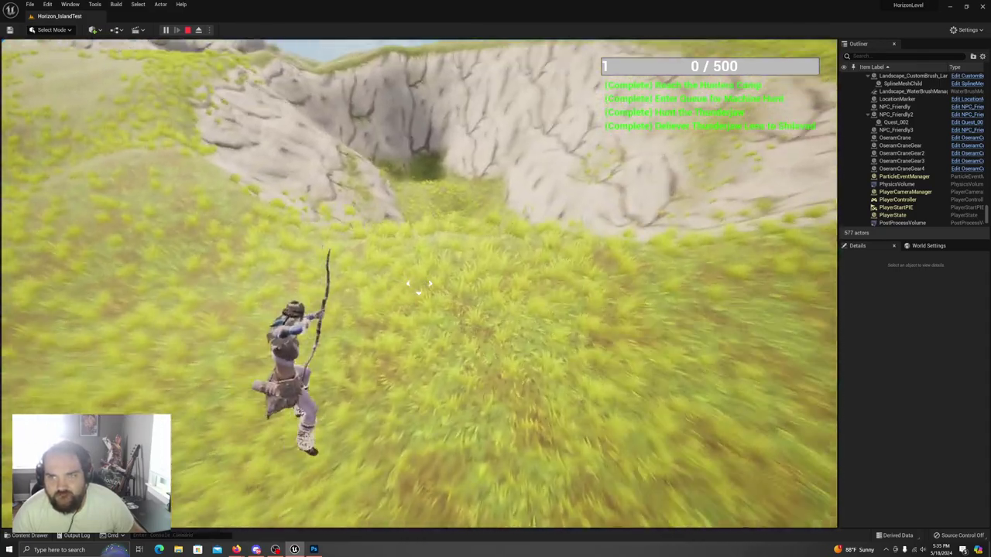
{"action": "key", "text": "w"}
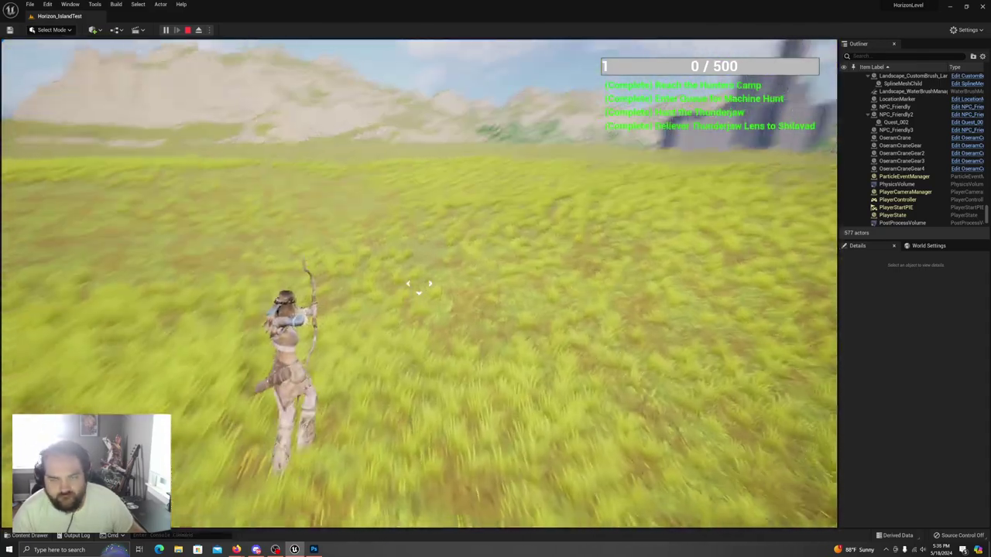
{"action": "key", "text": "Escape"}
- Select Teleporter2 in the open grassland and reposition it so it sits on the grass surface
{"action": "key", "text": "f"}
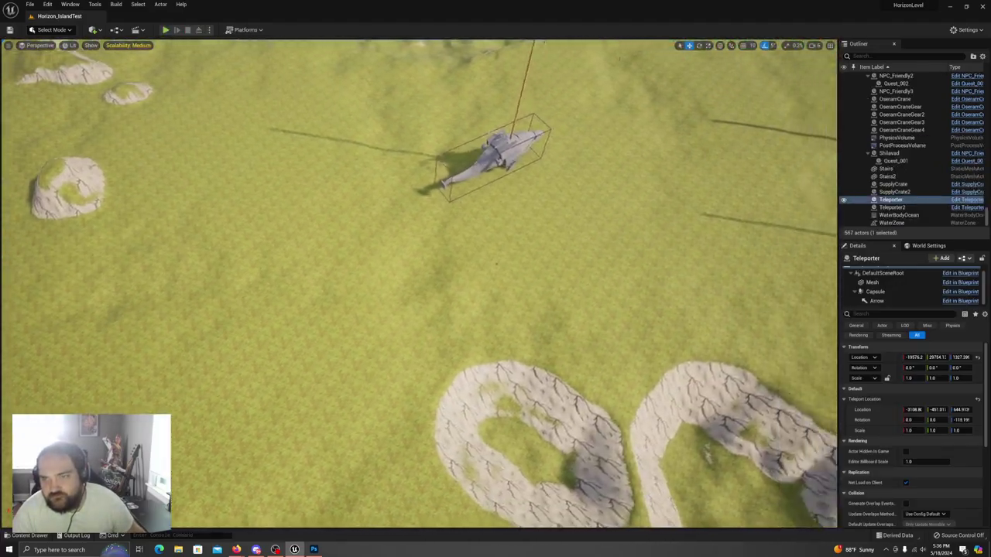
{"action": "key", "text": "w"}
{"action": "right_click_drag", "start_coordinate": [471, 353], "coordinate": [467, 336]}
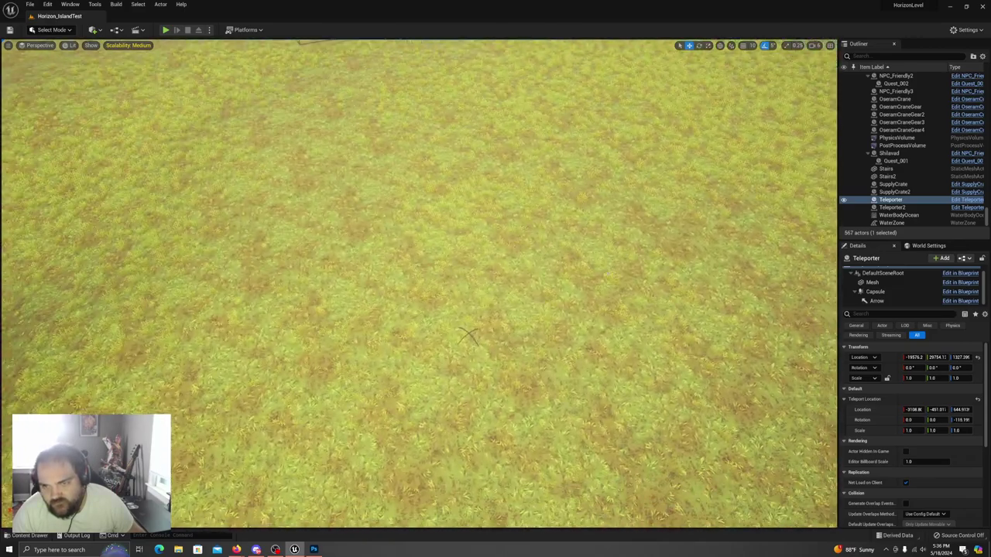
{"action": "left_click", "coordinate": [468, 337]}
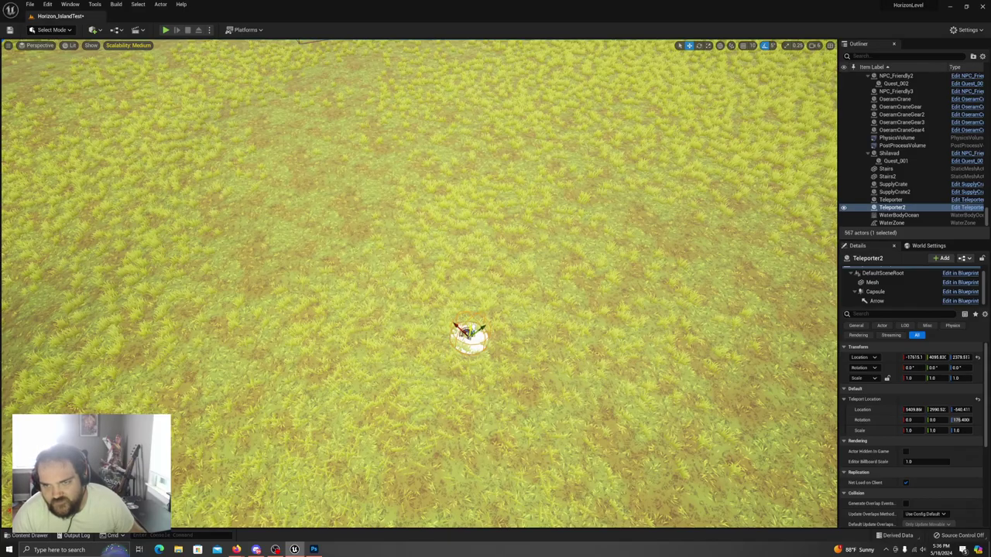
- Inspect the Thunderjaw and surrounding grassland, and save all changes to the project
{"action": "right_click_drag", "start_coordinate": [471, 331], "coordinate": [548, 331]}
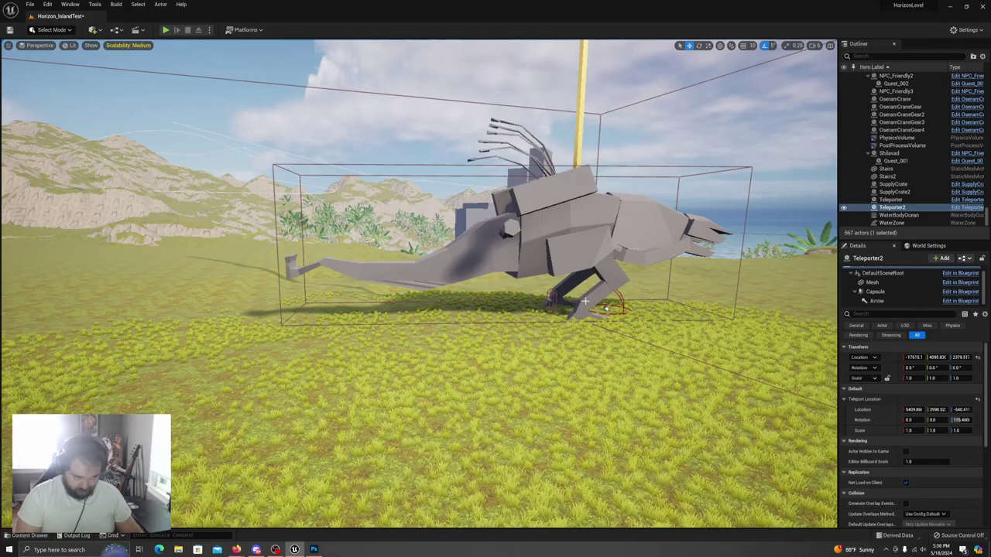
{"action": "right_click_drag", "start_coordinate": [621, 307], "coordinate": [825, 375]}
{"action": "key", "text": "e"}
{"action": "right_click_drag", "start_coordinate": [414, 306], "coordinate": [388, 307]}
{"action": "key", "text": "s"}
{"action": "left_click", "coordinate": [554, 175]}
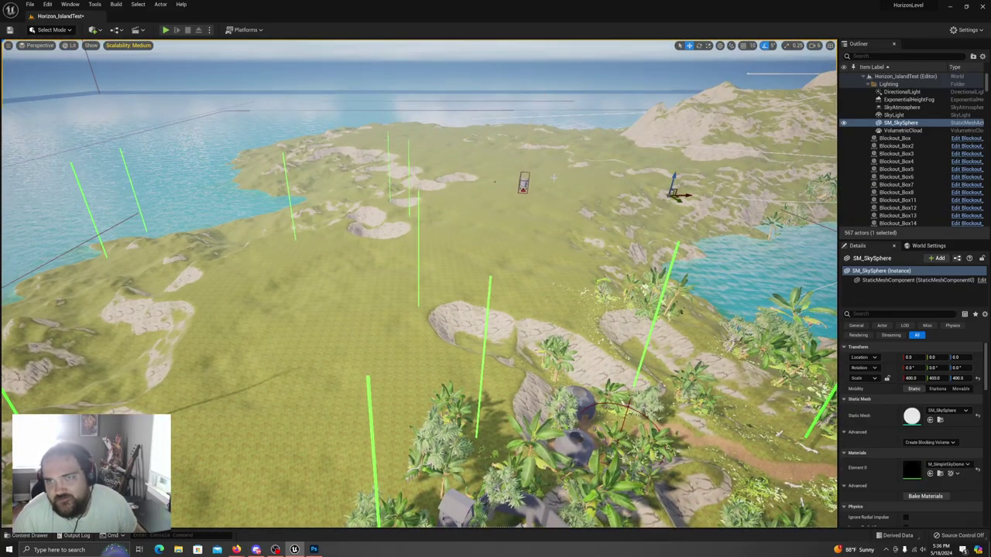
{"action": "left_click", "coordinate": [31, 4]}
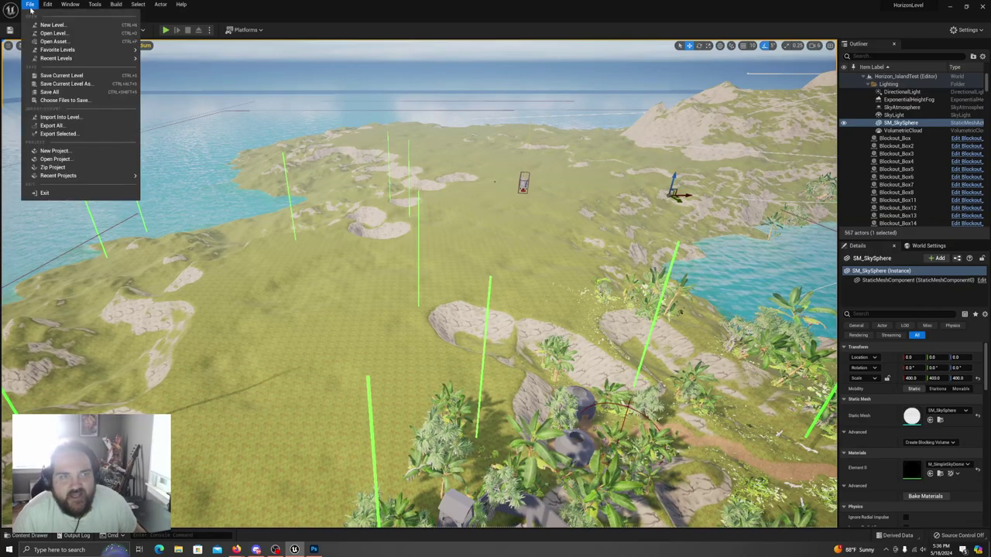
{"action": "left_click", "coordinate": [65, 92]}
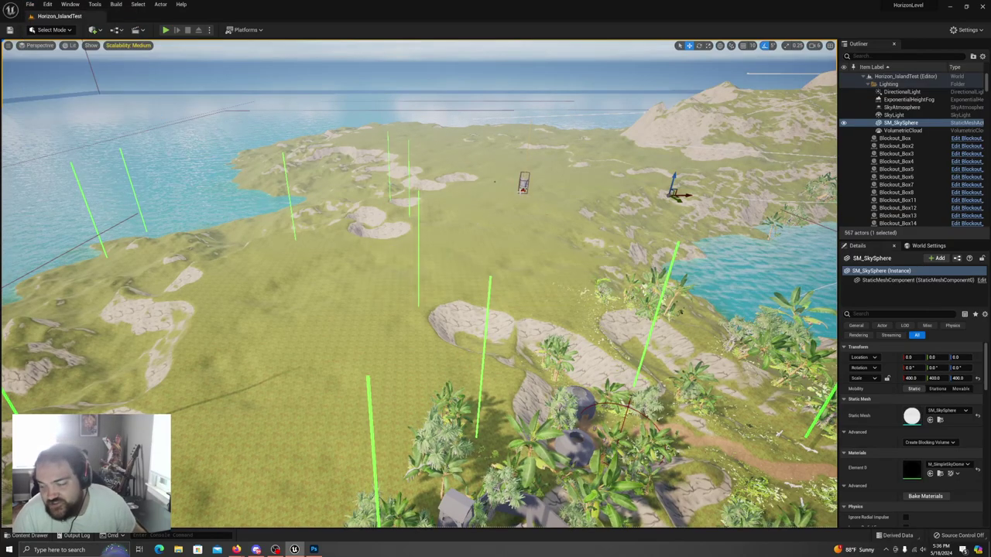
- Select the grouped blockout pieces of the watchtower standing at the walled camp in the jungle
{"action": "key", "text": "w"}
{"action": "right_click_drag", "start_coordinate": [495, 263], "coordinate": [577, 238]}
{"action": "key", "text": "w"}
{"action": "key", "text": "w"}
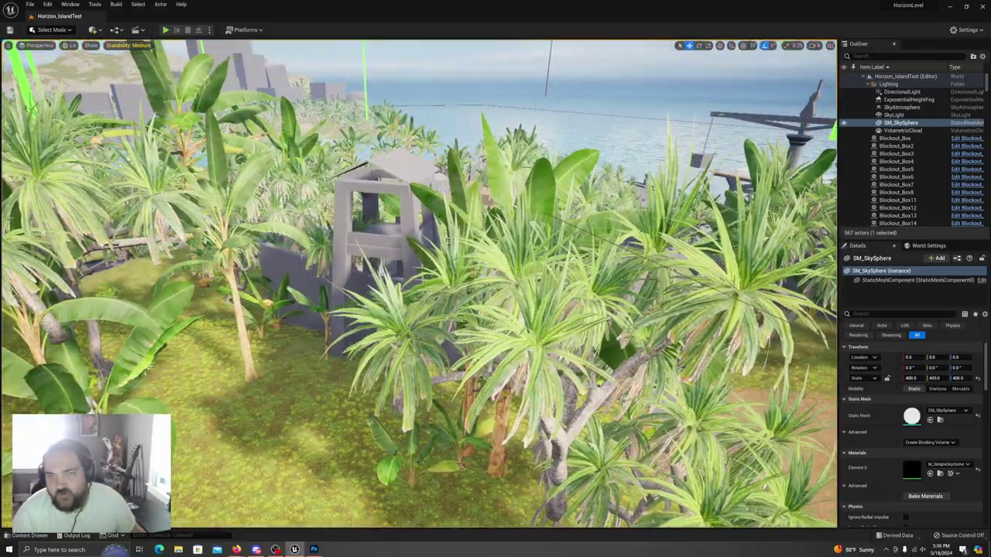
{"action": "left_click", "coordinate": [385, 239]}
{"action": "key", "text": "f"}
{"action": "right_click_drag", "start_coordinate": [385, 239], "coordinate": [409, 236]}
{"action": "key", "text": "e"}
{"action": "key", "text": "s"}
{"action": "key", "text": "w"}
{"action": "left_click", "coordinate": [390, 251]}
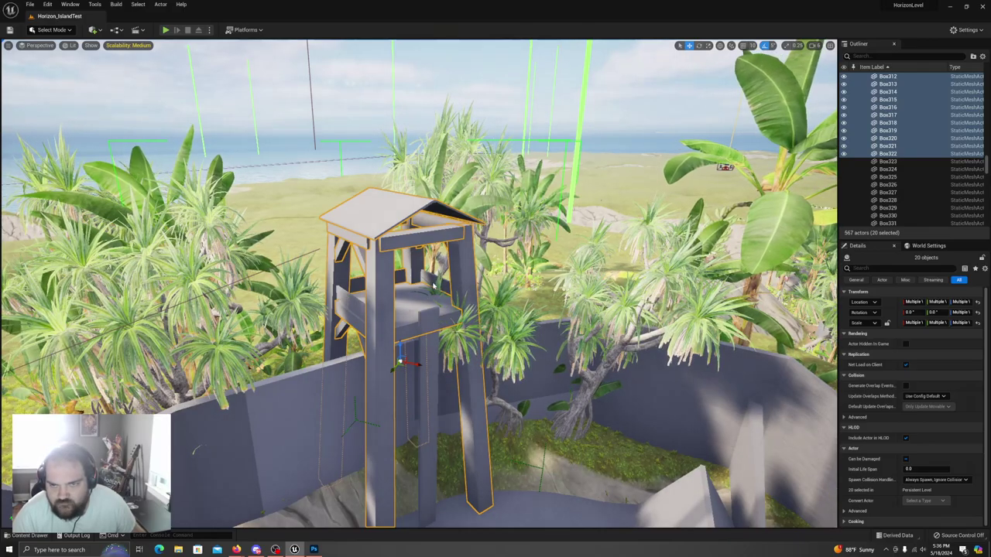
- Add the watchtower's ungrouped pieces to the selection and regroup all of its parts into a single group
{"action": "left_click", "coordinate": [380, 302], "text": "ctrl"}
{"action": "left_click", "coordinate": [356, 310], "text": "ctrl"}
{"action": "right_click_drag", "start_coordinate": [356, 311], "coordinate": [557, 322]}
{"action": "key", "text": "d"}
{"action": "key", "text": "a"}
{"action": "left_click", "coordinate": [459, 316], "text": "ctrl"}
{"action": "key", "text": "w"}
{"action": "key", "text": "s"}
{"action": "key", "text": "d"}
{"action": "key", "text": "a"}
{"action": "right_click_drag", "start_coordinate": [480, 318], "coordinate": [476, 317]}
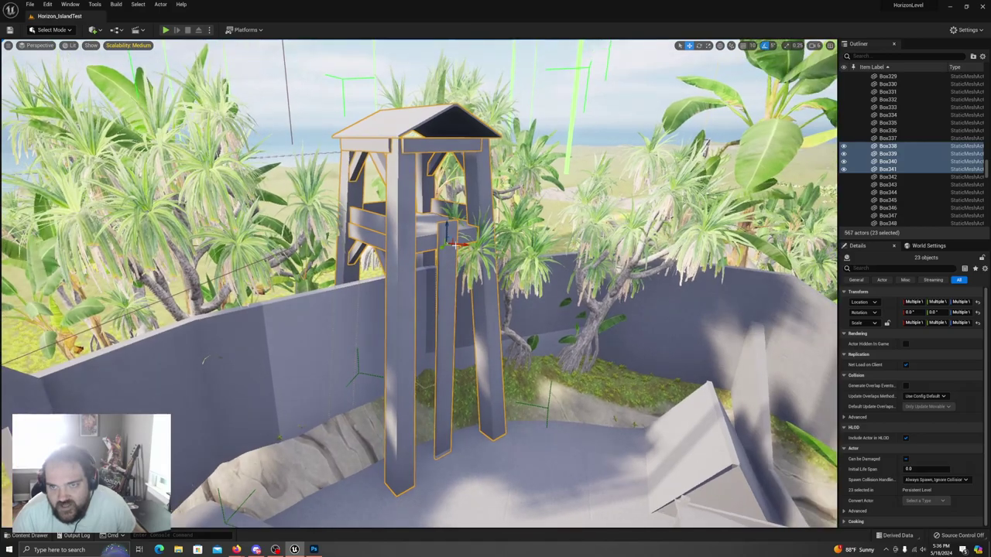
{"action": "right_click", "coordinate": [891, 153]}
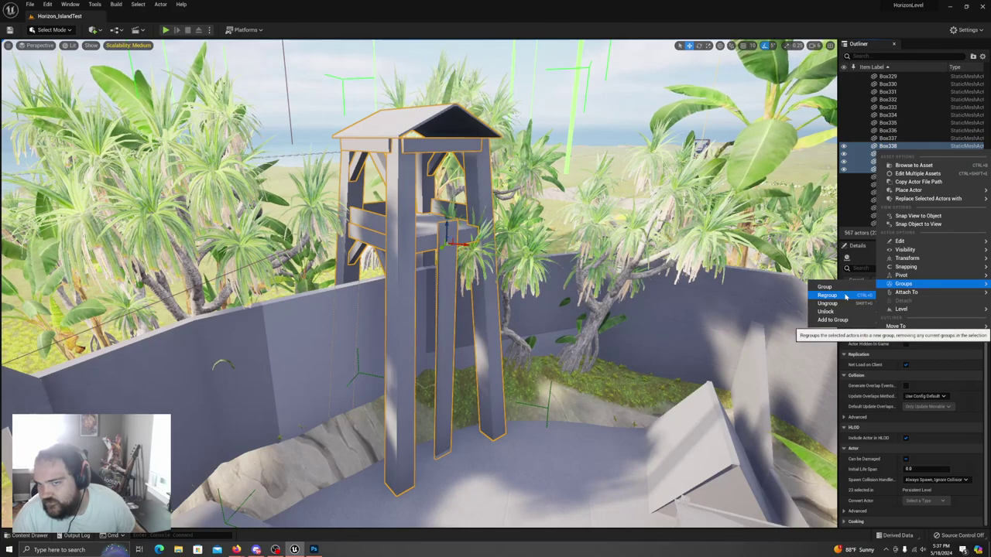
{"action": "left_click", "coordinate": [846, 297]}
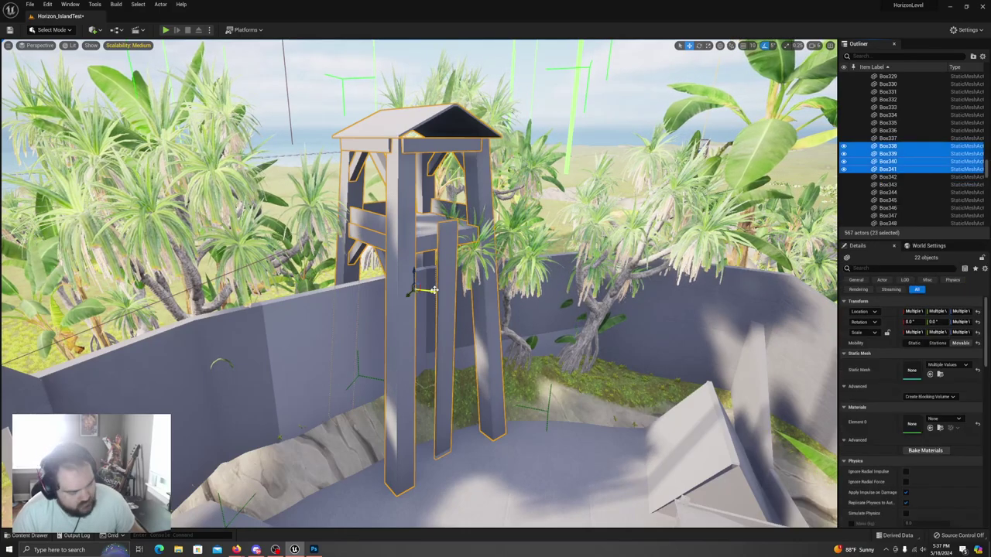
- Duplicate the watchtower, place the copy in the grassland at the end of the rocky ravine, and rotate it about 60 degrees
{"action": "key", "text": "ctrl+d"}
{"action": "left_click_drag", "start_coordinate": [412, 294], "coordinate": [590, 197]}
{"action": "right_click_drag", "start_coordinate": [589, 198], "coordinate": [590, 314]}
{"action": "left_click_drag", "start_coordinate": [501, 422], "coordinate": [475, 198]}
{"action": "key", "text": "e"}
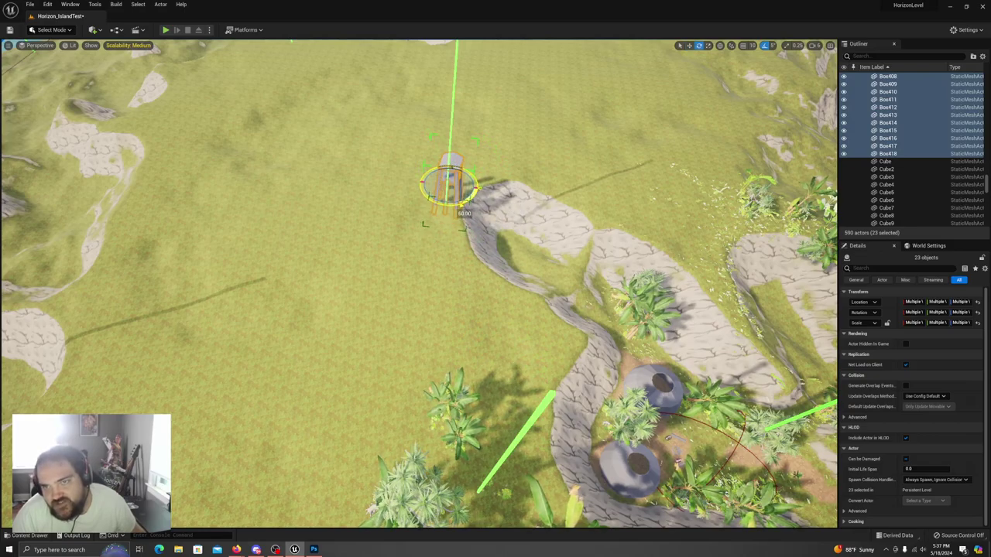
- Raise the duplicated watchtower until its legs rest on the grass beside the cliff edge
{"action": "key", "text": "w"}
{"action": "right_click_drag", "start_coordinate": [466, 206], "coordinate": [472, 85]}
{"action": "right_click_drag", "start_coordinate": [580, 348], "coordinate": [569, 265]}
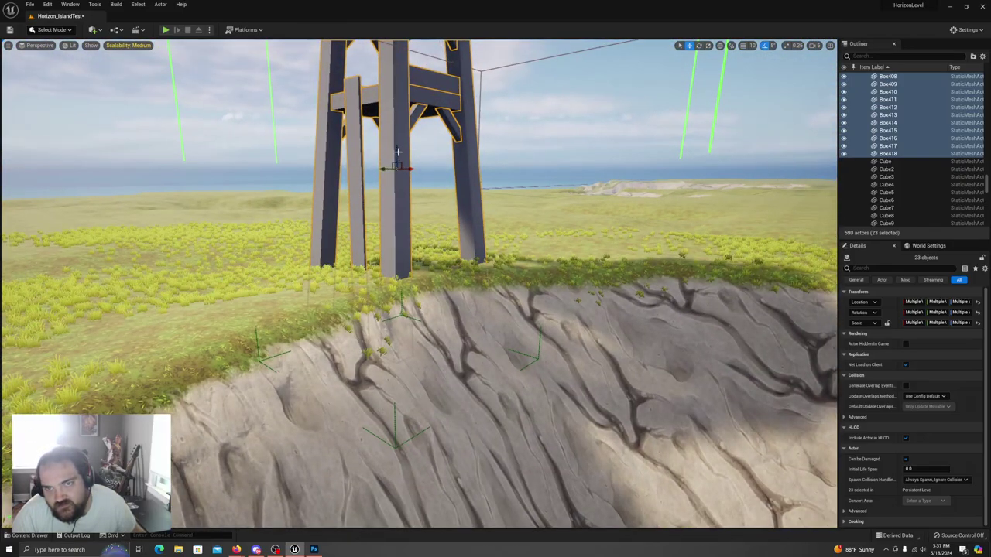
{"action": "left_click_drag", "start_coordinate": [399, 141], "coordinate": [400, 86]}
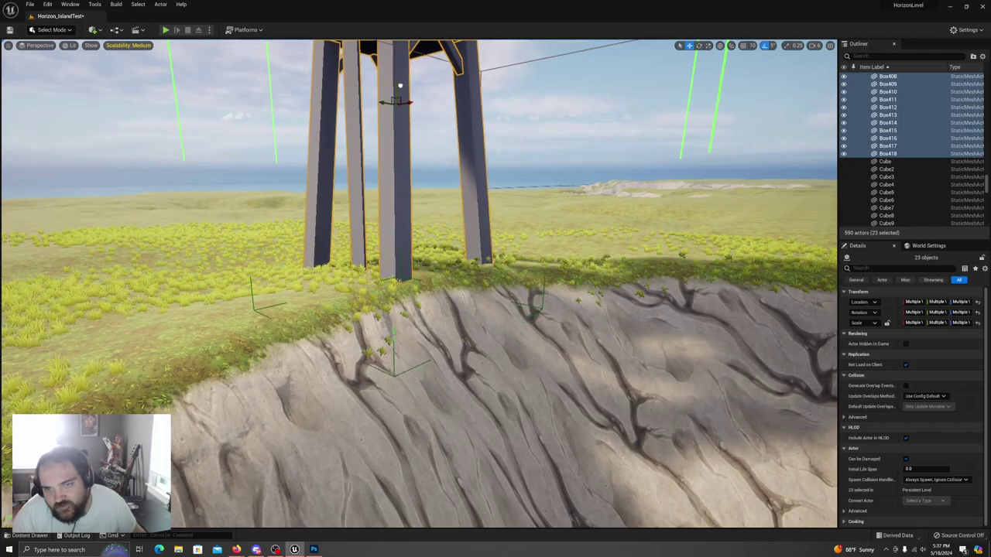
{"action": "right_click_drag", "start_coordinate": [476, 89], "coordinate": [475, 89]}
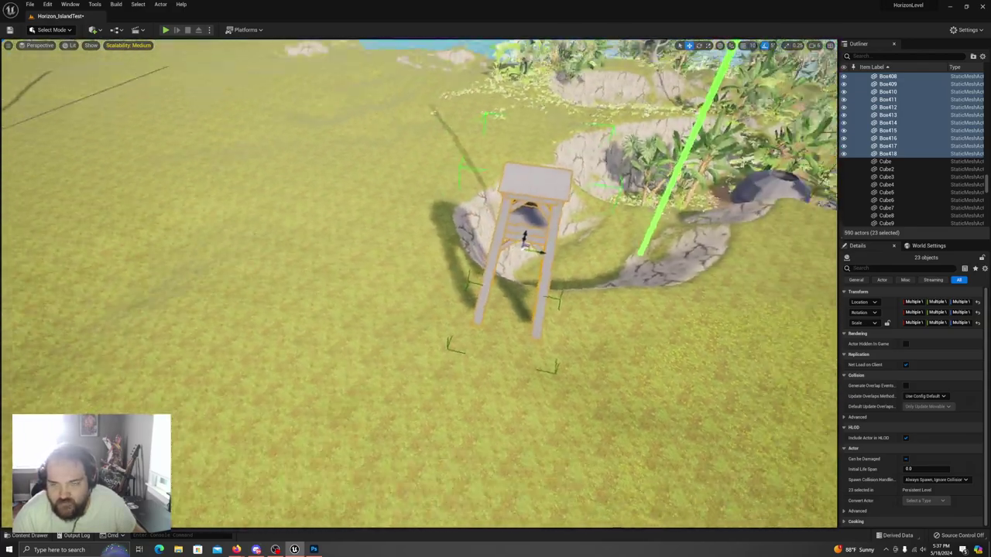
- Survey the terrain between the new watchtower and the walled camp, switch to Modeling mode, and start the Create Cylinder tool
{"action": "right_click_drag", "start_coordinate": [418, 284], "coordinate": [604, 241]}
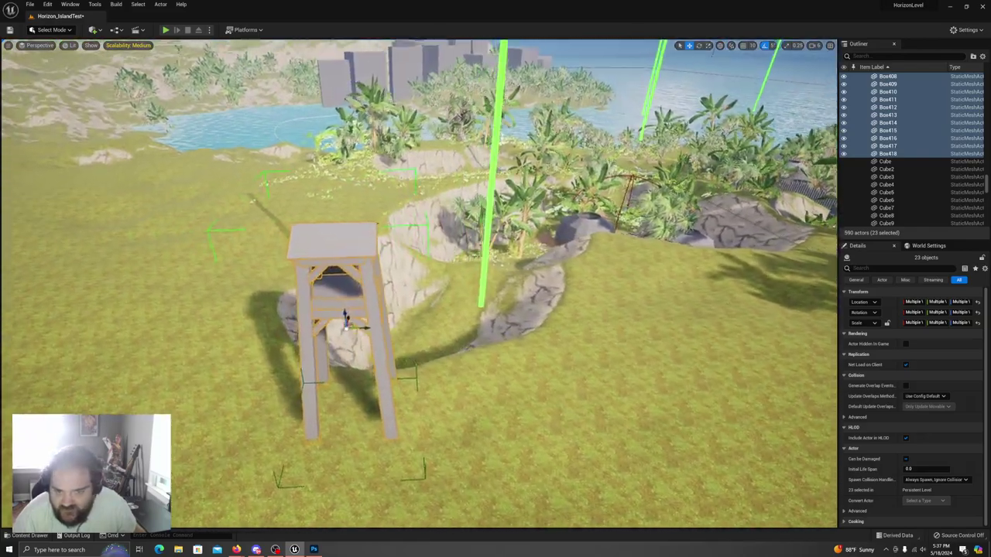
{"action": "key", "text": "w"}
{"action": "right_click_drag", "start_coordinate": [418, 283], "coordinate": [340, 298]}
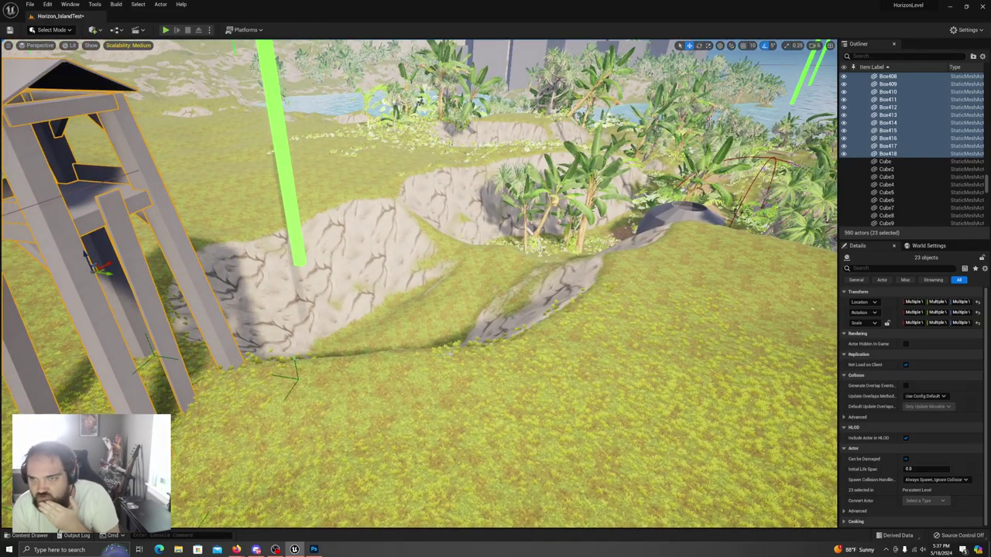
{"action": "mouse_move", "coordinate": [441, 361]}
{"action": "right_mouse_down"}
{"action": "mouse_move", "coordinate": [409, 360]}
{"action": "mouse_move", "coordinate": [441, 349]}
{"action": "right_mouse_up"}
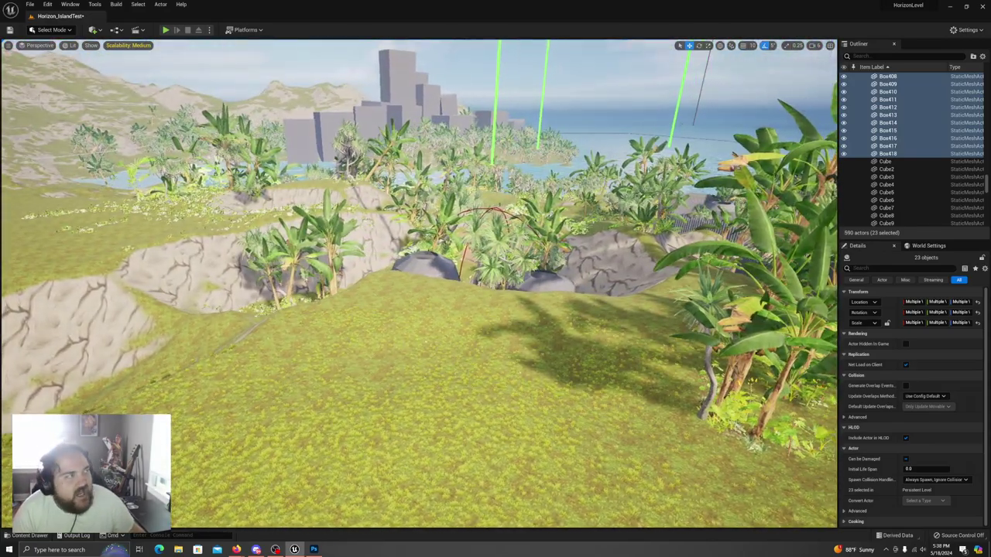
{"action": "right_click_drag", "start_coordinate": [502, 368], "coordinate": [561, 408]}
{"action": "key", "text": "w"}
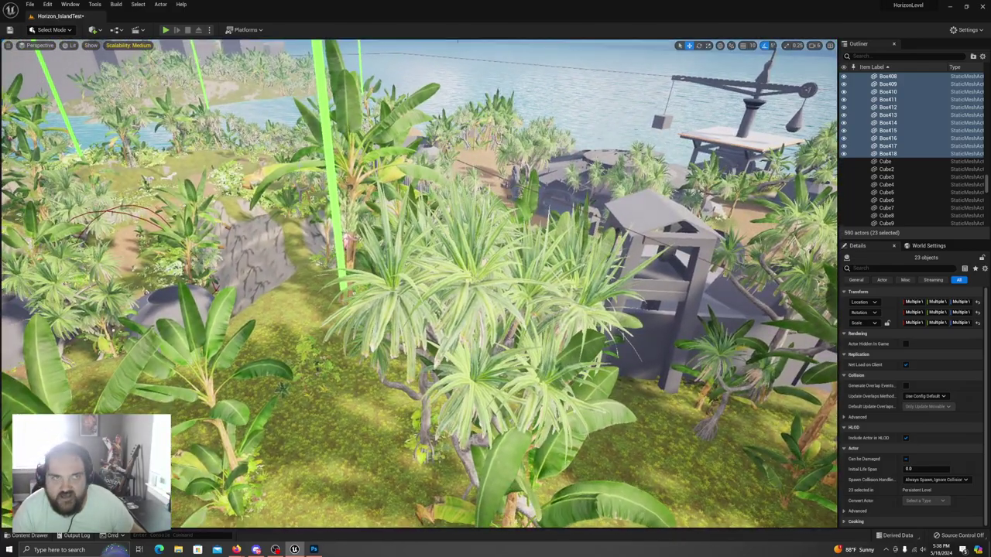
{"action": "left_click", "coordinate": [71, 31]}
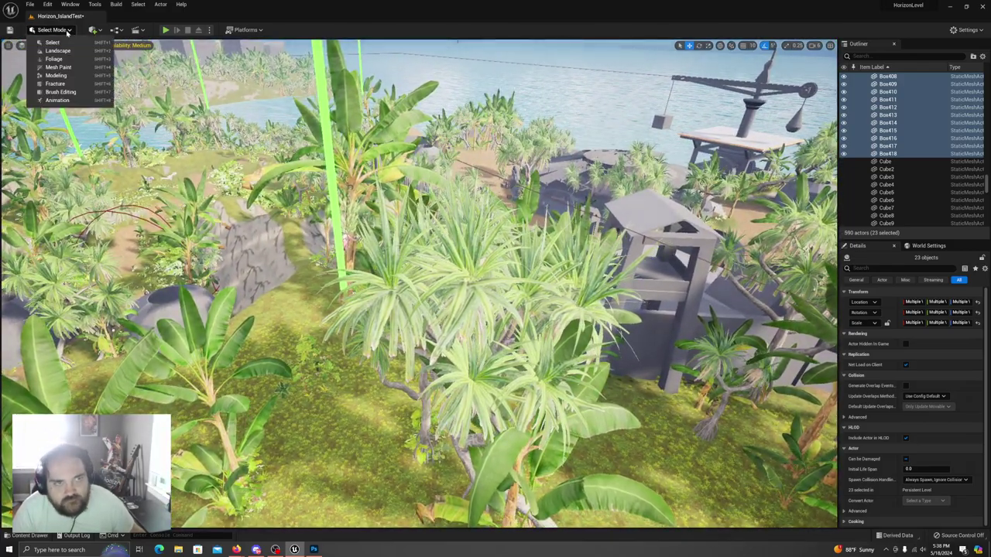
{"action": "left_click", "coordinate": [62, 75]}
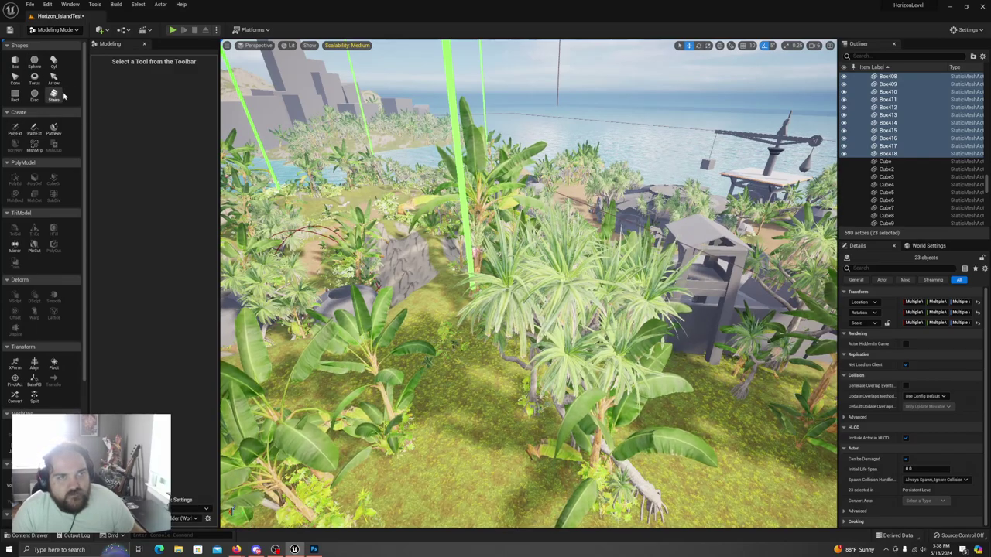
{"action": "left_click", "coordinate": [53, 62]}
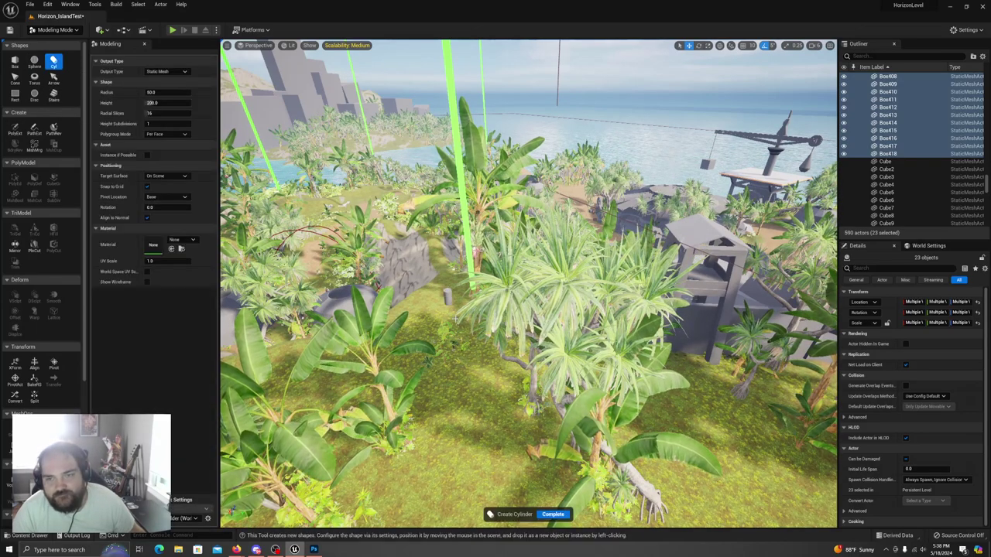
- Lower the camera speed to 4 and place a cylinder upright on top of the camp wall near the original watchtower
{"action": "key", "text": "w"}
{"action": "mouse_move", "coordinate": [729, 73]}
{"action": "right_mouse_down"}
{"action": "mouse_move", "coordinate": [697, 85]}
{"action": "mouse_move", "coordinate": [701, 66]}
{"action": "mouse_move", "coordinate": [729, 74]}
{"action": "right_mouse_up"}
{"action": "left_click", "coordinate": [813, 45]}
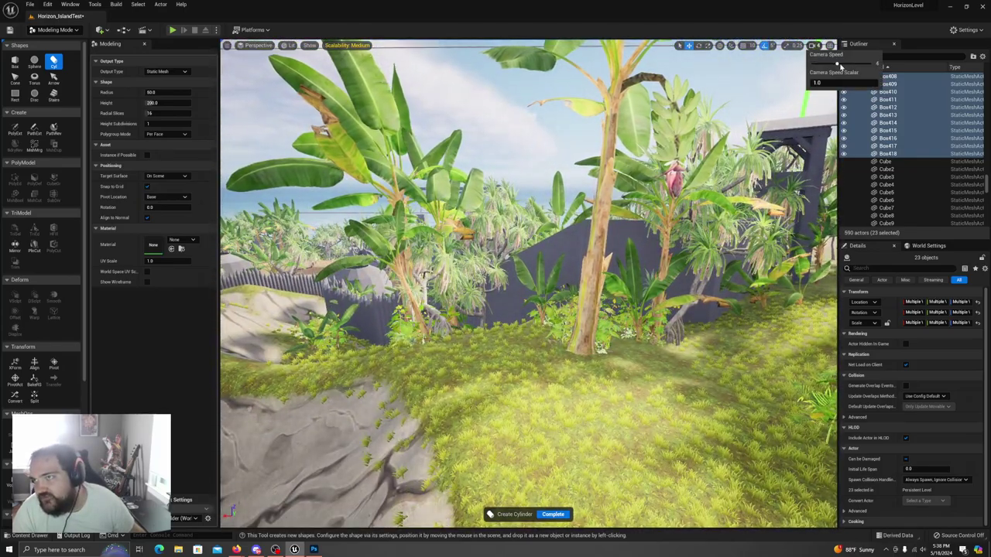
{"action": "left_click", "coordinate": [823, 49]}
{"action": "right_click_drag", "start_coordinate": [682, 100], "coordinate": [814, 83]}
{"action": "key", "text": "w"}
{"action": "right_click_drag", "start_coordinate": [546, 325], "coordinate": [547, 374]}
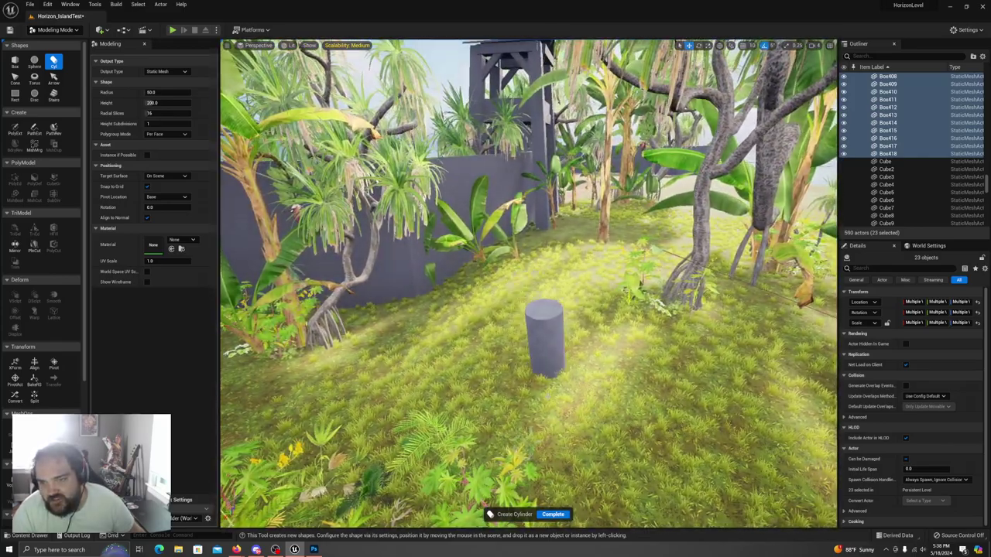
{"action": "right_click_drag", "start_coordinate": [536, 415], "coordinate": [458, 363]}
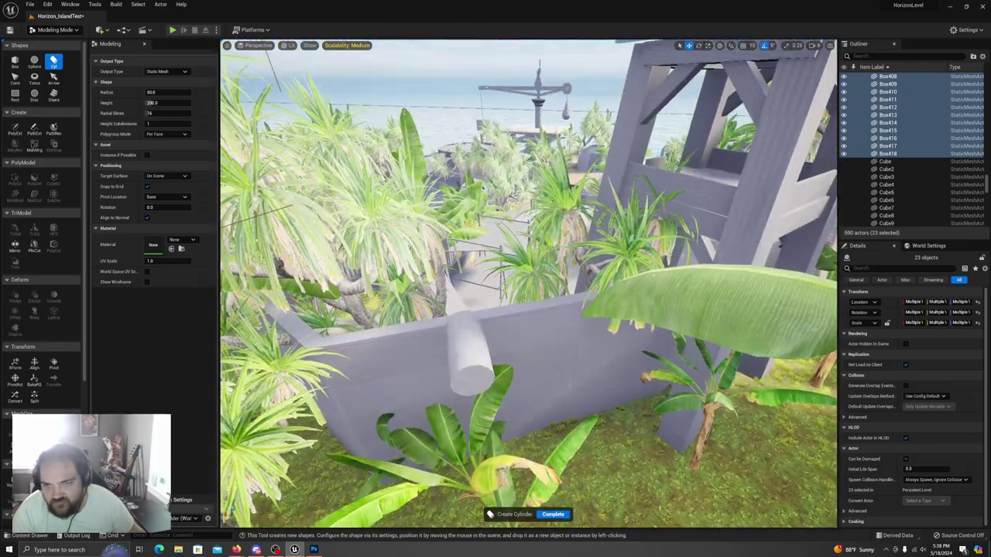
{"action": "left_click", "coordinate": [455, 320]}
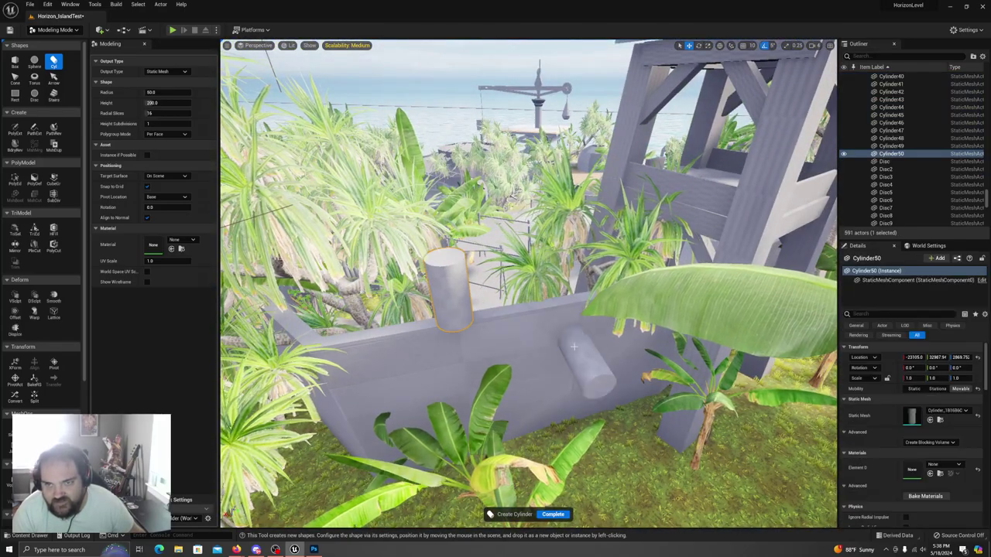
- Flatten the new cylinder into a thin disc by lowering its top face with PolyGroup Edit, and accept the edit
{"action": "right_click_drag", "start_coordinate": [641, 399], "coordinate": [620, 397]}
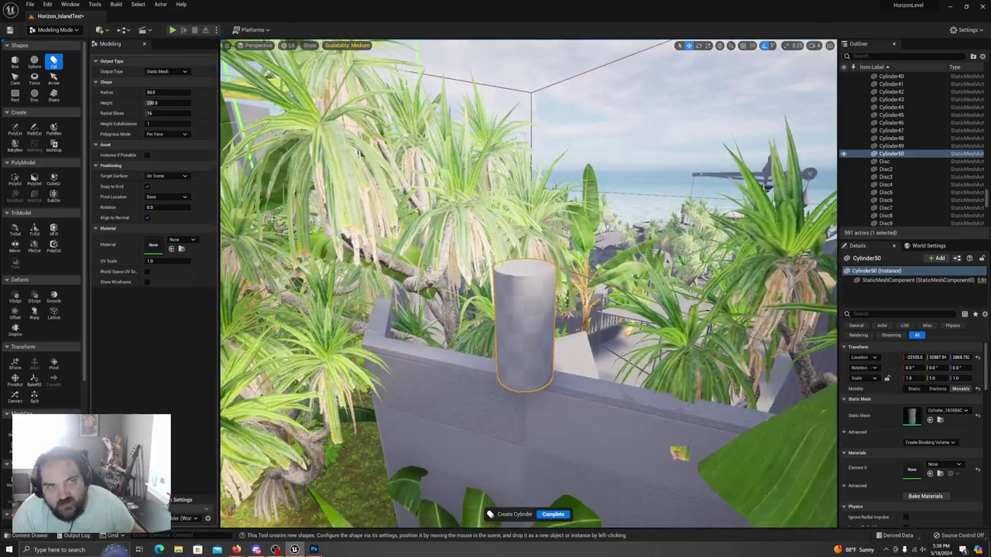
{"action": "left_click", "coordinate": [17, 179]}
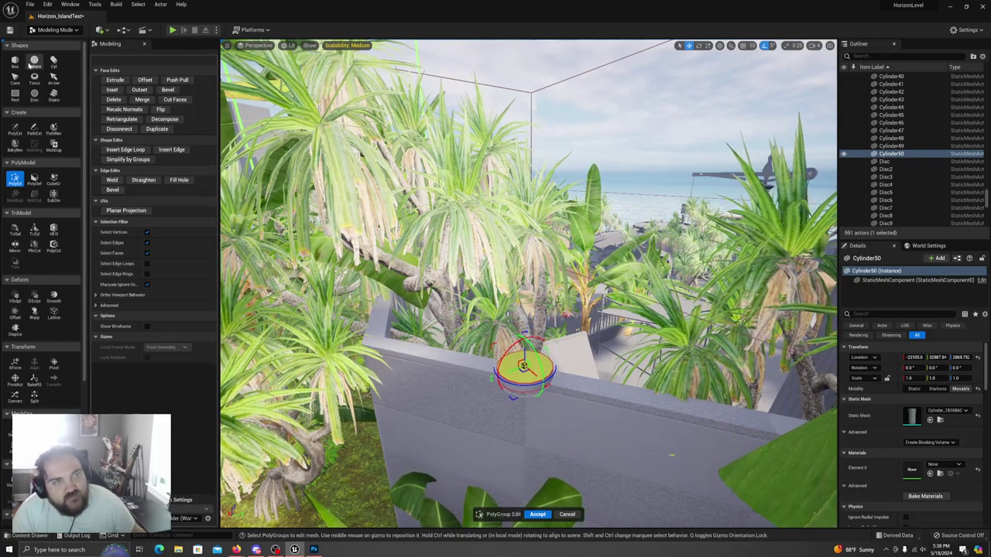
{"action": "left_click", "coordinate": [539, 514]}
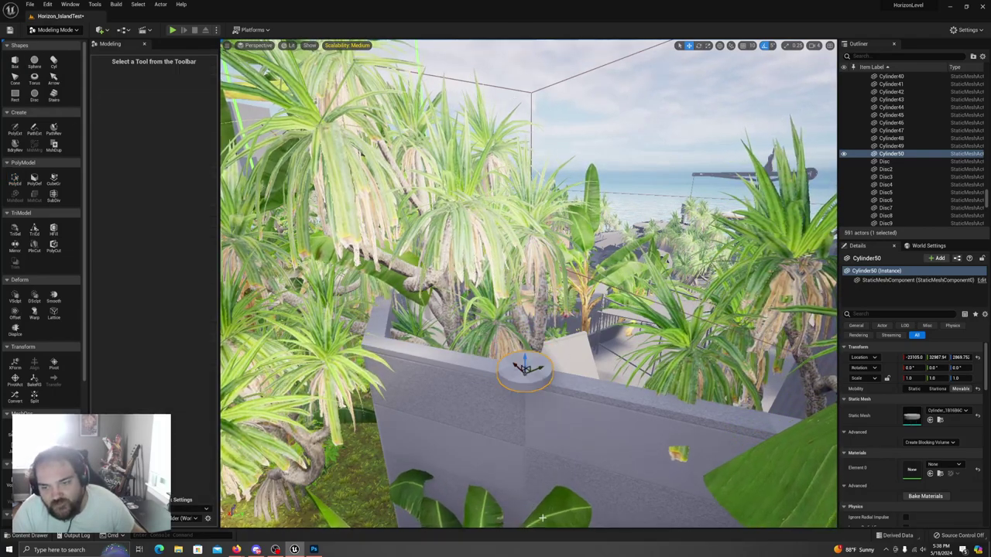
- Move the thin disc off the camp wall and out over the open grass clearing
{"action": "right_click_drag", "start_coordinate": [570, 375], "coordinate": [422, 418]}
{"action": "left_click_drag", "start_coordinate": [609, 381], "coordinate": [416, 250]}
{"action": "key", "text": "w"}
{"action": "right_click_drag", "start_coordinate": [416, 251], "coordinate": [342, 275]}
{"action": "key", "text": "s"}
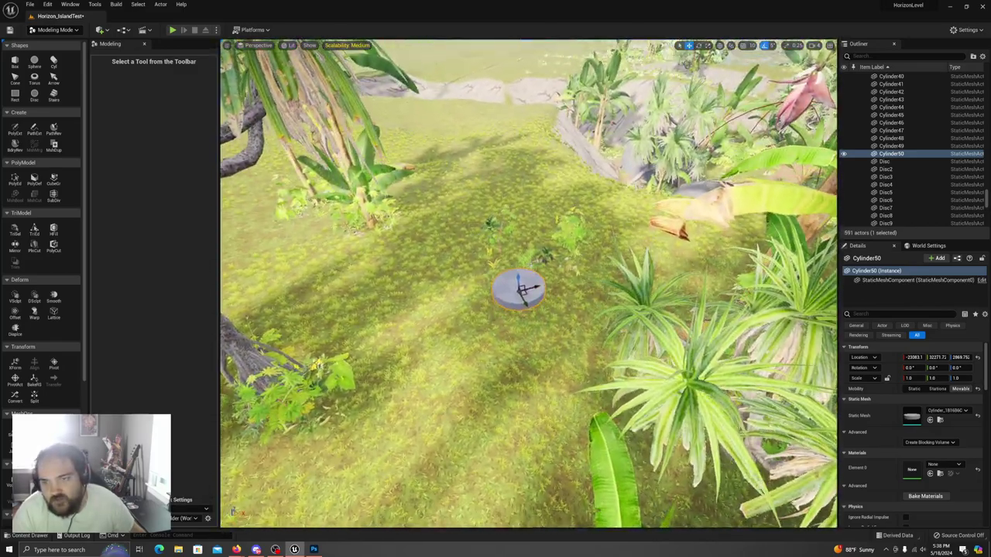
- Shift the disc farther across the clearing and lower it until it sits just above the grass outside the camp wall
{"action": "left_click_drag", "start_coordinate": [523, 292], "coordinate": [466, 216]}
{"action": "right_click_drag", "start_coordinate": [465, 217], "coordinate": [447, 133]}
{"action": "key", "text": "w"}
{"action": "right_click_drag", "start_coordinate": [415, 252], "coordinate": [417, 279]}
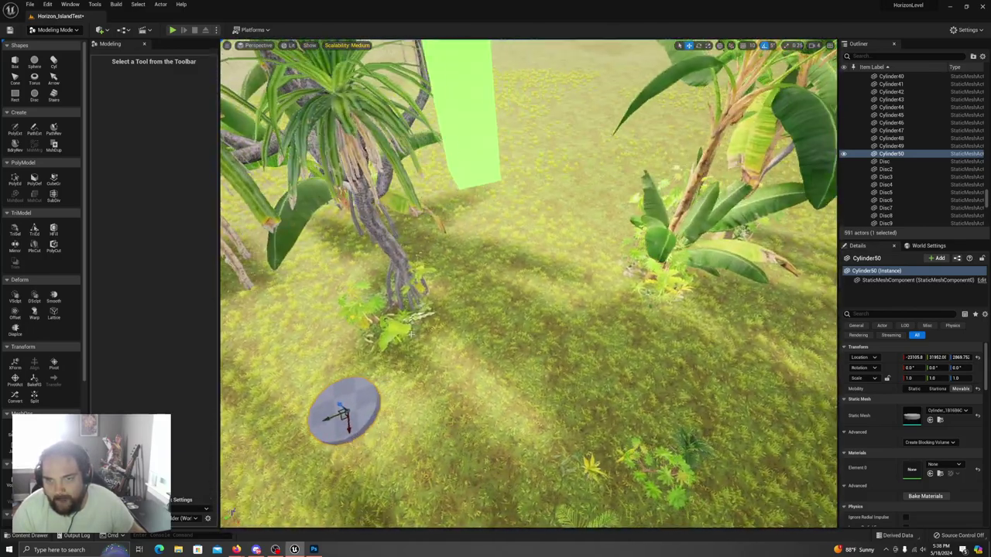
{"action": "left_click_drag", "start_coordinate": [486, 314], "coordinate": [500, 383]}
{"action": "key", "text": "w"}
{"action": "right_click_drag", "start_coordinate": [500, 383], "coordinate": [410, 299]}
{"action": "key", "text": "s"}
{"action": "key", "text": "d"}
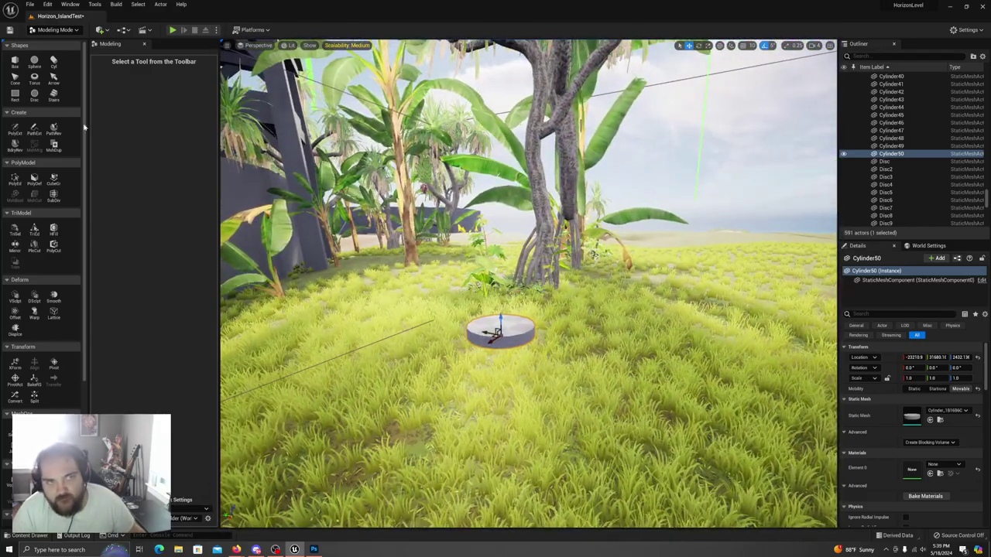
- Place a second cylinder on top of the disc, flatten it to a thin disc with PolyGroup Edit, and accept the edit
{"action": "left_click", "coordinate": [54, 60]}
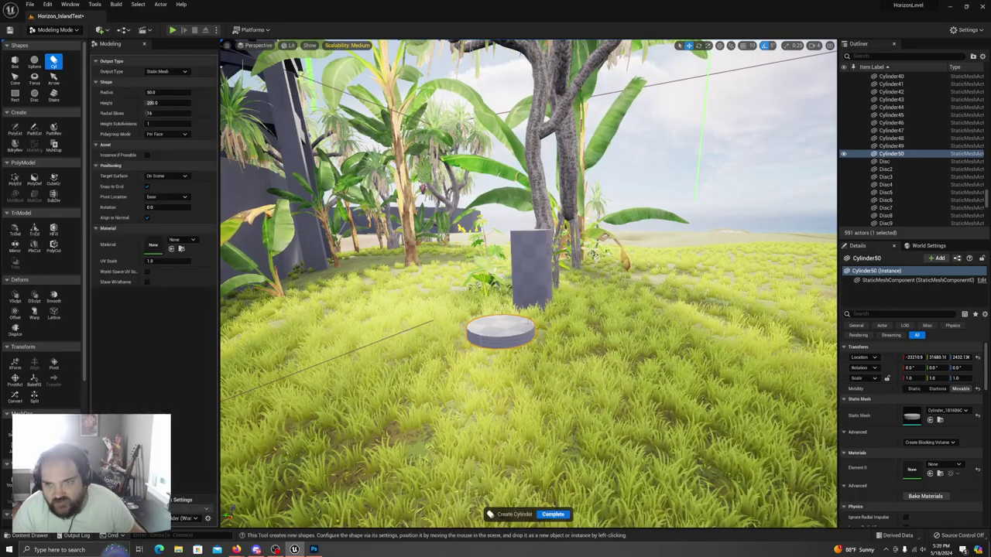
{"action": "left_click", "coordinate": [500, 324]}
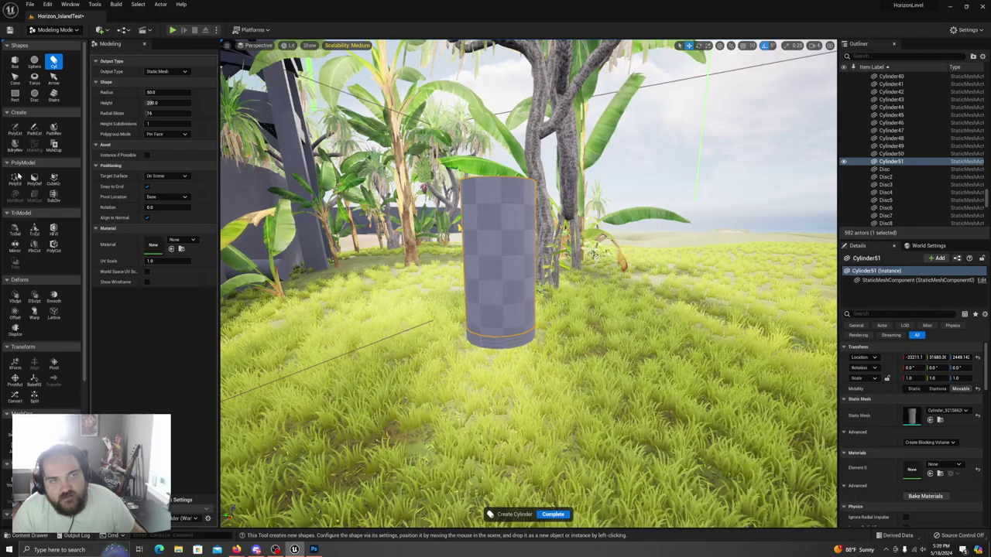
{"action": "left_click", "coordinate": [16, 178]}
{"action": "right_click_drag", "start_coordinate": [501, 250], "coordinate": [507, 287]}
{"action": "key", "text": "e"}
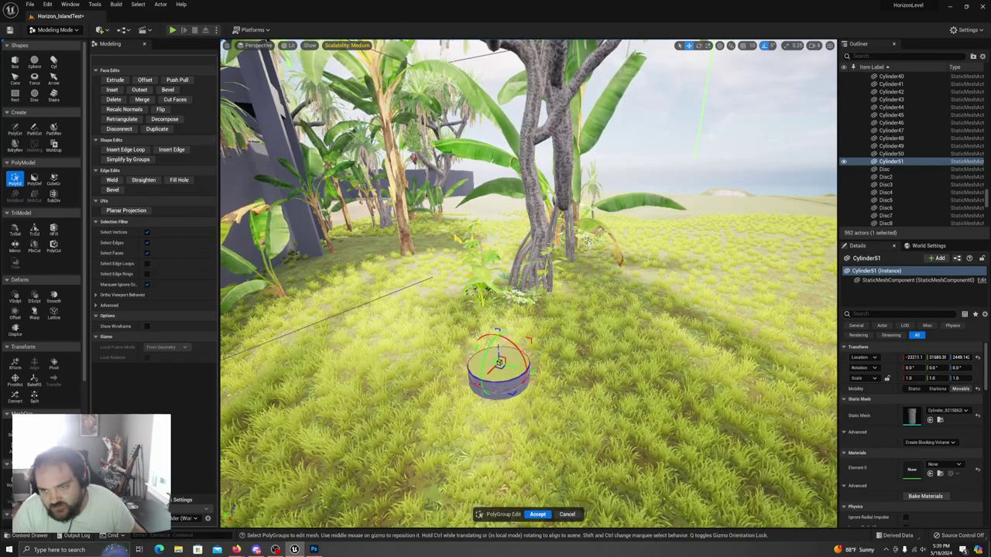
{"action": "mouse_move", "coordinate": [632, 364]}
{"action": "right_mouse_down"}
{"action": "mouse_move", "coordinate": [612, 357]}
{"action": "mouse_move", "coordinate": [627, 364]}
{"action": "right_mouse_up"}
{"action": "key", "text": "w"}
{"action": "key", "text": "s"}
{"action": "left_click", "coordinate": [537, 514]}
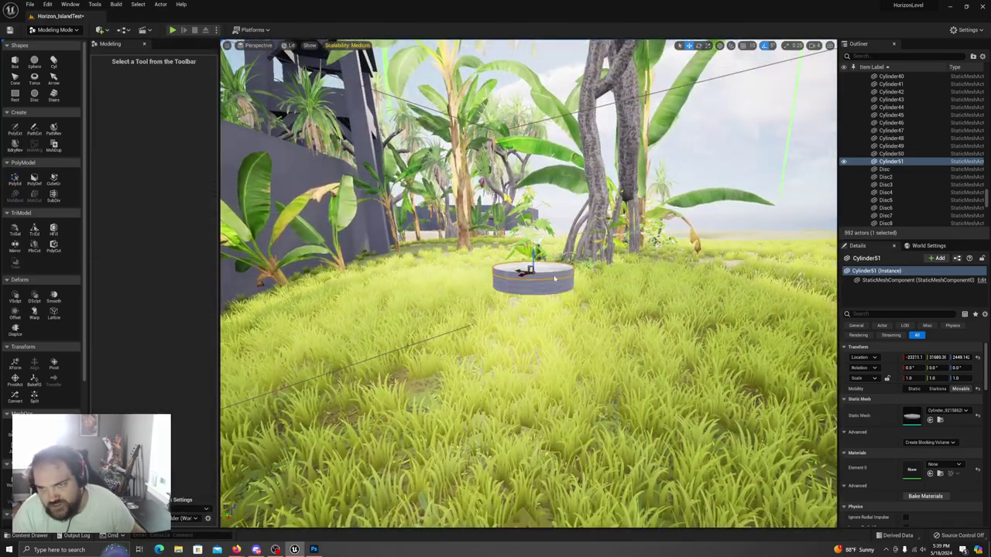
- Raise the second disc above the first, widen it to a scale of about 1.39, and reduce its height scale to about 1.12
{"action": "left_click_drag", "start_coordinate": [534, 258], "coordinate": [539, 234]}
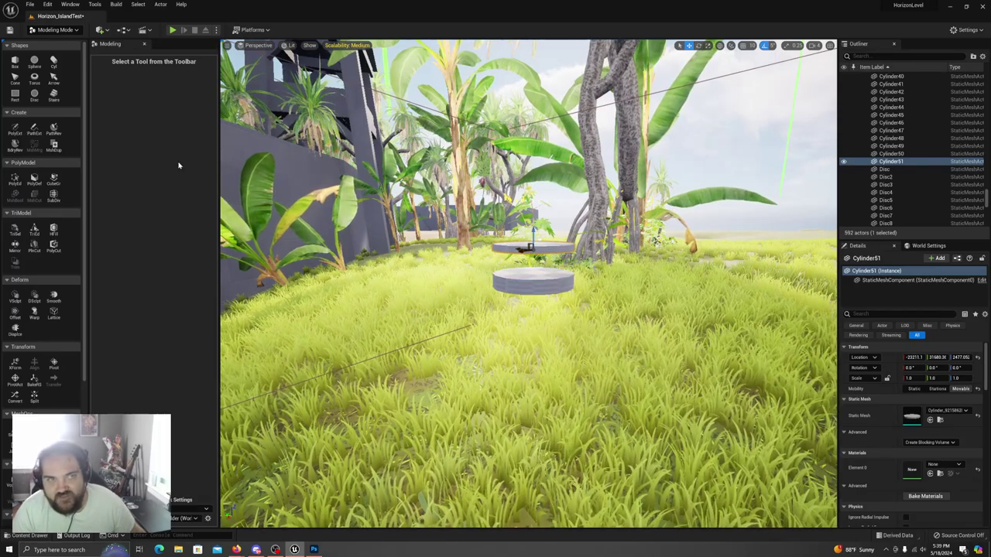
{"action": "key", "text": "e"}
{"action": "key", "text": "w"}
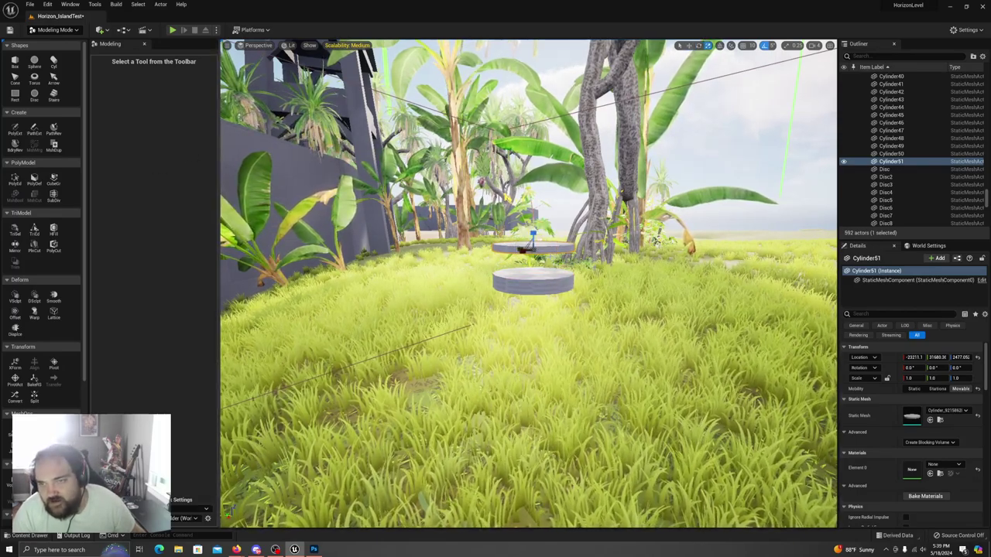
{"action": "key", "text": "f"}
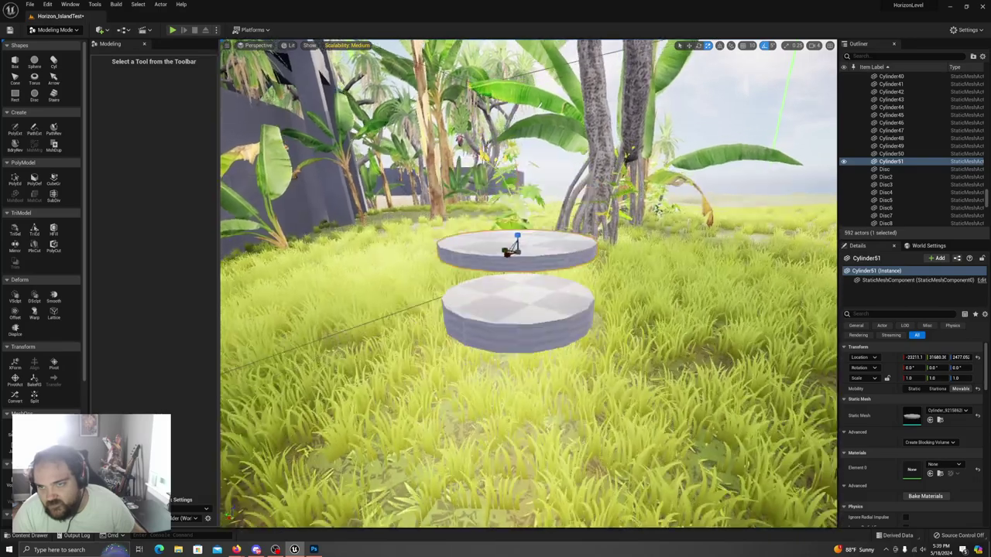
{"action": "left_click_drag", "start_coordinate": [515, 303], "coordinate": [554, 280]}
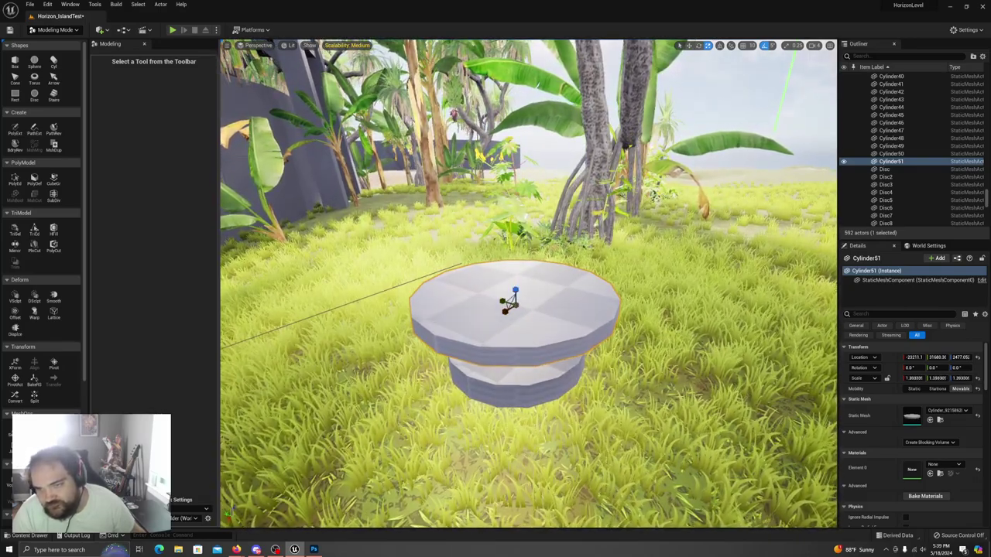
{"action": "left_click_drag", "start_coordinate": [516, 290], "coordinate": [516, 296]}
- Thin the lower disc by reducing its height scale to about 0.74
{"action": "left_click", "coordinate": [531, 362]}
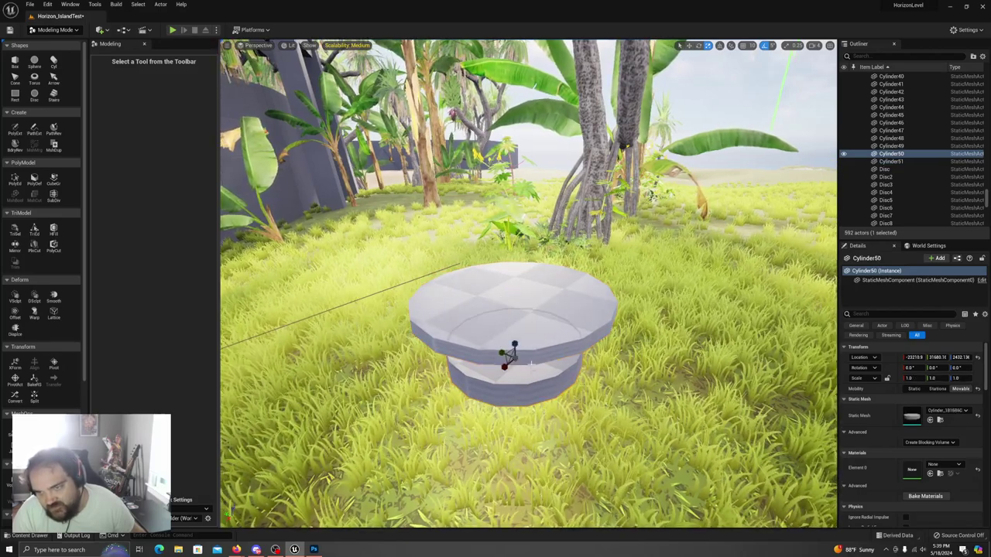
{"action": "left_click_drag", "start_coordinate": [515, 346], "coordinate": [515, 353]}
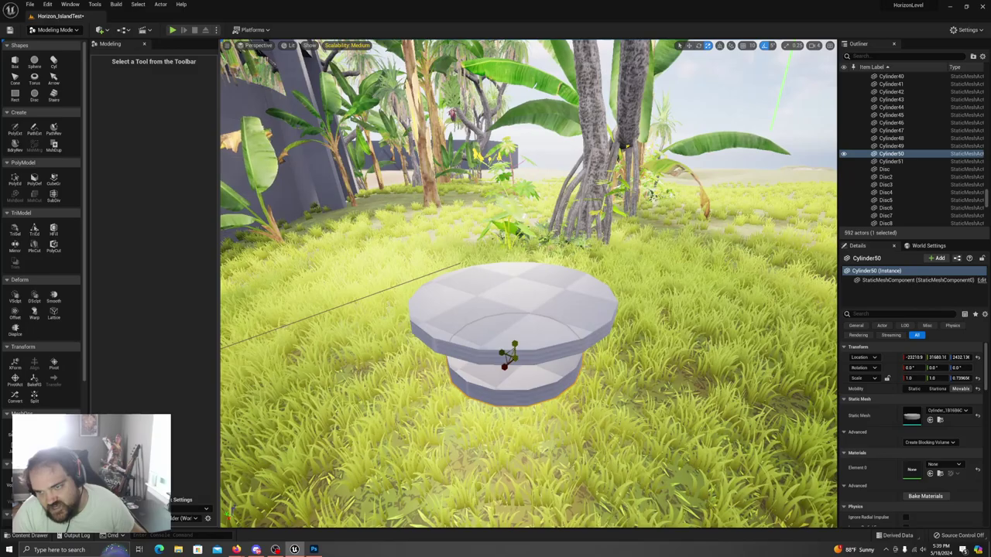
{"action": "right_click_drag", "start_coordinate": [515, 352], "coordinate": [414, 287]}
{"action": "right_click_drag", "start_coordinate": [607, 286], "coordinate": [607, 340]}
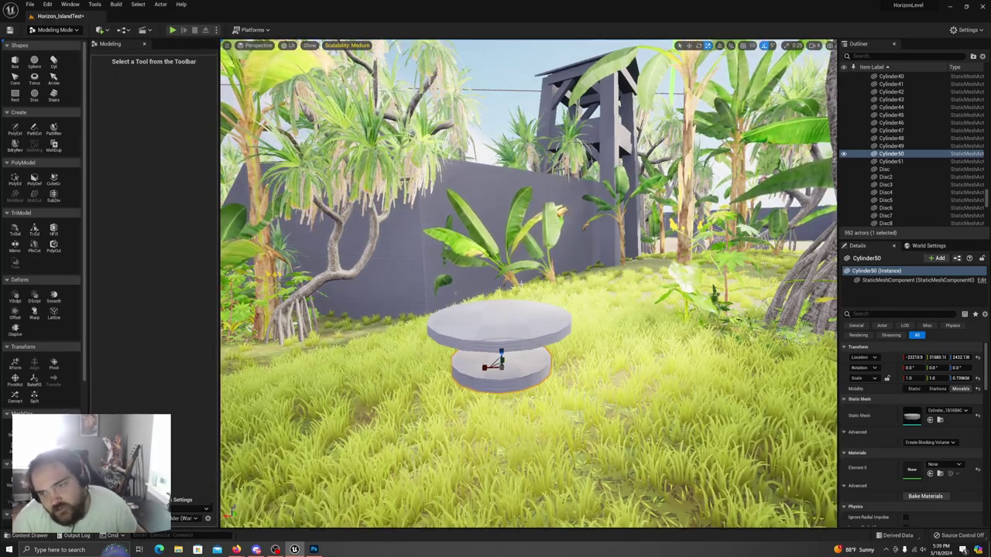
- Inset the upper disc's top face with PolyGroup Edit to form a narrow ring along its edge
{"action": "left_click", "coordinate": [500, 322]}
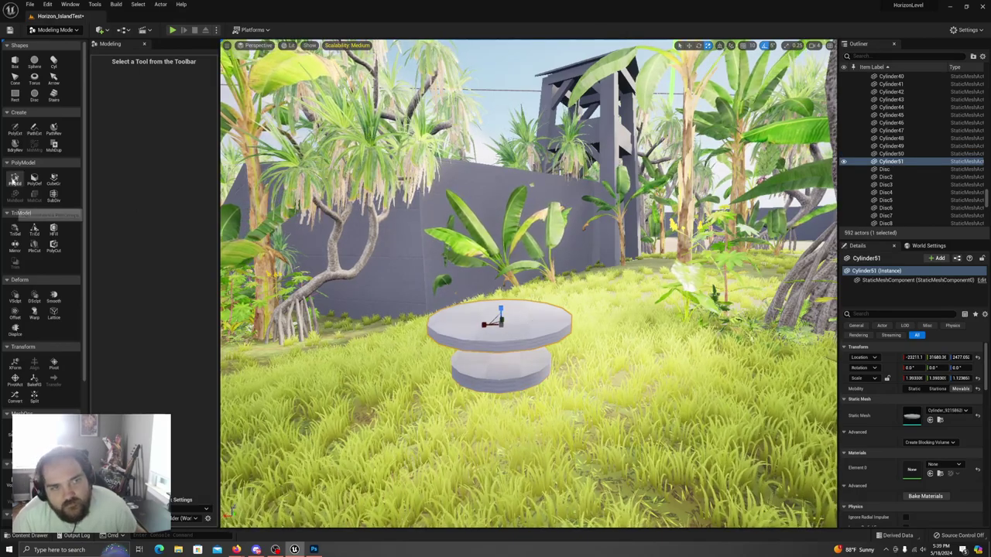
{"action": "left_click", "coordinate": [15, 178]}
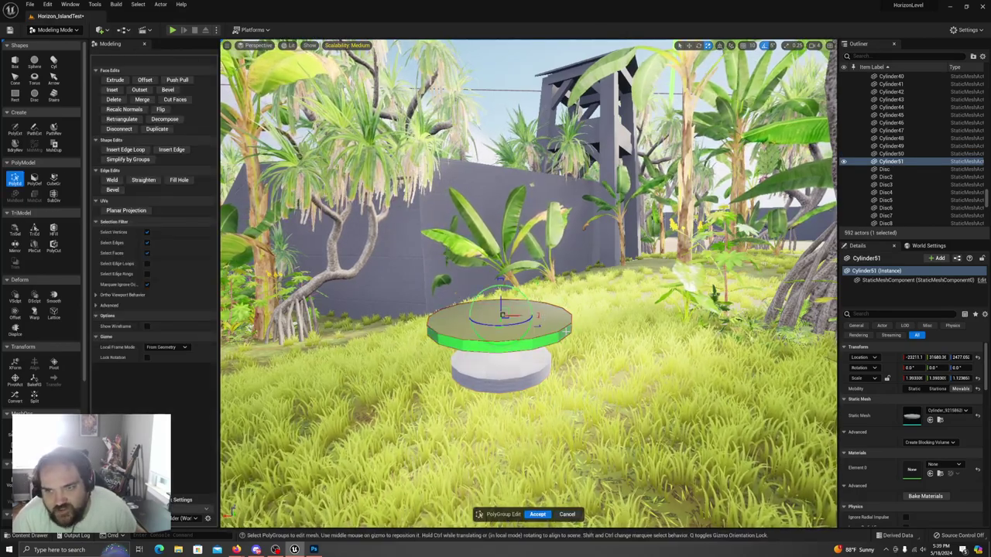
{"action": "left_click", "coordinate": [114, 80]}
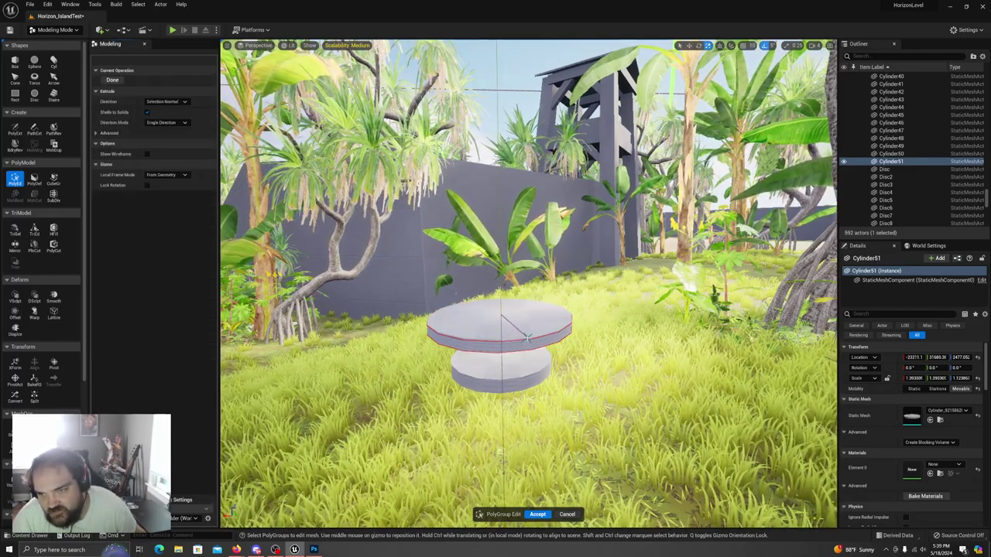
{"action": "right_click_drag", "start_coordinate": [527, 339], "coordinate": [523, 345]}
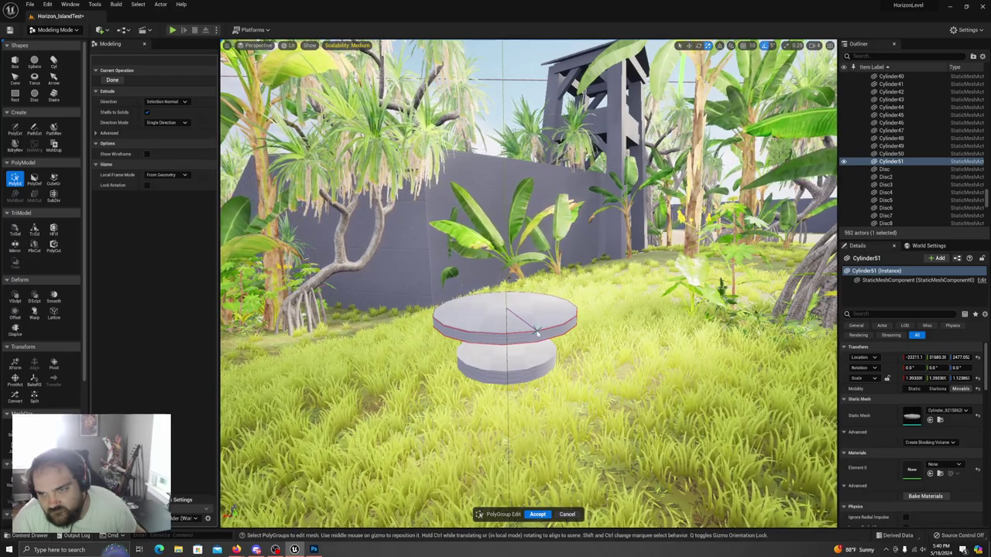
{"action": "left_click", "coordinate": [538, 332]}
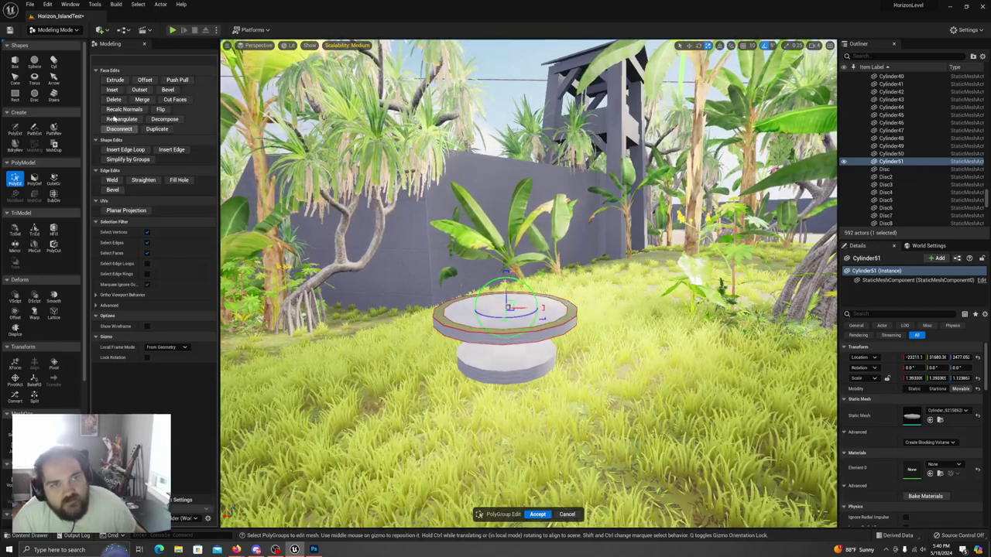
- Extrude the narrow ring upward into a low raised rim and accept the edit
{"action": "left_click", "coordinate": [115, 80]}
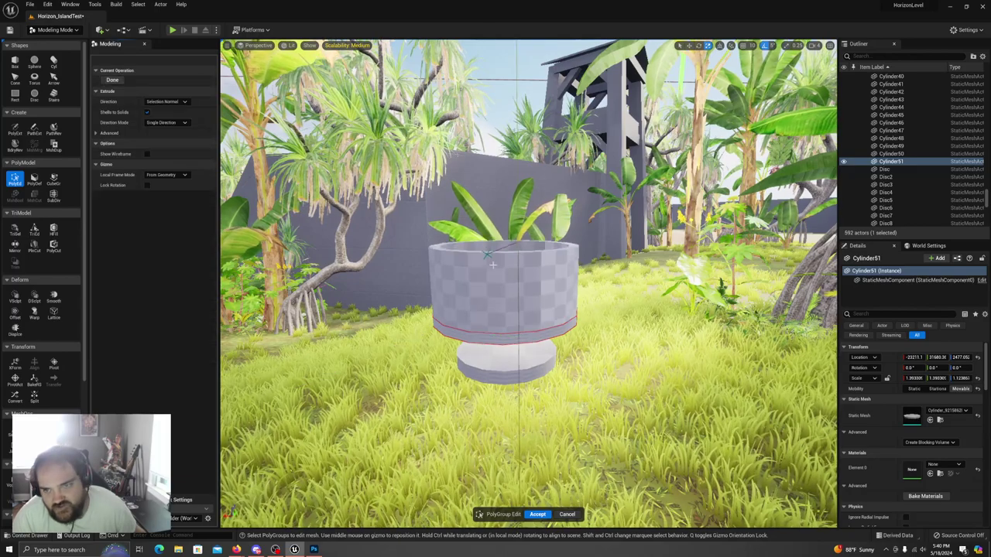
{"action": "left_click", "coordinate": [537, 315]}
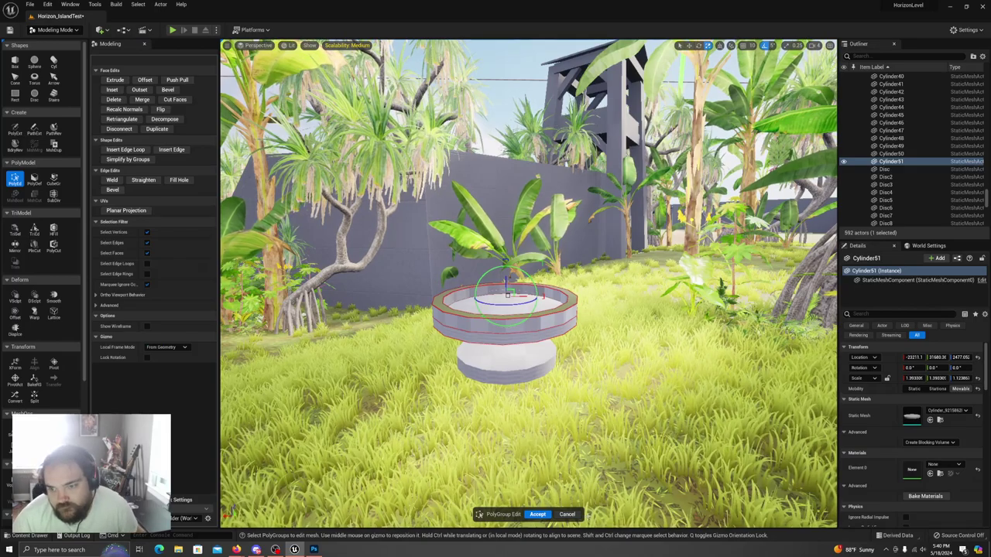
{"action": "left_click", "coordinate": [538, 515]}
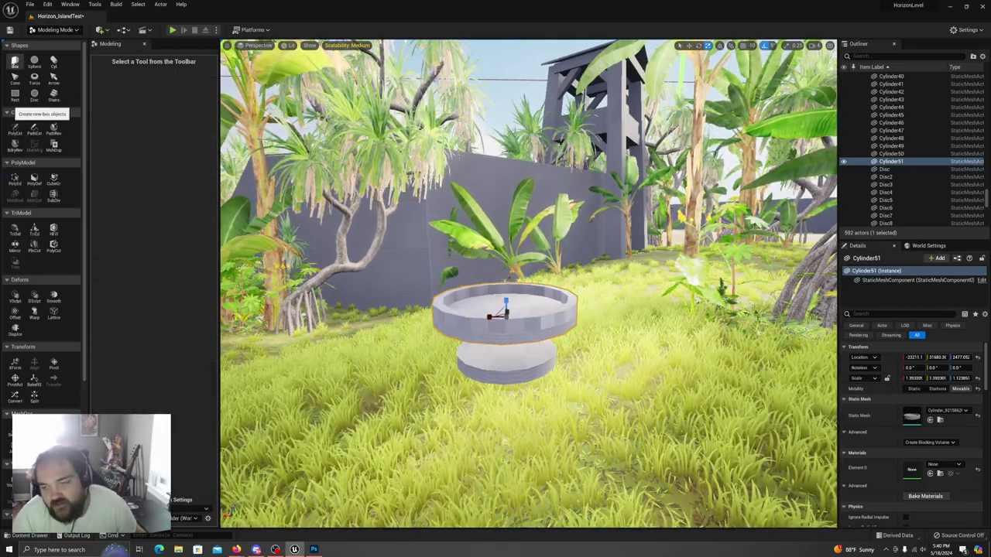
- Place a new upright cylinder inside the rimmed upper disc
{"action": "left_click", "coordinate": [54, 62]}
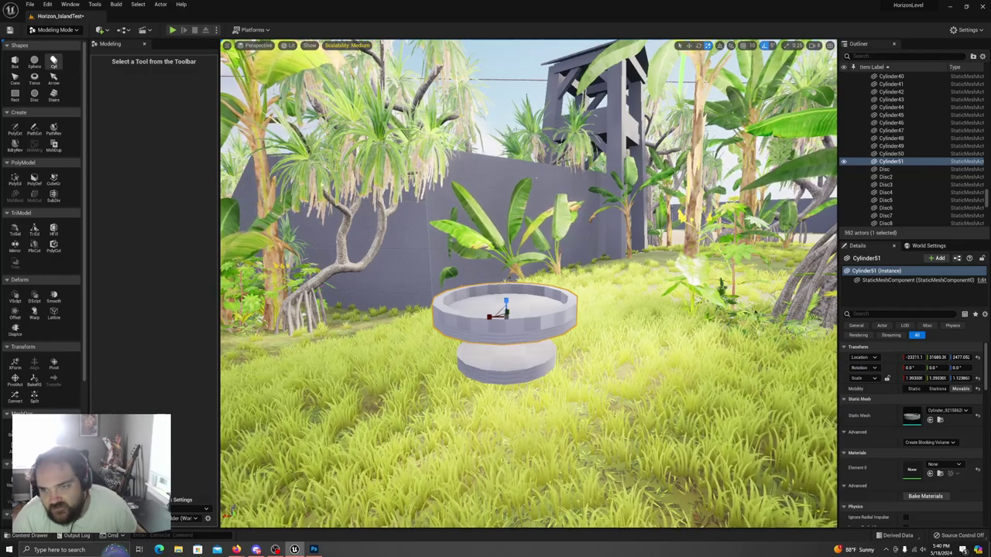
{"action": "left_click", "coordinate": [53, 62]}
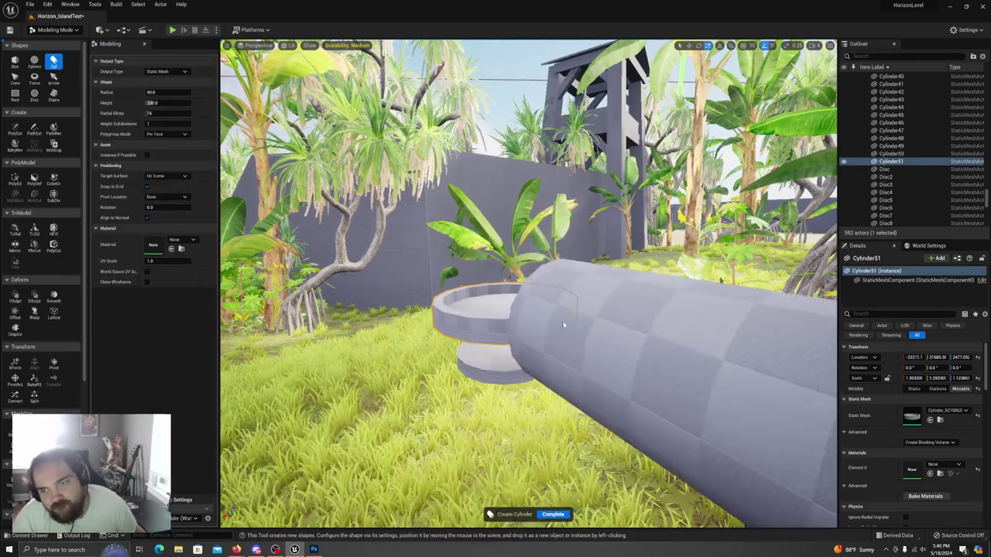
{"action": "left_click", "coordinate": [505, 303]}
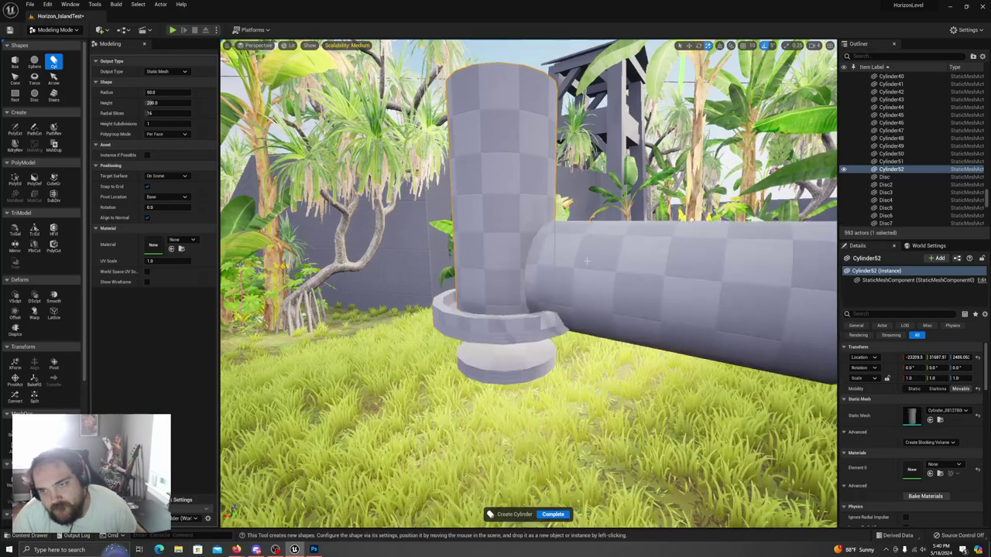
- Scale the new cylinder into a slender post, about 0.23 in width and 0.75 in height
{"action": "left_click", "coordinate": [14, 178]}
{"action": "right_click_drag", "start_coordinate": [549, 230], "coordinate": [542, 267]}
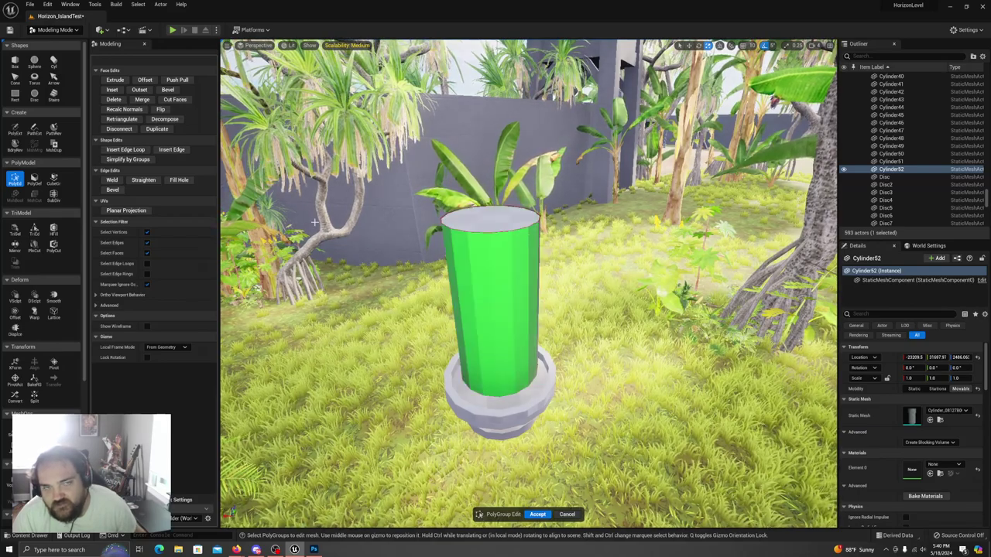
{"action": "left_click", "coordinate": [539, 514]}
{"action": "left_click_drag", "start_coordinate": [501, 368], "coordinate": [484, 397]}
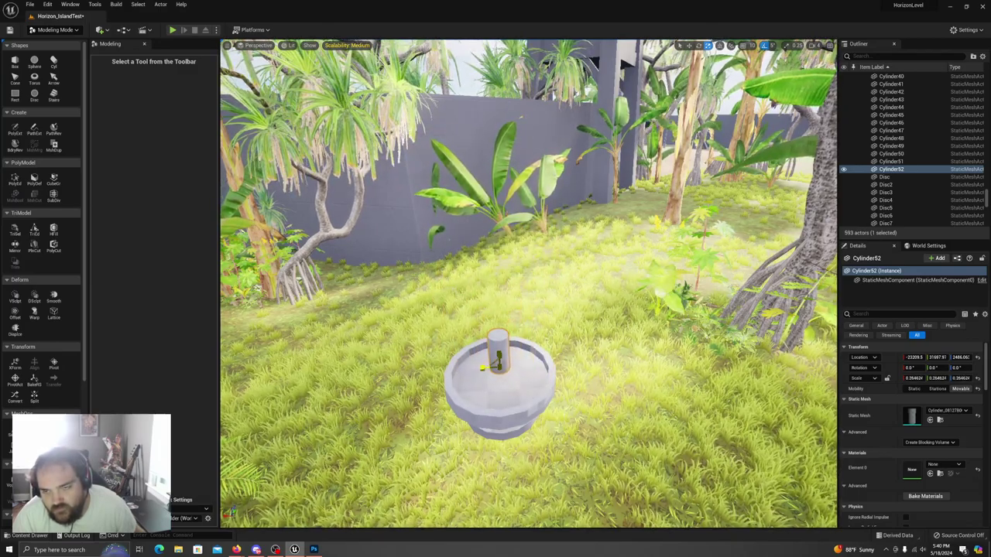
{"action": "left_click_drag", "start_coordinate": [499, 367], "coordinate": [497, 371]}
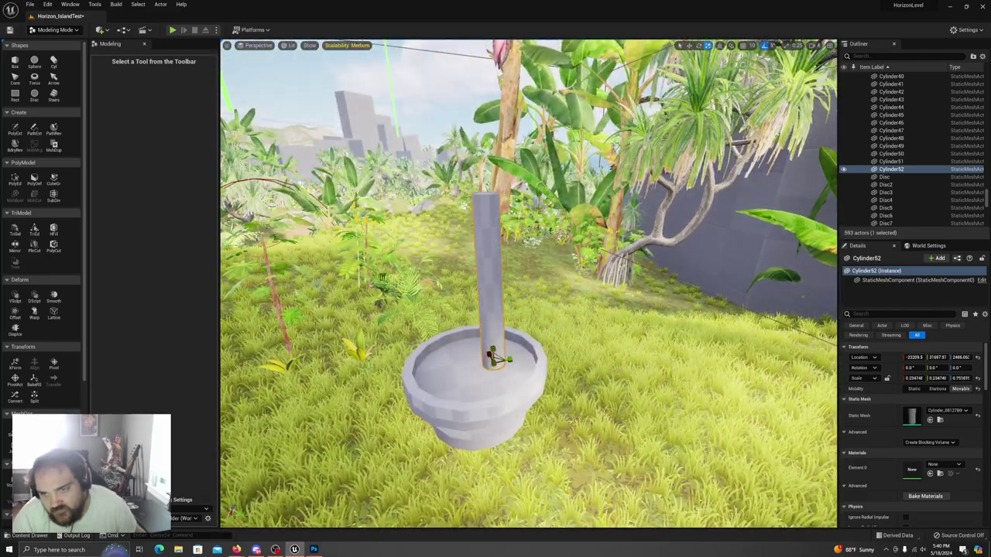
- Lengthen the post, lower it through both discs into the grass, and tilt it to -25° as a slanted leg
{"action": "right_click_drag", "start_coordinate": [496, 364], "coordinate": [465, 290]}
{"action": "key", "text": "w"}
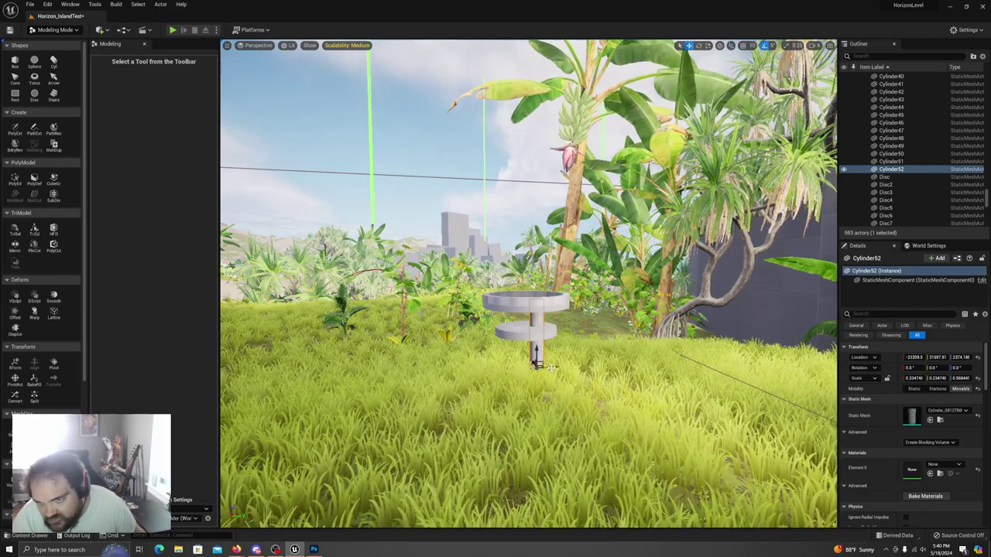
{"action": "right_click_drag", "start_coordinate": [495, 325], "coordinate": [504, 442]}
{"action": "left_click_drag", "start_coordinate": [522, 439], "coordinate": [493, 427]}
- Edit the slanted leg with PolyGroup Edit in local coordinates, moving its end faces along the leg's axis, and accept the edit
{"action": "left_click", "coordinate": [14, 180]}
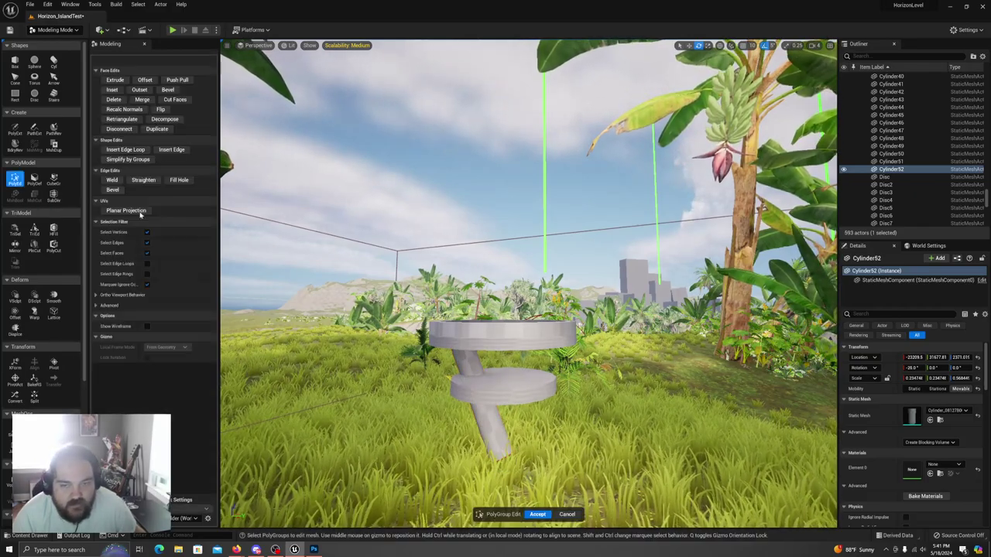
{"action": "right_click_drag", "start_coordinate": [482, 422], "coordinate": [561, 442]}
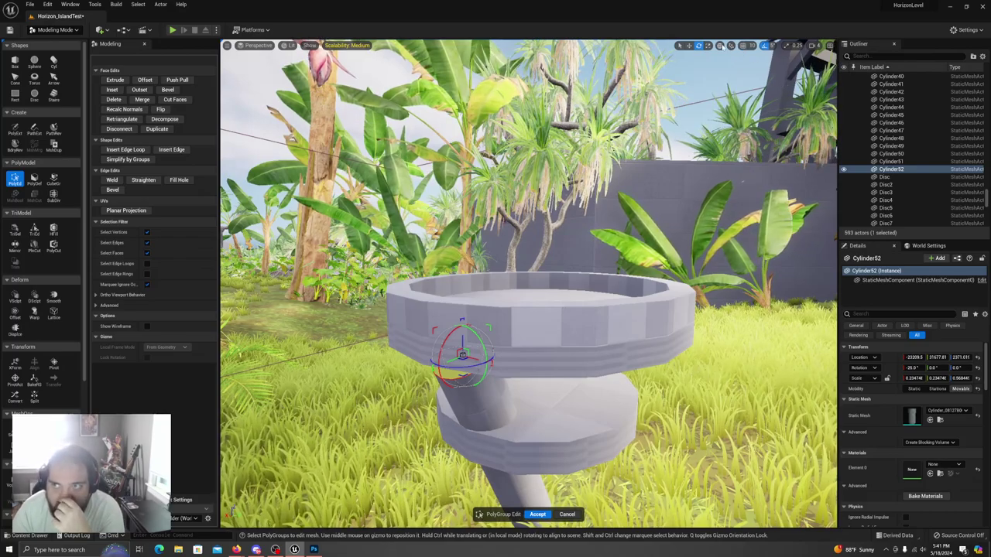
{"action": "left_click", "coordinate": [721, 46]}
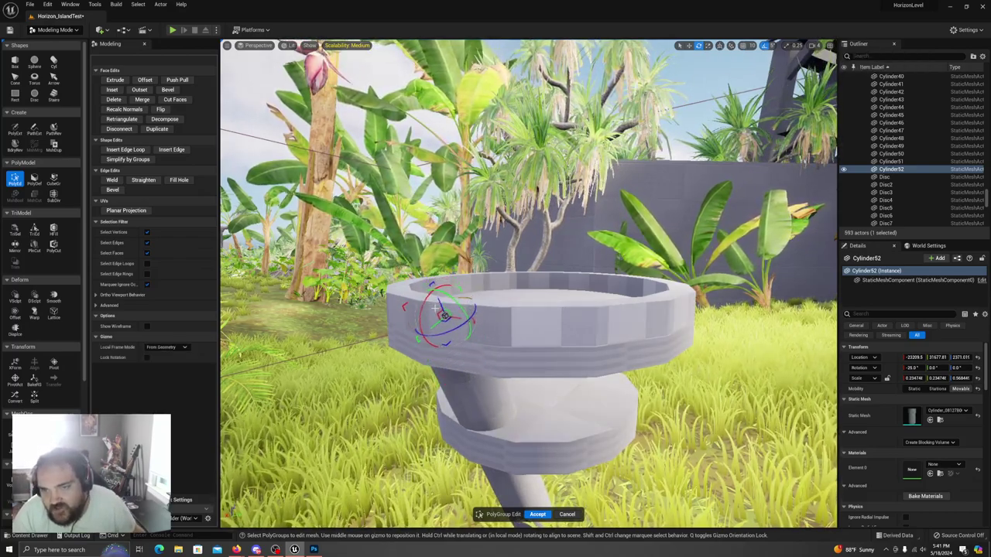
{"action": "right_click_drag", "start_coordinate": [529, 284], "coordinate": [422, 319]}
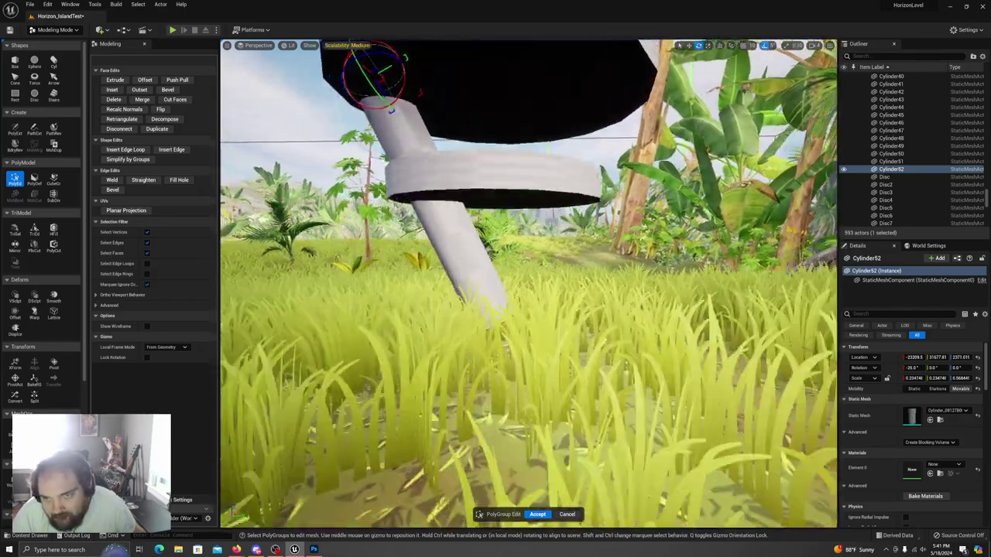
{"action": "mouse_move", "coordinate": [421, 319]}
{"action": "right_mouse_down"}
{"action": "mouse_move", "coordinate": [442, 327]}
{"action": "mouse_move", "coordinate": [433, 329]}
{"action": "mouse_move", "coordinate": [439, 299]}
{"action": "mouse_move", "coordinate": [445, 329]}
{"action": "mouse_move", "coordinate": [432, 334]}
{"action": "right_mouse_up"}
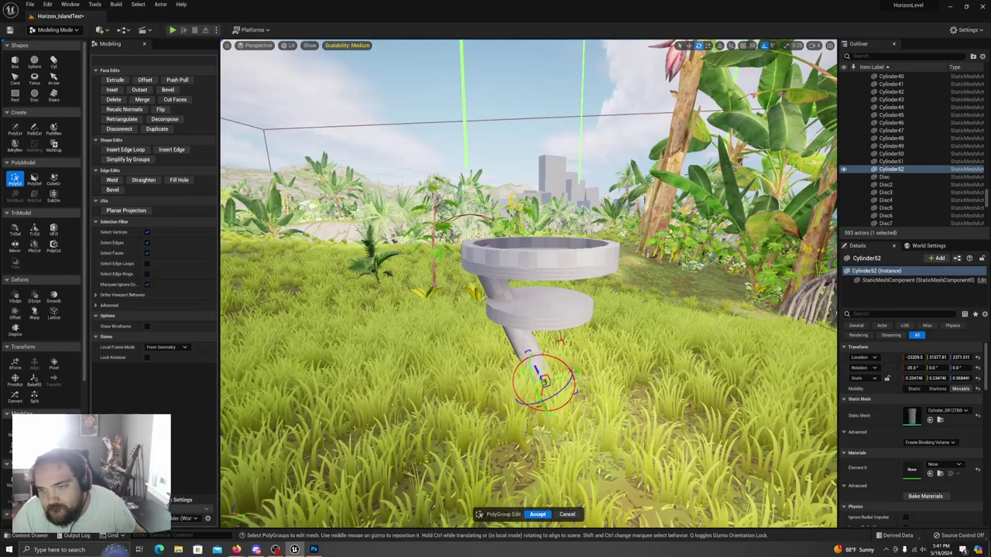
{"action": "right_click_drag", "start_coordinate": [518, 244], "coordinate": [524, 321]}
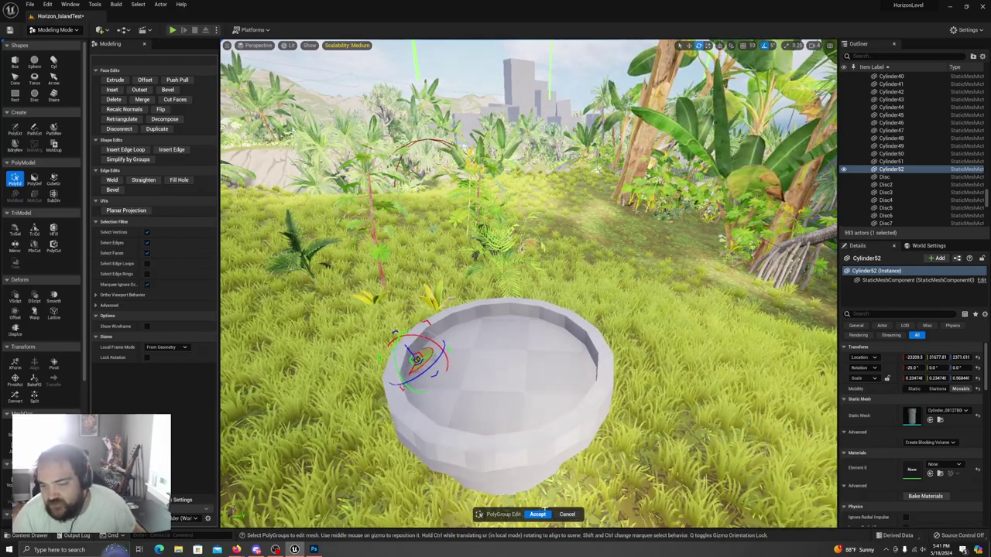
{"action": "left_click", "coordinate": [537, 514]}
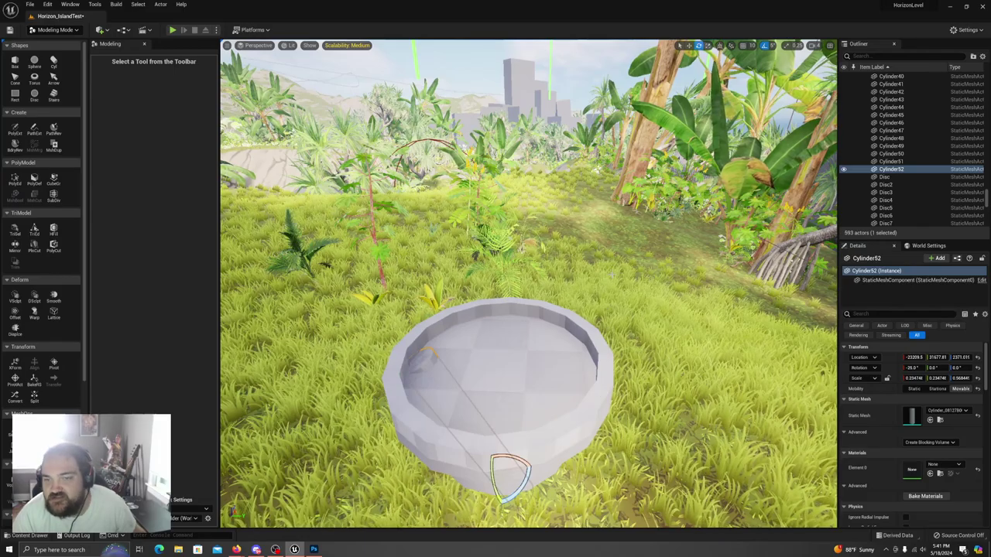
- Duplicate the slanted leg and turn the copy 90° around the vertical axis
{"action": "key", "text": "s"}
{"action": "mouse_move", "coordinate": [529, 264]}
{"action": "right_mouse_down"}
{"action": "mouse_move", "coordinate": [523, 299]}
{"action": "mouse_move", "coordinate": [519, 255]}
{"action": "mouse_move", "coordinate": [533, 245]}
{"action": "right_mouse_up"}
{"action": "right_click_drag", "start_coordinate": [422, 300], "coordinate": [425, 301]}
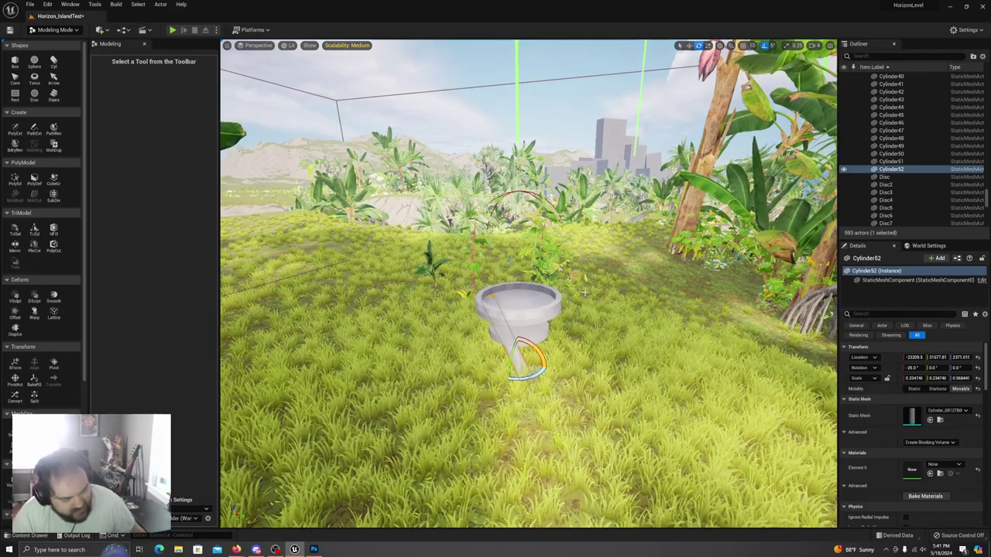
{"action": "key", "text": "ctrl+d"}
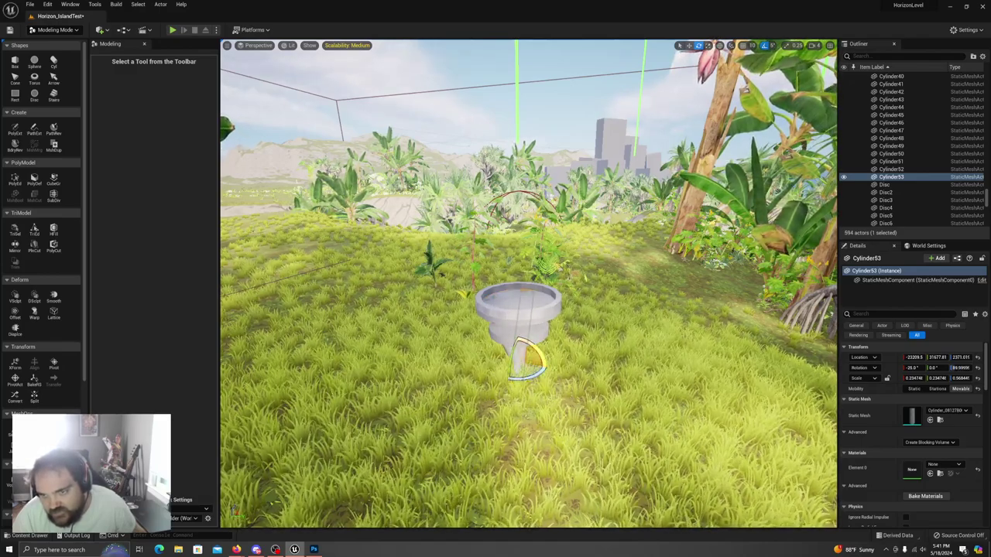
- Select both slanted legs, duplicate them, and turn the copies around the vertical axis to complete a ring of four legs
{"action": "left_click", "coordinate": [508, 352], "text": "ctrl"}
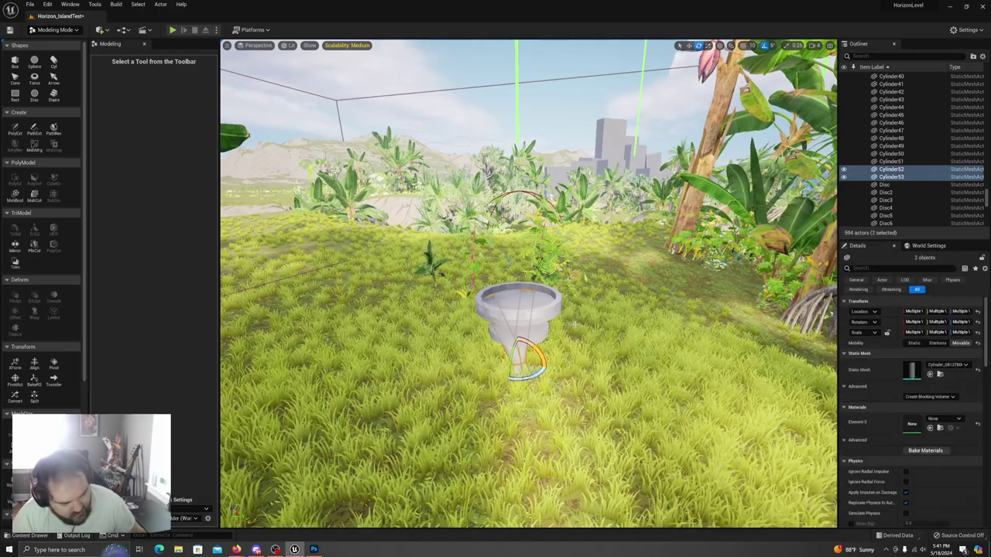
{"action": "key", "text": "ctrl+d"}
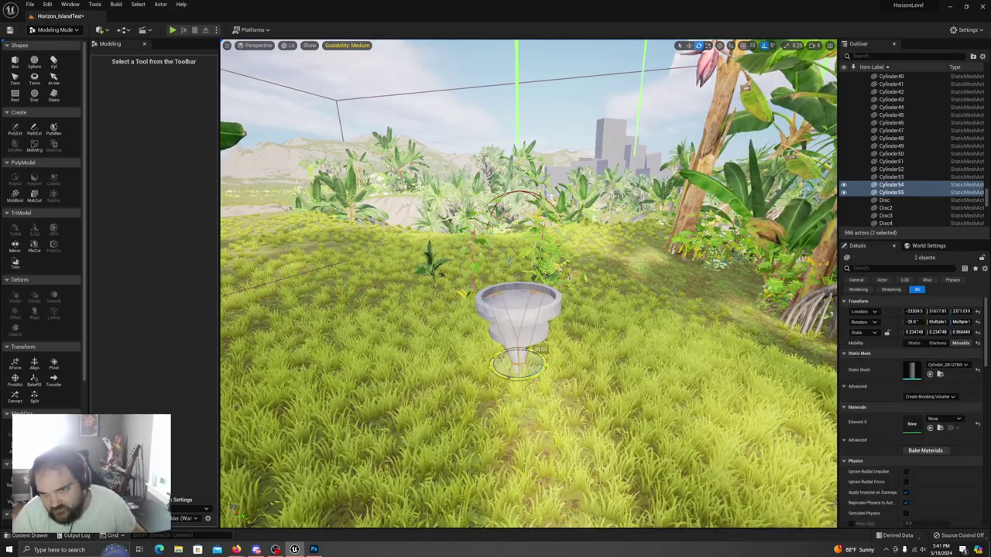
{"action": "left_click_drag", "start_coordinate": [542, 374], "coordinate": [507, 379]}
{"action": "right_click_drag", "start_coordinate": [526, 356], "coordinate": [449, 360]}
{"action": "right_click_drag", "start_coordinate": [596, 325], "coordinate": [597, 334]}
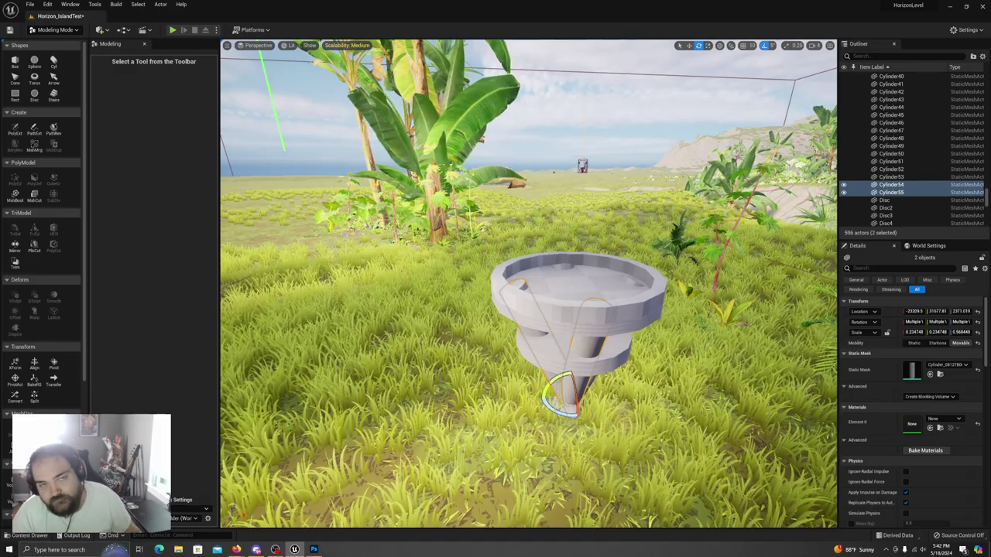
- Place a cone of radius 50 and height 200 inside the rimmed bowl and lower its tip with PolyGroup Edit
{"action": "left_click", "coordinate": [15, 77]}
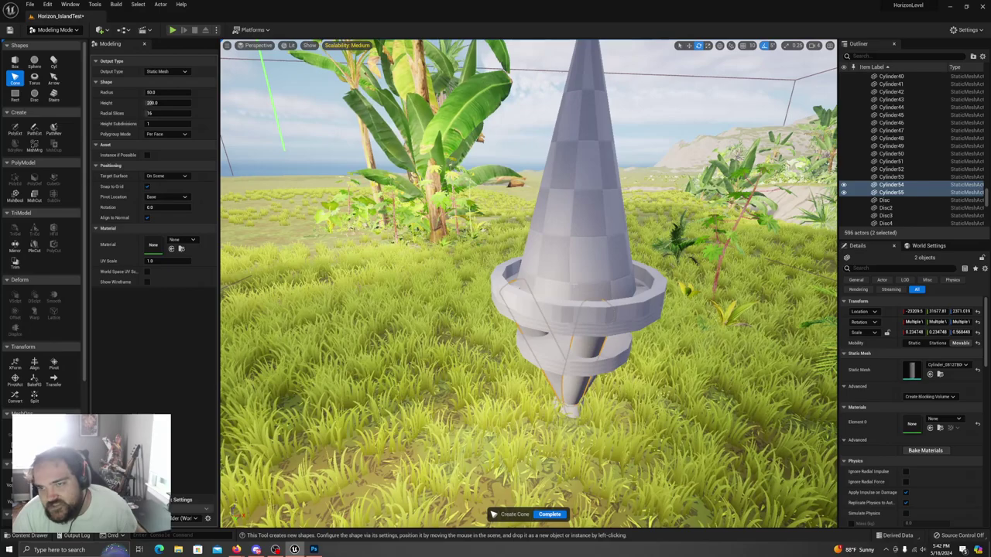
{"action": "left_click", "coordinate": [576, 288]}
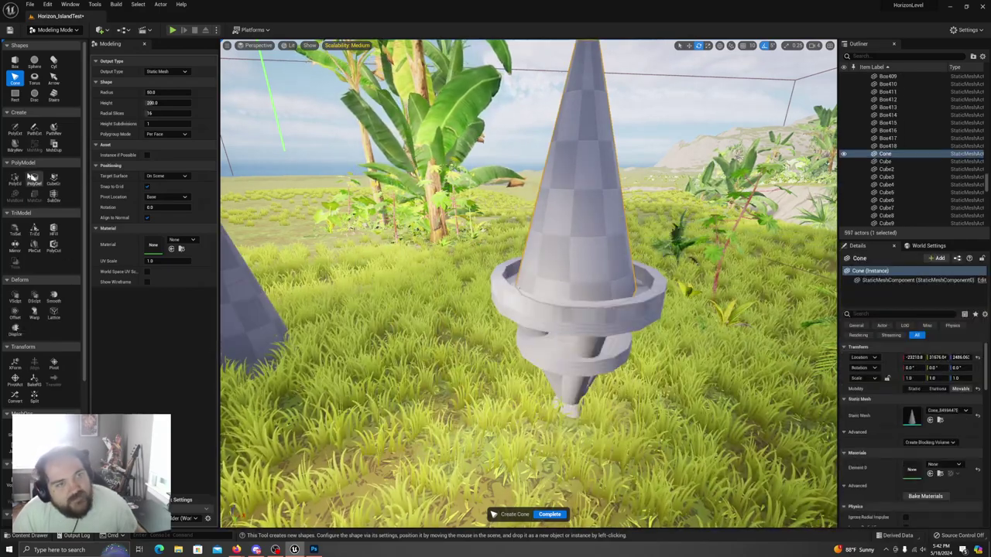
{"action": "left_click", "coordinate": [15, 178]}
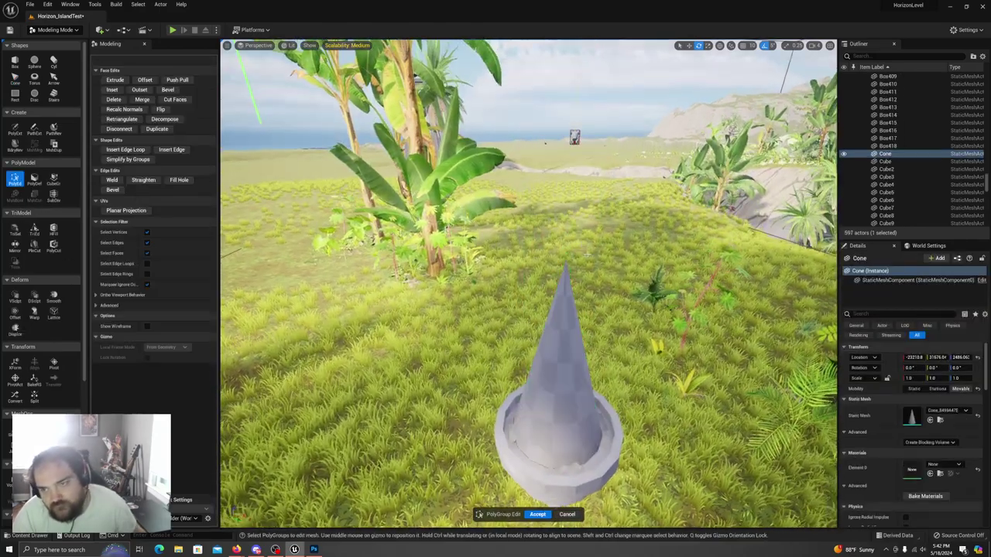
{"action": "left_click", "coordinate": [566, 262]}
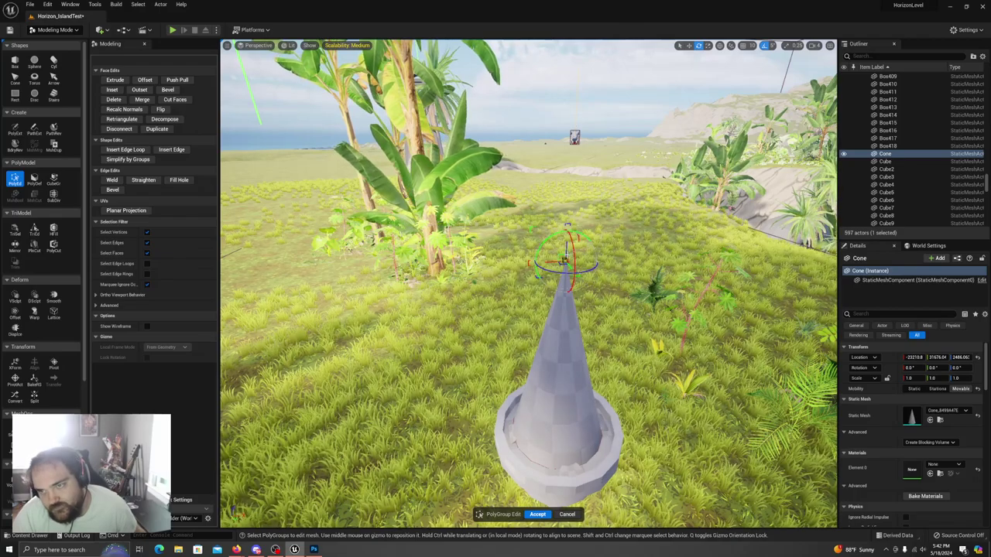
{"action": "left_click_drag", "start_coordinate": [567, 256], "coordinate": [560, 333]}
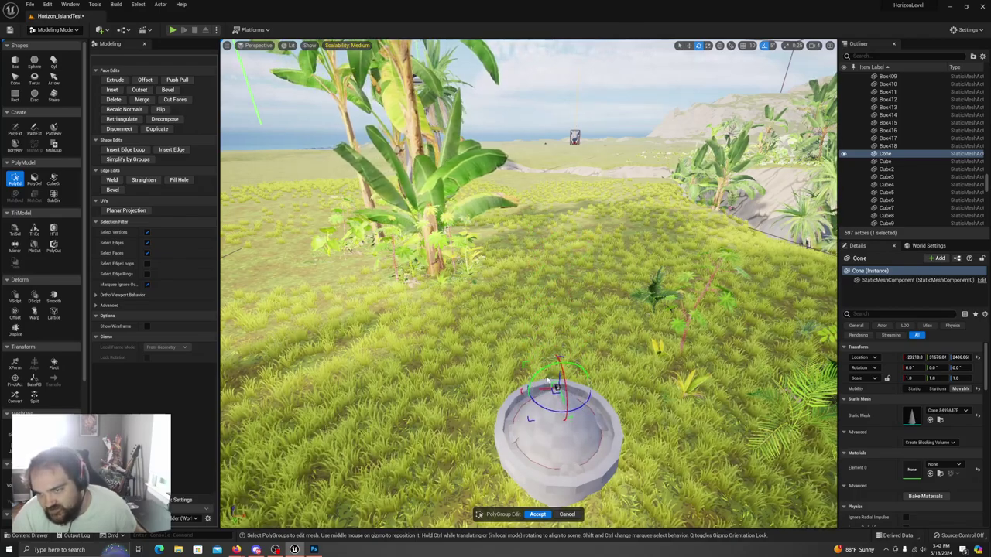
- Widen the lowered cone so its base fills the inside of the rim, and accept the edit
{"action": "key", "text": "q"}
{"action": "right_click_drag", "start_coordinate": [598, 445], "coordinate": [661, 361]}
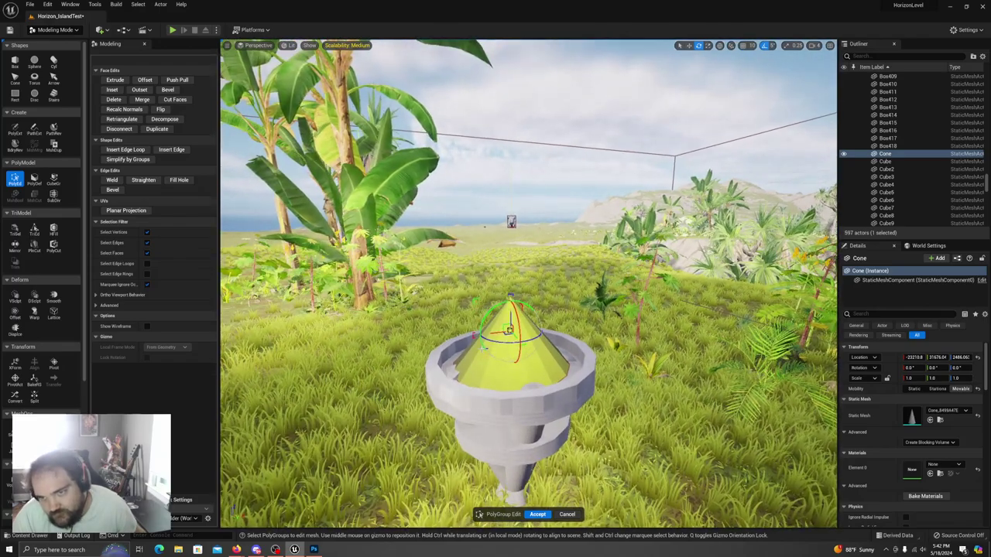
{"action": "mouse_move", "coordinate": [483, 348]}
{"action": "left_mouse_down"}
{"action": "mouse_move", "coordinate": [484, 365]}
{"action": "mouse_move", "coordinate": [482, 352]}
{"action": "mouse_move", "coordinate": [473, 357]}
{"action": "left_mouse_up"}
{"action": "key", "text": "ctrl+z"}
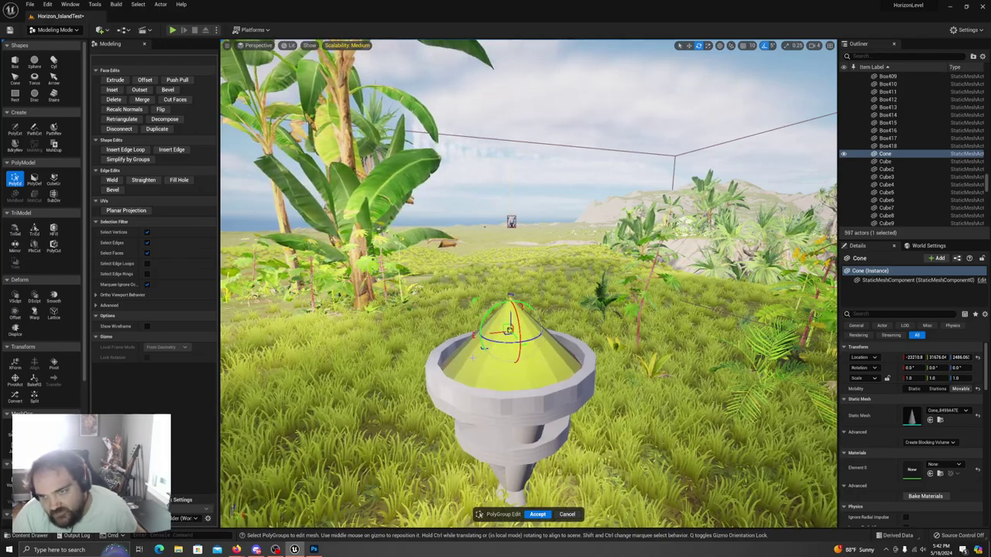
{"action": "key", "text": "q"}
{"action": "right_click_drag", "start_coordinate": [473, 358], "coordinate": [449, 309]}
{"action": "key", "text": "e"}
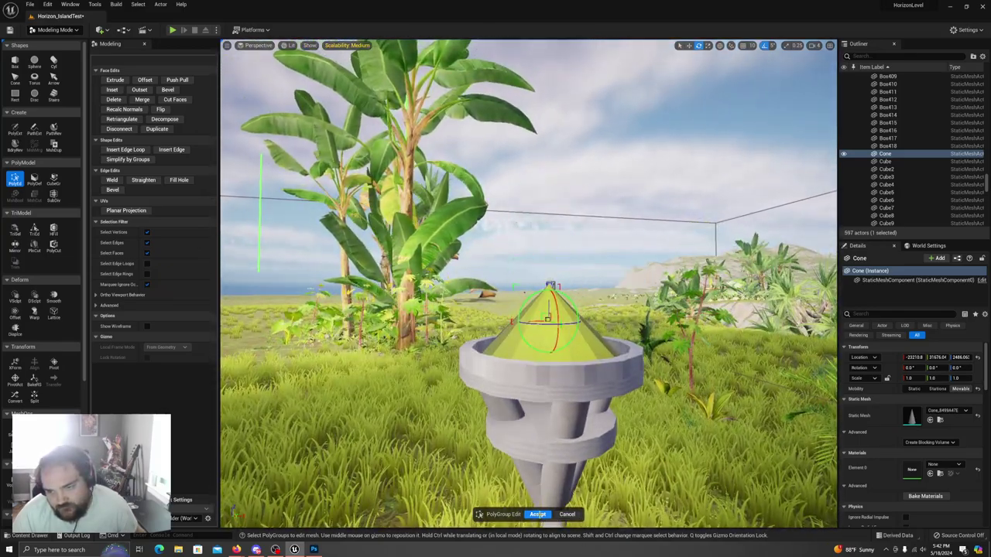
{"action": "left_click", "coordinate": [539, 515]}
- Duplicate one slanted inner leg, tilt the copy outward to 15°, and move it toward the edge of the lower disc
{"action": "right_click_drag", "start_coordinate": [648, 318], "coordinate": [526, 309]}
{"action": "key", "text": "d"}
{"action": "key", "text": "q"}
{"action": "right_click_drag", "start_coordinate": [624, 283], "coordinate": [628, 345]}
{"action": "key", "text": "e"}
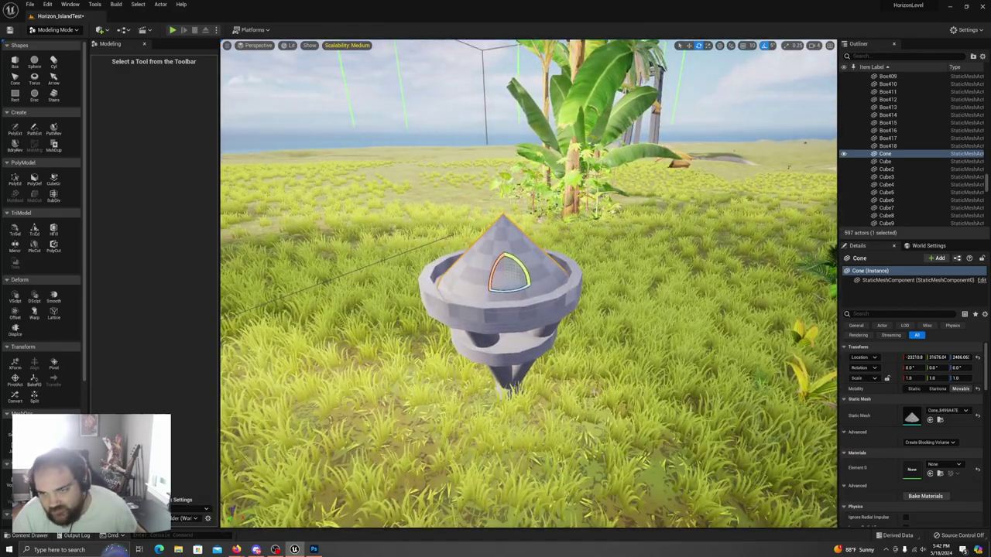
{"action": "left_click", "coordinate": [511, 379]}
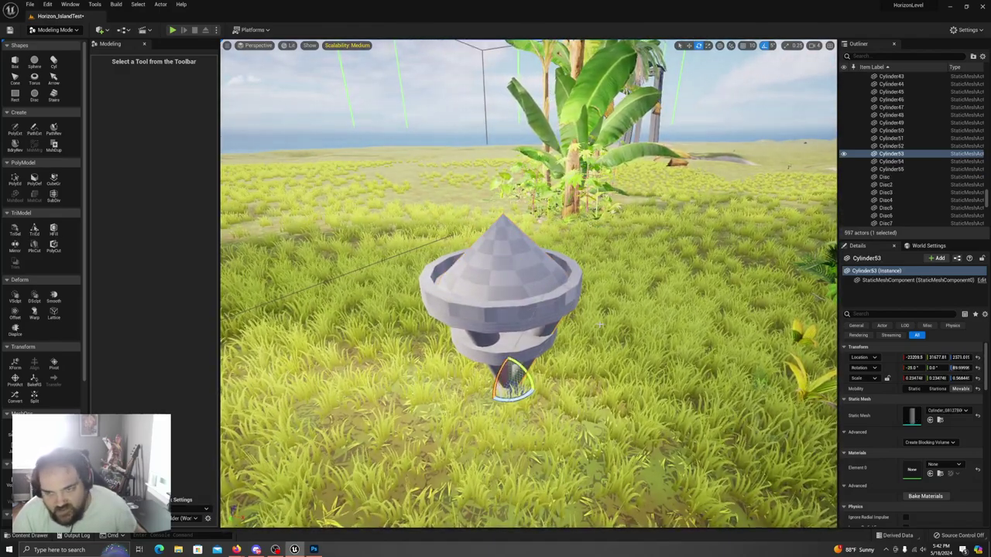
{"action": "key", "text": "ctrl+d"}
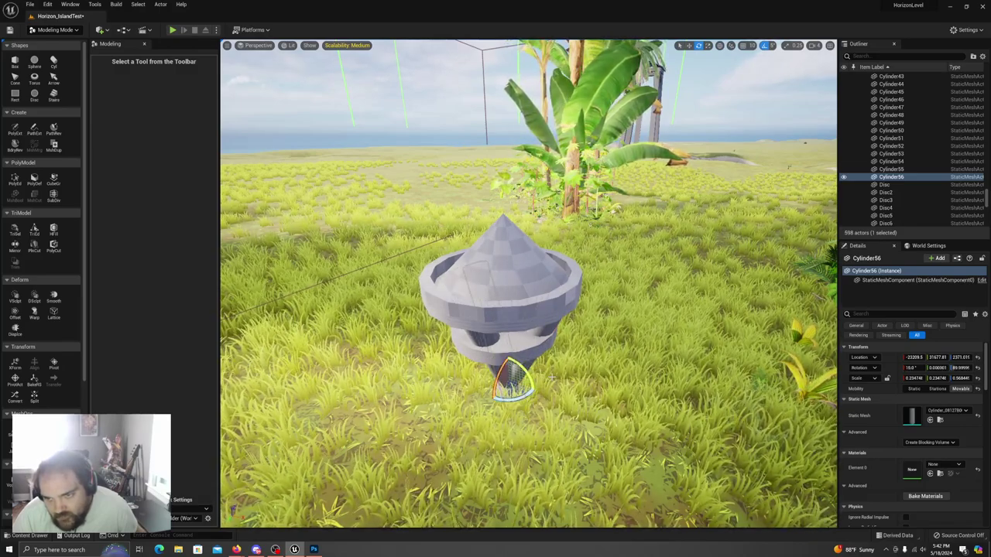
{"action": "key", "text": "w"}
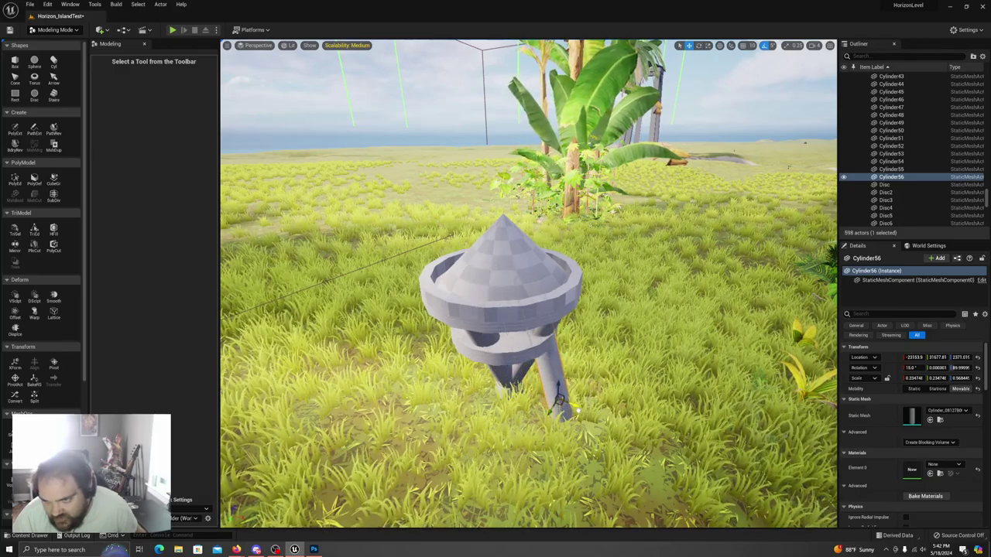
- Lower the outward-tilted leg beneath the lower disc into the grass and shift it slightly farther out
{"action": "key", "text": "q"}
{"action": "right_click_drag", "start_coordinate": [528, 310], "coordinate": [531, 273]}
{"action": "key", "text": "e"}
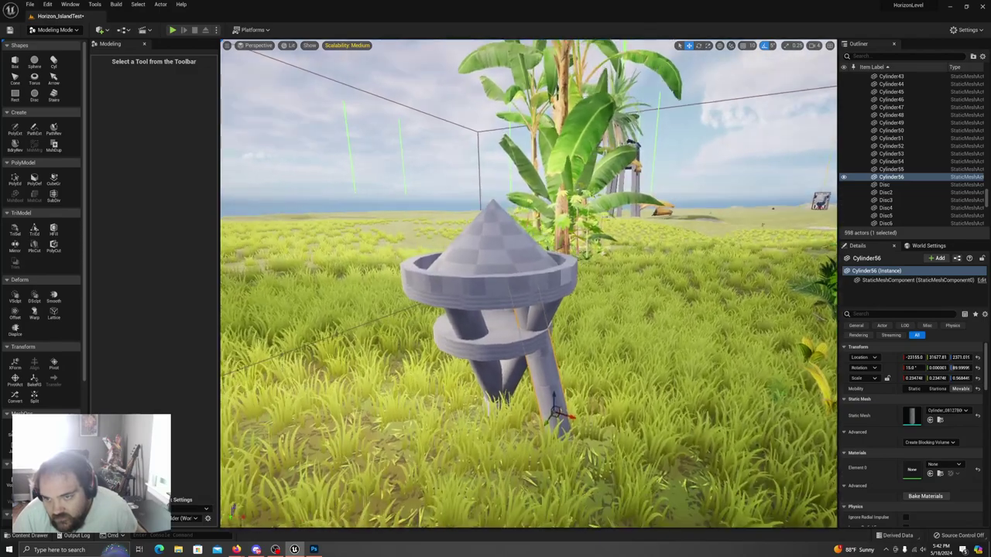
{"action": "left_click_drag", "start_coordinate": [575, 436], "coordinate": [593, 480]}
{"action": "right_click_drag", "start_coordinate": [592, 480], "coordinate": [561, 489]}
- Duplicate the outer leg, turn the copy 180° around the vertical axis, and move it to the opposite side of the bowl
{"action": "key", "text": "ctrl+d"}
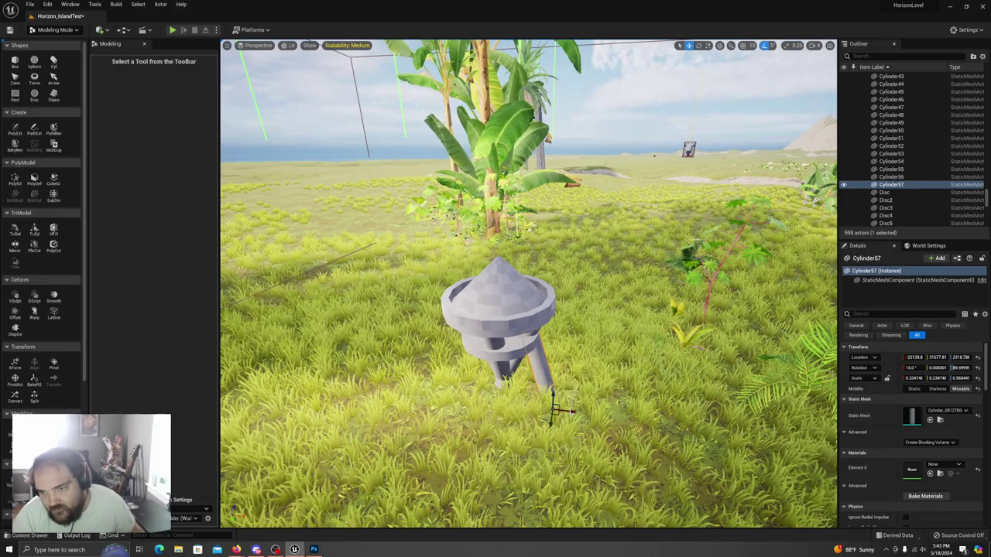
{"action": "key", "text": "e"}
{"action": "left_click_drag", "start_coordinate": [576, 423], "coordinate": [474, 396]}
{"action": "key", "text": "w"}
{"action": "right_click_drag", "start_coordinate": [474, 396], "coordinate": [534, 404]}
{"action": "key", "text": "a"}
{"action": "key", "text": "w"}
{"action": "left_click_drag", "start_coordinate": [488, 449], "coordinate": [485, 493], "text": "alt"}
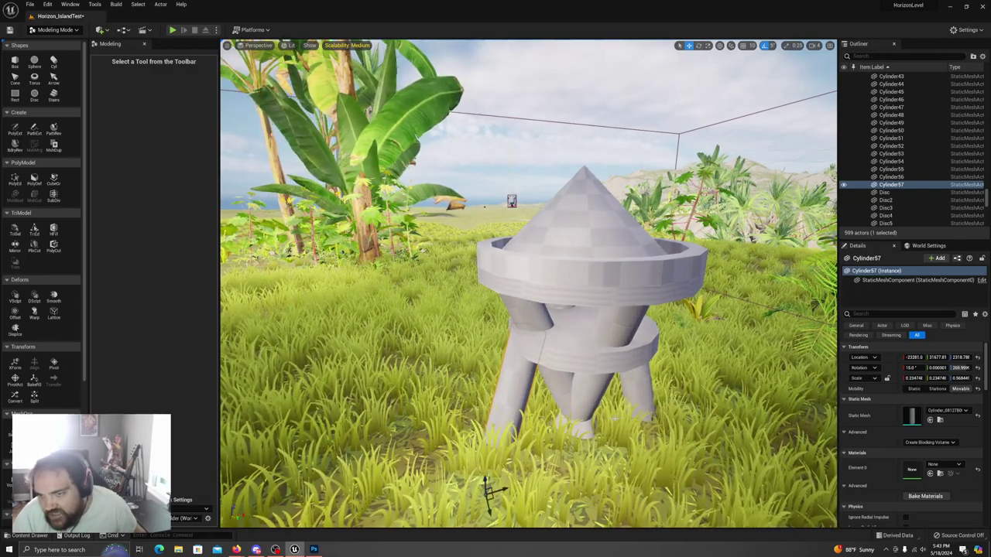
- Duplicate the two opposing outer legs together and turn the copies a quarter turn around the vertical axis
{"action": "left_click", "coordinate": [646, 388], "text": "ctrl"}
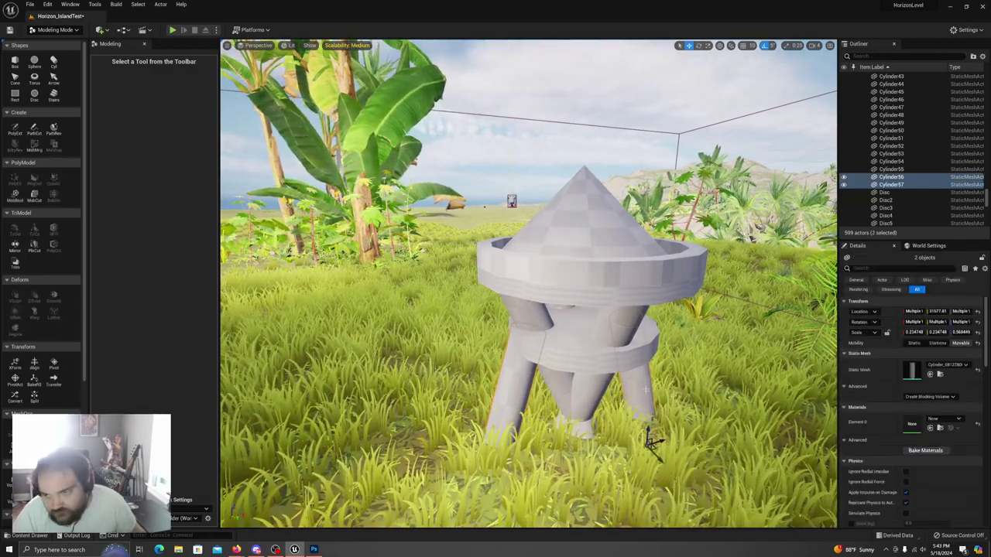
{"action": "key", "text": "ctrl+d"}
{"action": "left_click_drag", "start_coordinate": [488, 511], "coordinate": [468, 500]}
{"action": "key", "text": "ctrl+z"}
{"action": "key", "text": "e"}
{"action": "key", "text": "w"}
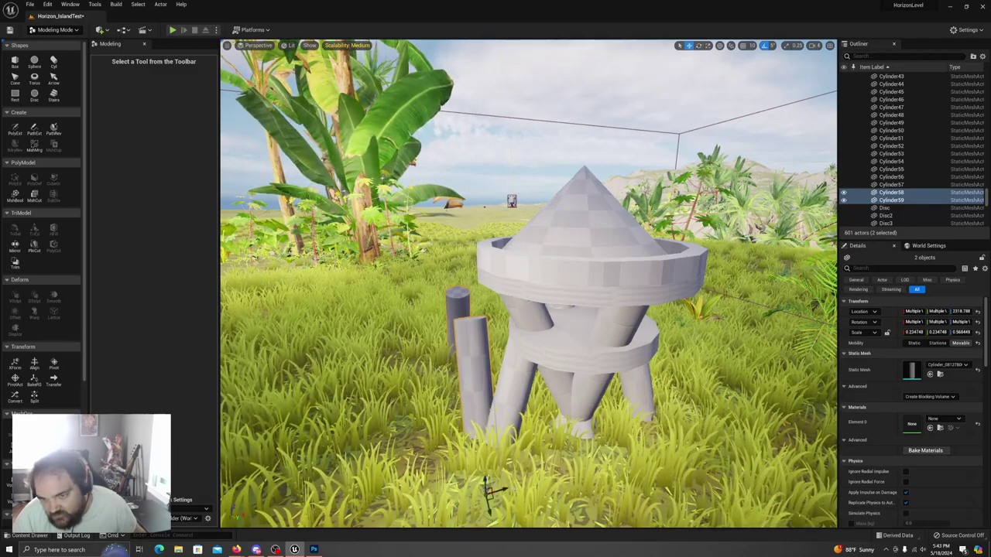
- Move the turned pair of legs under the lower disc, centred between the existing outer legs
{"action": "left_click_drag", "start_coordinate": [503, 507], "coordinate": [632, 539]}
{"action": "right_click_drag", "start_coordinate": [629, 495], "coordinate": [640, 530]}
{"action": "right_click_drag", "start_coordinate": [608, 480], "coordinate": [569, 460]}
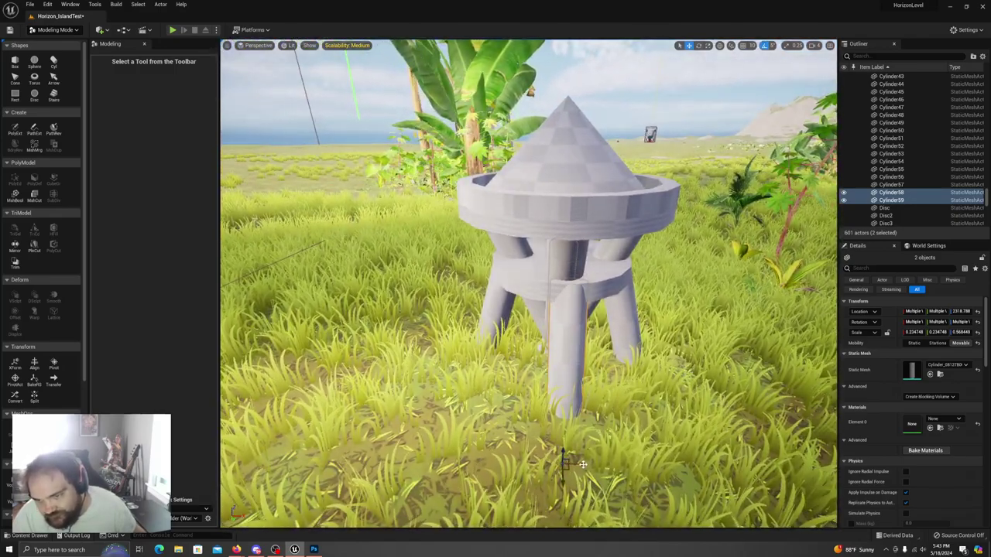
{"action": "left_click_drag", "start_coordinate": [579, 466], "coordinate": [583, 468]}
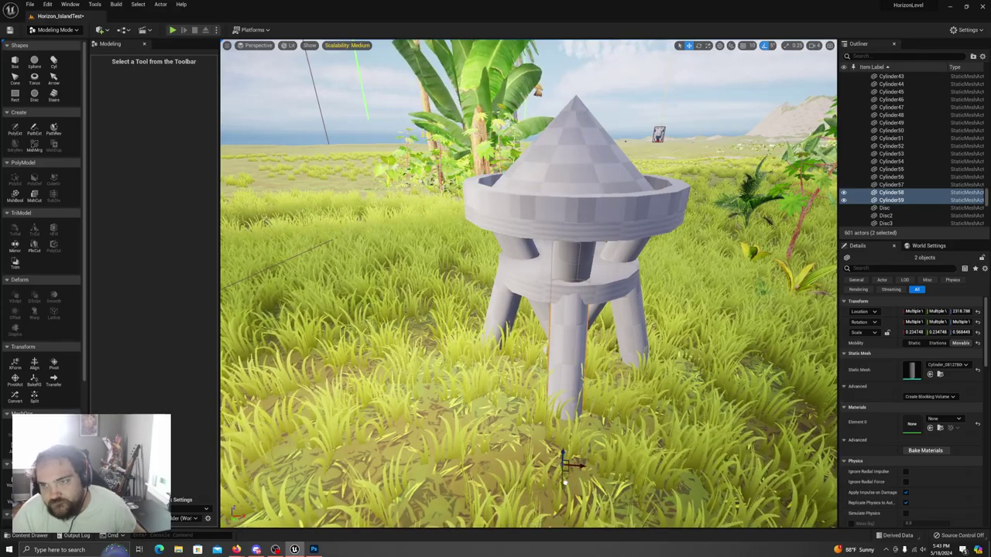
- Save the level together with its generated mesh assets
{"action": "mouse_move", "coordinate": [528, 283]}
{"action": "right_mouse_down"}
{"action": "mouse_move", "coordinate": [441, 290]}
{"action": "mouse_move", "coordinate": [496, 353]}
{"action": "mouse_move", "coordinate": [522, 356]}
{"action": "mouse_move", "coordinate": [530, 305]}
{"action": "mouse_move", "coordinate": [505, 286]}
{"action": "mouse_move", "coordinate": [527, 265]}
{"action": "mouse_move", "coordinate": [516, 269]}
{"action": "right_mouse_up"}
{"action": "scroll", "coordinate": [522, 356], "scroll_direction": "up", "scroll_amount": 2}
{"action": "scroll", "coordinate": [505, 287], "scroll_direction": "down", "scroll_amount": 2}
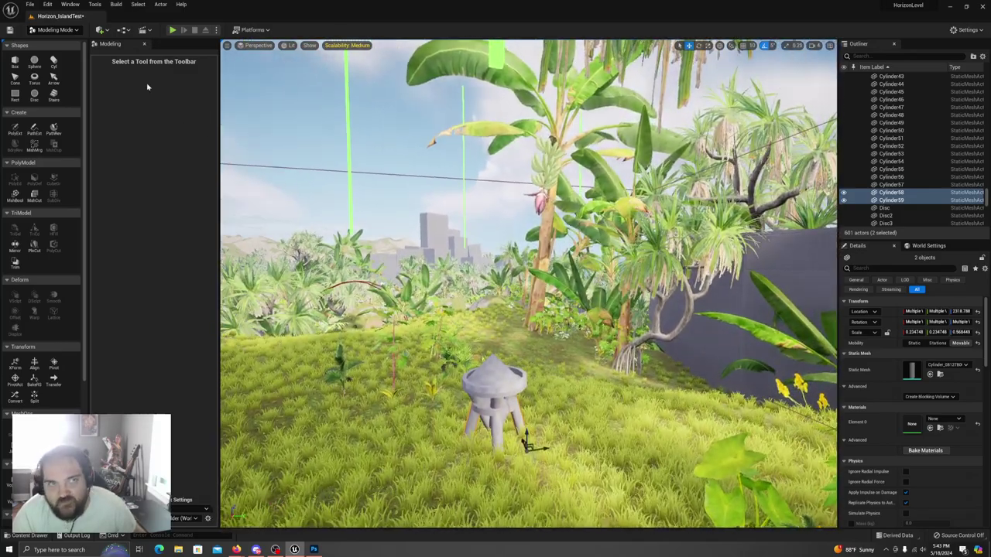
{"action": "left_click", "coordinate": [30, 5]}
{"action": "mouse_move", "coordinate": [39, 11]}
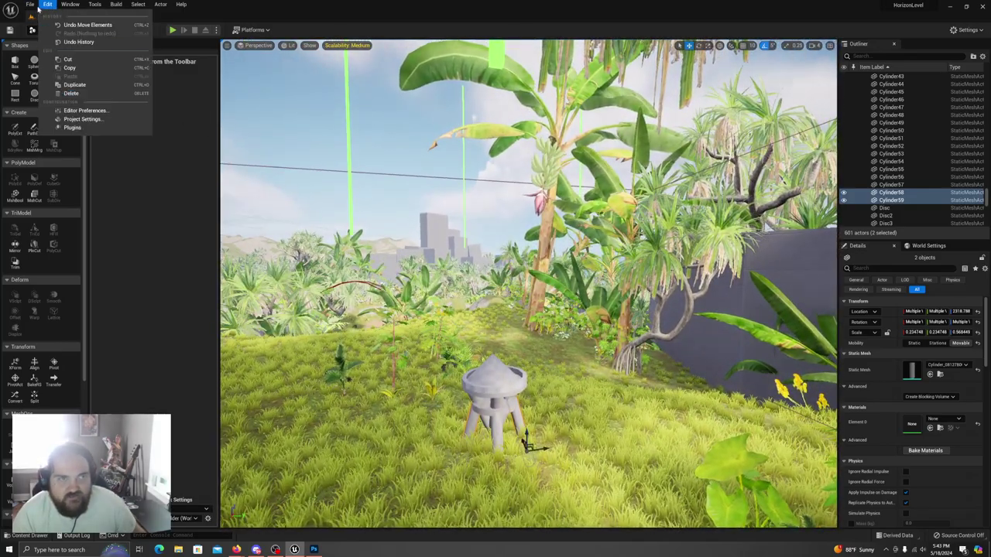
{"action": "left_click", "coordinate": [62, 83]}
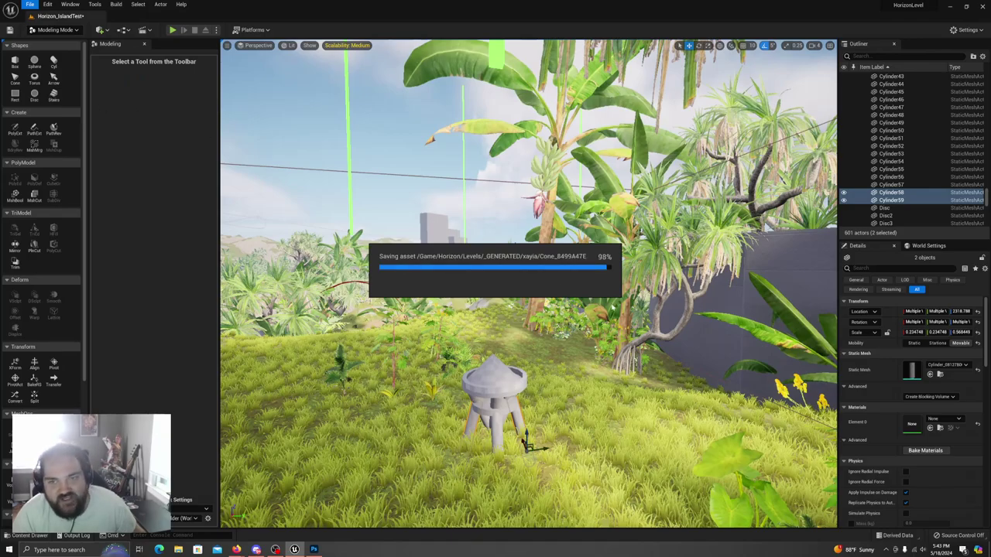
{"action": "right_click_drag", "start_coordinate": [528, 287], "coordinate": [564, 291]}
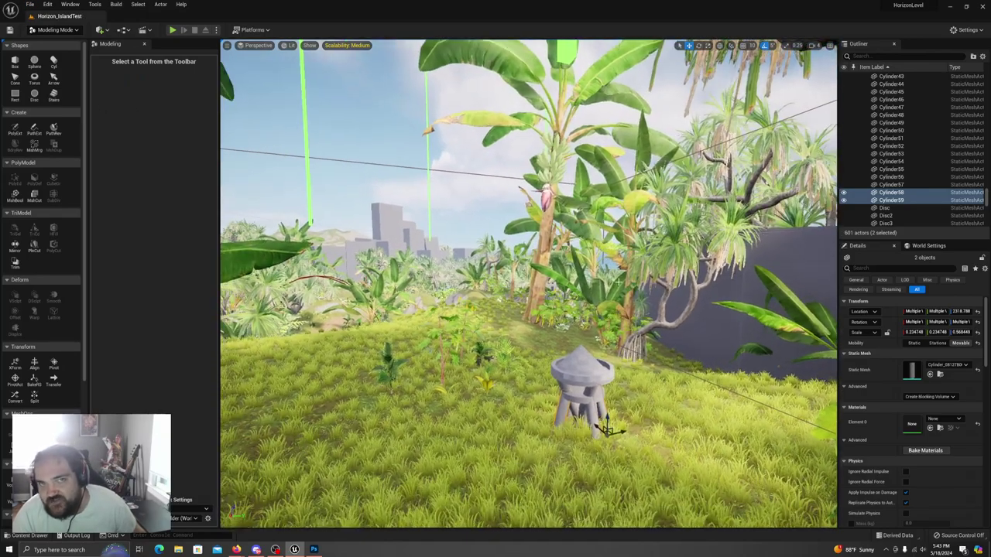
- Playtest the level and walk the character up to the bowl prop to compare its size with the character
{"action": "left_click", "coordinate": [174, 31]}
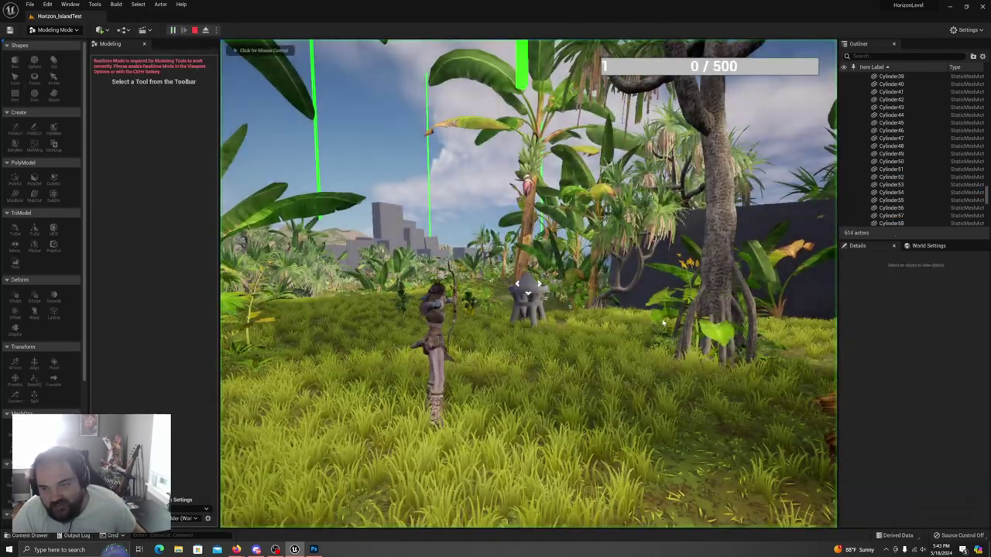
{"action": "key", "text": "w"}
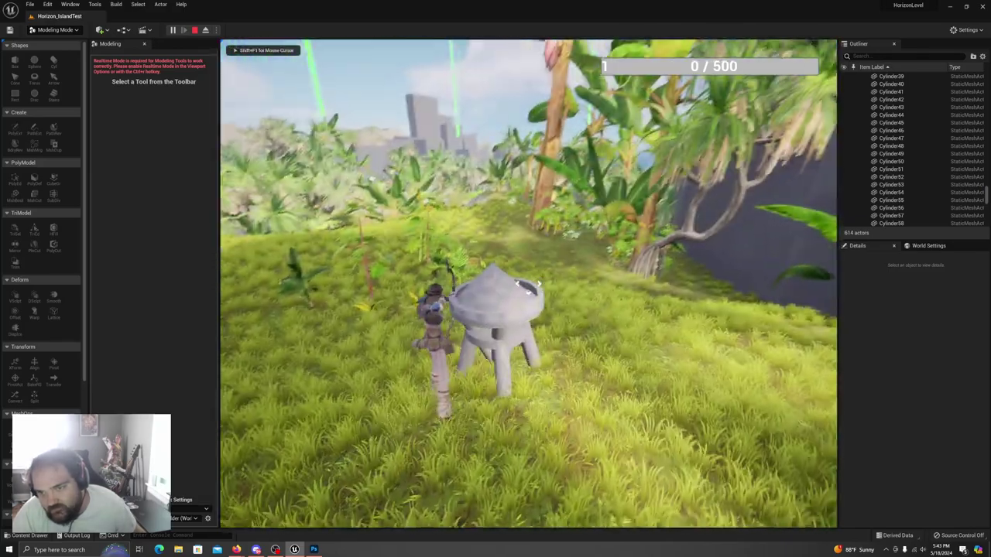
{"action": "key", "text": "s"}
{"action": "key", "text": "Escape"}
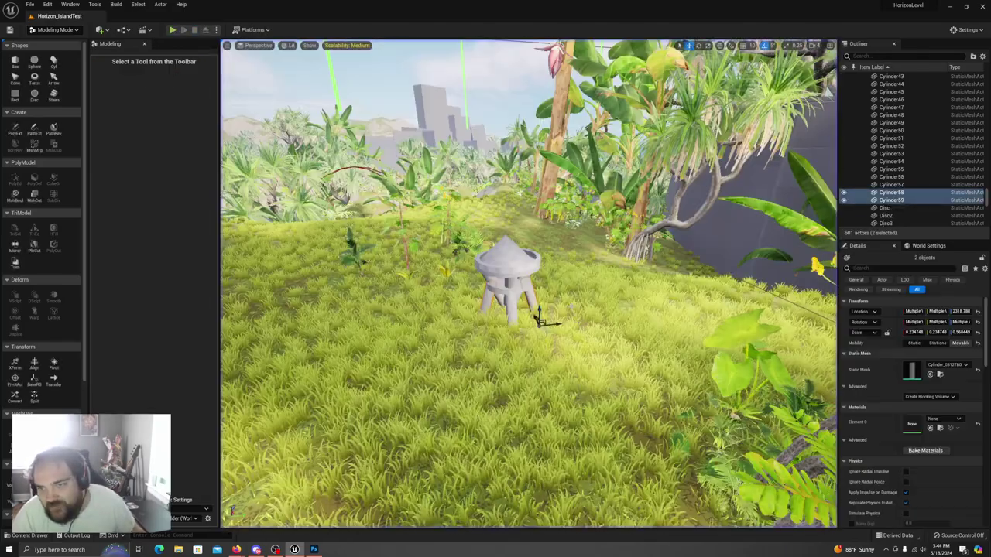
- Select all the bowl prop's parts, including its legs, supports, discs, rim and cone, and group them
{"action": "left_click", "coordinate": [511, 301], "text": "ctrl"}
{"action": "key", "text": "d"}
{"action": "right_click_drag", "start_coordinate": [511, 300], "coordinate": [325, 310]}
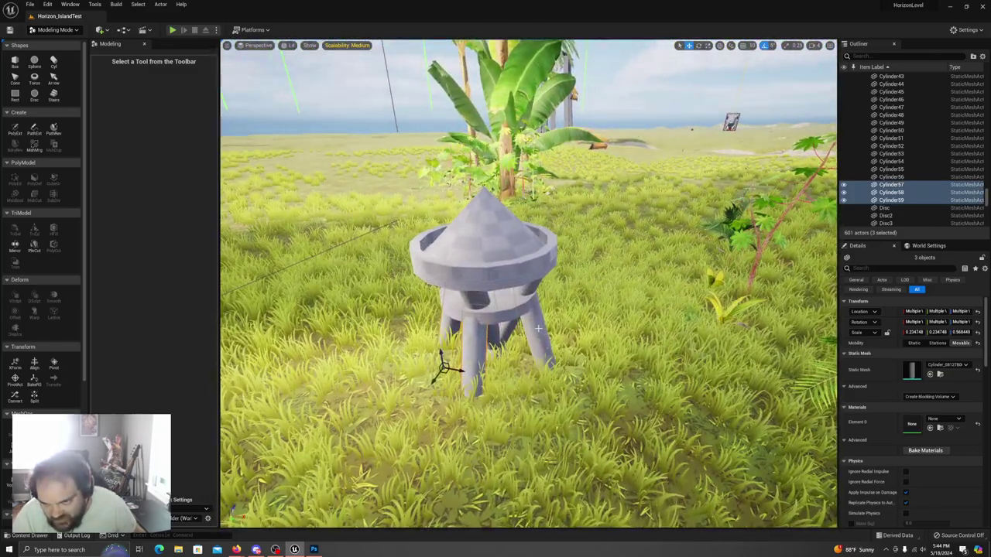
{"action": "left_click", "coordinate": [538, 328], "text": "ctrl"}
{"action": "left_click", "coordinate": [494, 322], "text": "ctrl"}
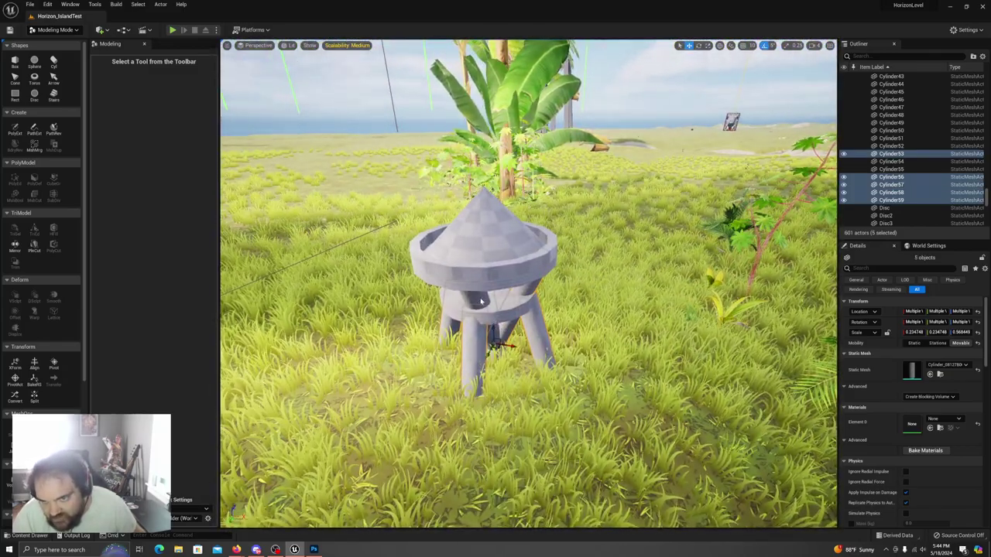
{"action": "left_click", "coordinate": [511, 322], "text": "ctrl"}
{"action": "right_click_drag", "start_coordinate": [512, 322], "coordinate": [426, 302]}
{"action": "left_click", "coordinate": [507, 308], "text": "ctrl"}
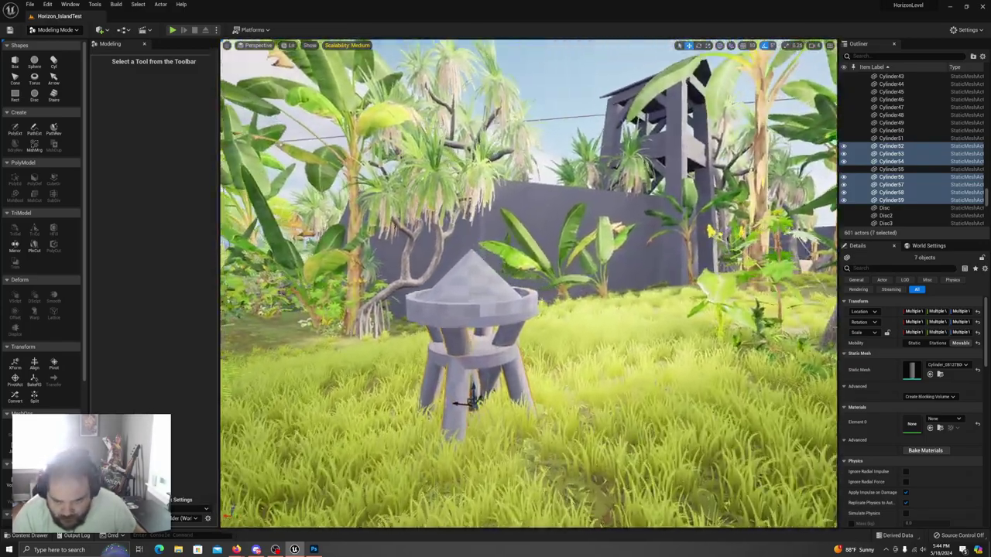
{"action": "left_click", "coordinate": [521, 348], "text": "ctrl"}
{"action": "left_click", "coordinate": [514, 368], "text": "ctrl"}
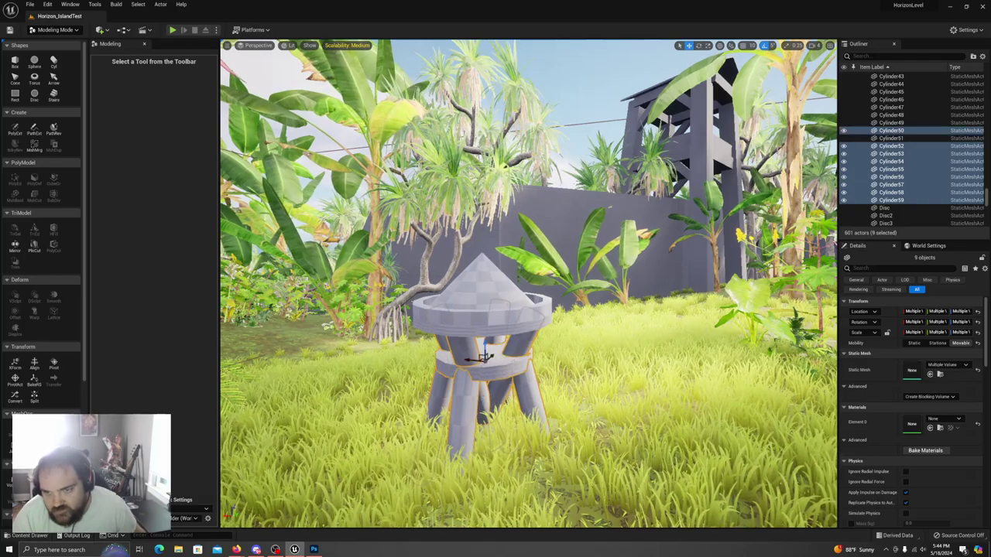
{"action": "left_click", "coordinate": [508, 319], "text": "ctrl"}
{"action": "left_click", "coordinate": [517, 296], "text": "ctrl"}
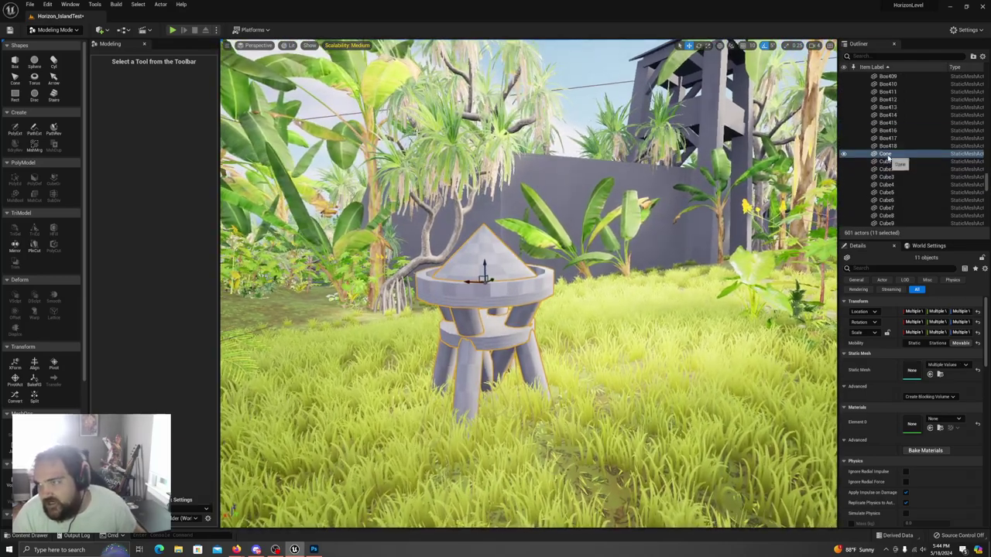
{"action": "right_click", "coordinate": [891, 155]}
{"action": "left_click", "coordinate": [907, 293]}
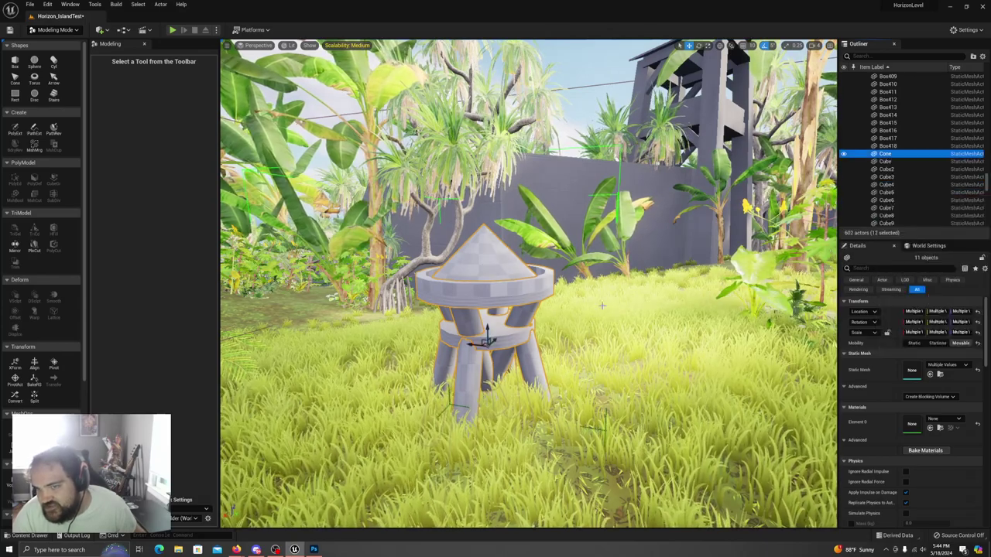
- Try scaling the grouped bowl prop, undo the scaling attempts, and lower the group slightly into the grass
{"action": "key", "text": "e"}
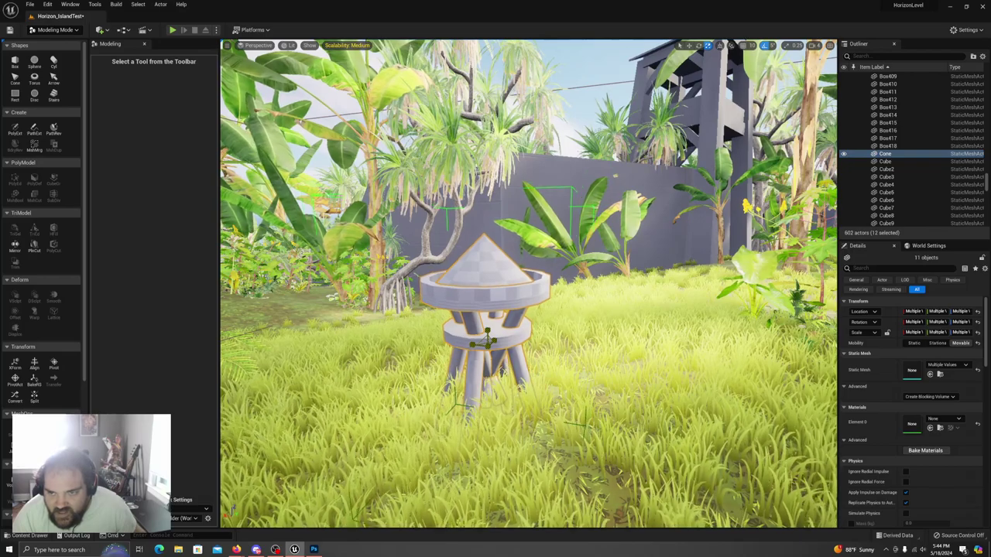
{"action": "key", "text": "ctrl+z"}
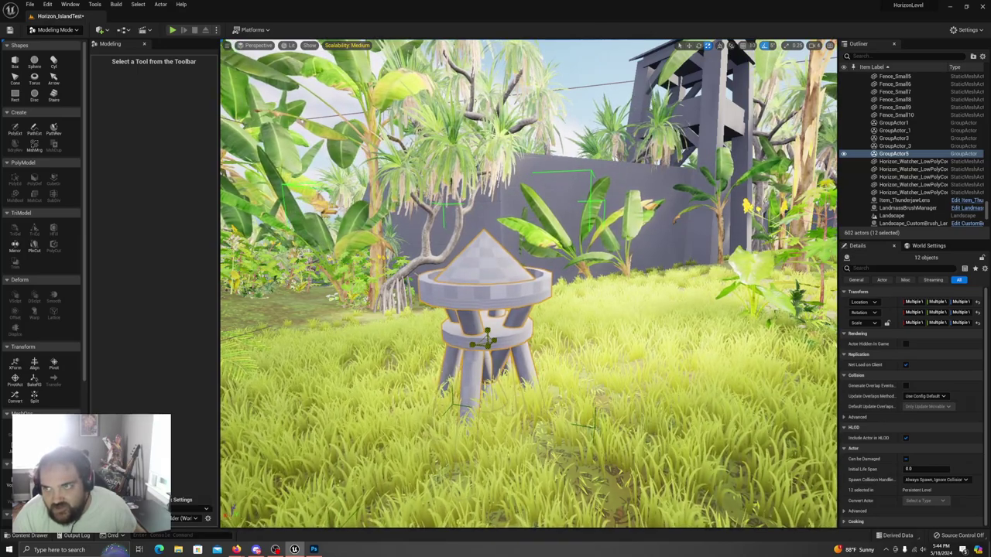
{"action": "key", "text": "ctrl+z"}
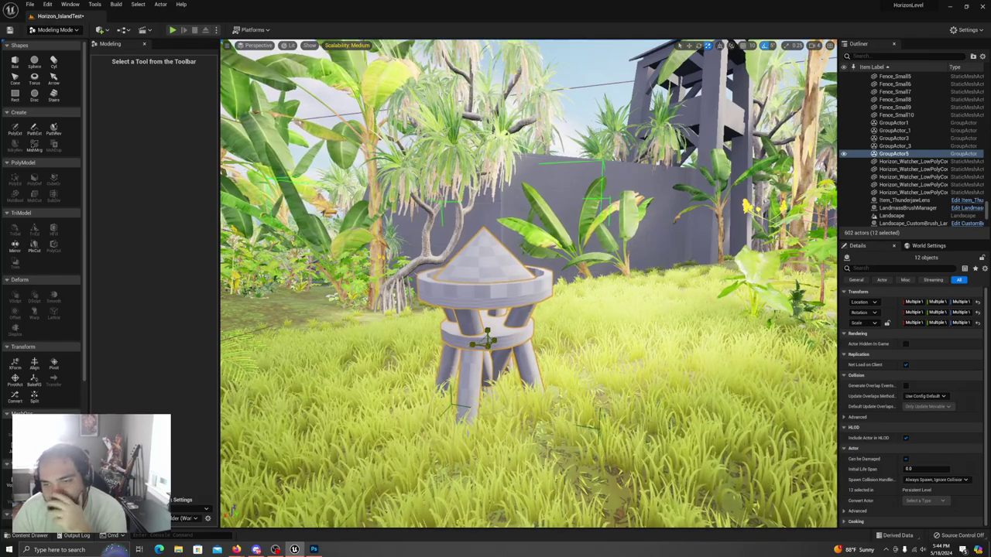
{"action": "key", "text": "ctrl+z"}
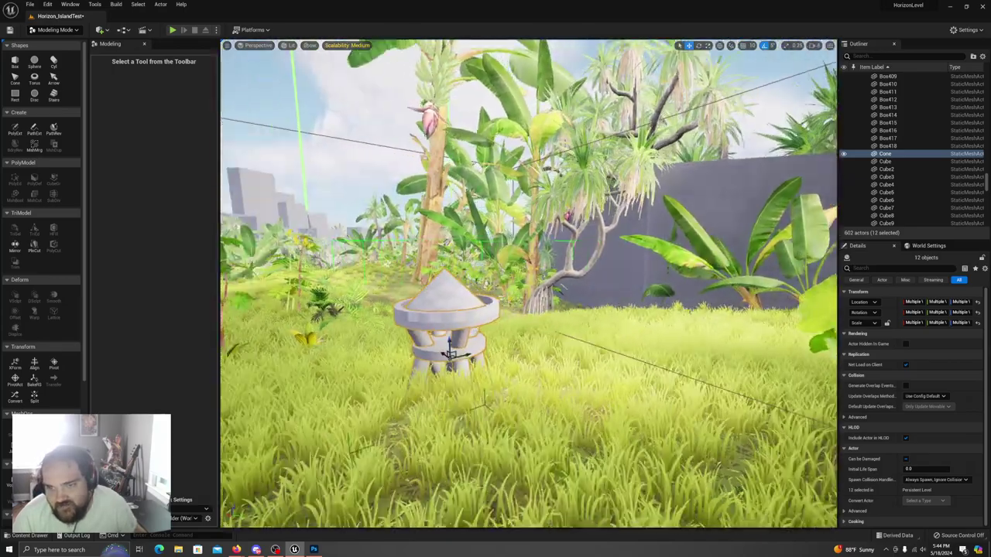
- Playtest the level again and view the grouped bowl prop from beside the character
{"action": "key", "text": "s"}
{"action": "right_click_drag", "start_coordinate": [496, 310], "coordinate": [464, 332]}
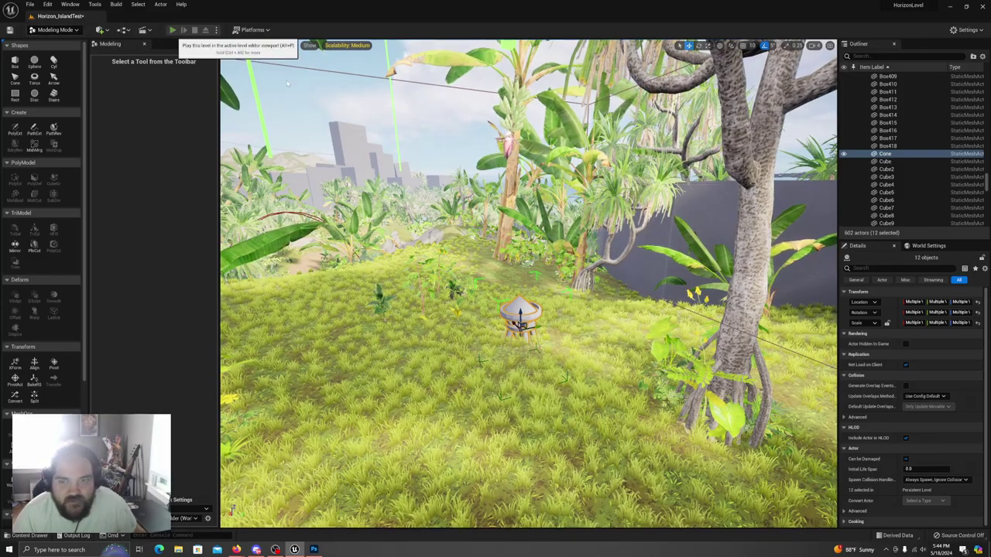
{"action": "left_click", "coordinate": [172, 29]}
{"action": "key", "text": "w"}
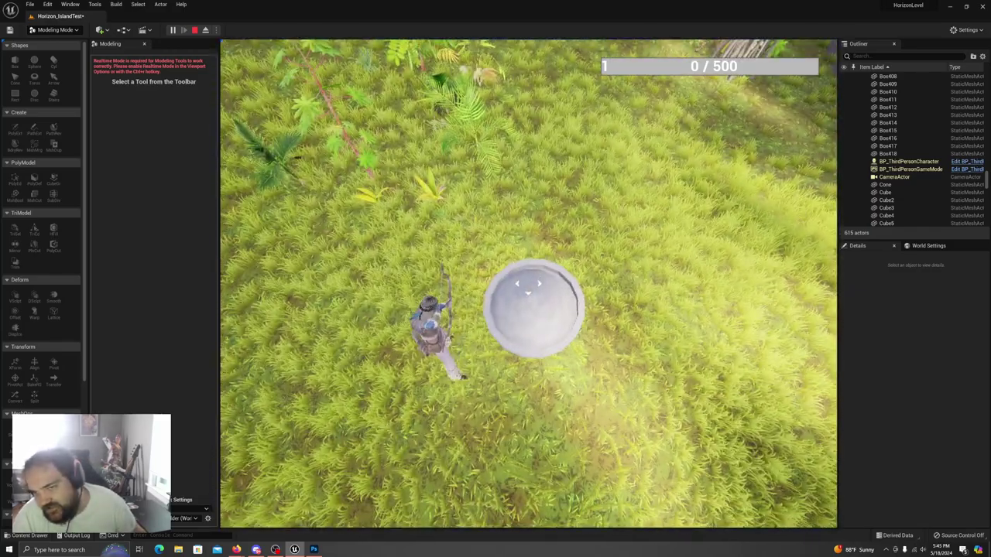
{"action": "key", "text": "Escape"}
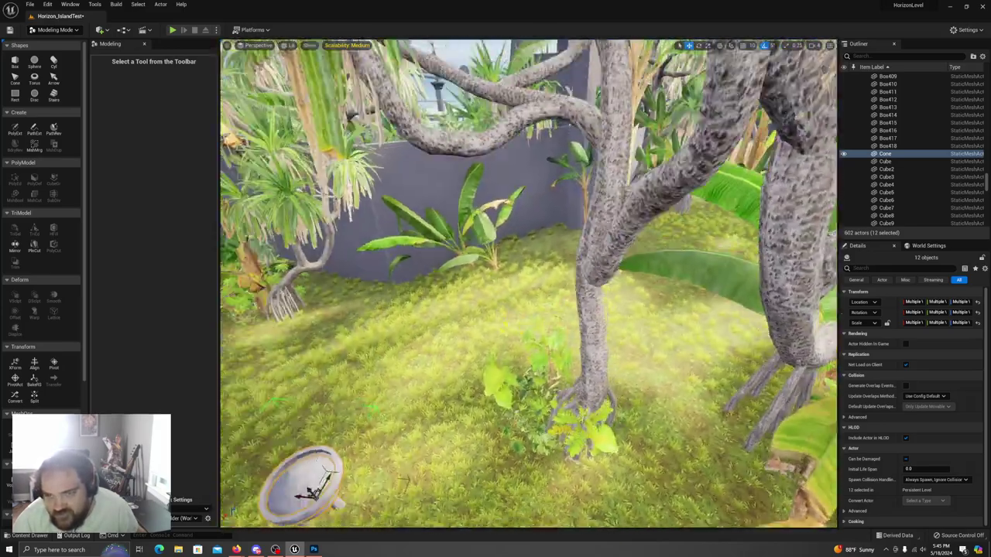
- Change to landscape painting and paint a patch of the Dirt layer on the grass around the bowl prop
{"action": "key", "text": "s"}
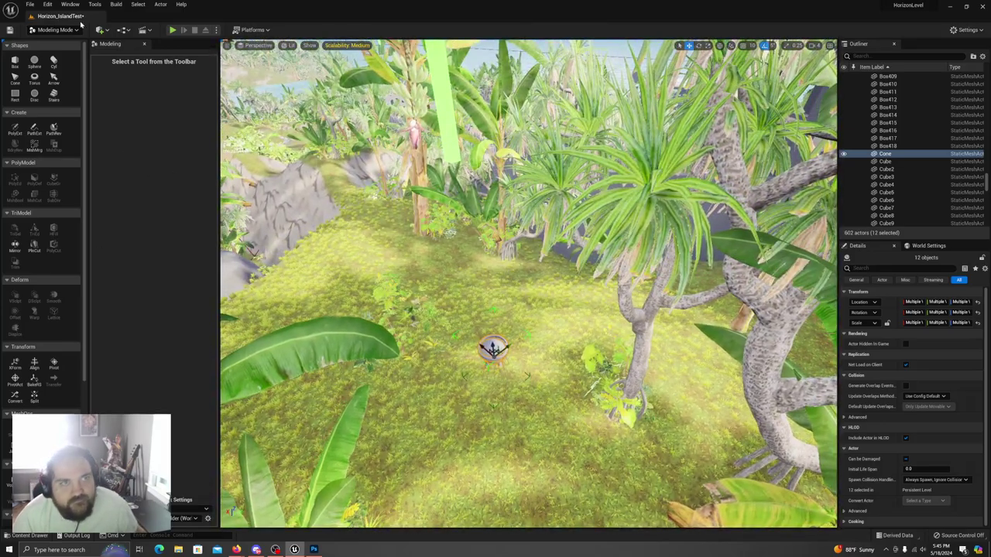
{"action": "left_click", "coordinate": [69, 29]}
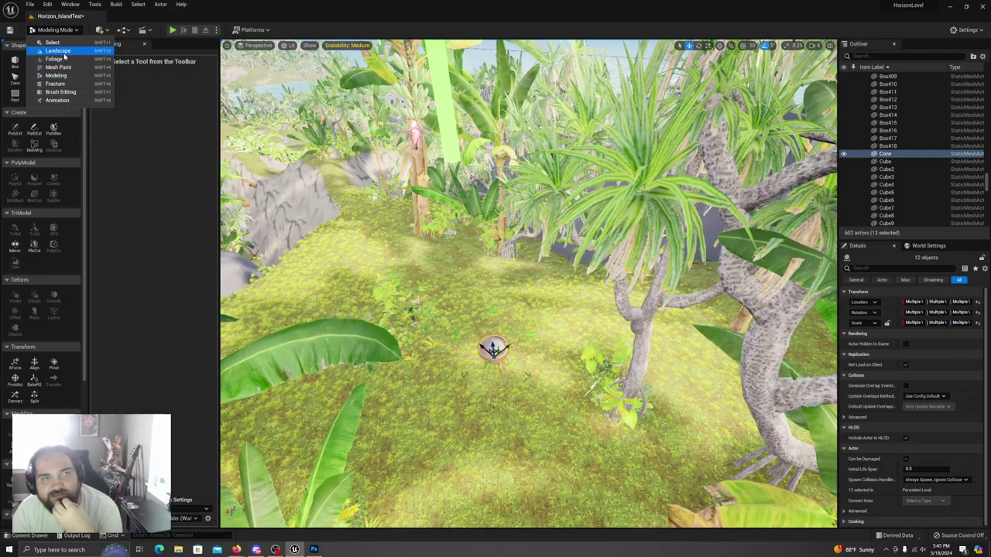
{"action": "left_click", "coordinate": [63, 50]}
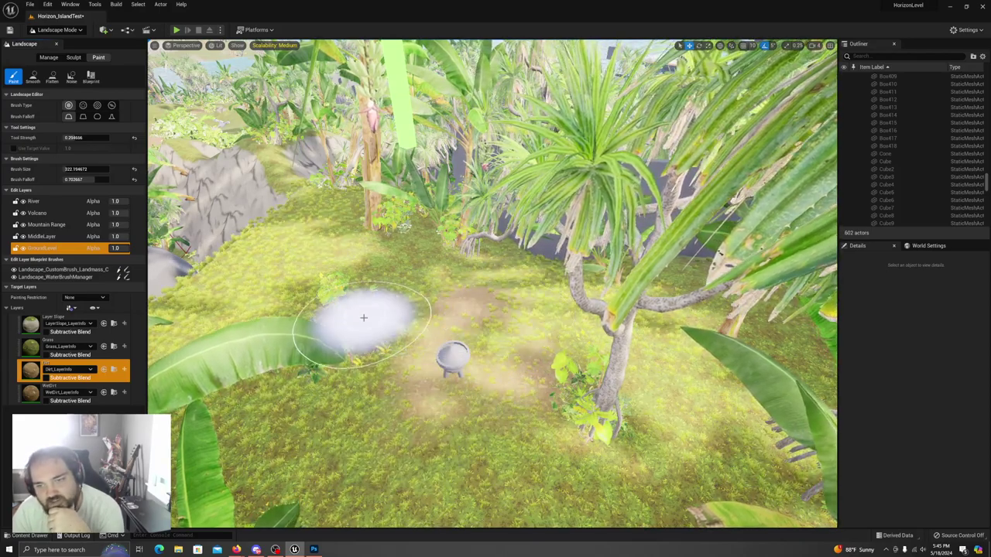
{"action": "mouse_move", "coordinate": [395, 447]}
{"action": "left_mouse_down"}
{"action": "mouse_move", "coordinate": [444, 464]}
{"action": "mouse_move", "coordinate": [514, 454]}
{"action": "mouse_move", "coordinate": [617, 361]}
{"action": "left_mouse_up"}
{"action": "mouse_move", "coordinate": [617, 361]}
{"action": "right_mouse_down"}
{"action": "mouse_move", "coordinate": [619, 414]}
{"action": "mouse_move", "coordinate": [592, 418]}
{"action": "mouse_move", "coordinate": [650, 399]}
{"action": "mouse_move", "coordinate": [650, 410]}
{"action": "right_mouse_up"}
{"action": "key", "text": "w"}
{"action": "key", "text": "s"}
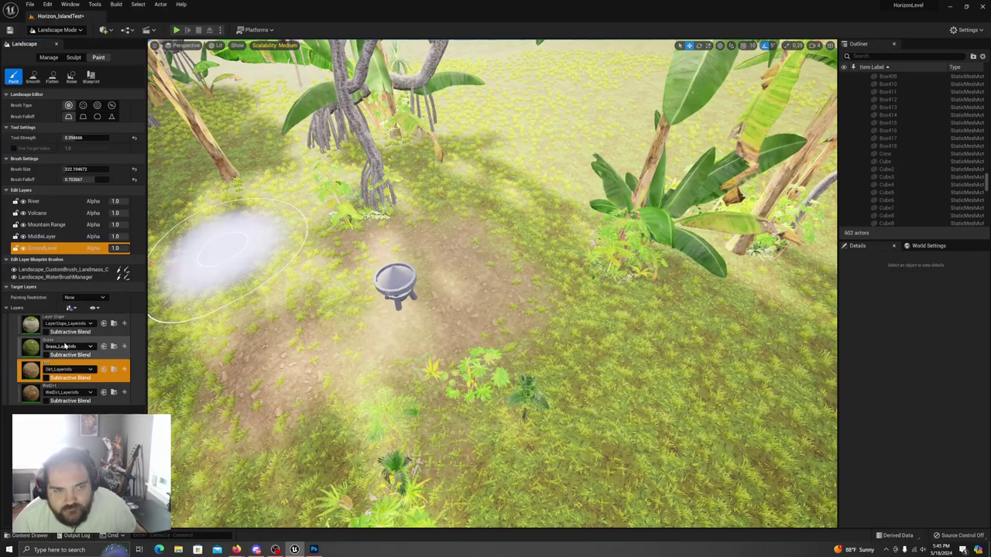
- Extend the Dirt patch toward the small plants near the bowl and undo the last paint stroke
{"action": "left_click", "coordinate": [59, 346]}
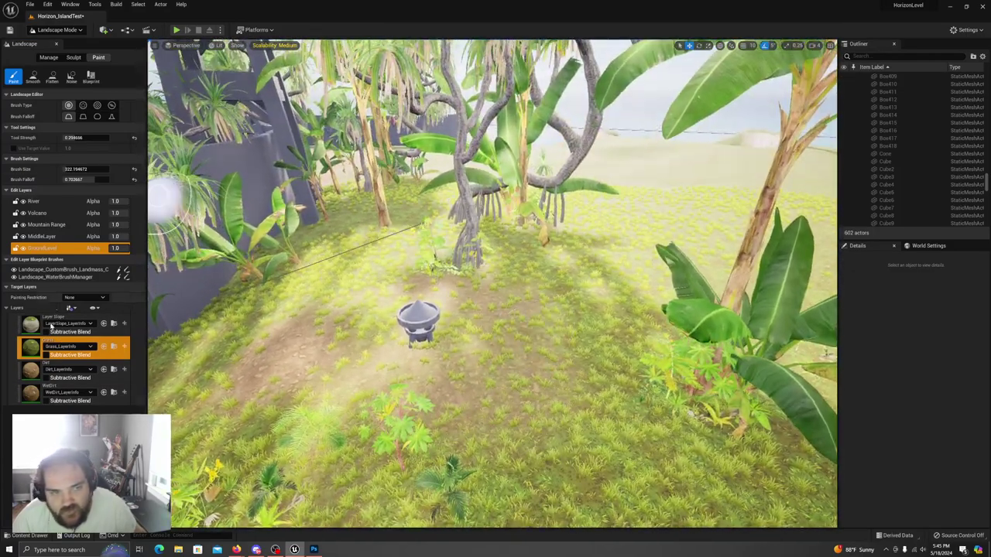
{"action": "left_click", "coordinate": [59, 370]}
{"action": "left_click_drag", "start_coordinate": [563, 464], "coordinate": [602, 464]}
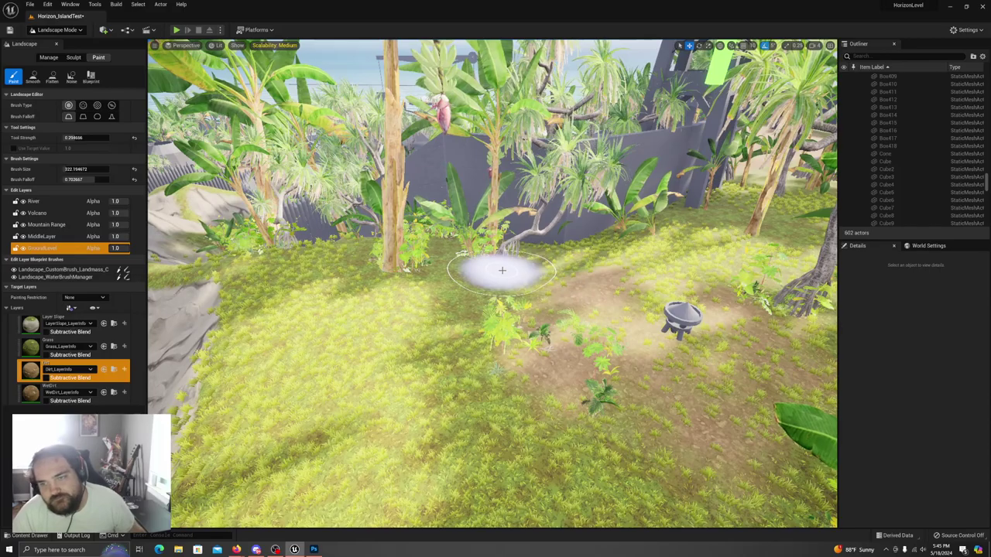
{"action": "key", "text": "ctrl+z"}
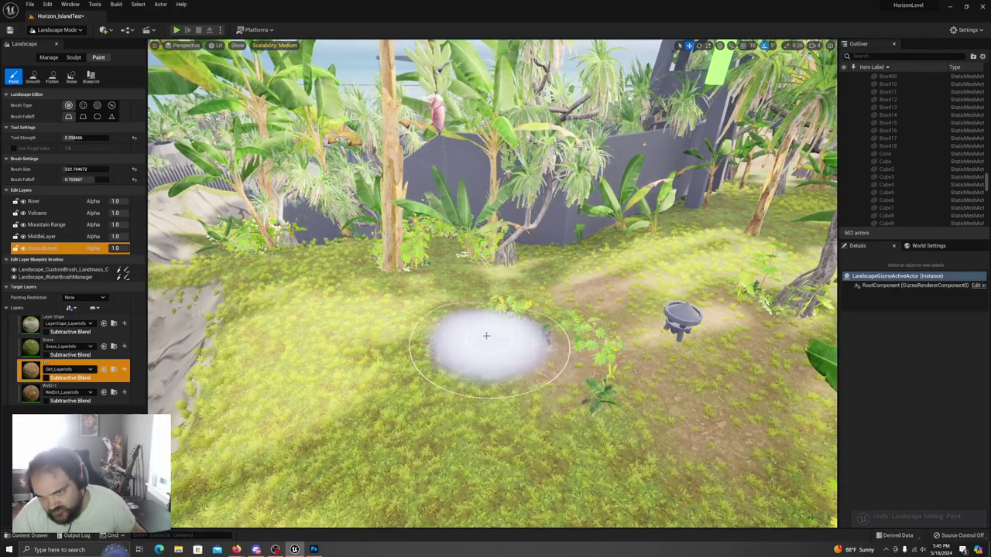
- Paint a Dirt path across the open grass, extending it from the walled entrance past the watchtower and palms
{"action": "key", "text": "w"}
{"action": "mouse_move", "coordinate": [527, 303]}
{"action": "right_mouse_down"}
{"action": "mouse_move", "coordinate": [550, 263]}
{"action": "mouse_move", "coordinate": [604, 267]}
{"action": "mouse_move", "coordinate": [612, 298]}
{"action": "mouse_move", "coordinate": [596, 317]}
{"action": "mouse_move", "coordinate": [539, 333]}
{"action": "mouse_move", "coordinate": [430, 342]}
{"action": "mouse_move", "coordinate": [551, 279]}
{"action": "right_mouse_up"}
{"action": "key", "text": "s"}
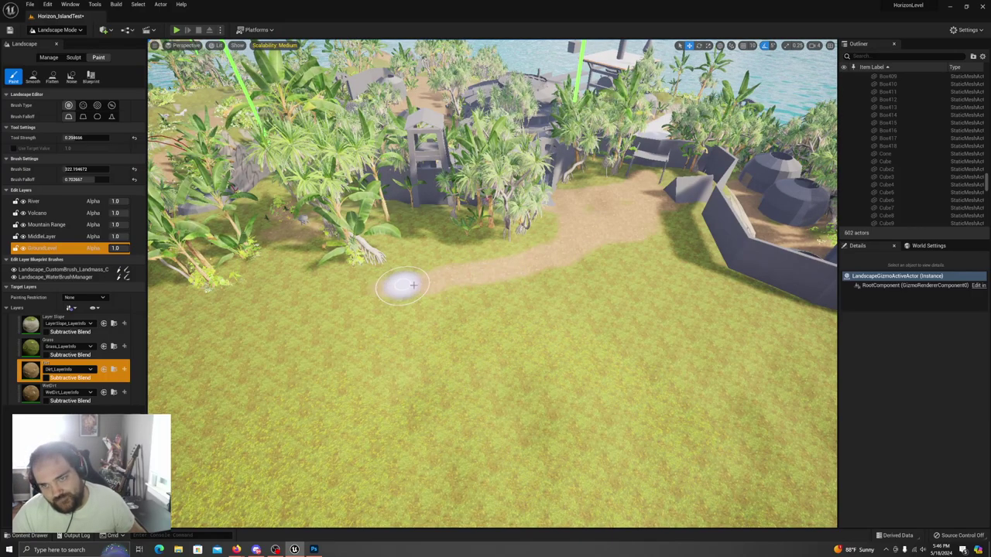
{"action": "left_click_drag", "start_coordinate": [354, 289], "coordinate": [449, 283]}
{"action": "key", "text": "w"}
{"action": "mouse_move", "coordinate": [449, 283]}
{"action": "right_mouse_down"}
{"action": "mouse_move", "coordinate": [430, 298]}
{"action": "mouse_move", "coordinate": [375, 294]}
{"action": "mouse_move", "coordinate": [522, 276]}
{"action": "right_mouse_up"}
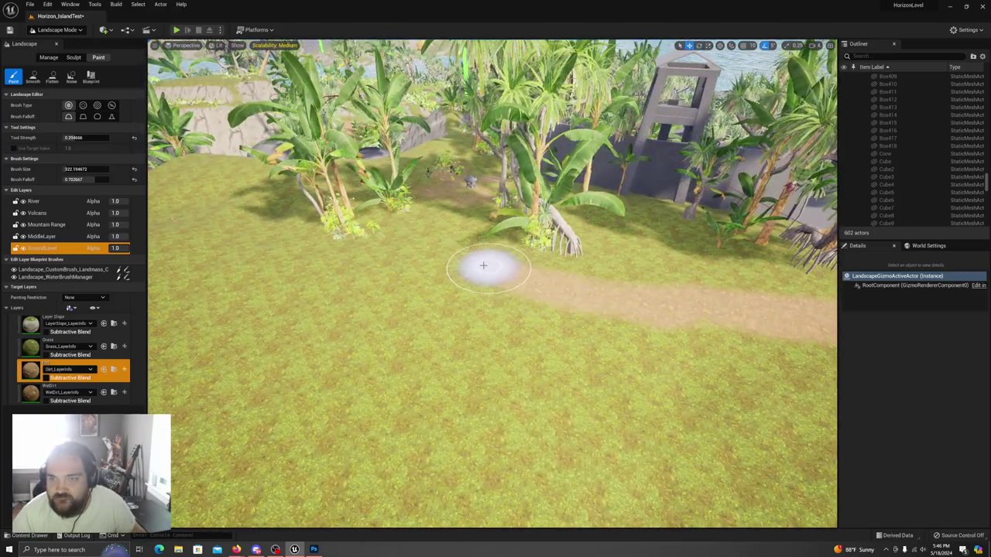
{"action": "mouse_move", "coordinate": [512, 280]}
{"action": "left_mouse_down"}
{"action": "mouse_move", "coordinate": [433, 266]}
{"action": "mouse_move", "coordinate": [473, 272]}
{"action": "left_mouse_up"}
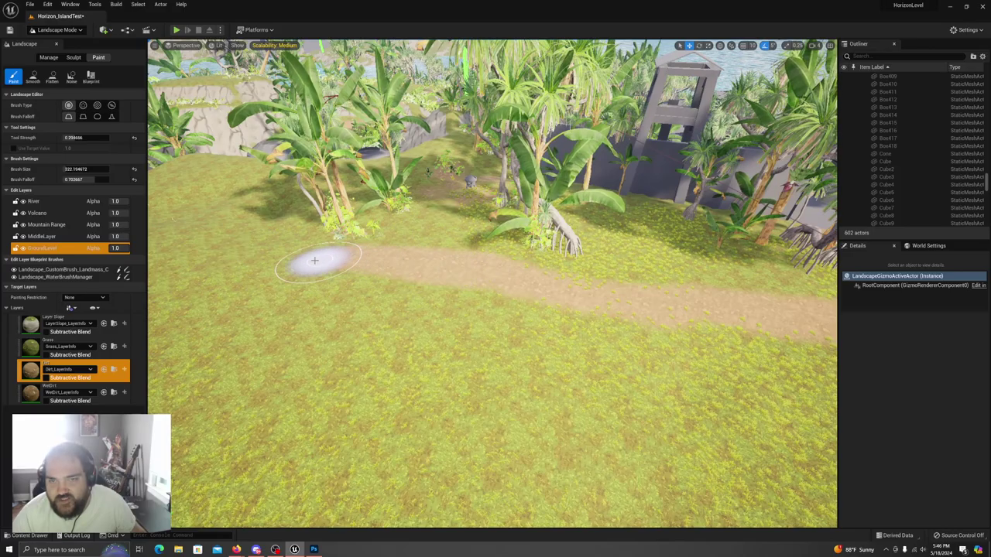
- Continue the Dirt path around the trees beside the bowl clearing
{"action": "mouse_move", "coordinate": [462, 200]}
{"action": "right_mouse_down"}
{"action": "mouse_move", "coordinate": [471, 178]}
{"action": "mouse_move", "coordinate": [463, 139]}
{"action": "mouse_move", "coordinate": [462, 209]}
{"action": "mouse_move", "coordinate": [420, 309]}
{"action": "right_mouse_up"}
{"action": "key", "text": "w"}
{"action": "key", "text": "s"}
{"action": "key", "text": "s"}
{"action": "mouse_move", "coordinate": [540, 251]}
{"action": "right_mouse_down"}
{"action": "mouse_move", "coordinate": [528, 259]}
{"action": "mouse_move", "coordinate": [538, 299]}
{"action": "mouse_move", "coordinate": [463, 313]}
{"action": "right_mouse_up"}
{"action": "key", "text": "w"}
{"action": "mouse_move", "coordinate": [397, 267]}
{"action": "left_mouse_down"}
{"action": "mouse_move", "coordinate": [380, 259]}
{"action": "mouse_move", "coordinate": [426, 283]}
{"action": "left_mouse_up"}
{"action": "mouse_move", "coordinate": [426, 283]}
{"action": "right_mouse_down"}
{"action": "mouse_move", "coordinate": [472, 298]}
{"action": "mouse_move", "coordinate": [439, 299]}
{"action": "mouse_move", "coordinate": [534, 263]}
{"action": "mouse_move", "coordinate": [408, 284]}
{"action": "right_mouse_up"}
{"action": "key", "text": "w"}
- Return to modeling and place a cylinder of radius 50 and height 200 on the side of the wall near the bowl
{"action": "left_click", "coordinate": [58, 29]}
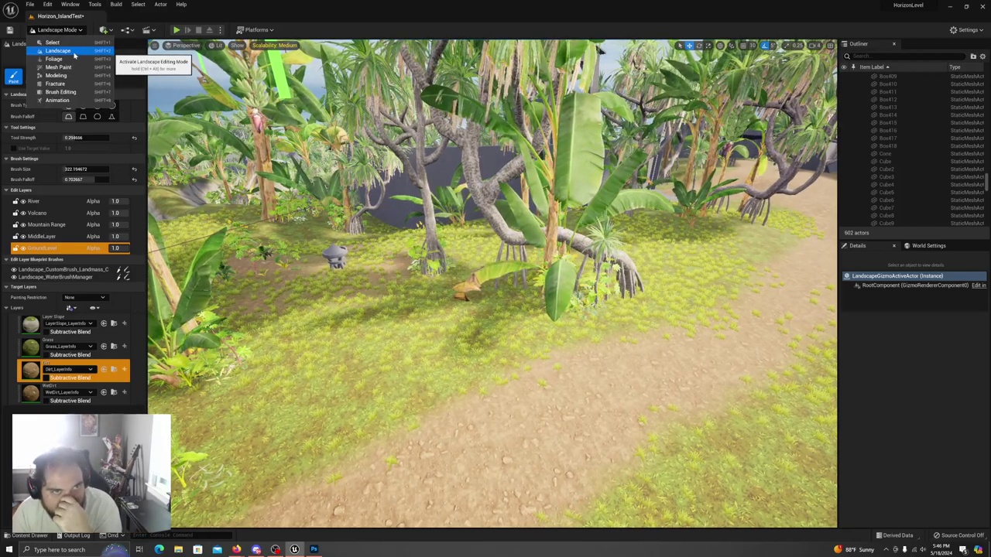
{"action": "left_click", "coordinate": [67, 75]}
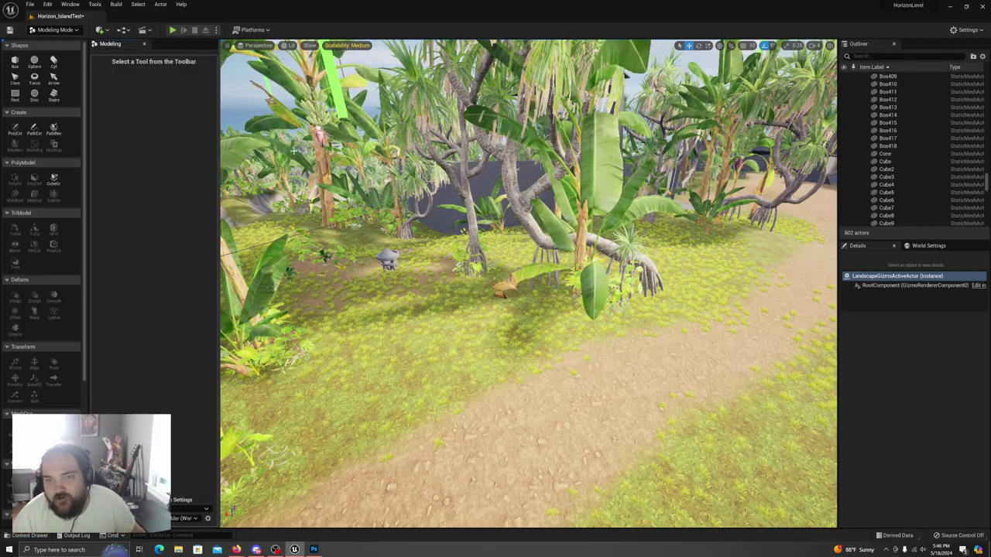
{"action": "key", "text": "w"}
{"action": "right_click_drag", "start_coordinate": [433, 309], "coordinate": [387, 313]}
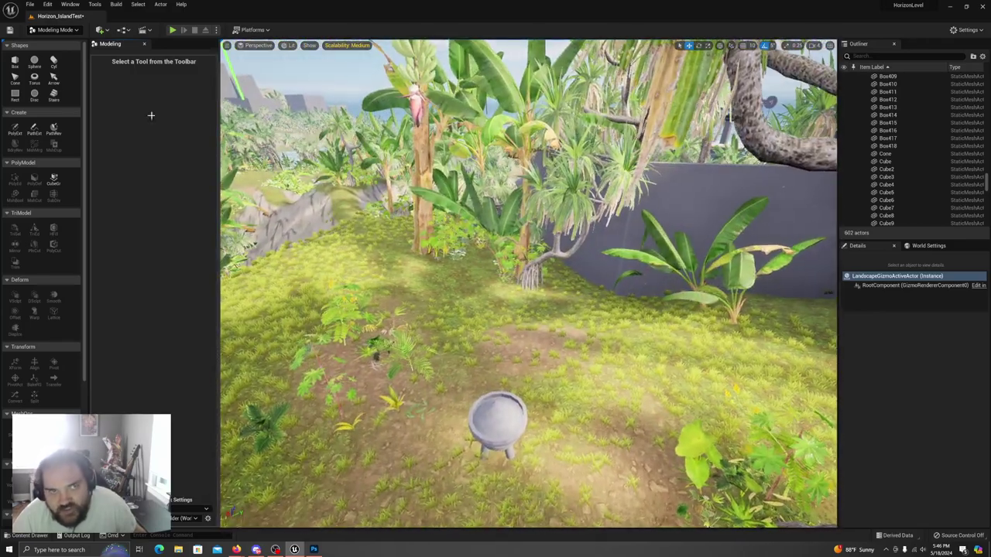
{"action": "left_click", "coordinate": [54, 62]}
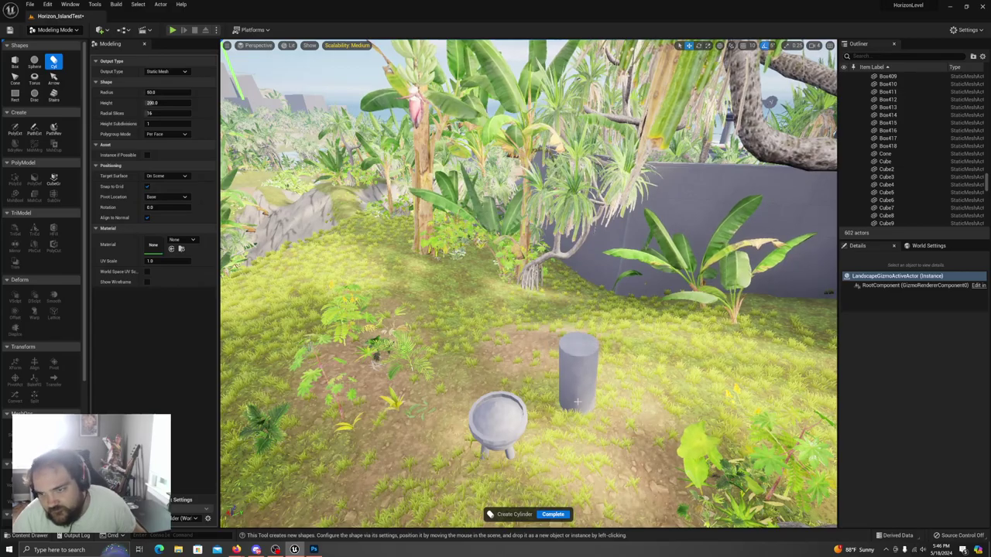
{"action": "right_click_drag", "start_coordinate": [656, 308], "coordinate": [655, 307]}
{"action": "left_click", "coordinate": [615, 267]}
{"action": "right_click_drag", "start_coordinate": [616, 267], "coordinate": [616, 267]}
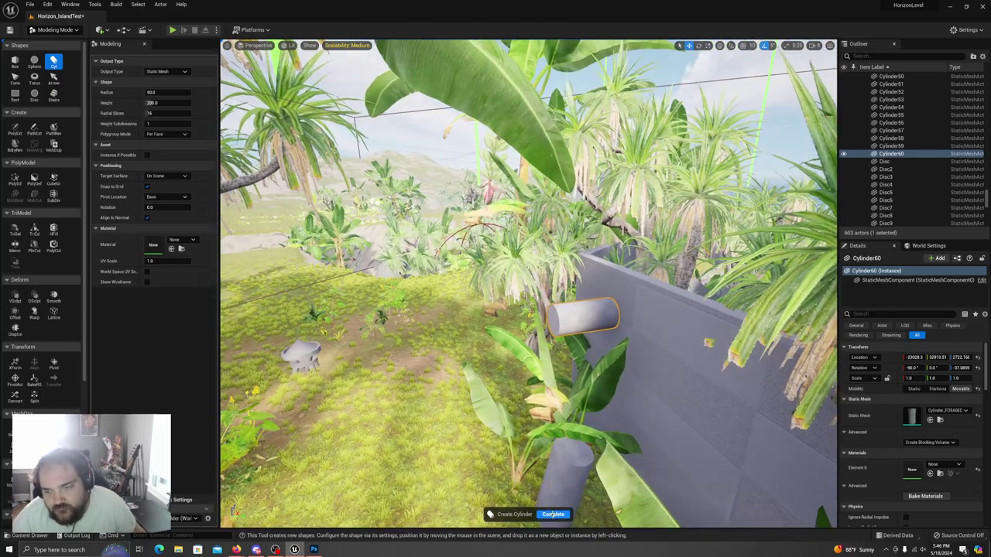
{"action": "left_click", "coordinate": [552, 514]}
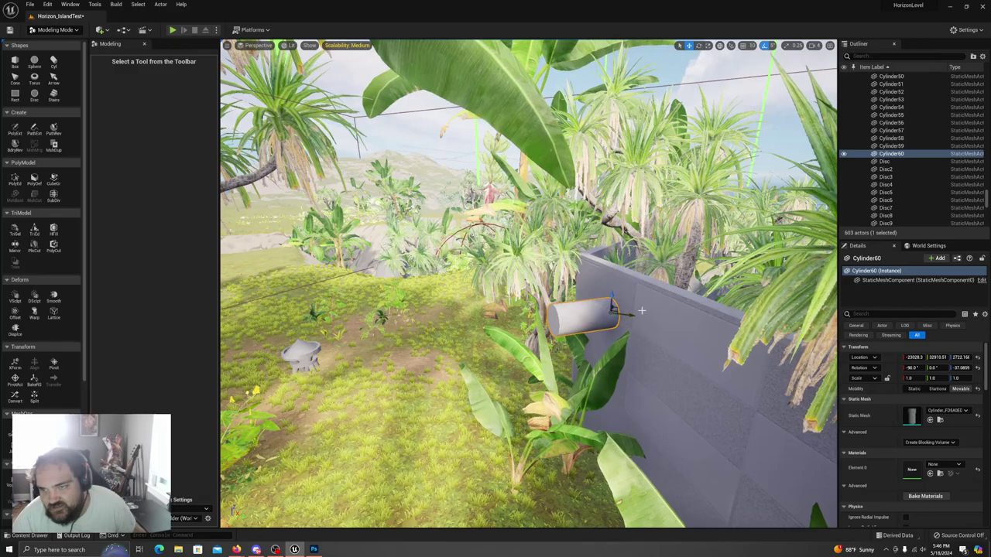
- Move the horizontal cylinder from the wall toward the bowl and scale it to about 0.55 in thickness and 1.58 in length
{"action": "left_click_drag", "start_coordinate": [615, 311], "coordinate": [382, 312]}
{"action": "key", "text": "r"}
{"action": "left_click_drag", "start_coordinate": [382, 311], "coordinate": [307, 323]}
{"action": "key", "text": "w"}
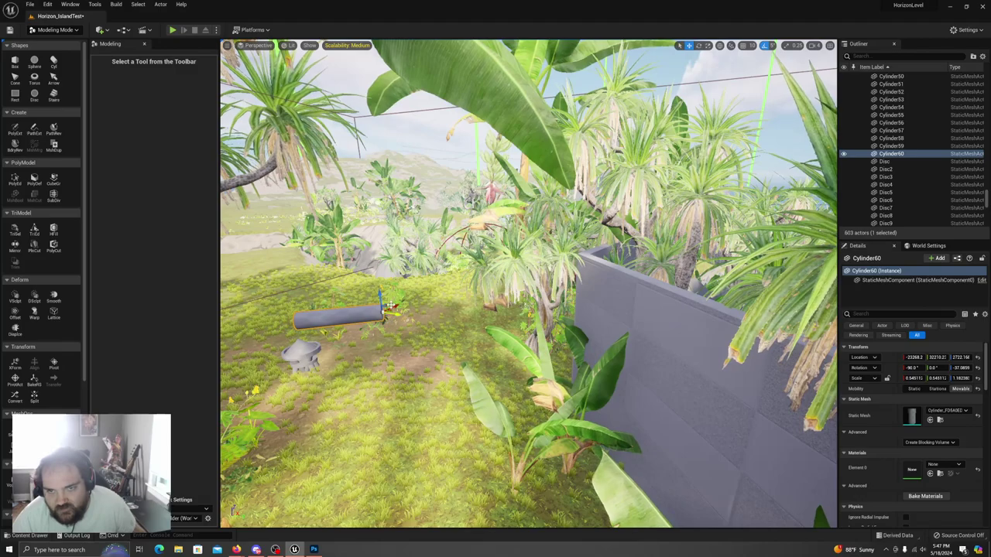
- Lower the cylinder onto the ground and turn it 40° around the vertical axis so it lies beside the bowl
{"action": "left_click_drag", "start_coordinate": [381, 295], "coordinate": [374, 366]}
{"action": "key", "text": "e"}
{"action": "key", "text": "w"}
{"action": "key", "text": "w"}
{"action": "right_click_drag", "start_coordinate": [374, 365], "coordinate": [328, 417]}
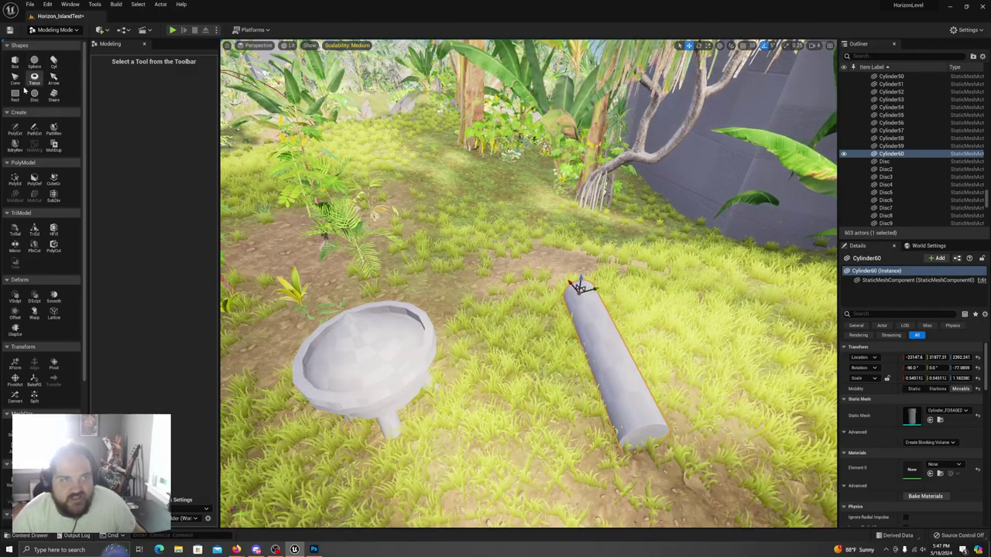
- Place a 100 × 100 × 100 box on the dirt across the bowl from the log cylinder
{"action": "left_click", "coordinate": [15, 62]}
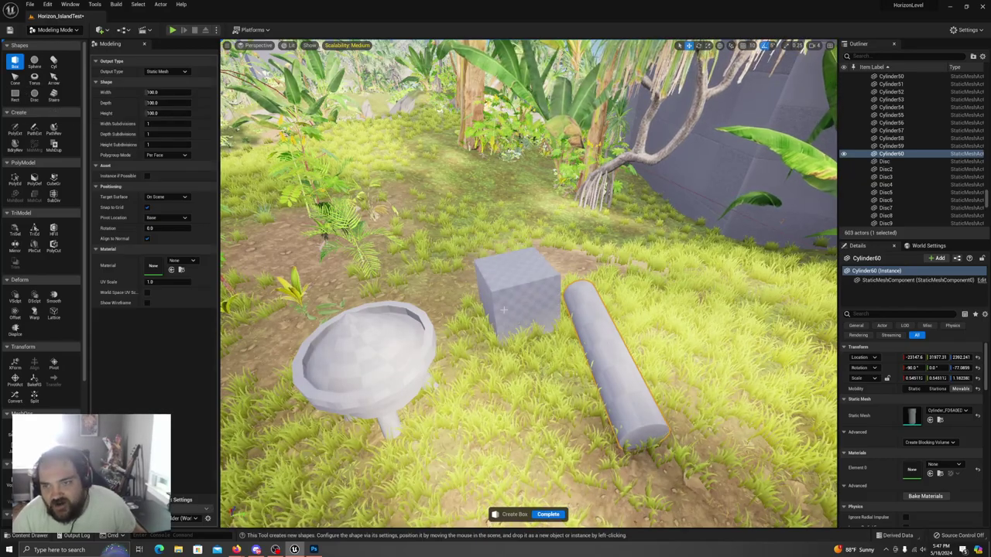
{"action": "right_click_drag", "start_coordinate": [459, 322], "coordinate": [505, 301]}
{"action": "key", "text": "w"}
{"action": "key", "text": "s"}
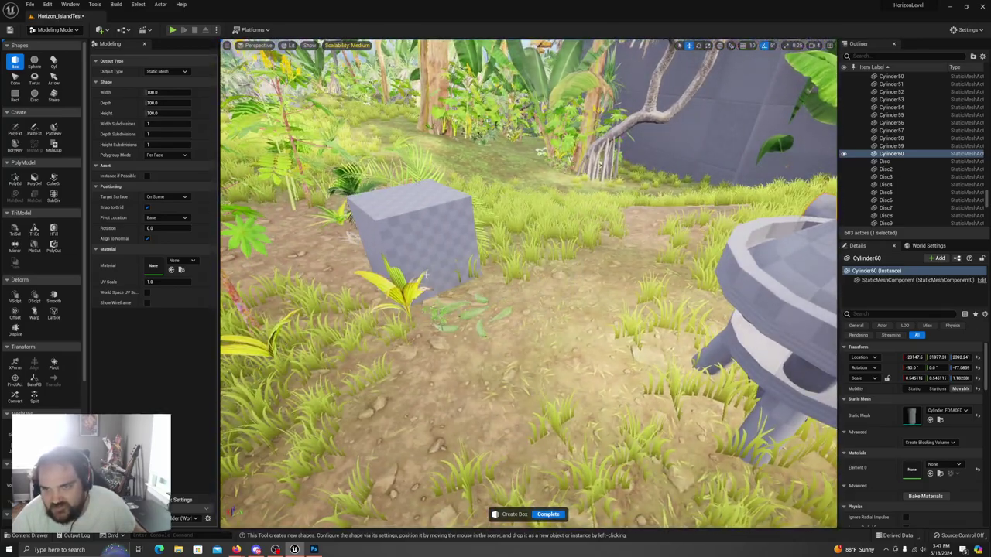
{"action": "left_click", "coordinate": [425, 273]}
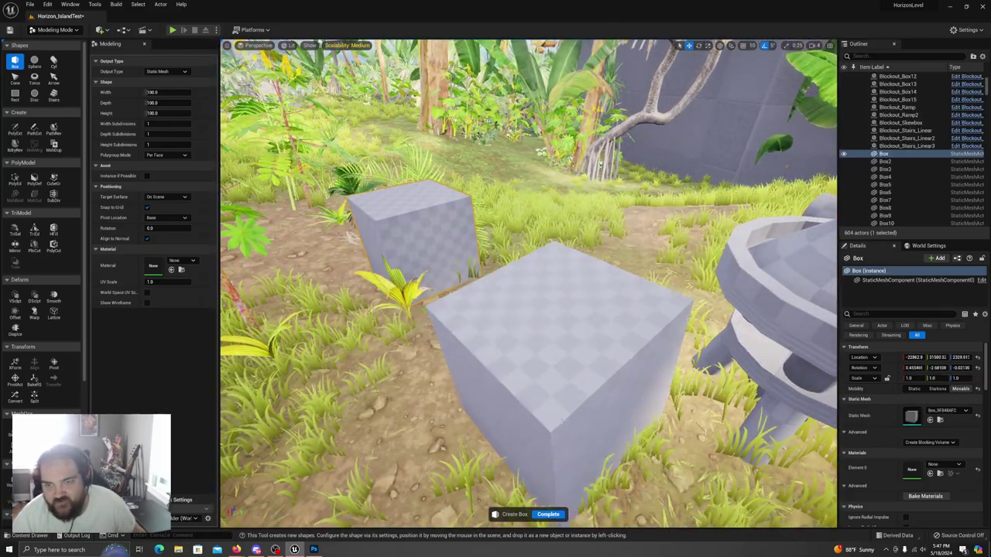
- Reshape the box with PolyGroup Edit into a low, long slab by lowering its top face and pulling out its ends
{"action": "left_click", "coordinate": [15, 178]}
{"action": "left_click", "coordinate": [413, 186]}
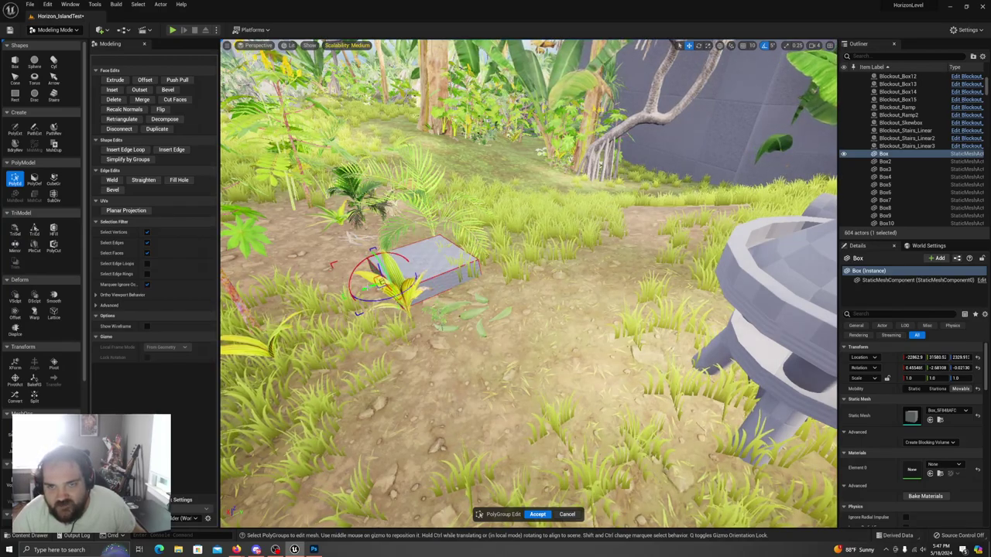
{"action": "key", "text": "w"}
{"action": "right_click_drag", "start_coordinate": [454, 269], "coordinate": [372, 240]}
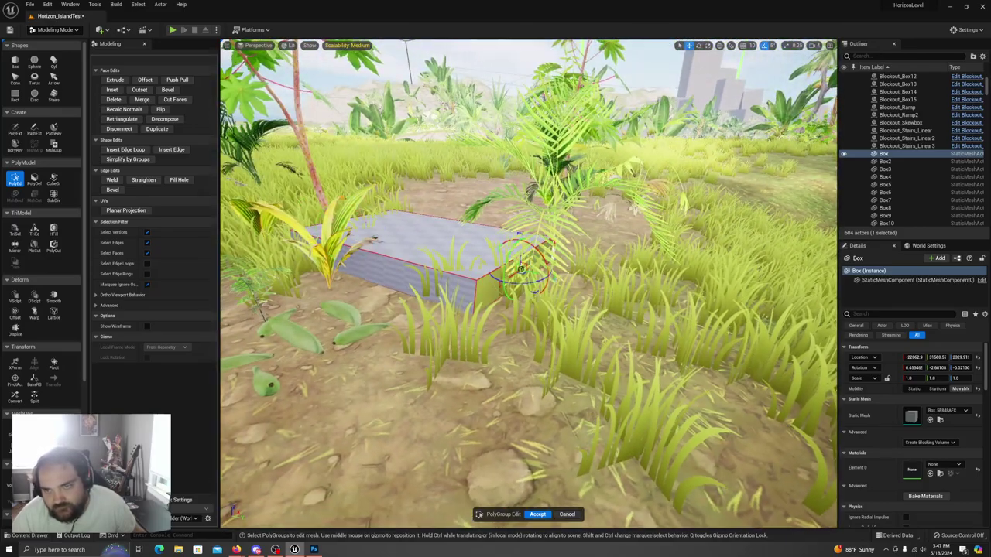
{"action": "left_click_drag", "start_coordinate": [534, 273], "coordinate": [626, 293]}
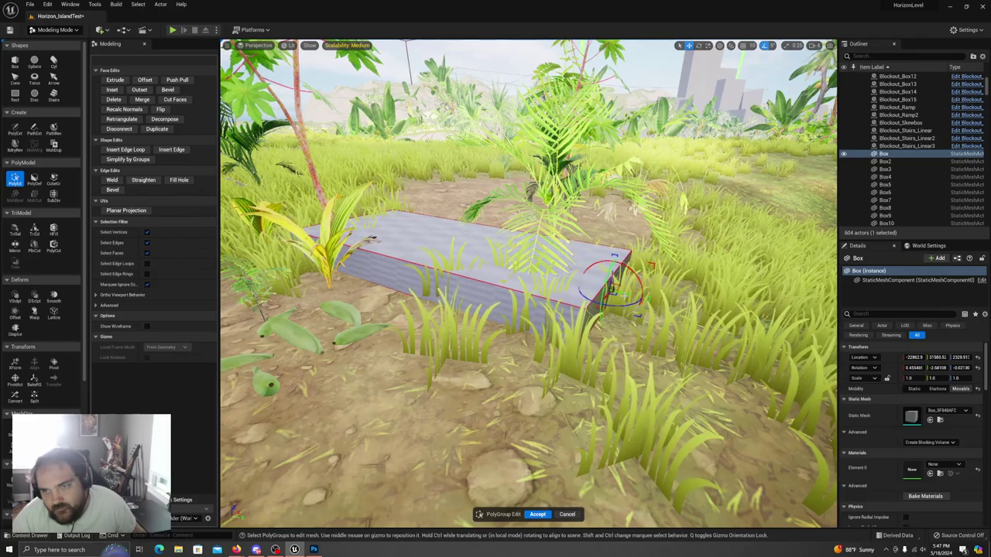
- Insert an edge loop around the slab's sides, then lower and narrow its top face so the upper edges slope inward
{"action": "left_click", "coordinate": [124, 149]}
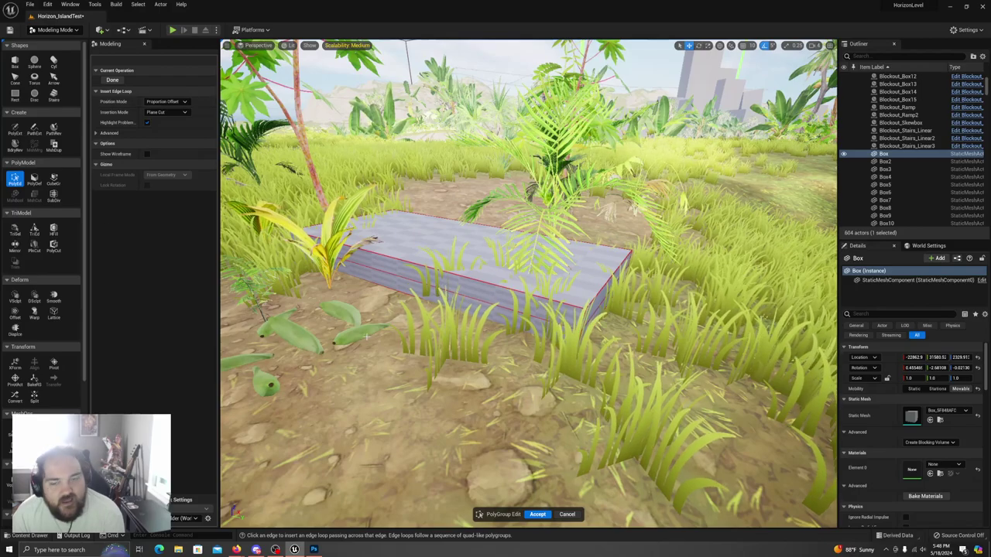
{"action": "left_click", "coordinate": [538, 514]}
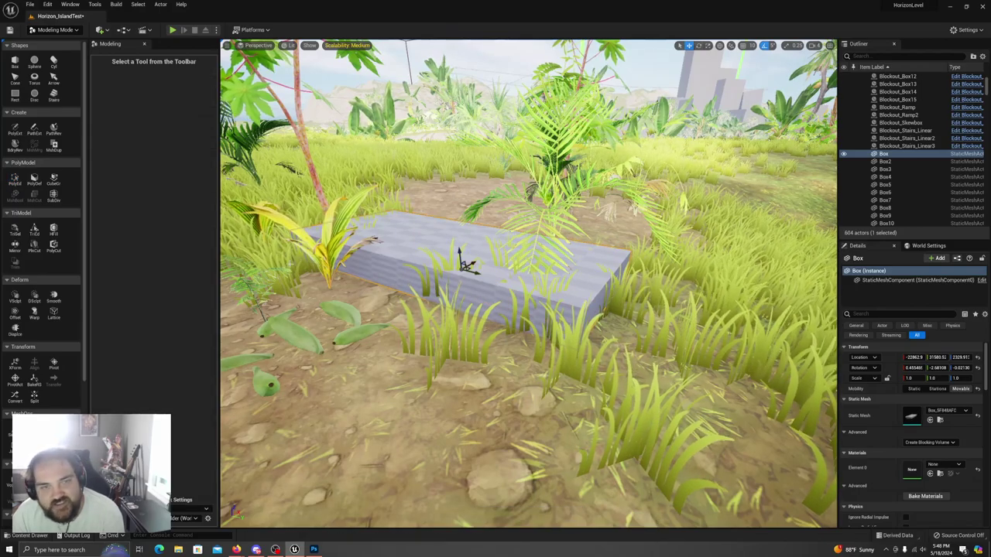
{"action": "left_click", "coordinate": [15, 178]}
{"action": "left_click", "coordinate": [450, 240]}
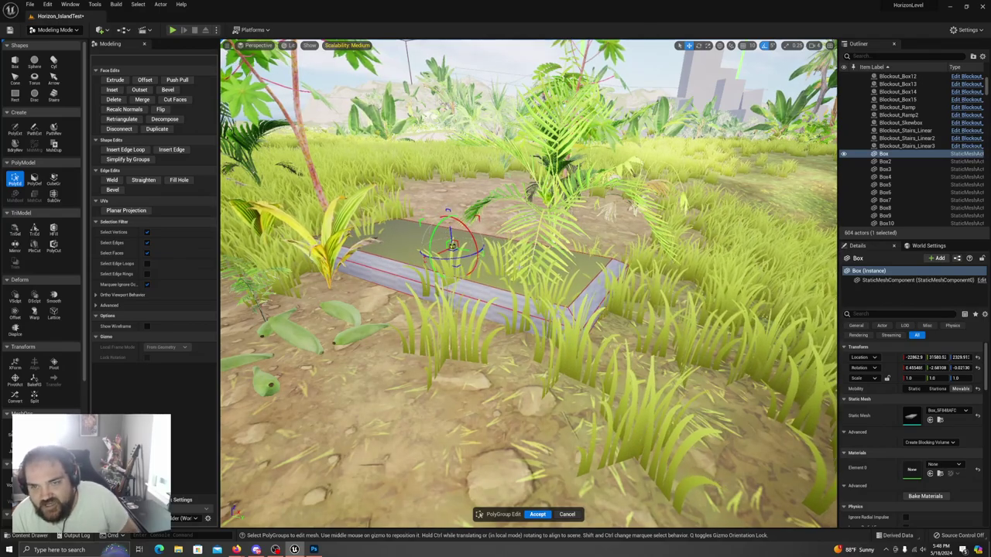
{"action": "key", "text": "w"}
{"action": "right_click_drag", "start_coordinate": [464, 288], "coordinate": [467, 248]}
{"action": "key", "text": "s"}
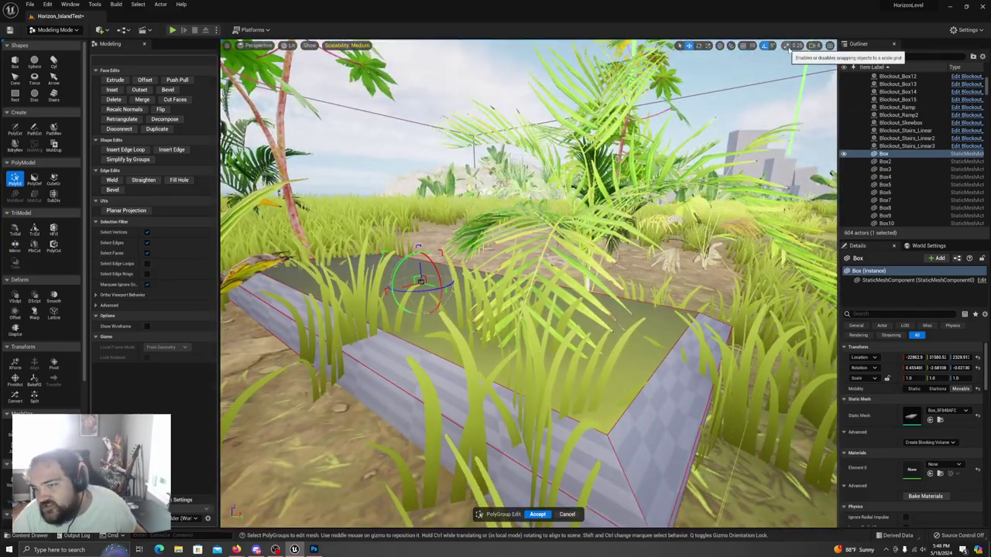
{"action": "key", "text": "a"}
{"action": "right_click_drag", "start_coordinate": [495, 309], "coordinate": [511, 295]}
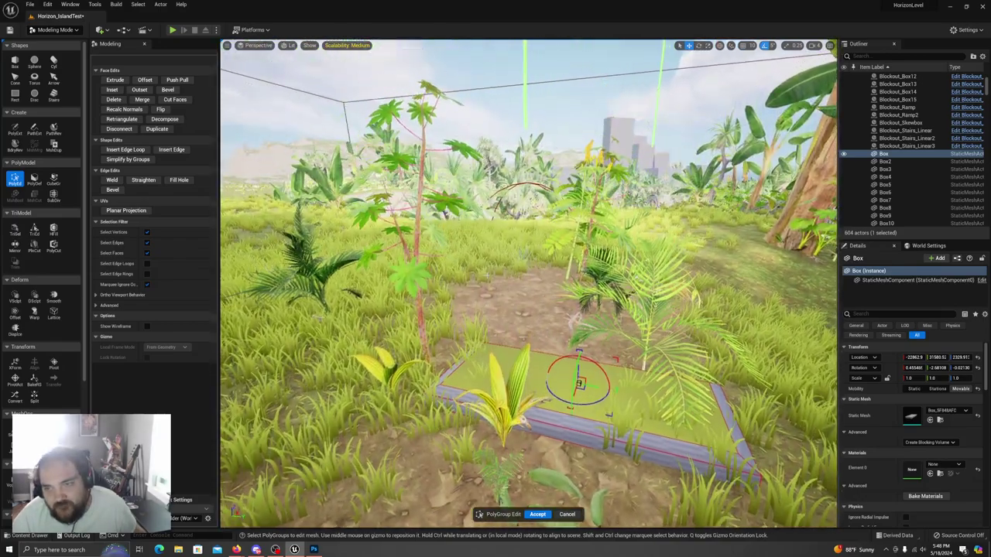
- Insert edge loops across the slab's width to divide it into sections, and accept the mesh edit
{"action": "left_click", "coordinate": [125, 150]}
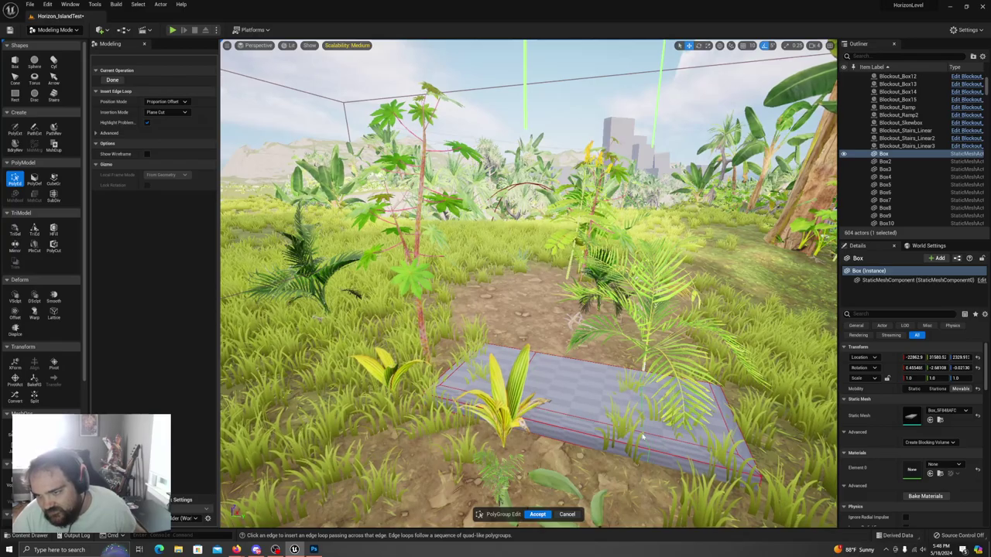
{"action": "key", "text": "d"}
{"action": "right_click_drag", "start_coordinate": [522, 421], "coordinate": [458, 404]}
{"action": "key", "text": "a"}
{"action": "key", "text": "w"}
{"action": "right_click_drag", "start_coordinate": [534, 314], "coordinate": [538, 314]}
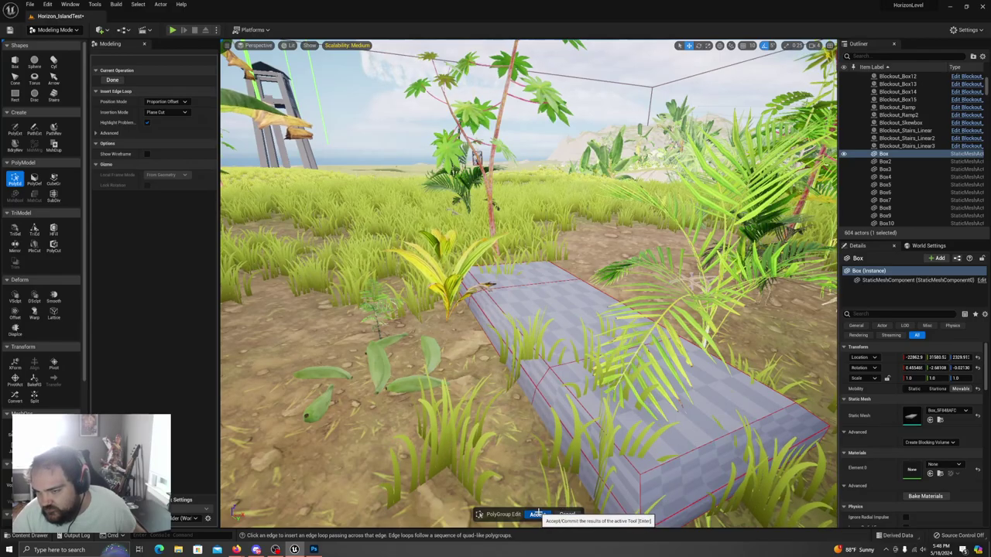
{"action": "left_click", "coordinate": [536, 515]}
- Reopen the slab in PolyGroup Edit and raise the top face of its end section slightly
{"action": "left_click", "coordinate": [14, 179]}
{"action": "right_click_drag", "start_coordinate": [582, 305], "coordinate": [573, 225]}
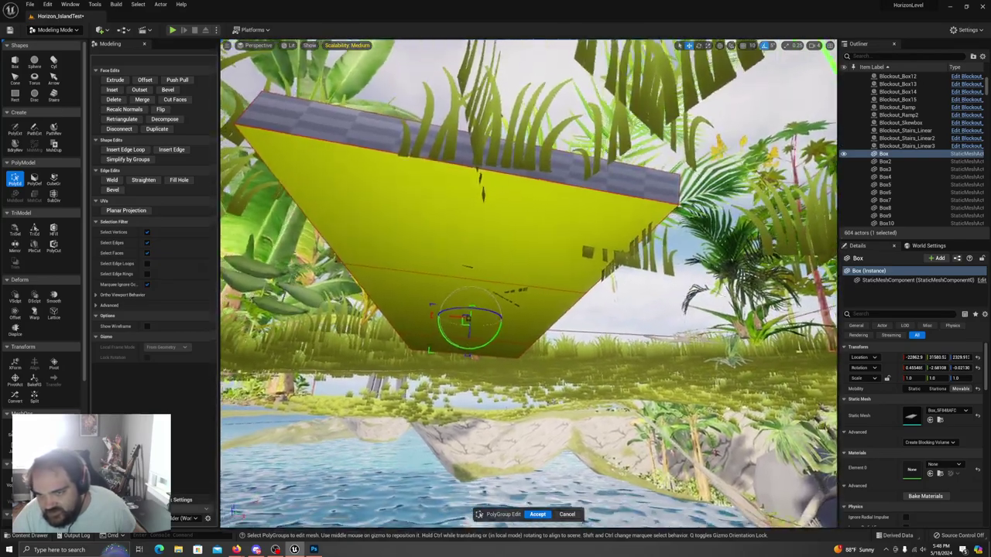
{"action": "right_click_drag", "start_coordinate": [573, 225], "coordinate": [598, 227]}
{"action": "key", "text": "a"}
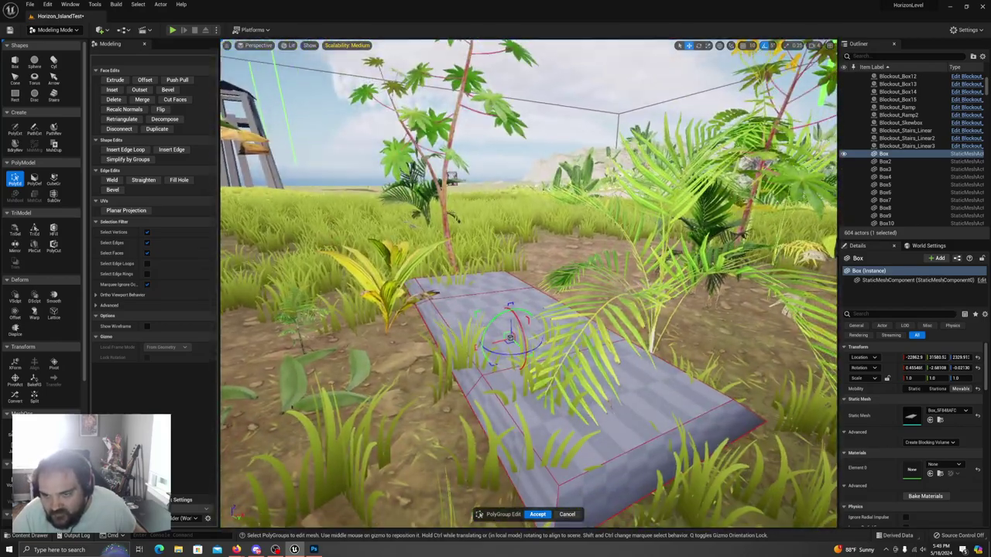
{"action": "key", "text": "a"}
{"action": "right_click_drag", "start_coordinate": [528, 283], "coordinate": [685, 271]}
{"action": "right_click_drag", "start_coordinate": [454, 251], "coordinate": [441, 276]}
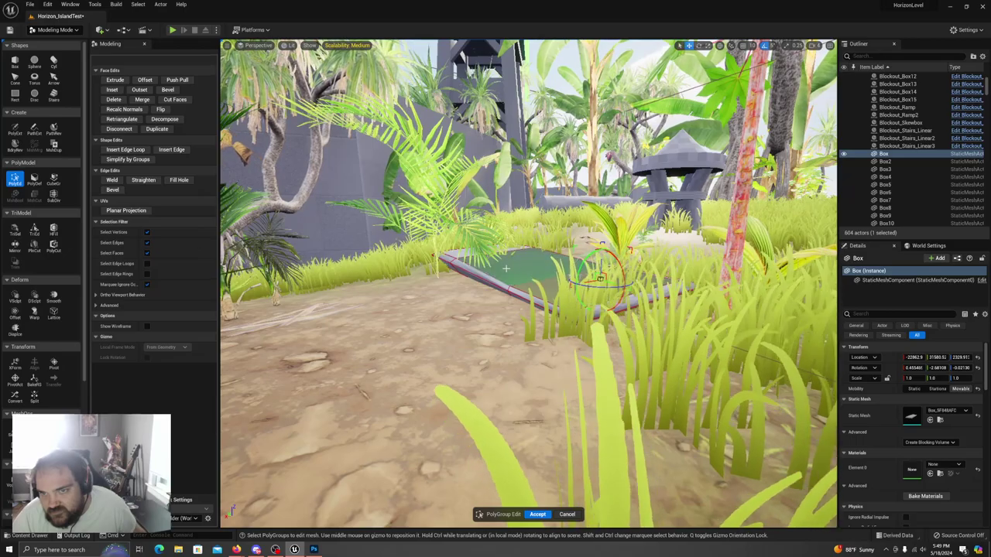
{"action": "key", "text": "w"}
{"action": "right_click_drag", "start_coordinate": [482, 280], "coordinate": [519, 349]}
{"action": "key", "text": "s"}
{"action": "left_click", "coordinate": [427, 319]}
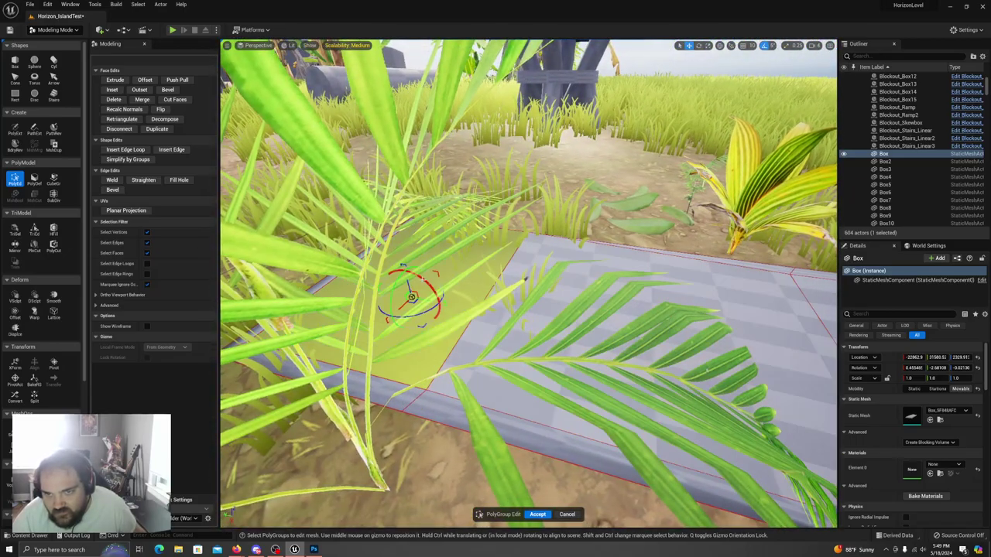
{"action": "left_click_drag", "start_coordinate": [408, 286], "coordinate": [406, 281]}
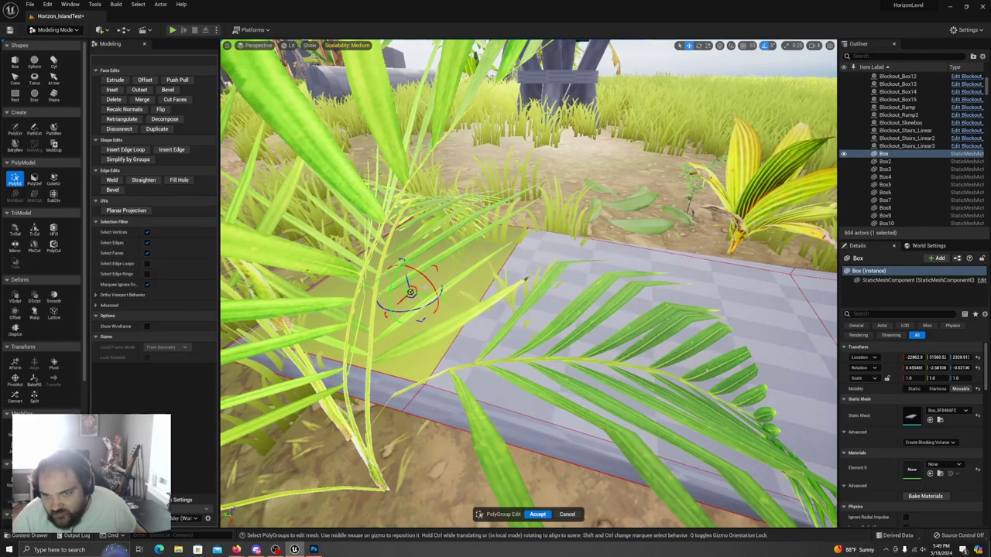
- Accept the slab's mesh edits and rotate it -20° around the vertical axis beside the bowl
{"action": "left_click", "coordinate": [494, 280]}
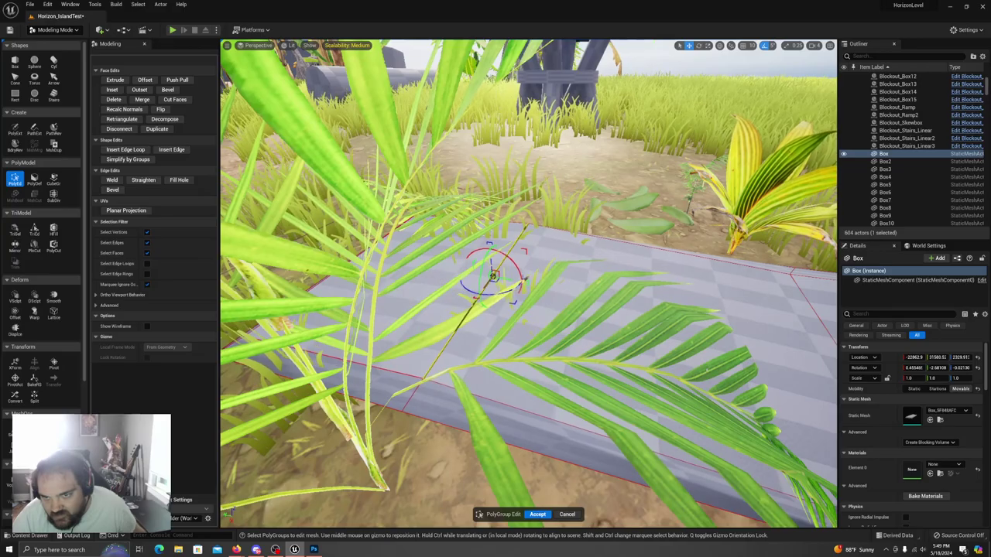
{"action": "right_click_drag", "start_coordinate": [524, 279], "coordinate": [523, 325]}
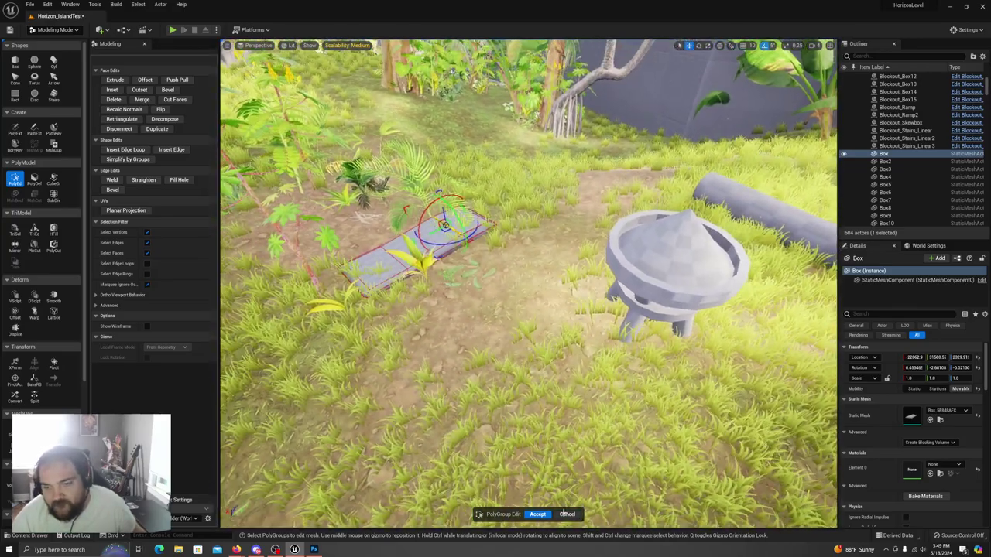
{"action": "left_click", "coordinate": [538, 515]}
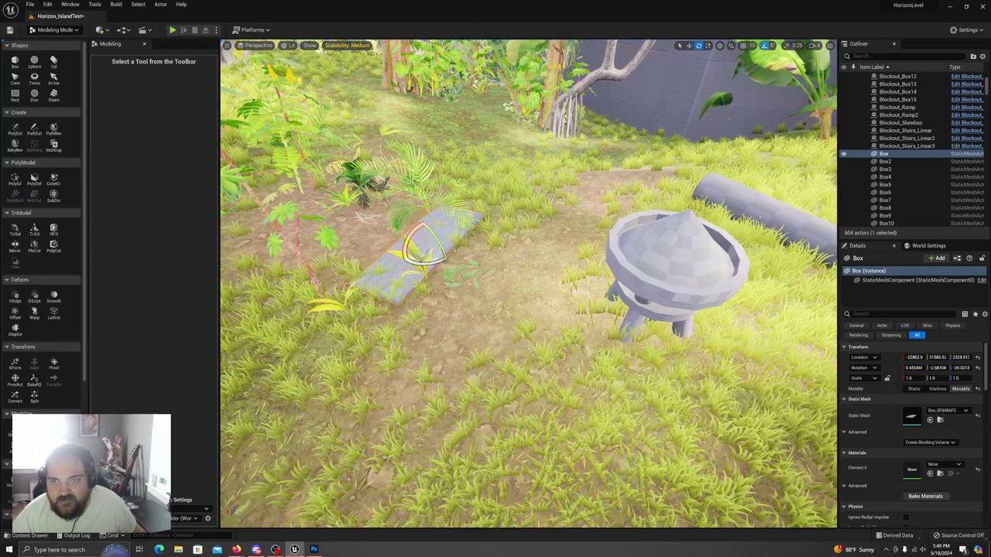
- Paint the Dirt layer in Landscape mode around the slab and over the ground between the bowl and the log cylinder
{"action": "left_click", "coordinate": [54, 29]}
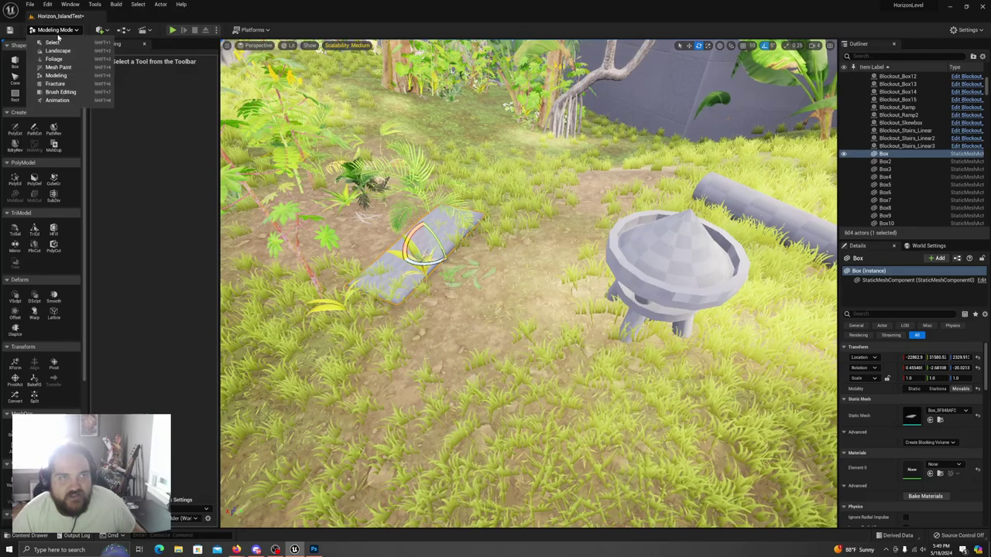
{"action": "left_click", "coordinate": [77, 50]}
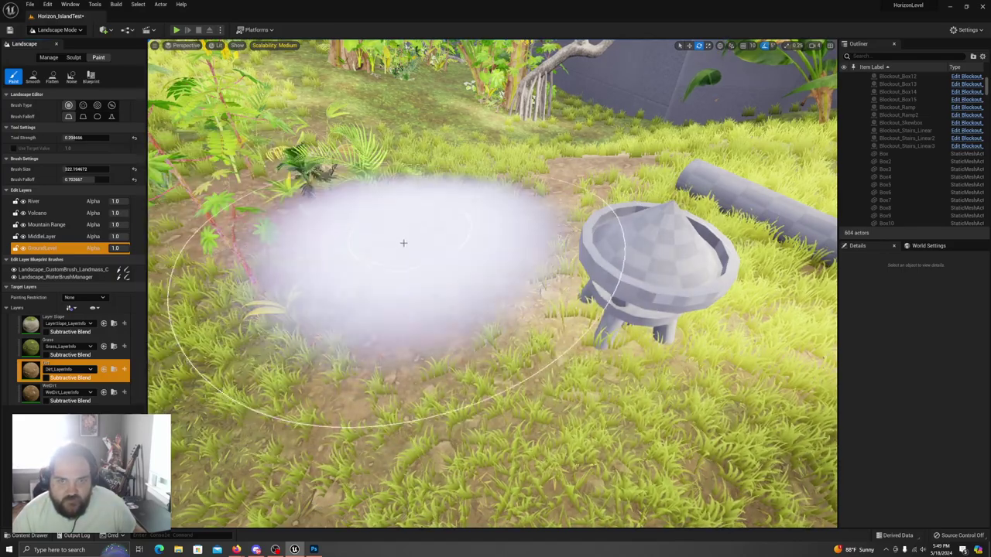
{"action": "left_click_drag", "start_coordinate": [389, 229], "coordinate": [454, 124]}
{"action": "left_click_drag", "start_coordinate": [379, 245], "coordinate": [390, 230]}
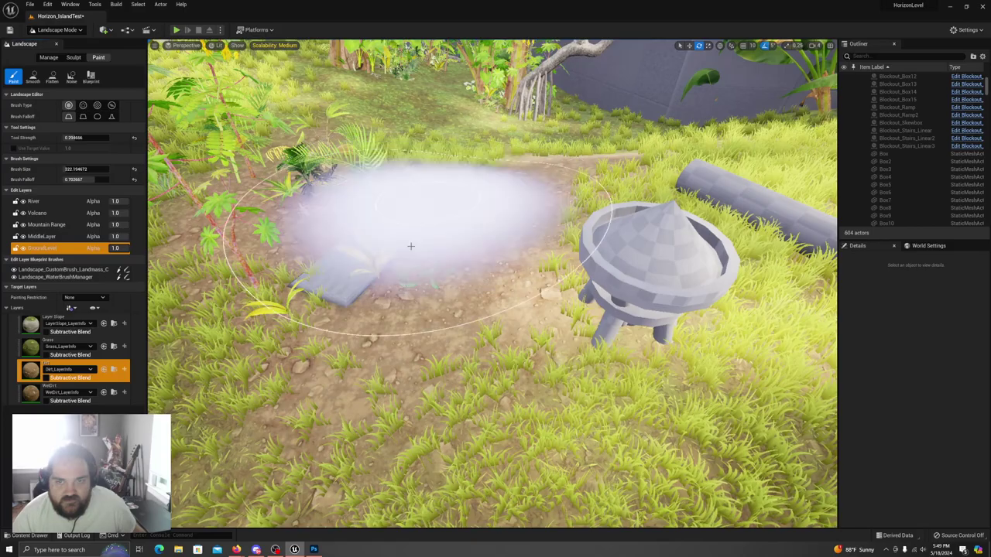
{"action": "mouse_move", "coordinate": [686, 227]}
{"action": "right_mouse_down"}
{"action": "mouse_move", "coordinate": [724, 203]}
{"action": "mouse_move", "coordinate": [714, 255]}
{"action": "right_mouse_up"}
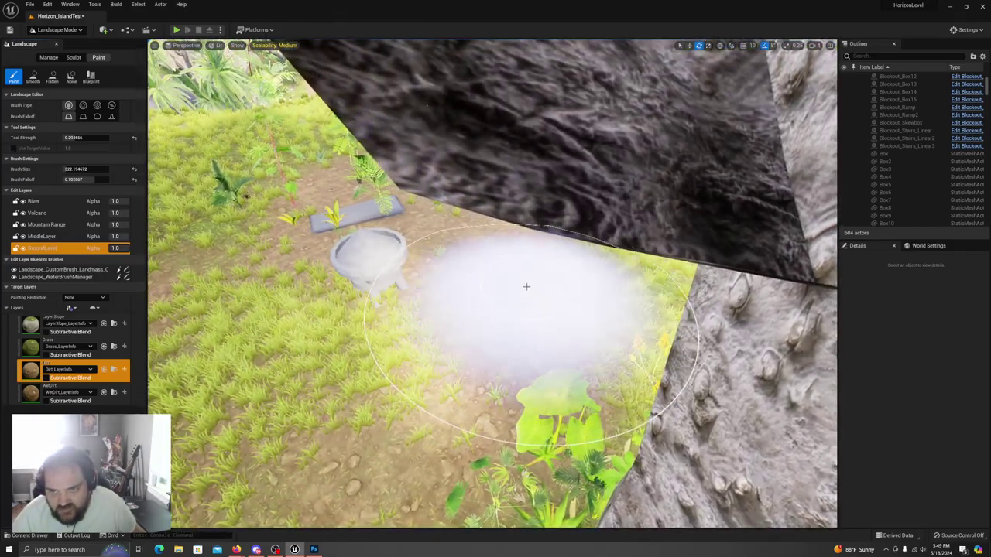
{"action": "mouse_move", "coordinate": [500, 296]}
{"action": "right_mouse_down"}
{"action": "mouse_move", "coordinate": [505, 259]}
{"action": "mouse_move", "coordinate": [520, 268]}
{"action": "mouse_move", "coordinate": [494, 283]}
{"action": "right_mouse_up"}
- Erase the plants growing through the slab in Foliage mode, with all foliage types selected and a brush size of about 129
{"action": "left_click", "coordinate": [62, 31]}
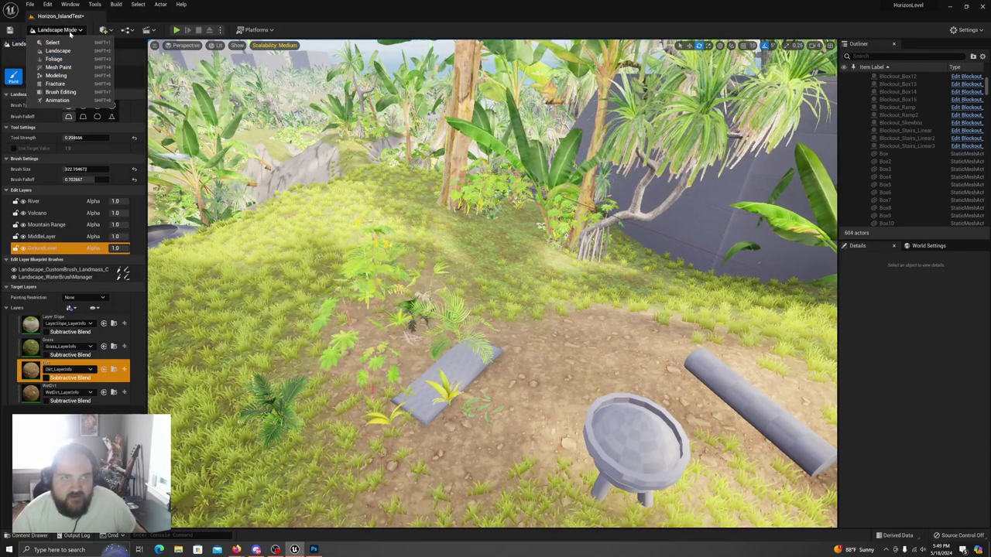
{"action": "left_click", "coordinate": [54, 59]}
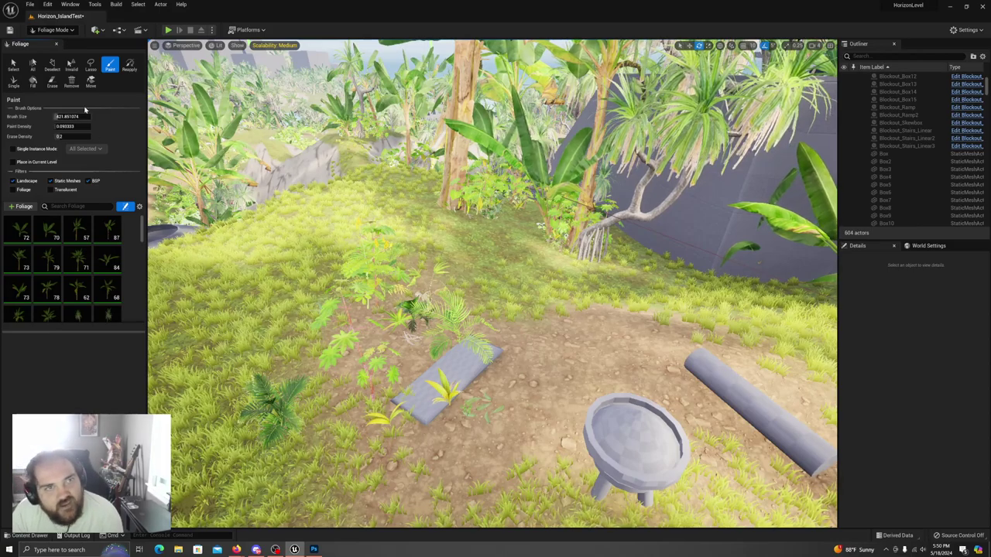
{"action": "left_click", "coordinate": [52, 80]}
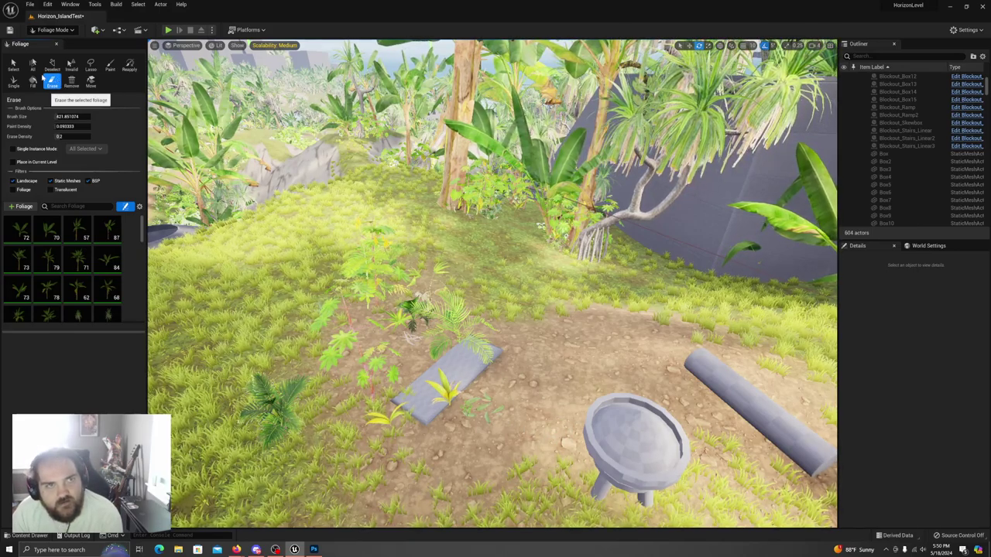
{"action": "left_click", "coordinate": [111, 66]}
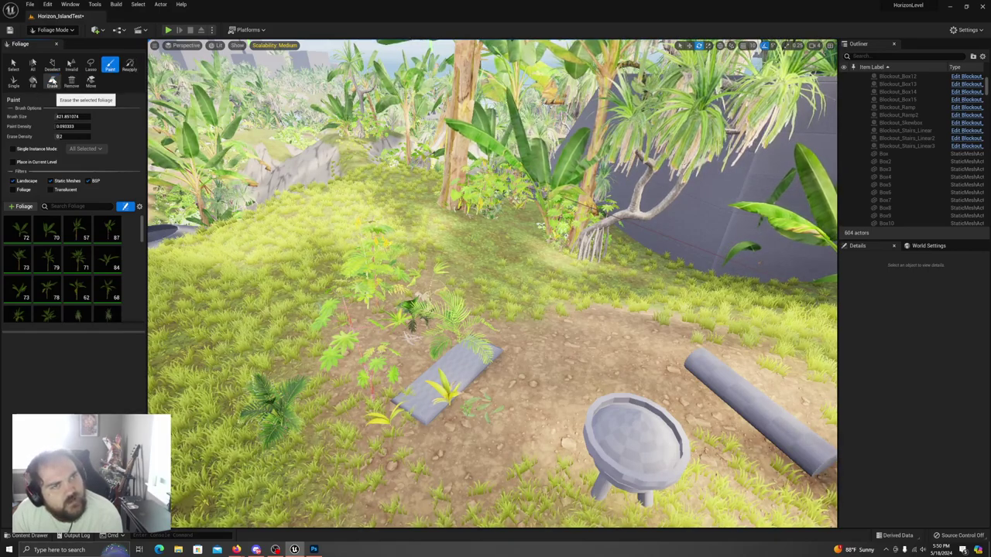
{"action": "left_click", "coordinate": [52, 81]}
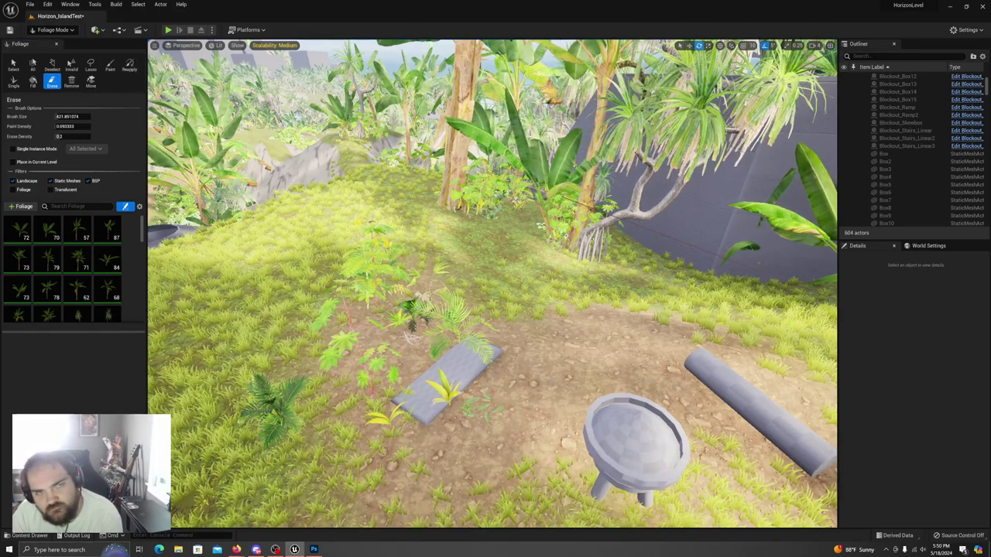
{"action": "left_click", "coordinate": [12, 224]}
{"action": "scroll", "coordinate": [67, 255], "scroll_direction": "down", "scroll_amount": 15}
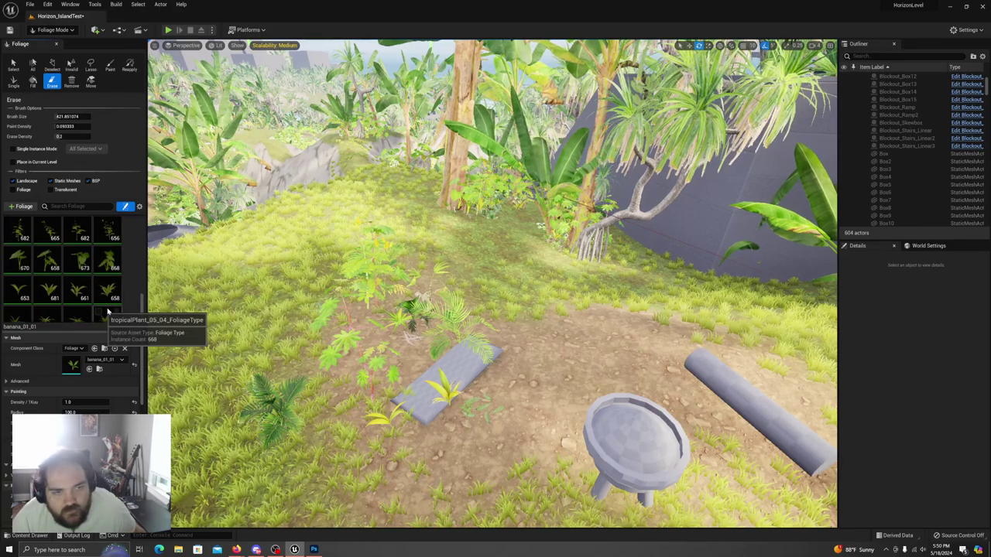
{"action": "key", "text": "ctrl+a"}
{"action": "left_click", "coordinate": [99, 303]}
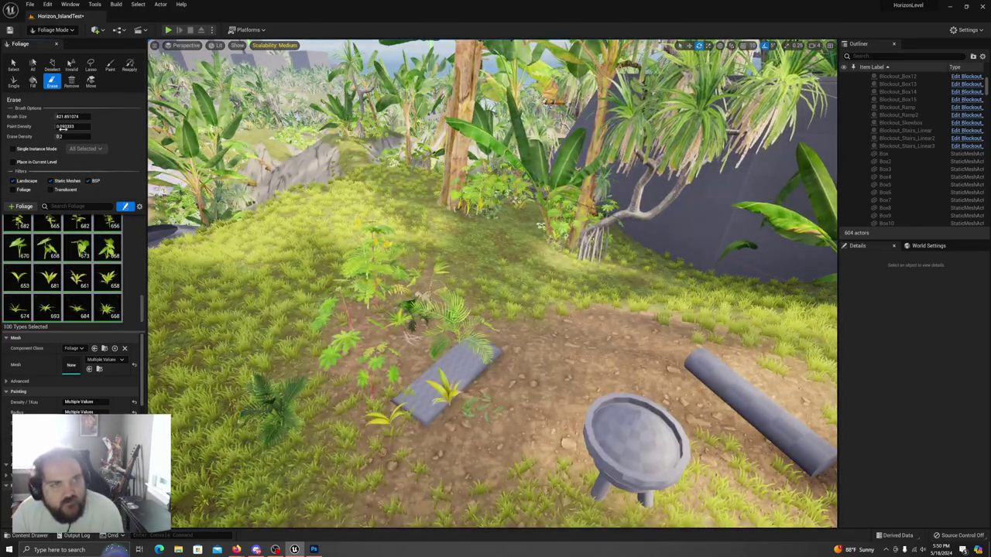
{"action": "left_click_drag", "start_coordinate": [66, 117], "coordinate": [39, 116]}
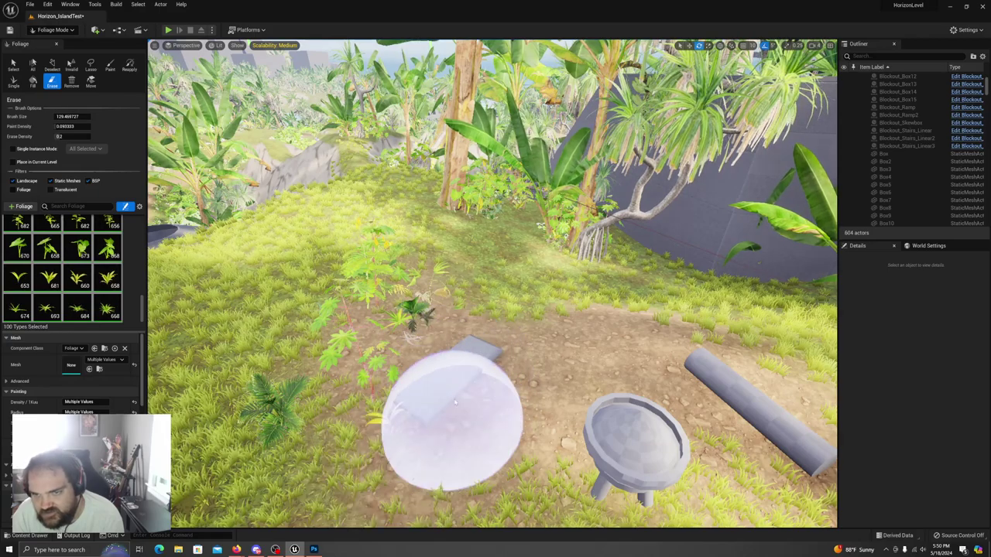
{"action": "left_click_drag", "start_coordinate": [437, 377], "coordinate": [457, 395]}
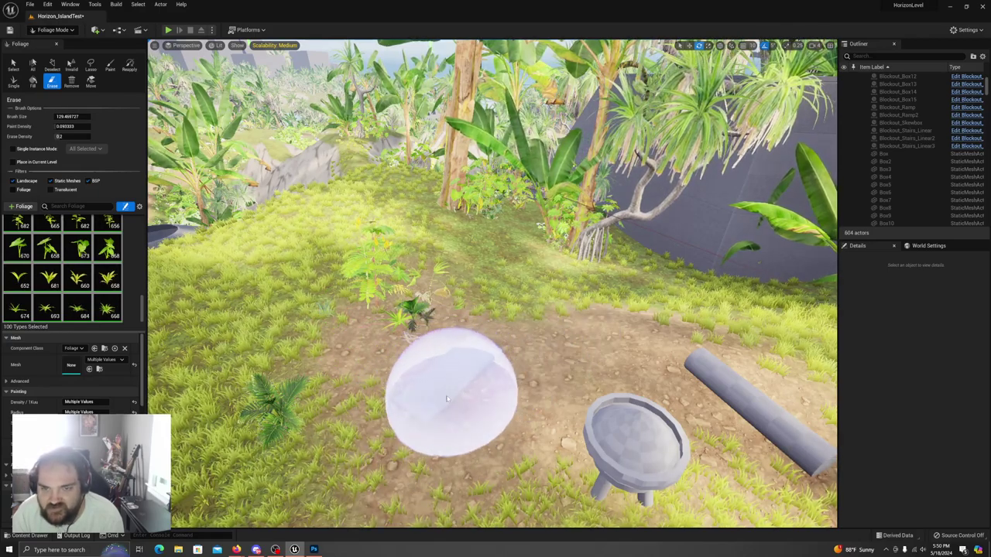
- Return to Landscape painting and extend the Dirt layer at the edges of the clearing around the slab
{"action": "left_click", "coordinate": [53, 30]}
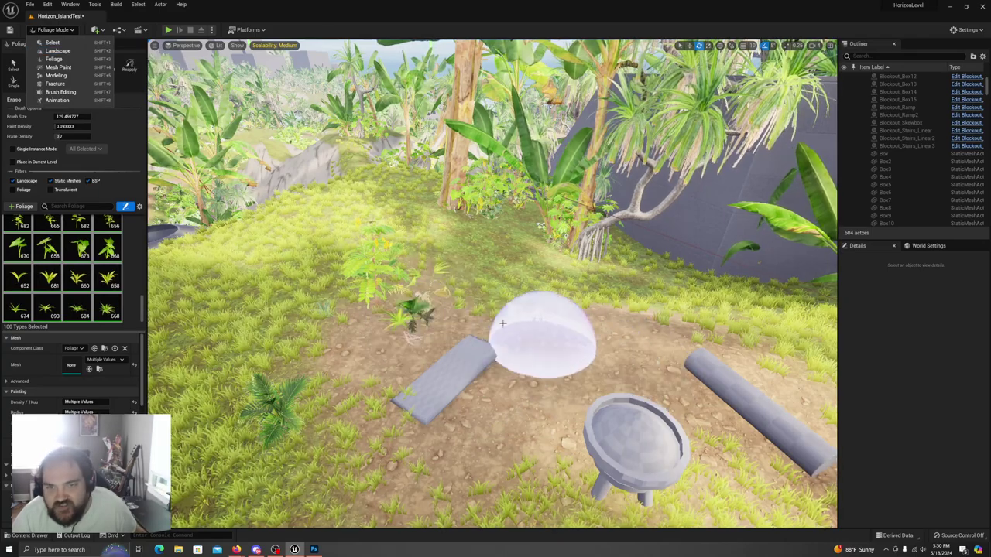
{"action": "left_click", "coordinate": [57, 51]}
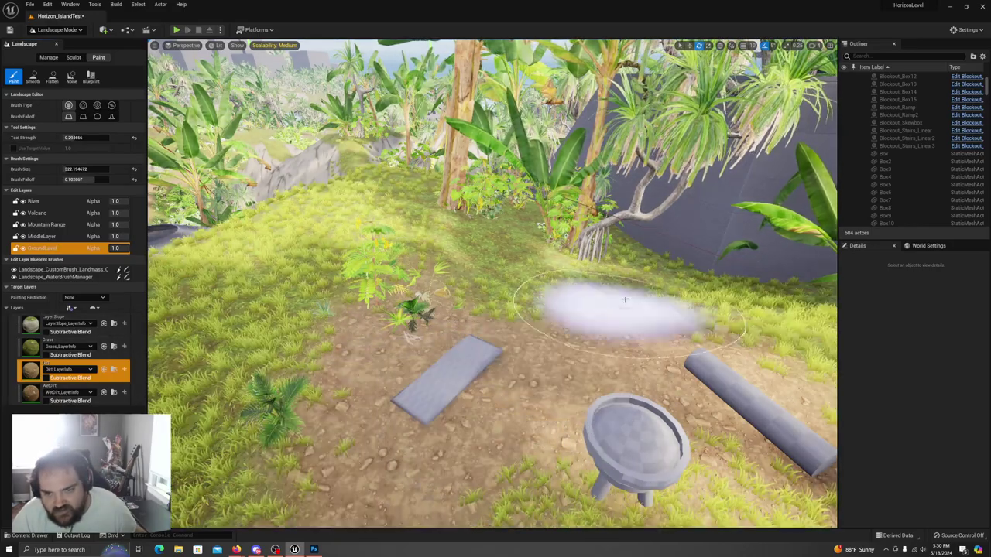
{"action": "mouse_move", "coordinate": [608, 362]}
{"action": "right_mouse_down"}
{"action": "mouse_move", "coordinate": [580, 309]}
{"action": "mouse_move", "coordinate": [577, 364]}
{"action": "mouse_move", "coordinate": [542, 360]}
{"action": "mouse_move", "coordinate": [438, 387]}
{"action": "mouse_move", "coordinate": [429, 341]}
{"action": "mouse_move", "coordinate": [453, 348]}
{"action": "right_mouse_up"}
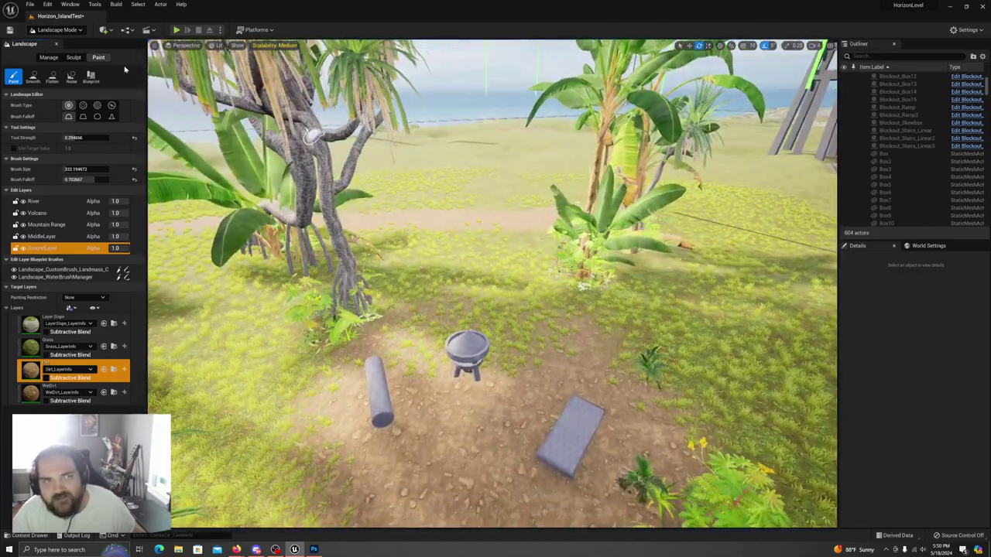
- Switch to Select mode and survey the seating area and the dirt path across the island
{"action": "left_click", "coordinate": [45, 32]}
{"action": "left_click", "coordinate": [48, 40]}
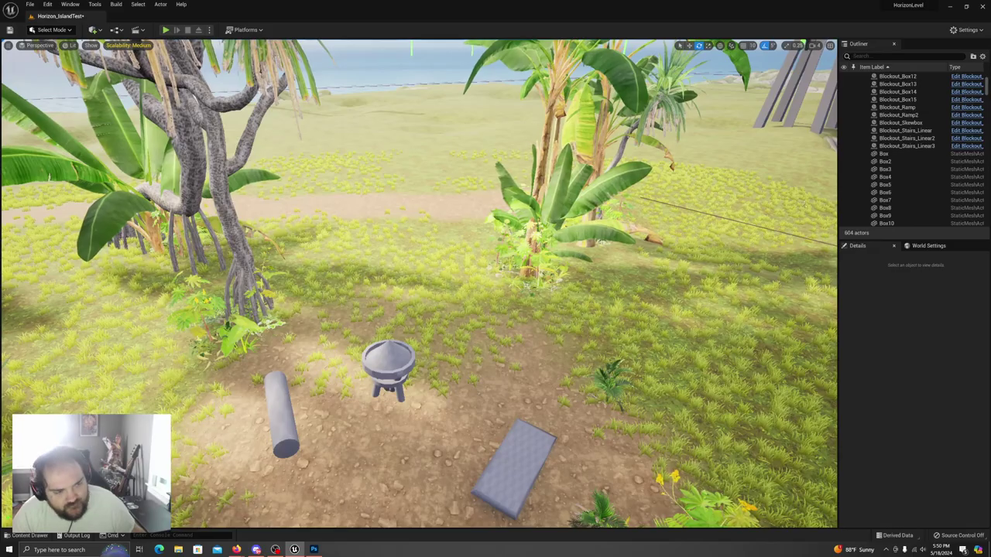
{"action": "right_click_drag", "start_coordinate": [433, 294], "coordinate": [480, 271]}
{"action": "right_click_drag", "start_coordinate": [395, 282], "coordinate": [313, 282]}
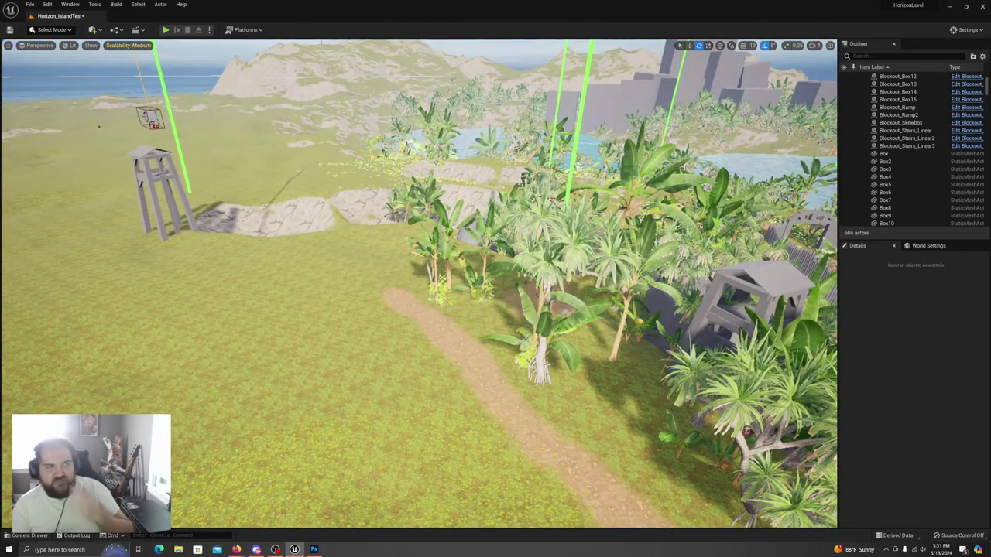